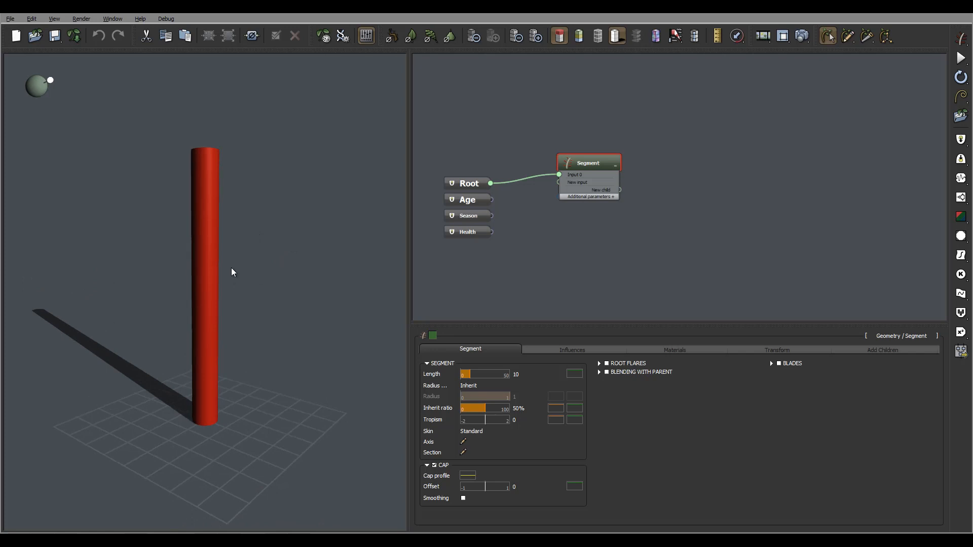
pyautogui.moveTo(277, 253); pyautogui.dragTo(302, 251, button='right')
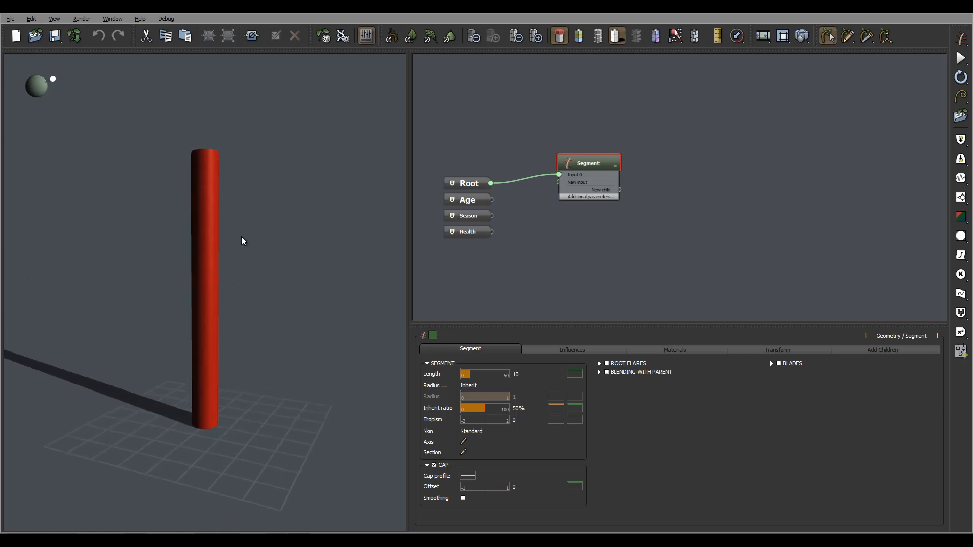
pyautogui.moveTo(242, 241); pyautogui.dragTo(242, 247, button='right')
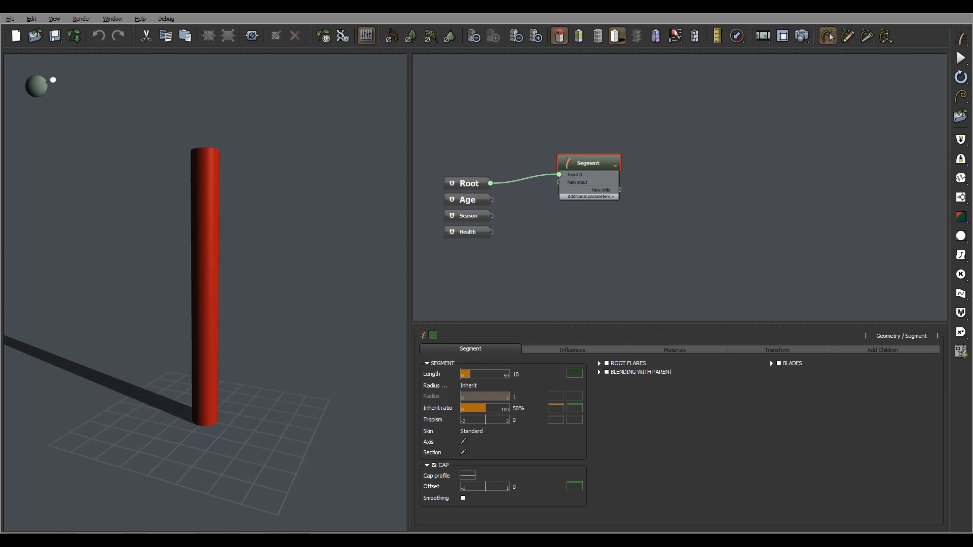
pyautogui.moveTo(289, 307)
pyautogui.mouseDown(button='right')
pyautogui.moveTo(276, 337)
pyautogui.moveTo(299, 312)
pyautogui.mouseUp(button='right')
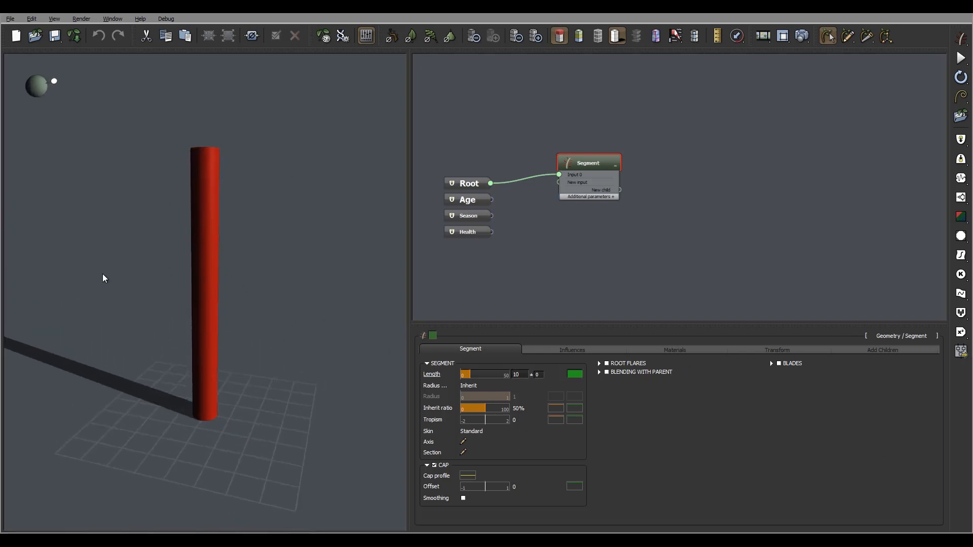
pyautogui.moveTo(246, 337); pyautogui.dragTo(205, 410, button='right')
pyautogui.scroll(4, 205, 411)
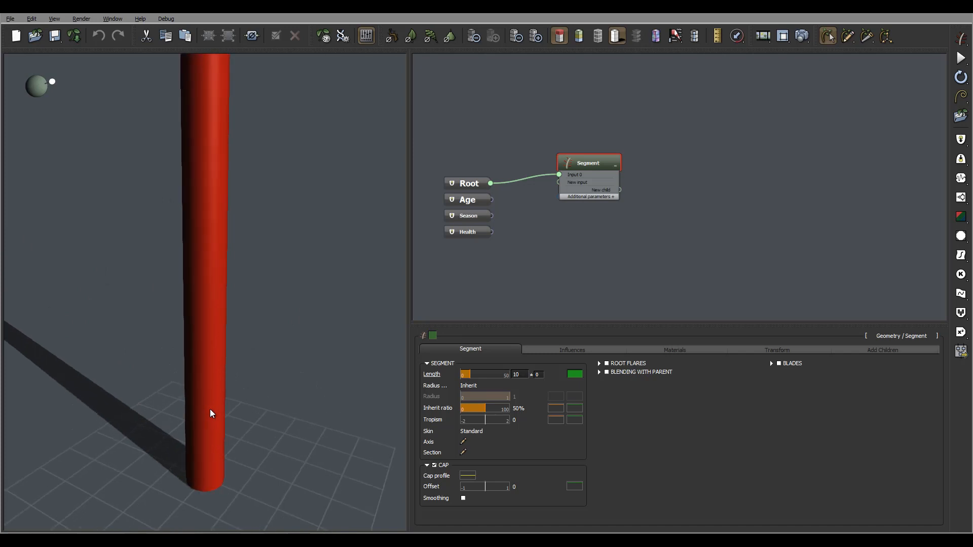
pyautogui.scroll(-1, 210, 411)
# Step: Rename the Segment node as Fruit
pyautogui.click(598, 158)
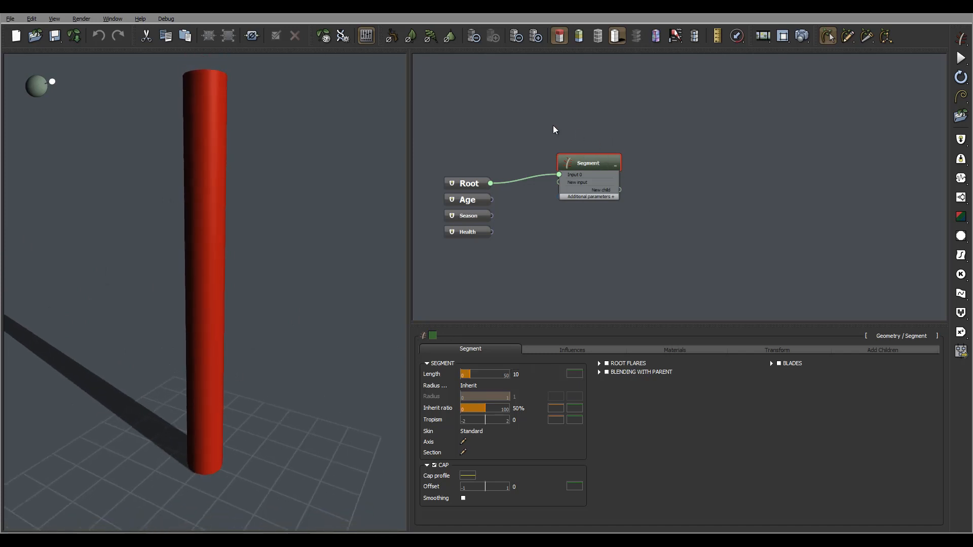
pyautogui.doubleClick(592, 163)
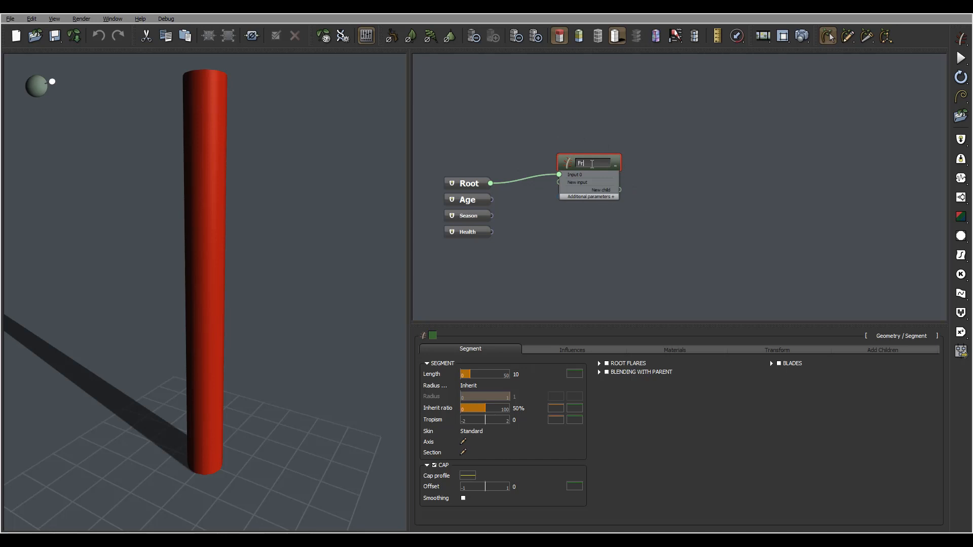
pyautogui.press('Return')
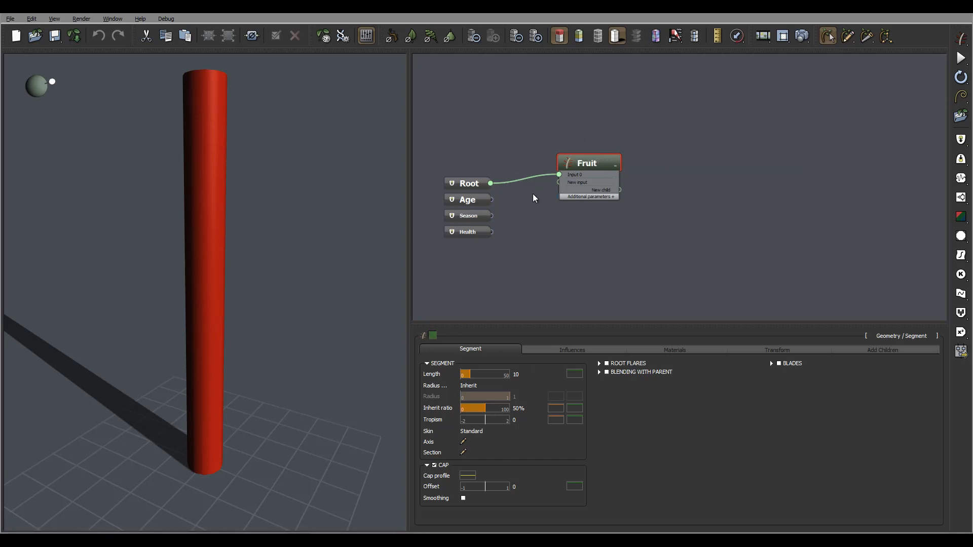
# Step: Set the Fruit node's colour to a bright orange, about RGB 226, 86, 16
pyautogui.click(432, 335)
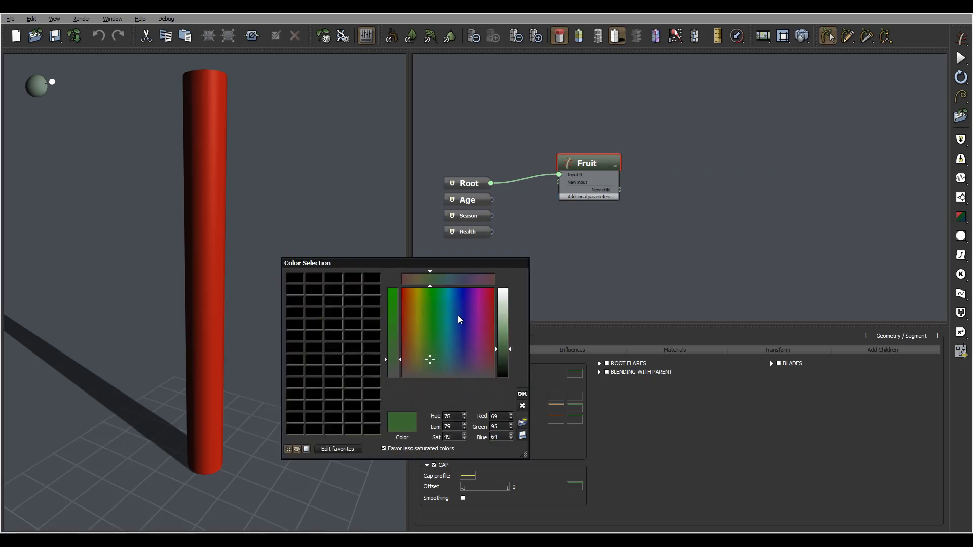
pyautogui.click(407, 300)
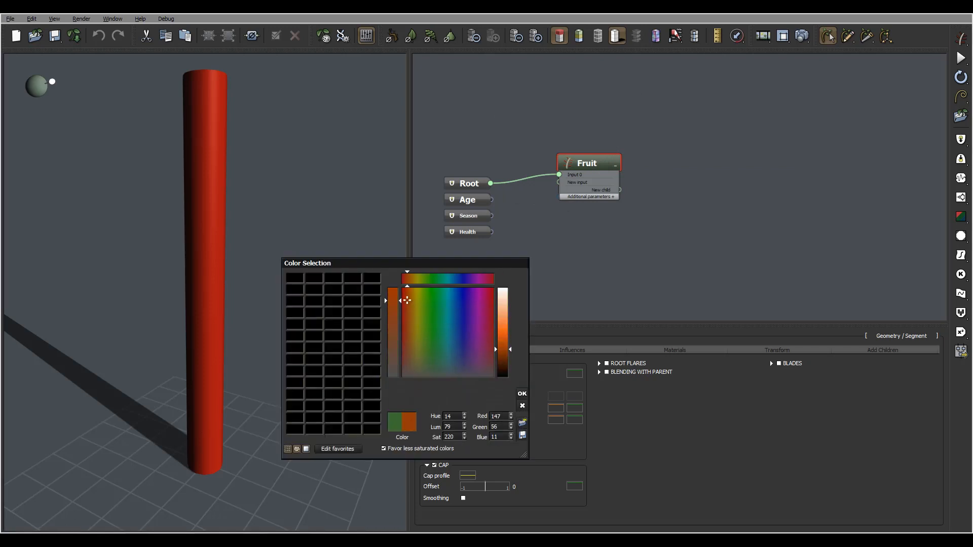
pyautogui.click(500, 338)
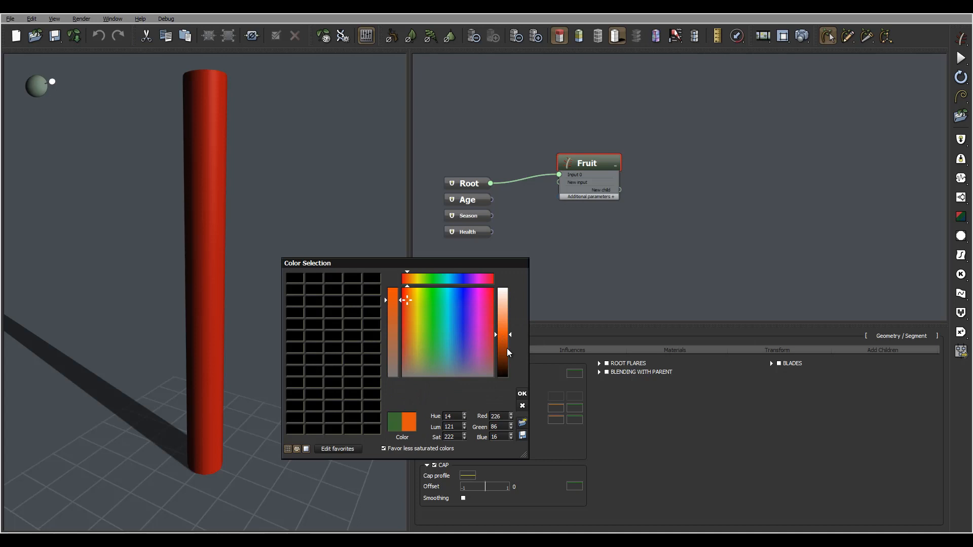
pyautogui.click(522, 393)
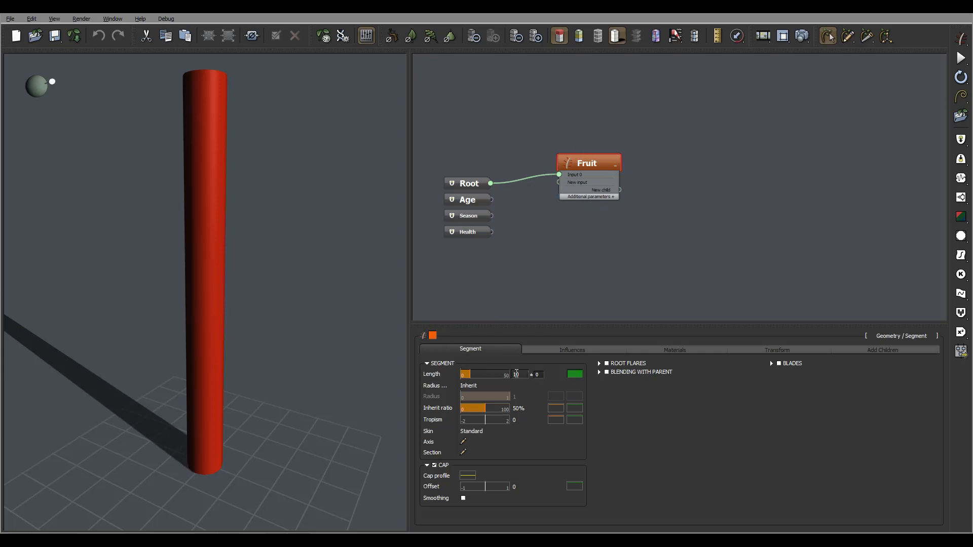
# Step: Set the Fruit segment's length to 0.7 with a variation of 0.1
pyautogui.doubleClick(517, 374)
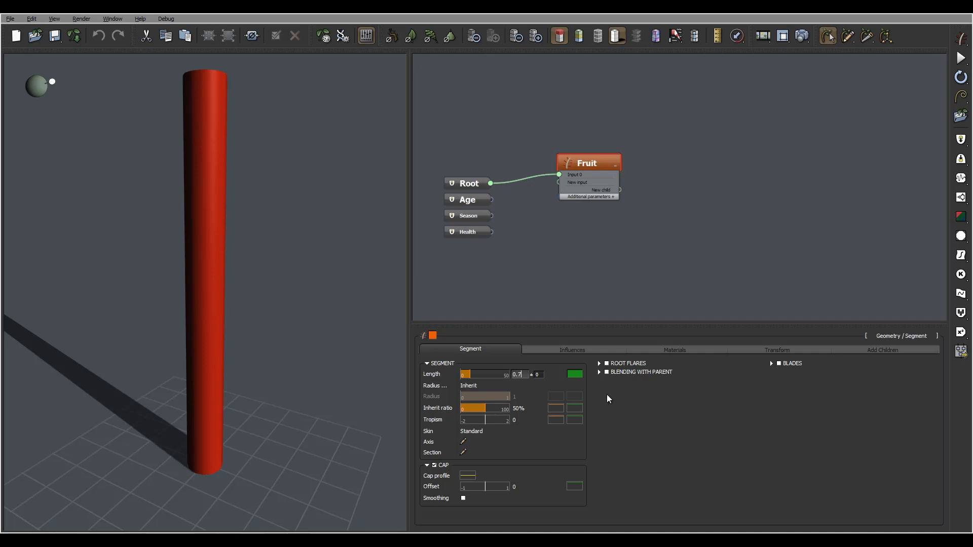
pyautogui.doubleClick(541, 374)
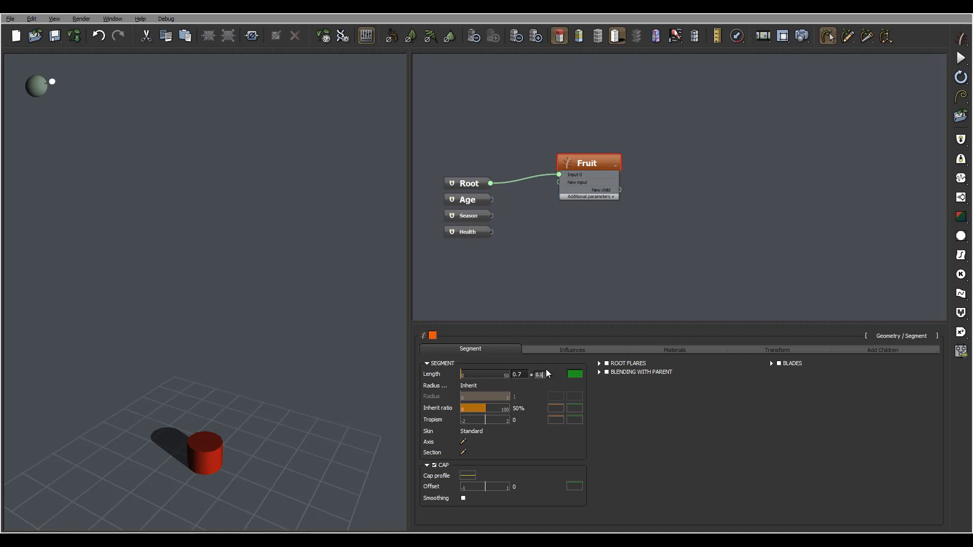
pyautogui.click(666, 421)
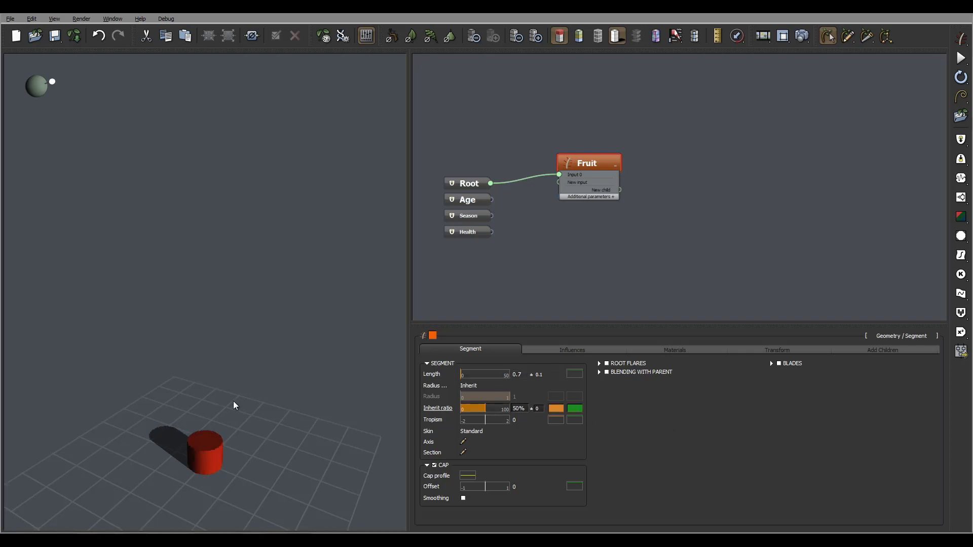
# Step: Switch the Fruit segment's radius mode to User defined and set the radius to 0.2
pyautogui.moveTo(234, 402); pyautogui.dragTo(260, 347, button='right')
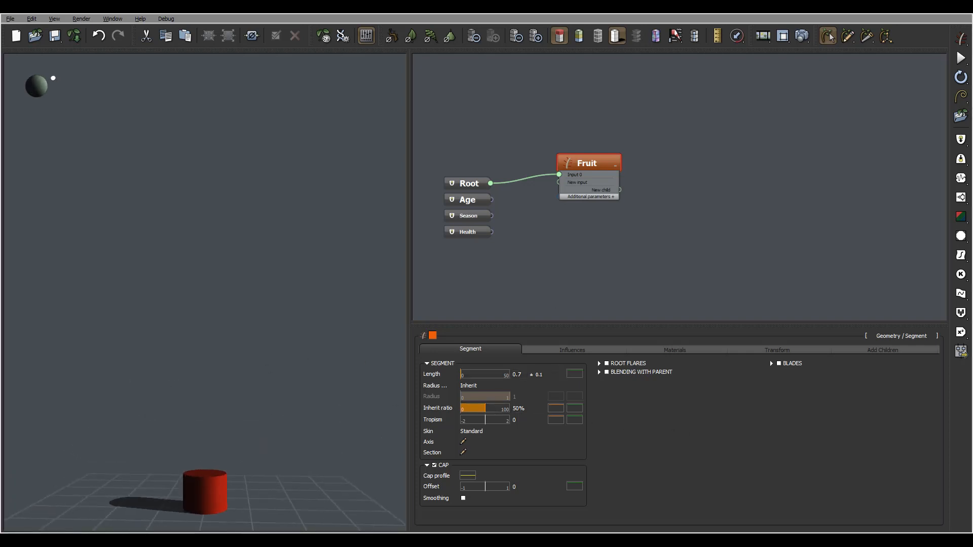
pyautogui.moveTo(213, 458); pyautogui.dragTo(211, 490, button='right')
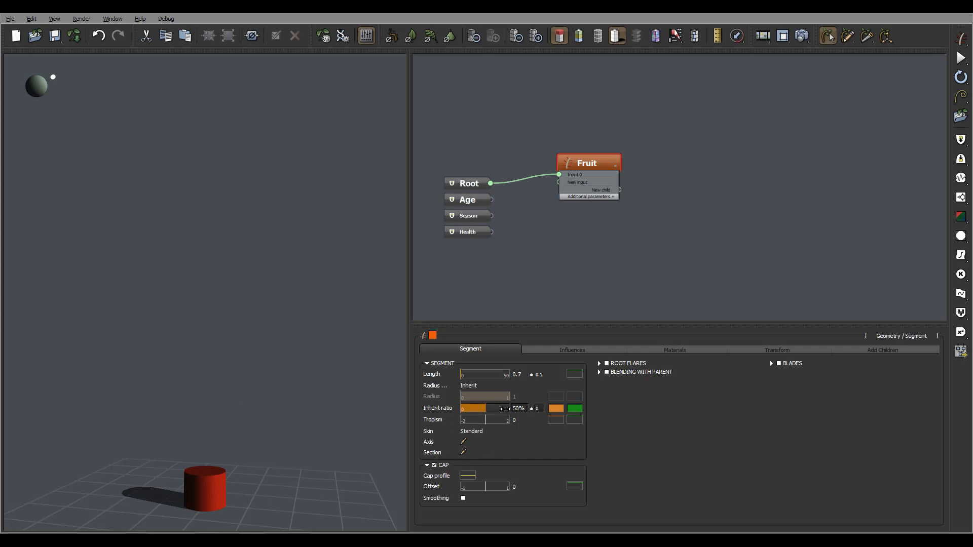
pyautogui.click(481, 387)
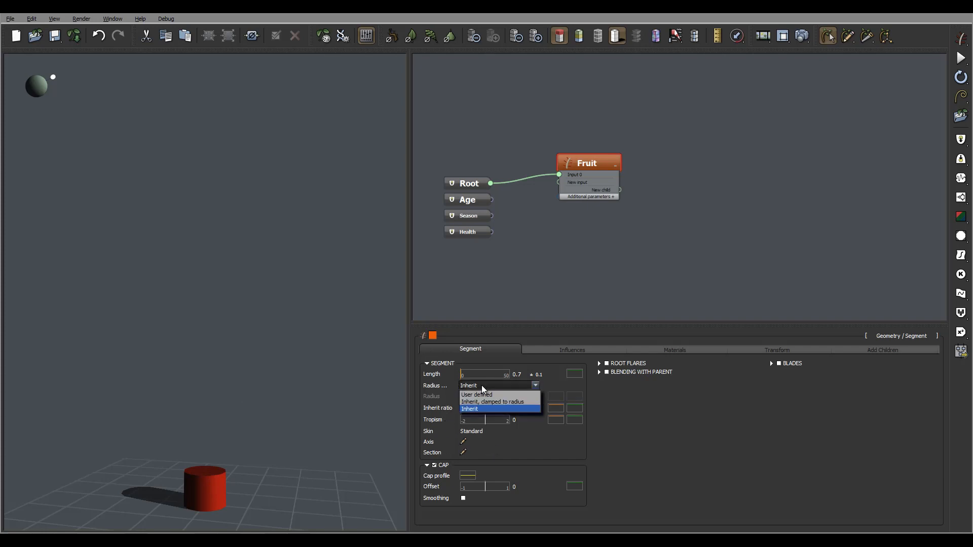
pyautogui.click(476, 395)
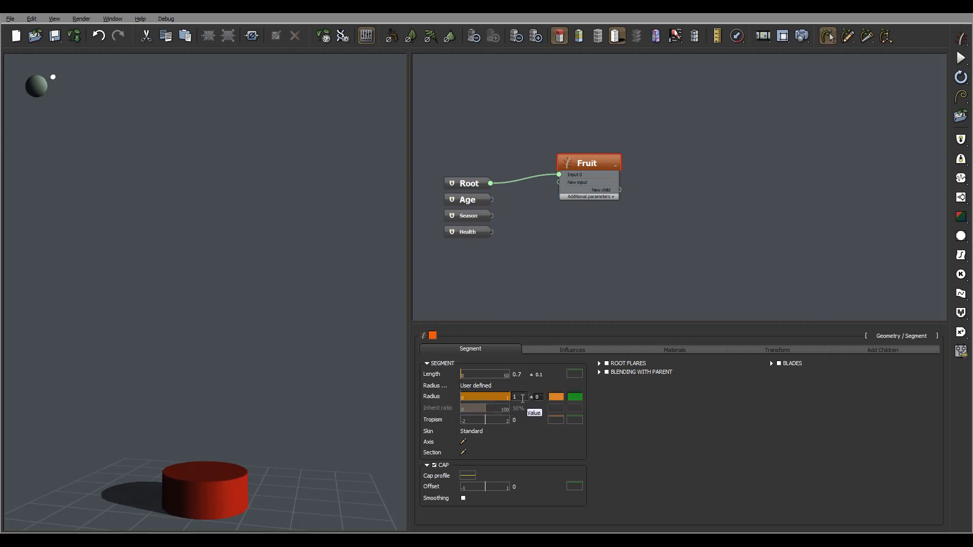
pyautogui.click(473, 398)
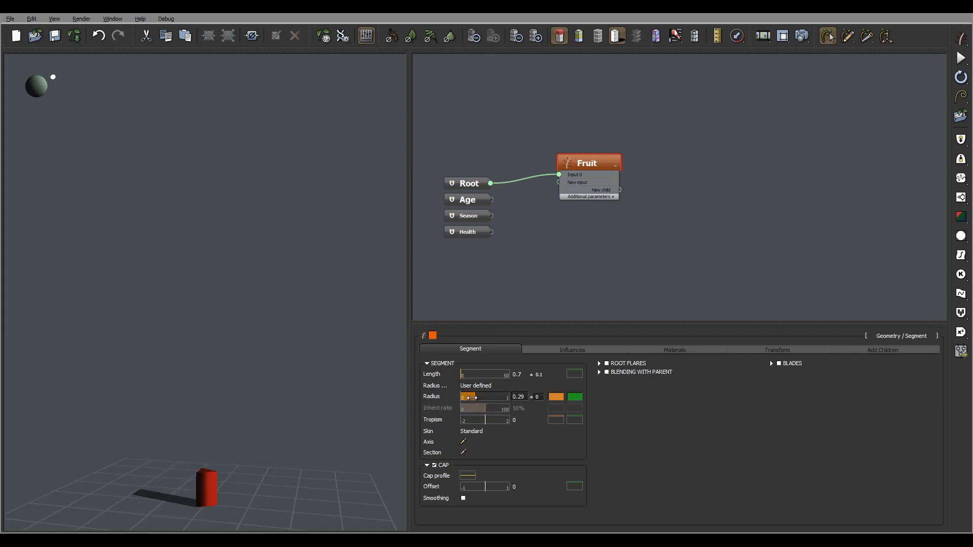
pyautogui.moveTo(480, 398); pyautogui.dragTo(472, 398)
# Step: Open the radius profile curve, add a keypoint at about X 0.05, Y 1, and lower the starting keypoint to about 0.31
pyautogui.moveTo(274, 507); pyautogui.dragTo(243, 446)
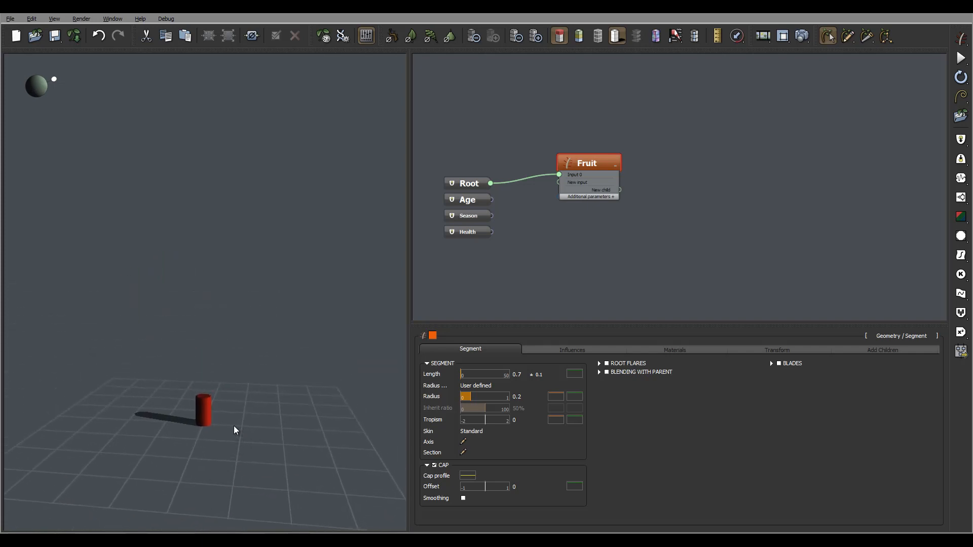
pyautogui.moveTo(229, 414); pyautogui.dragTo(230, 392)
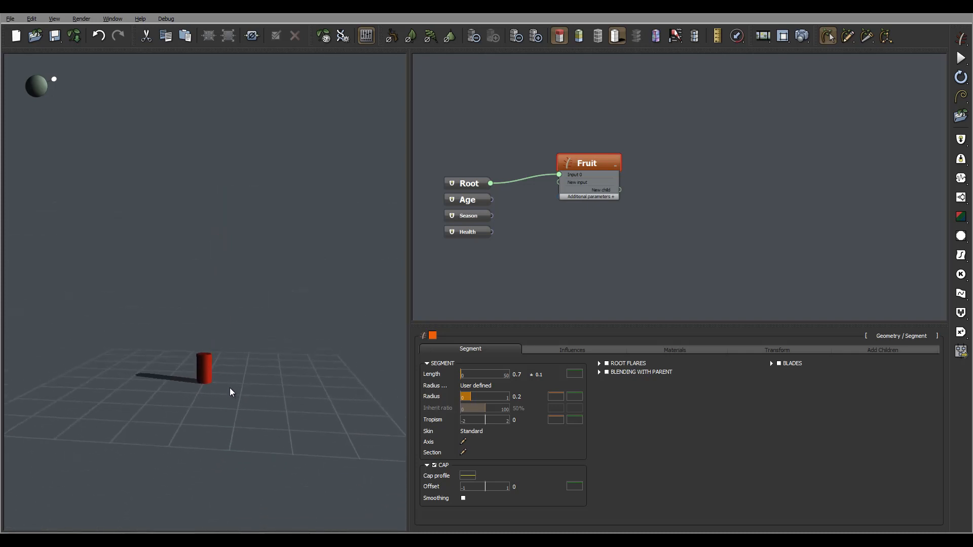
pyautogui.scroll(5, 231, 392)
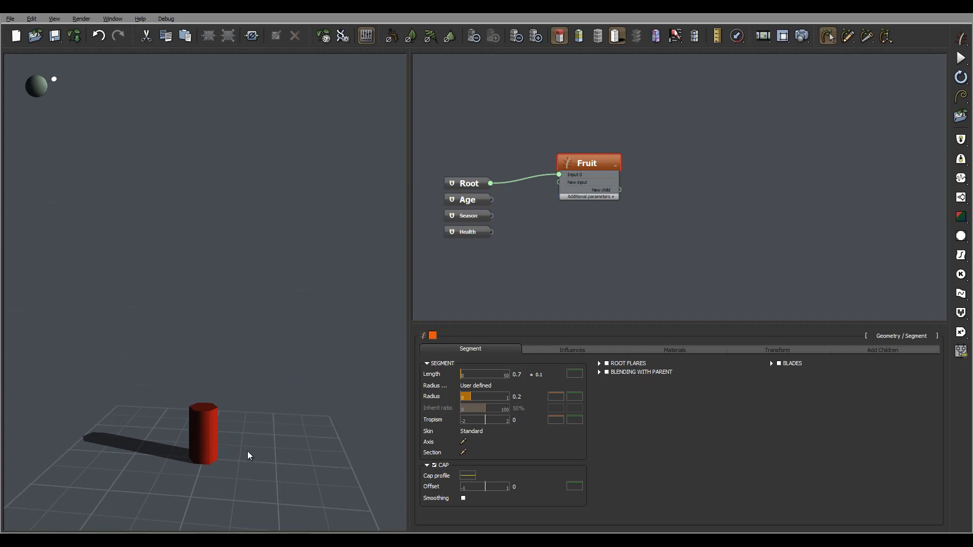
pyautogui.moveTo(248, 455)
pyautogui.mouseDown()
pyautogui.moveTo(254, 417)
pyautogui.moveTo(245, 441)
pyautogui.mouseUp()
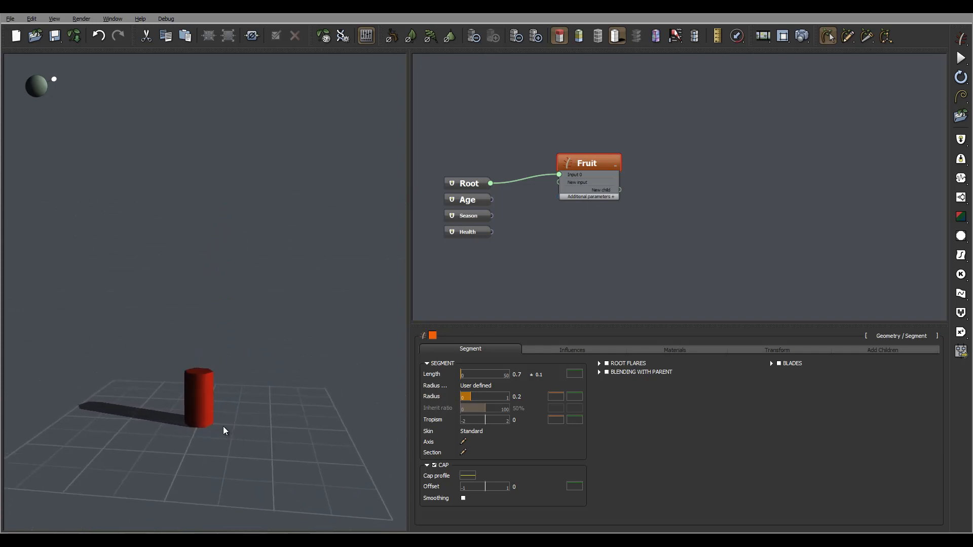
pyautogui.click(540, 374)
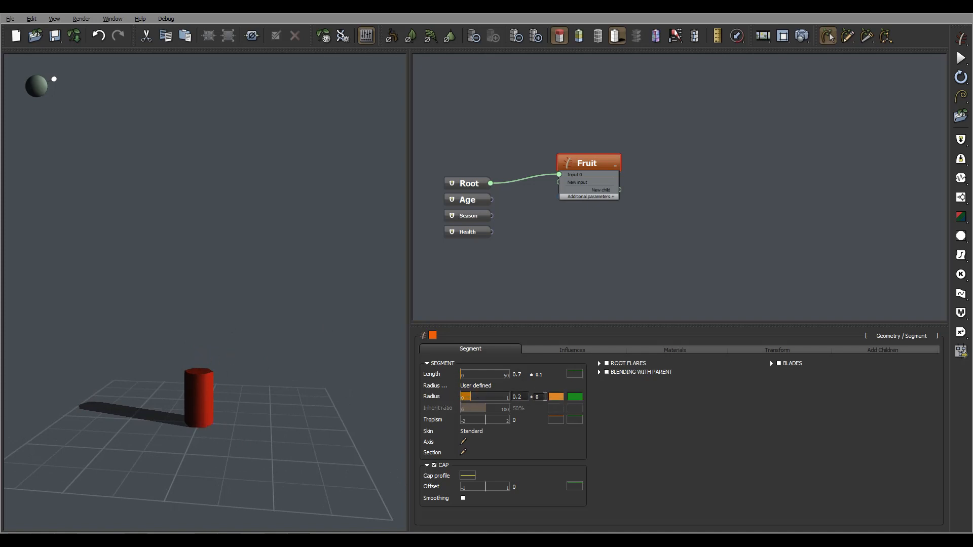
pyautogui.click(556, 398)
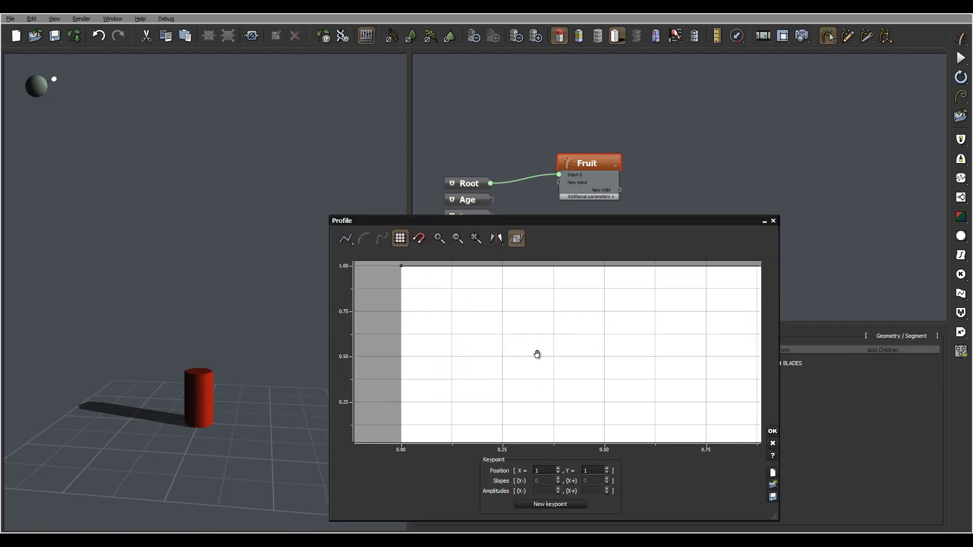
pyautogui.click(415, 288)
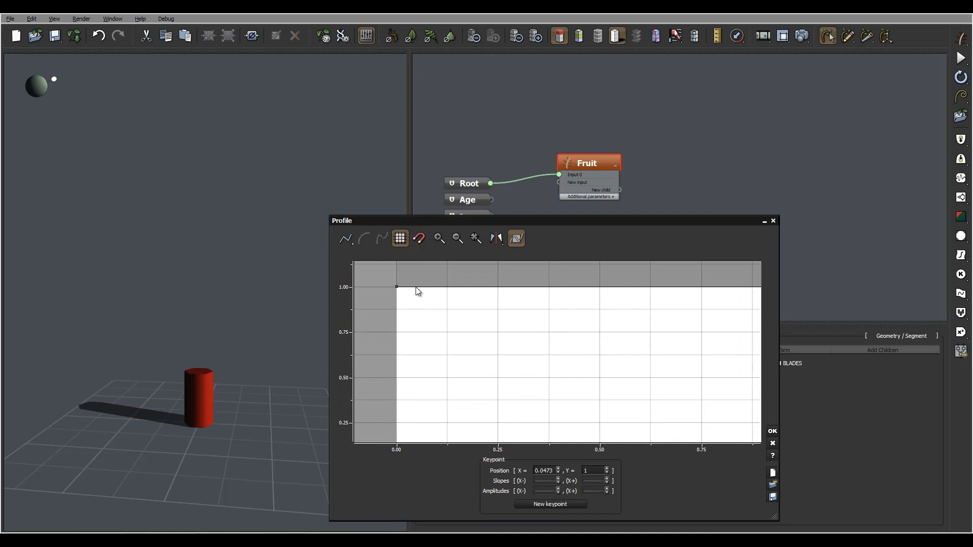
pyautogui.moveTo(396, 287); pyautogui.dragTo(396, 411)
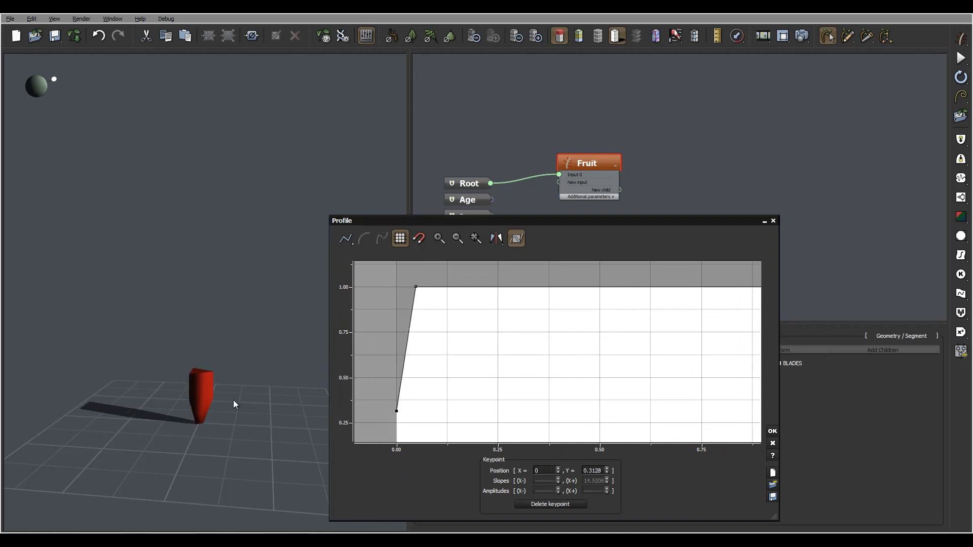
# Step: Move the radius profile's second keypoint to about X 0.03 and raise the starting keypoint to about Y 0.63
pyautogui.click(244, 363)
pyautogui.moveTo(245, 364); pyautogui.dragTo(202, 420)
pyautogui.moveTo(522, 391)
pyautogui.mouseDown()
pyautogui.moveTo(531, 335)
pyautogui.moveTo(516, 394)
pyautogui.mouseUp()
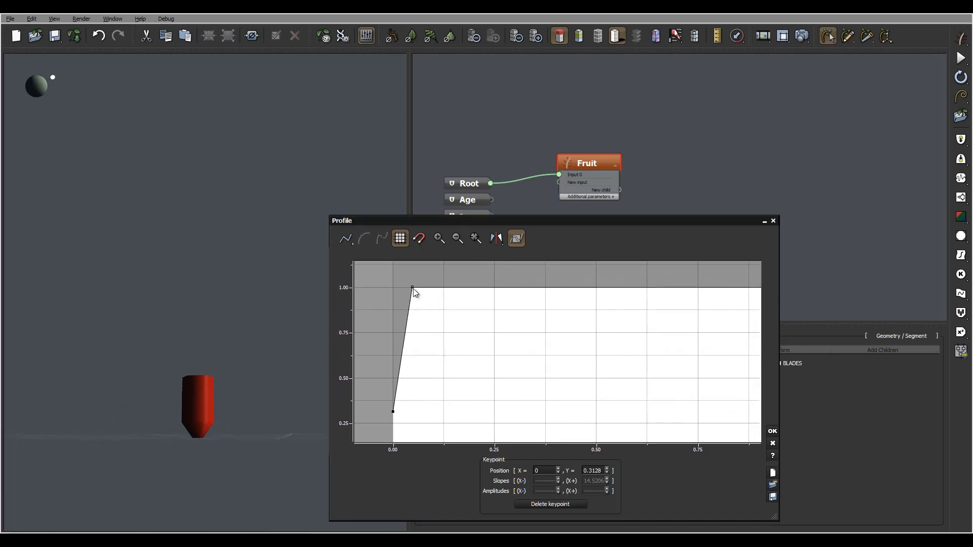
pyautogui.moveTo(414, 288); pyautogui.dragTo(404, 288)
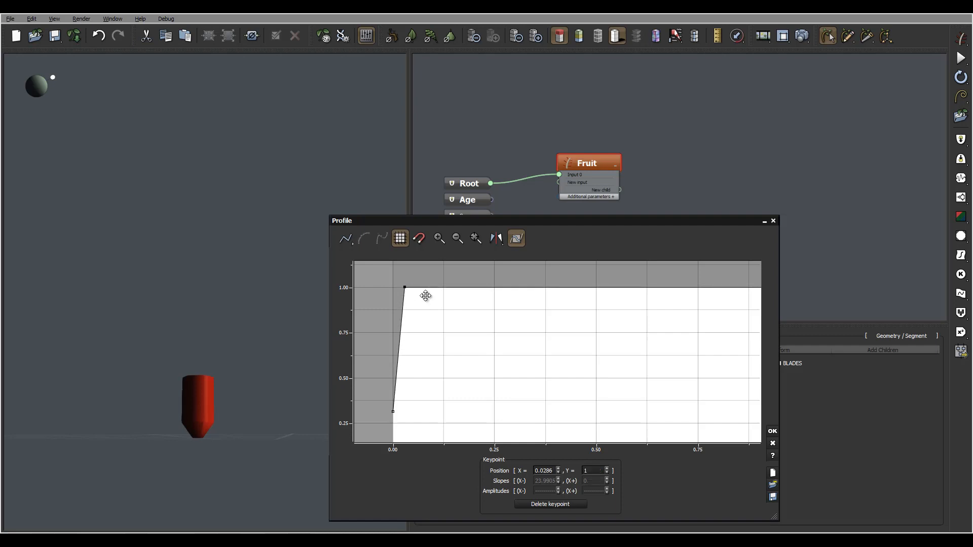
pyautogui.moveTo(211, 354); pyautogui.dragTo(222, 379, button='middle')
pyautogui.moveTo(503, 404); pyautogui.dragTo(510, 399)
pyautogui.moveTo(401, 407); pyautogui.dragTo(398, 349)
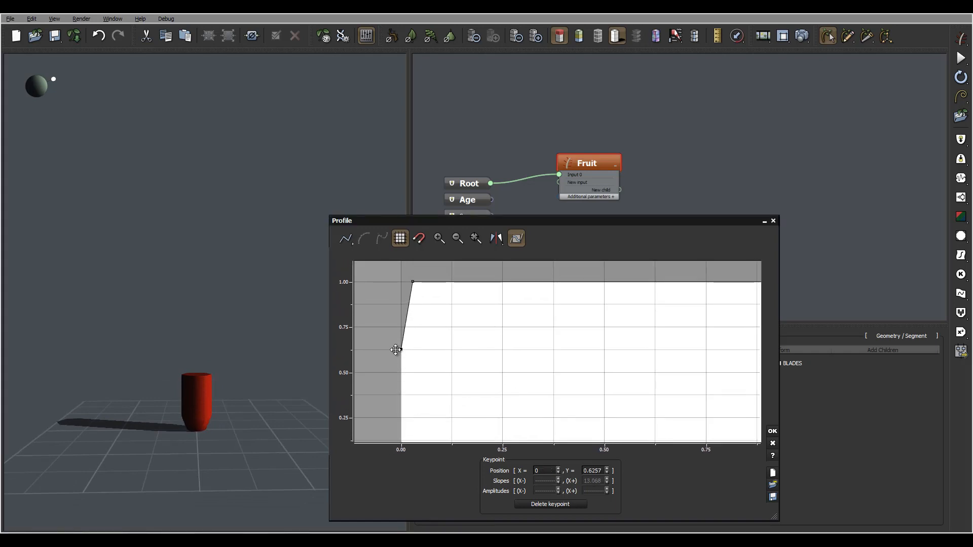
# Step: Add two keypoints near the end of the radius profile, at about X 0.74 and X 0.92, both around Y 1
pyautogui.moveTo(204, 351); pyautogui.dragTo(180, 356, button='middle')
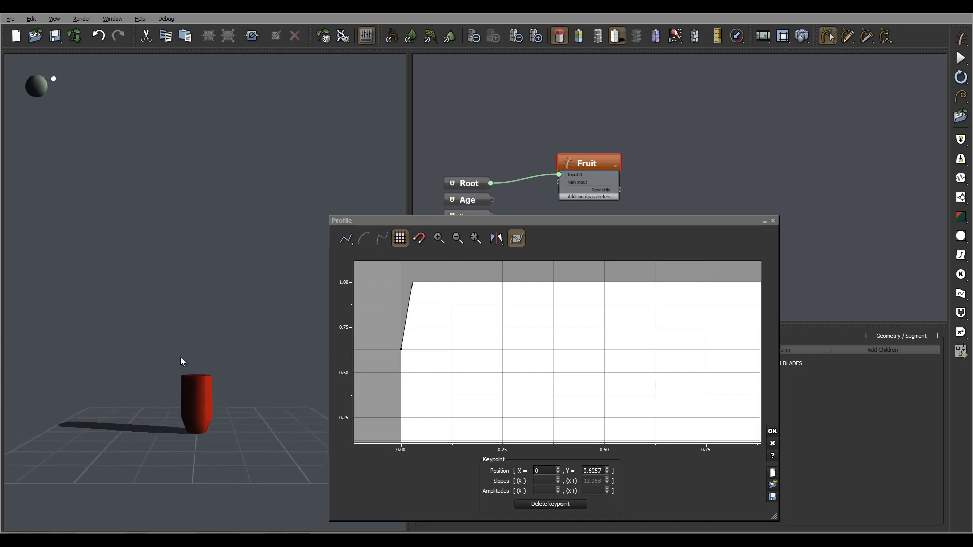
pyautogui.moveTo(493, 397); pyautogui.dragTo(447, 402, button='middle')
pyautogui.moveTo(641, 326); pyautogui.dragTo(517, 330, button='middle')
pyautogui.moveTo(504, 293); pyautogui.dragTo(510, 314, button='middle')
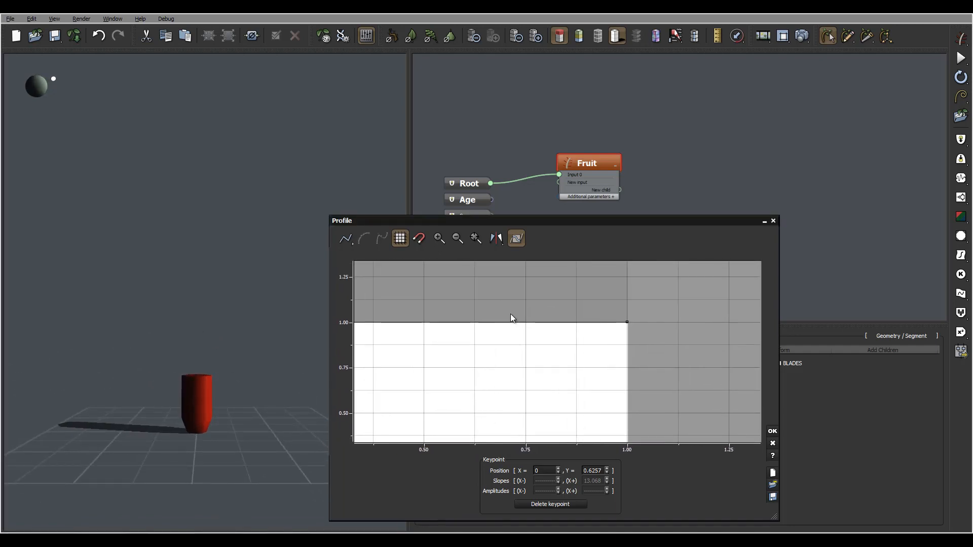
pyautogui.click(520, 321)
pyautogui.click(594, 321)
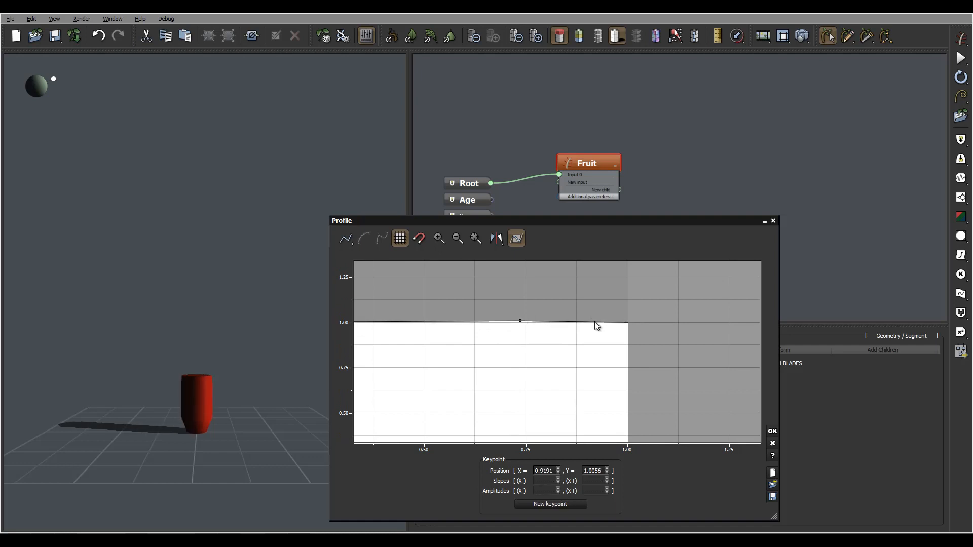
# Step: Lower the radius profile's end keypoint at X 1 to about Y 0.18
pyautogui.moveTo(627, 322); pyautogui.dragTo(628, 417)
pyautogui.moveTo(667, 371); pyautogui.dragTo(672, 280, button='middle')
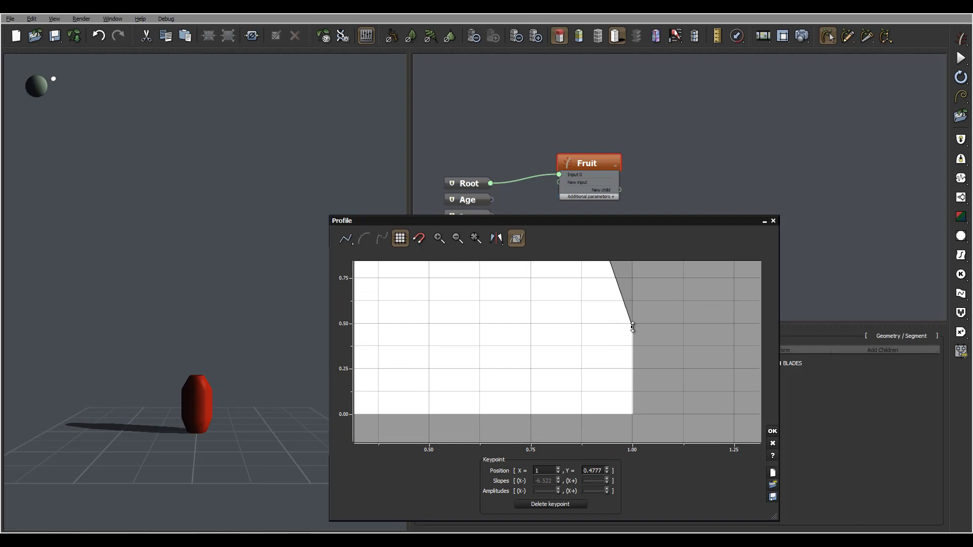
pyautogui.moveTo(633, 327); pyautogui.dragTo(636, 382)
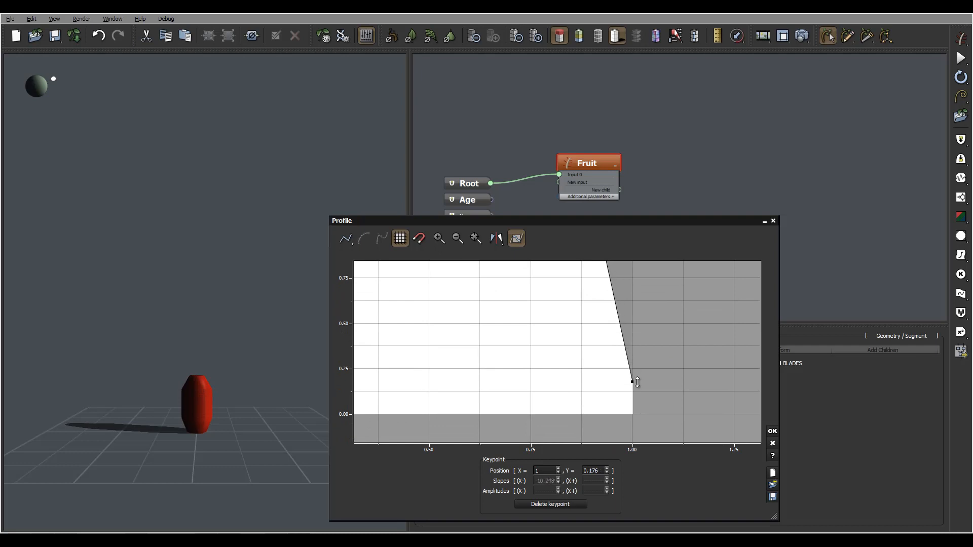
# Step: Move the profile keypoint at X 0.92 to about X 0.87, Y 0.80 and the one at X 0.74 to about X 0.73, Y 0.99
pyautogui.moveTo(649, 334); pyautogui.dragTo(663, 391, button='middle')
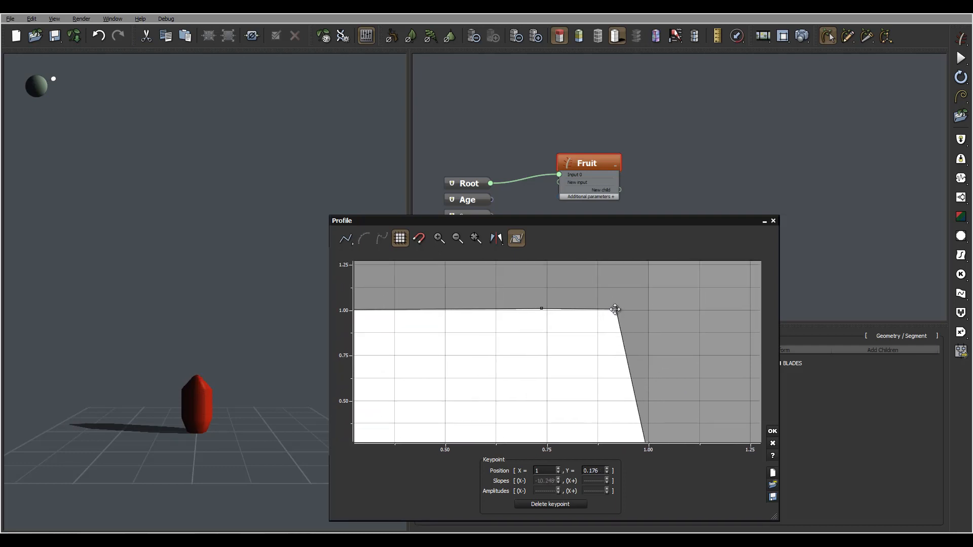
pyautogui.moveTo(617, 310); pyautogui.dragTo(597, 346)
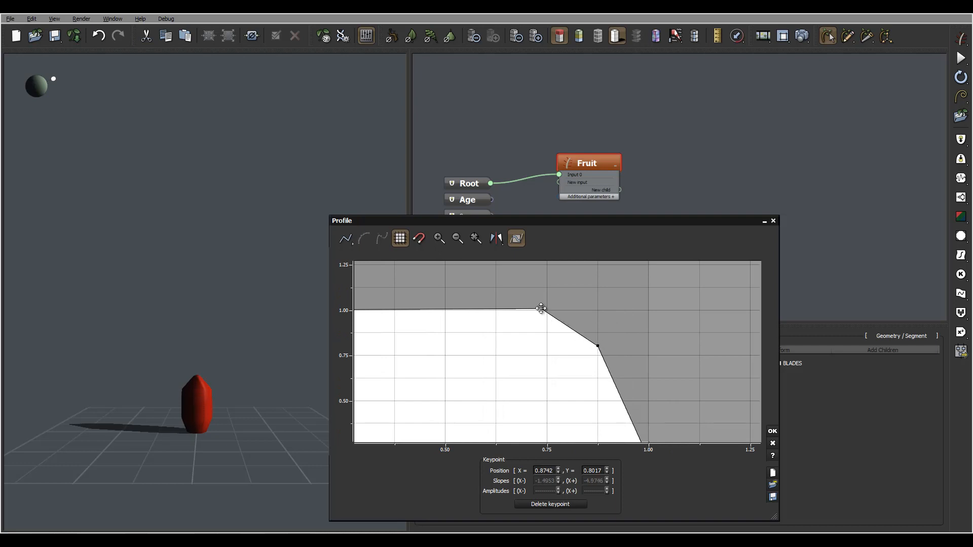
pyautogui.click(542, 313)
pyautogui.doubleClick(541, 310)
pyautogui.moveTo(220, 366)
pyautogui.mouseDown()
pyautogui.moveTo(287, 320)
pyautogui.moveTo(223, 375)
pyautogui.moveTo(120, 385)
pyautogui.moveTo(230, 383)
pyautogui.mouseUp()
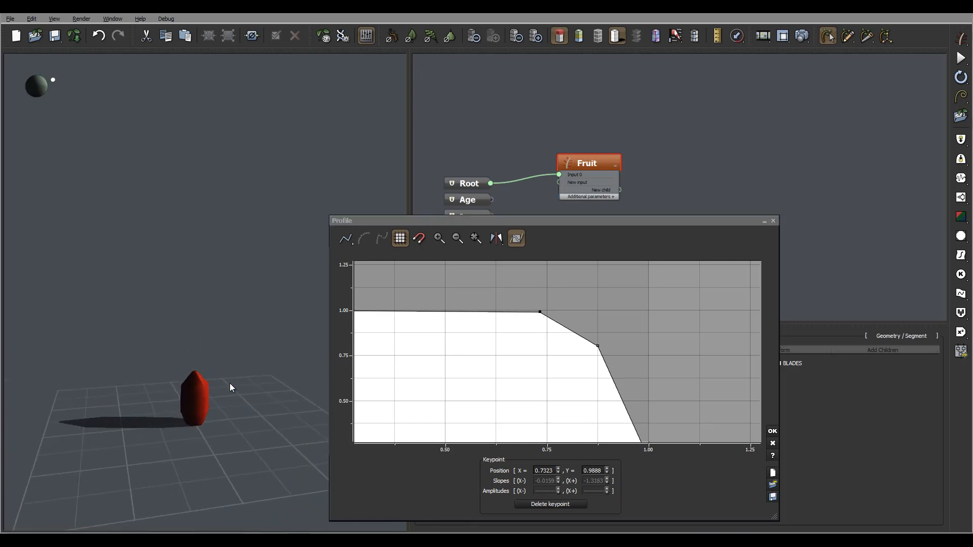
# Step: Raise the radius profile's end keypoint to about Y 0.41 and move the keypoint before it to about X 0.87, Y 0.88
pyautogui.moveTo(713, 362); pyautogui.dragTo(687, 309, button='middle')
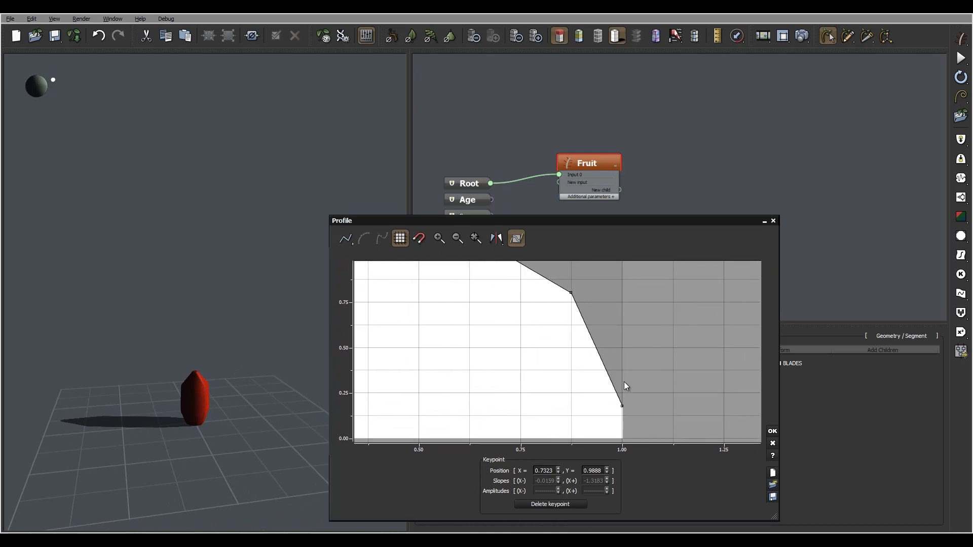
pyautogui.moveTo(622, 406); pyautogui.dragTo(624, 365)
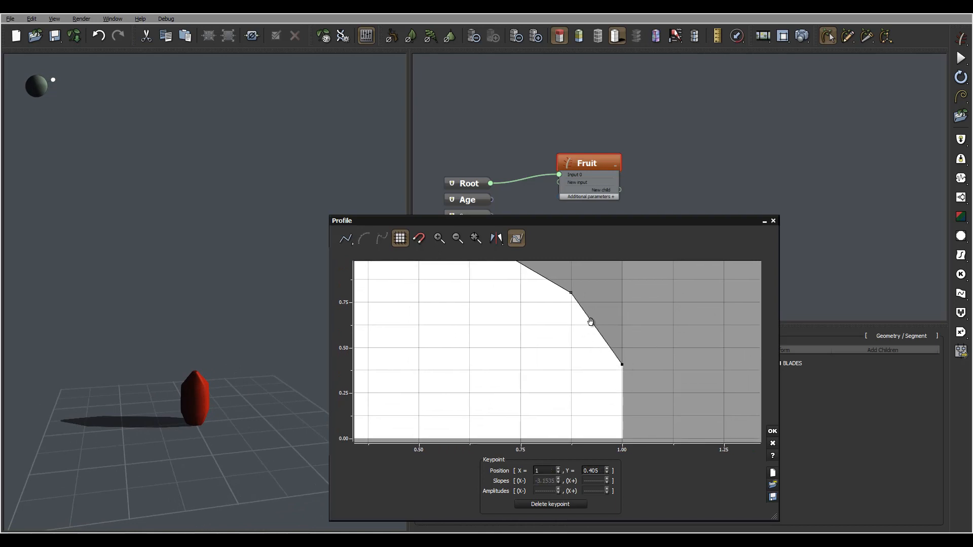
pyautogui.moveTo(591, 321); pyautogui.dragTo(603, 390, button='middle')
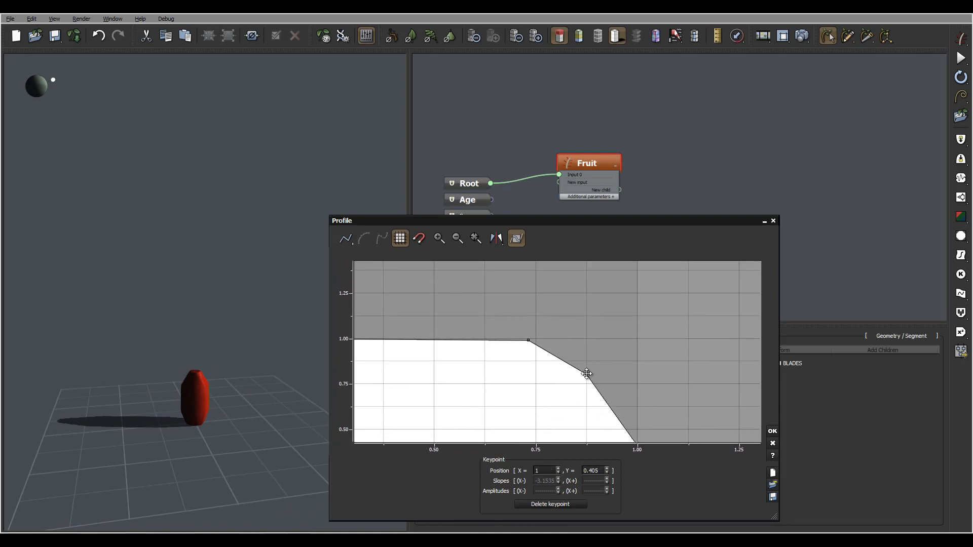
pyautogui.moveTo(586, 375); pyautogui.dragTo(583, 361)
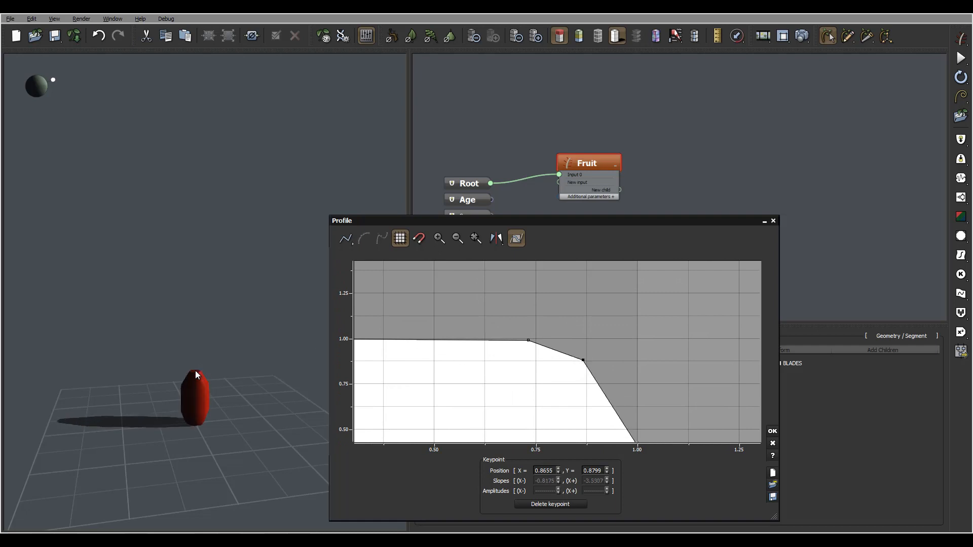
# Step: Shift the profile keypoint where the upper taper begins to about X 0.76, Y 0.99
pyautogui.moveTo(221, 393); pyautogui.dragTo(191, 385)
pyautogui.moveTo(484, 370); pyautogui.dragTo(508, 382)
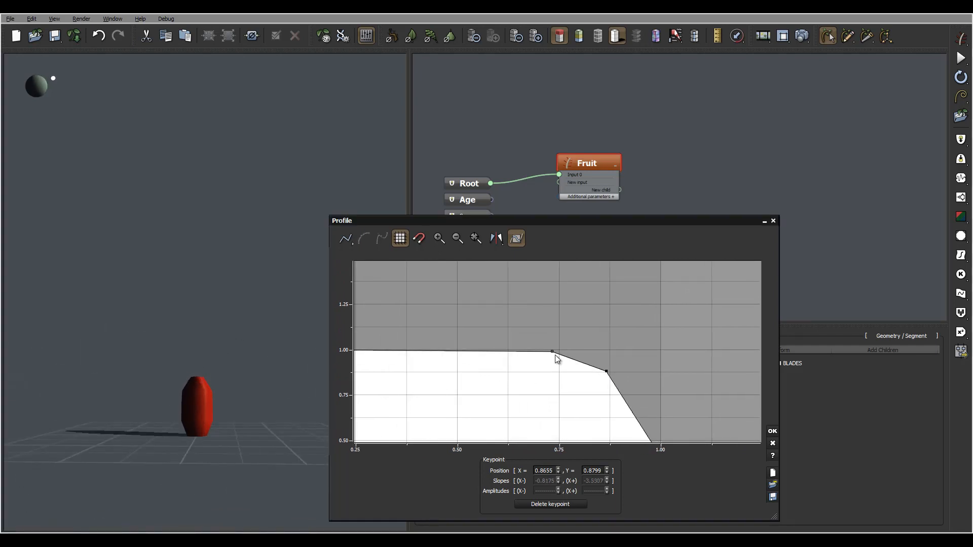
pyautogui.moveTo(551, 351); pyautogui.dragTo(563, 350)
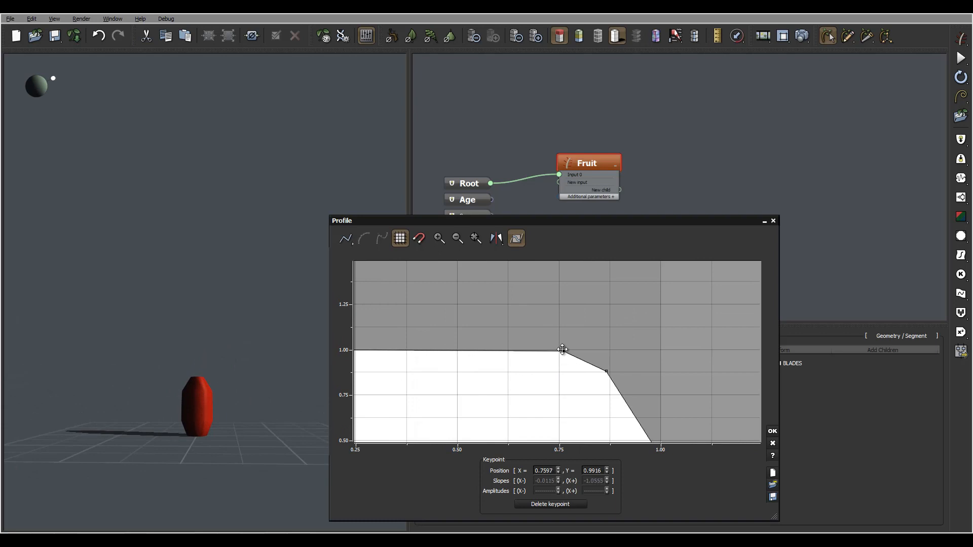
# Step: Convert the radius profile to a smooth curve and set the second keypoint's slope to about 0.05
pyautogui.click(375, 244)
pyautogui.scroll(-3, 583, 357)
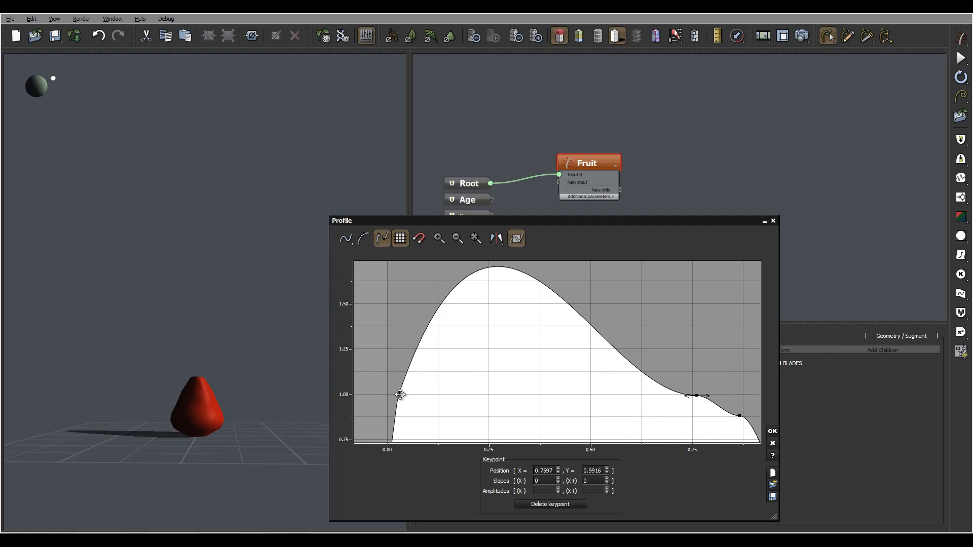
pyautogui.click(399, 395)
pyautogui.moveTo(409, 389); pyautogui.dragTo(423, 398)
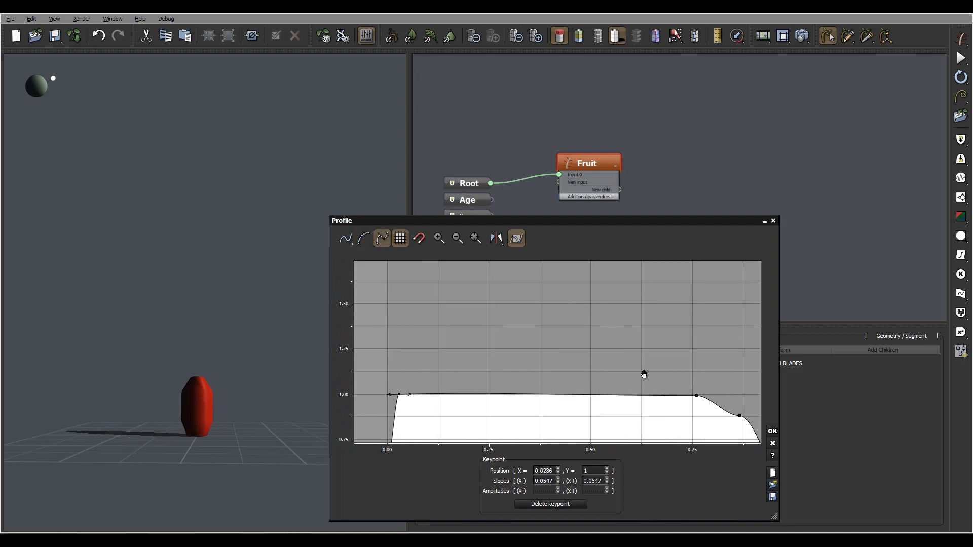
# Step: Tilt the tangent at the X 0.87 keypoint to a slope of about -1.99 and the end keypoint's incoming tangent to about -4.49
pyautogui.moveTo(682, 395); pyautogui.dragTo(545, 330, button='middle')
pyautogui.click(602, 351)
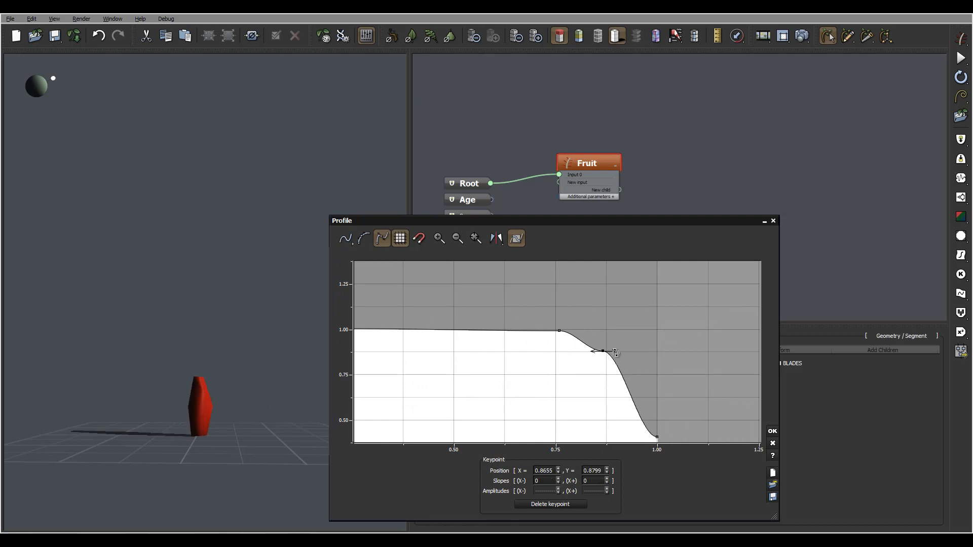
pyautogui.moveTo(612, 356); pyautogui.dragTo(615, 364)
pyautogui.moveTo(671, 395); pyautogui.dragTo(654, 324, button='middle')
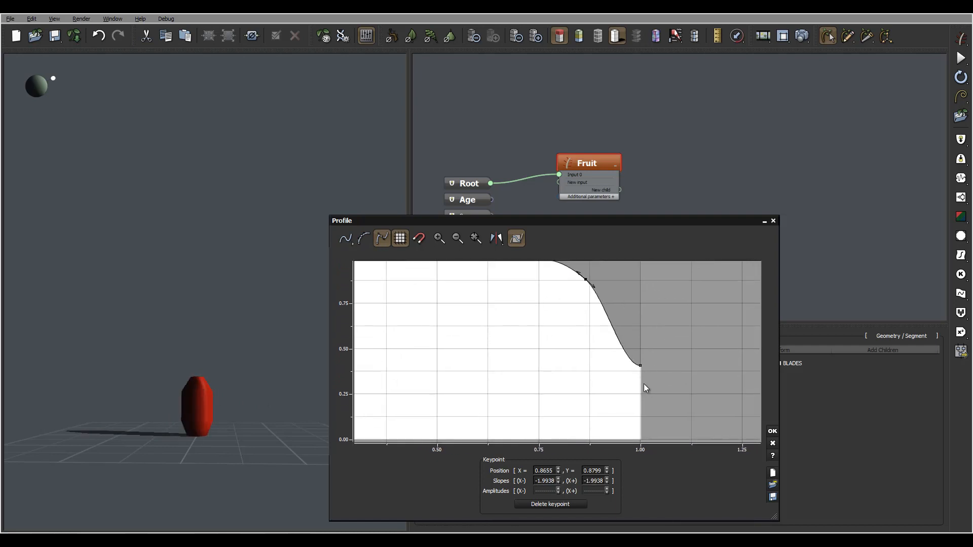
pyautogui.click(639, 365)
pyautogui.moveTo(634, 365); pyautogui.dragTo(635, 356)
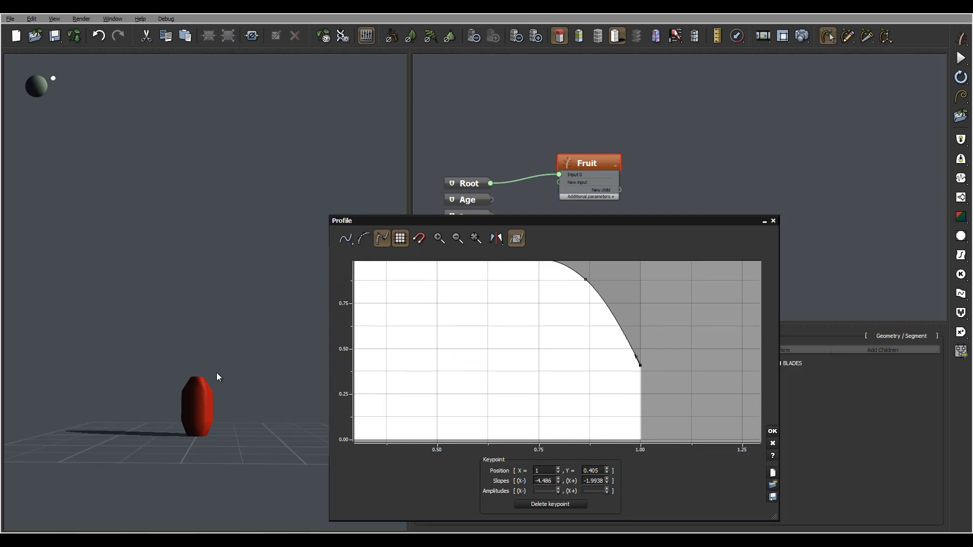
pyautogui.moveTo(217, 372); pyautogui.dragTo(254, 363)
# Step: Move the profile's second keypoint to about X 0.07, Y 0.99 and steepen the starting keypoint's slope to about 14.46
pyautogui.moveTo(462, 347); pyautogui.dragTo(654, 373)
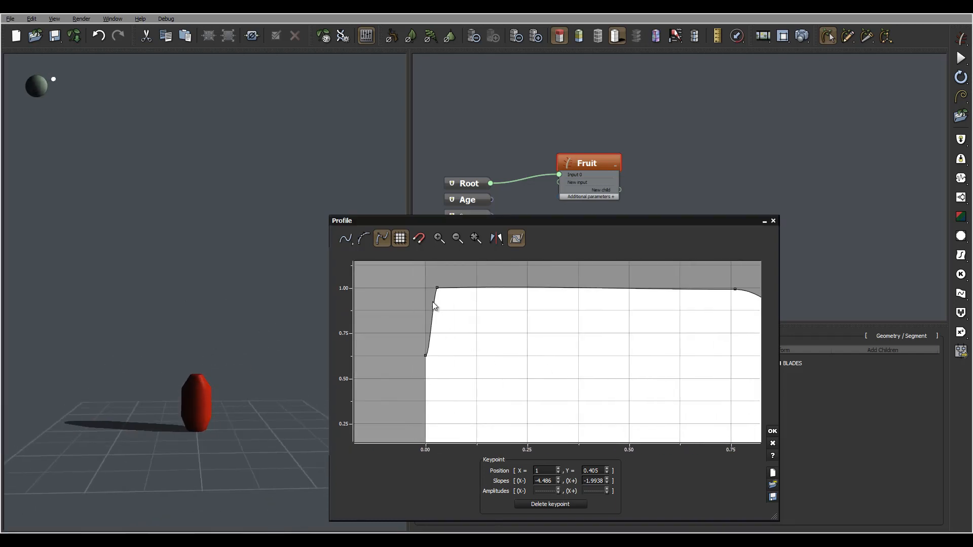
pyautogui.moveTo(437, 289); pyautogui.dragTo(454, 290)
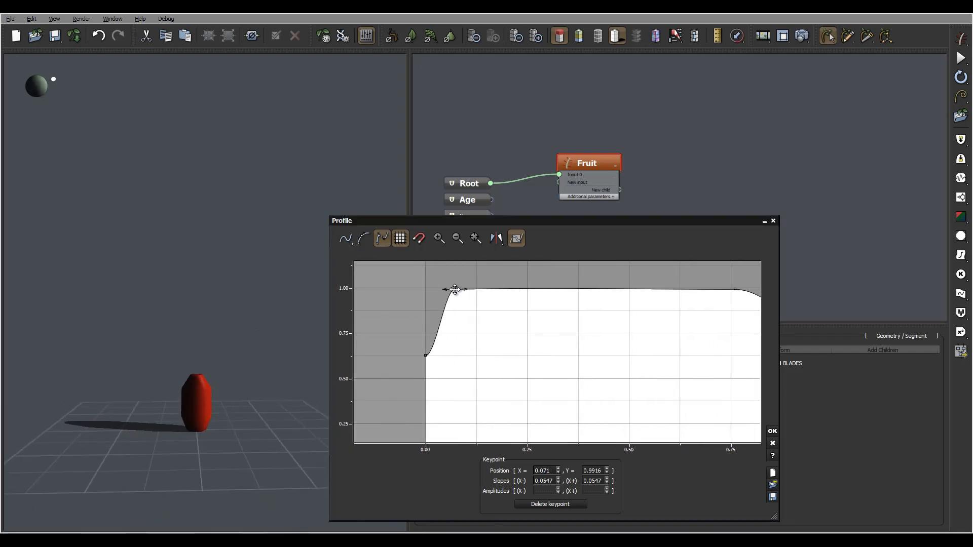
pyautogui.click(426, 355)
pyautogui.moveTo(439, 357); pyautogui.dragTo(429, 327)
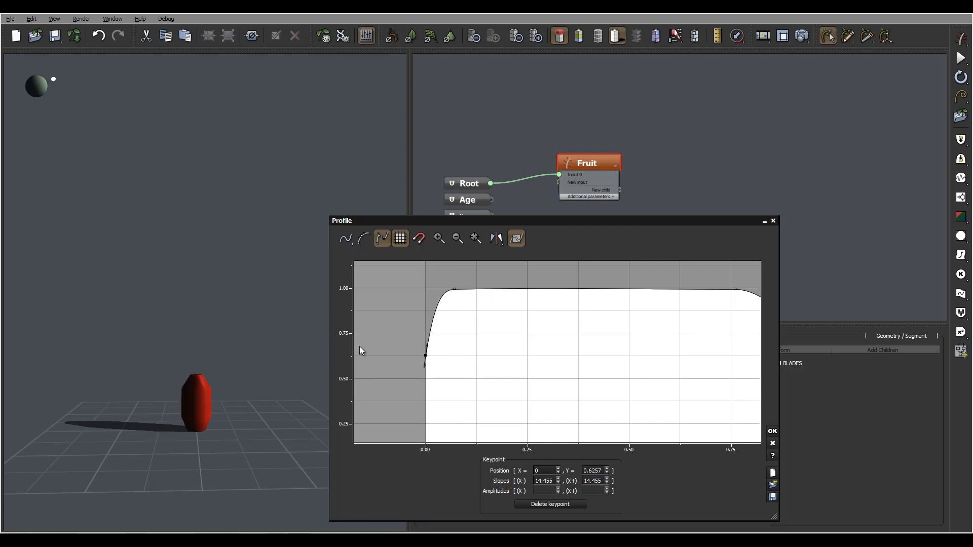
# Step: Shift the profile's second keypoint back toward the start, to about X 0.04, Y 0.99
pyautogui.moveTo(201, 369); pyautogui.dragTo(175, 363, button='right')
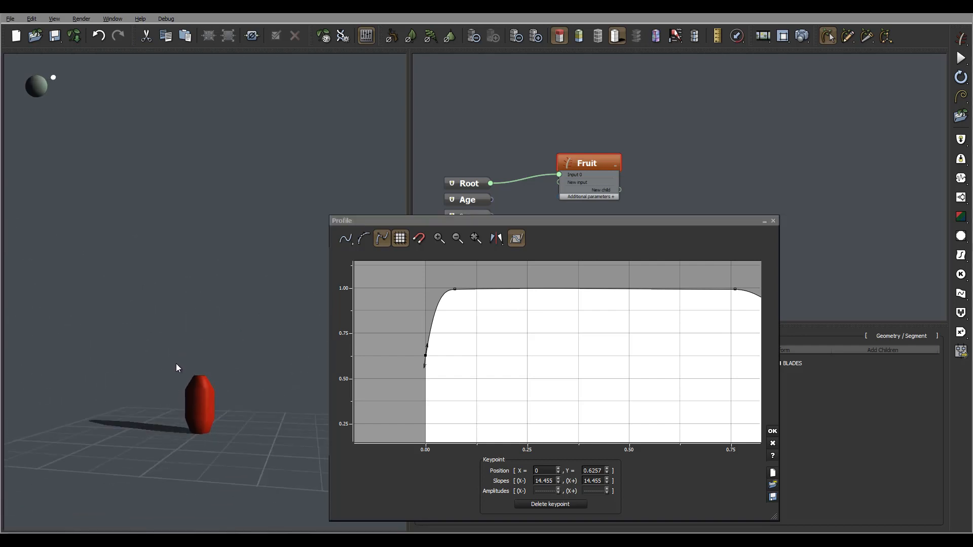
pyautogui.moveTo(455, 289); pyautogui.dragTo(442, 289)
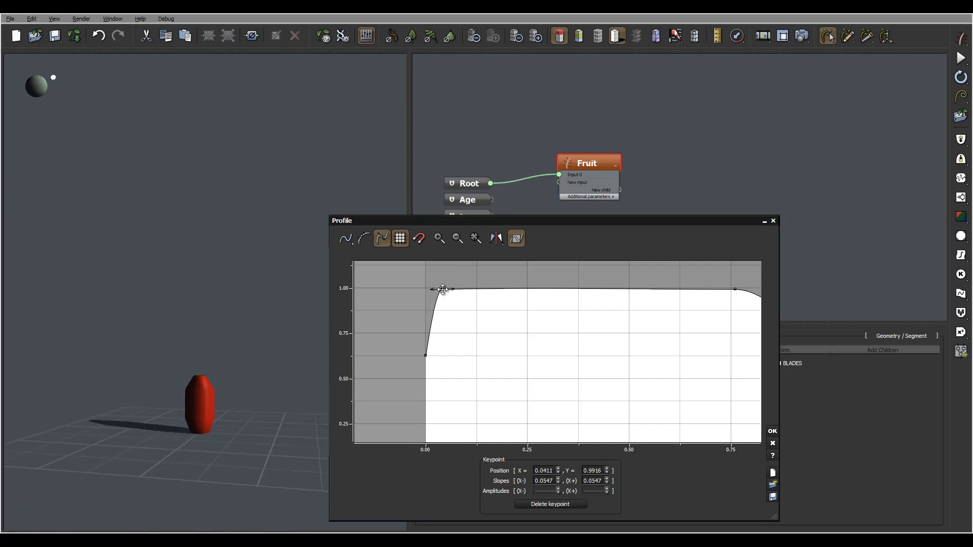
pyautogui.moveTo(197, 384); pyautogui.dragTo(178, 393, button='right')
# Step: Lower the radius profile's starting keypoint to about Y 0.37
pyautogui.moveTo(531, 394); pyautogui.dragTo(527, 343)
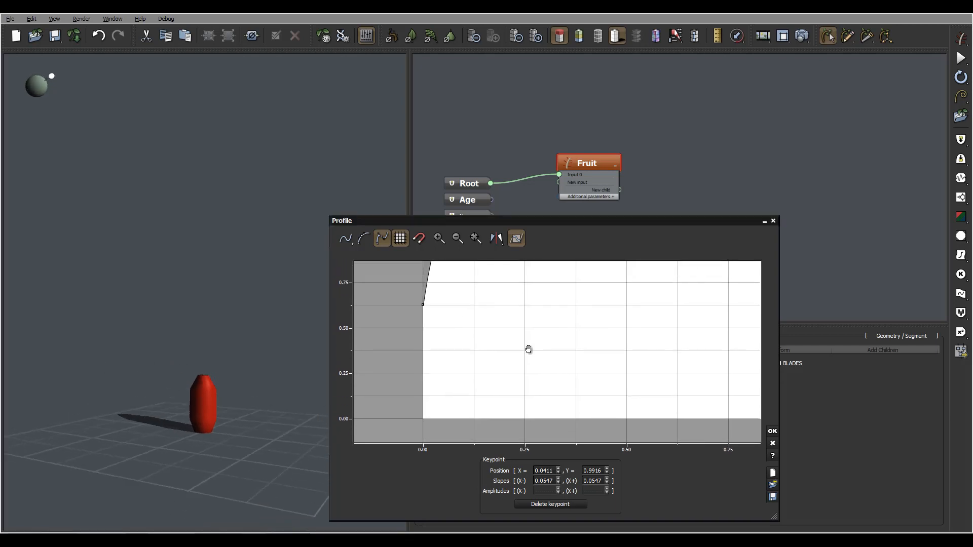
pyautogui.moveTo(424, 306); pyautogui.dragTo(423, 370)
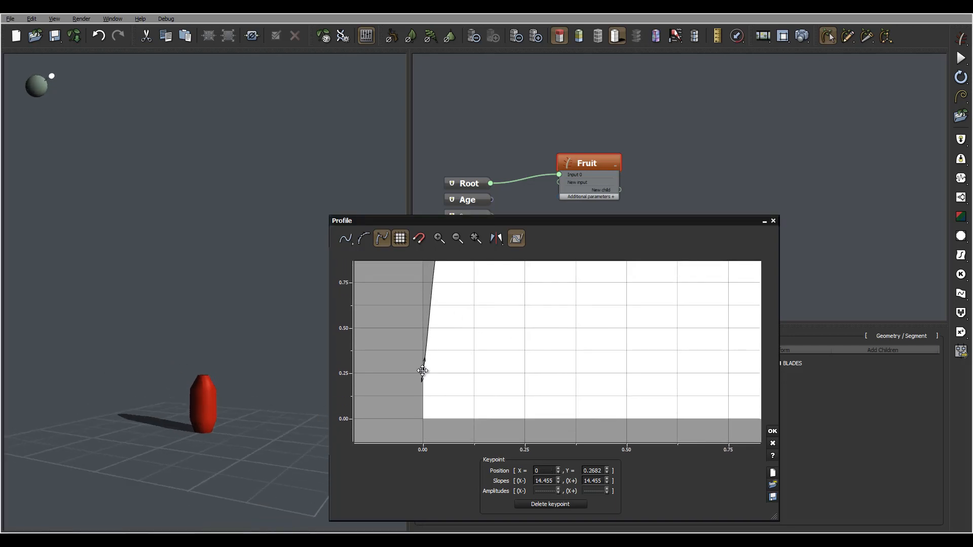
pyautogui.moveTo(256, 378); pyautogui.dragTo(216, 408, button='right')
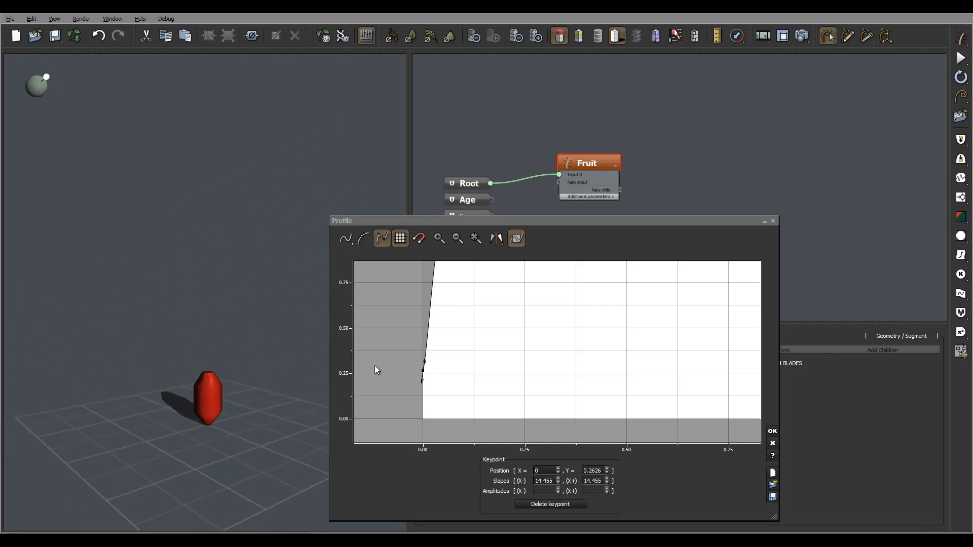
pyautogui.moveTo(467, 347); pyautogui.dragTo(457, 369)
pyautogui.moveTo(414, 393); pyautogui.dragTo(410, 374)
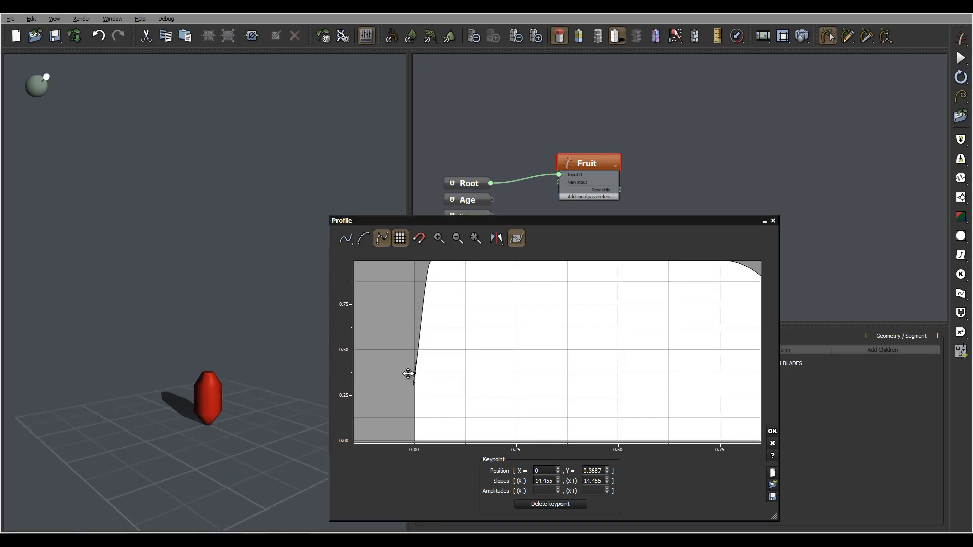
# Step: Move the second keypoint to about X 0.01, Y 1 with a slope of about 2.83, and add a keypoint at about X 0.16, Y 1
pyautogui.moveTo(462, 312); pyautogui.dragTo(471, 359)
pyautogui.moveTo(439, 314)
pyautogui.mouseDown()
pyautogui.moveTo(428, 314)
pyautogui.moveTo(439, 299)
pyautogui.mouseUp()
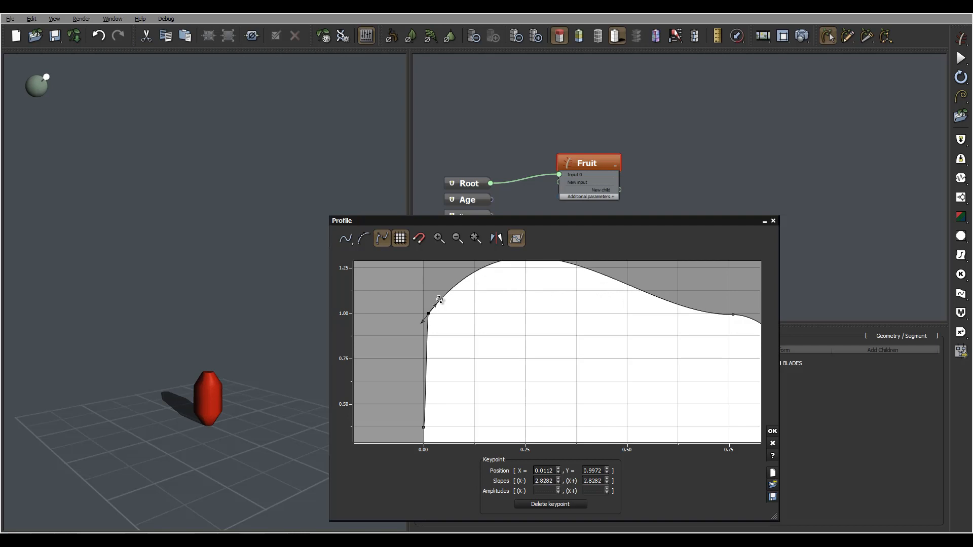
pyautogui.click(471, 276)
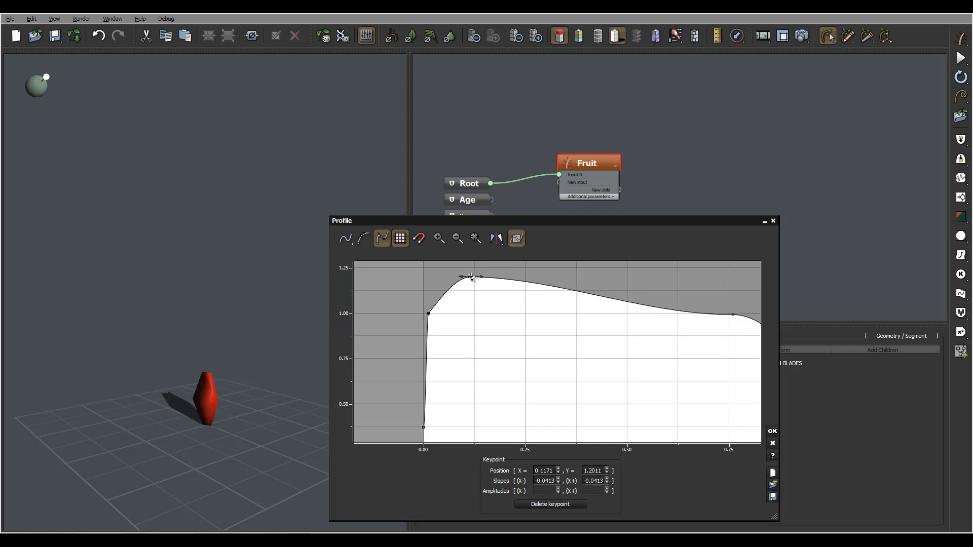
pyautogui.click(387, 287)
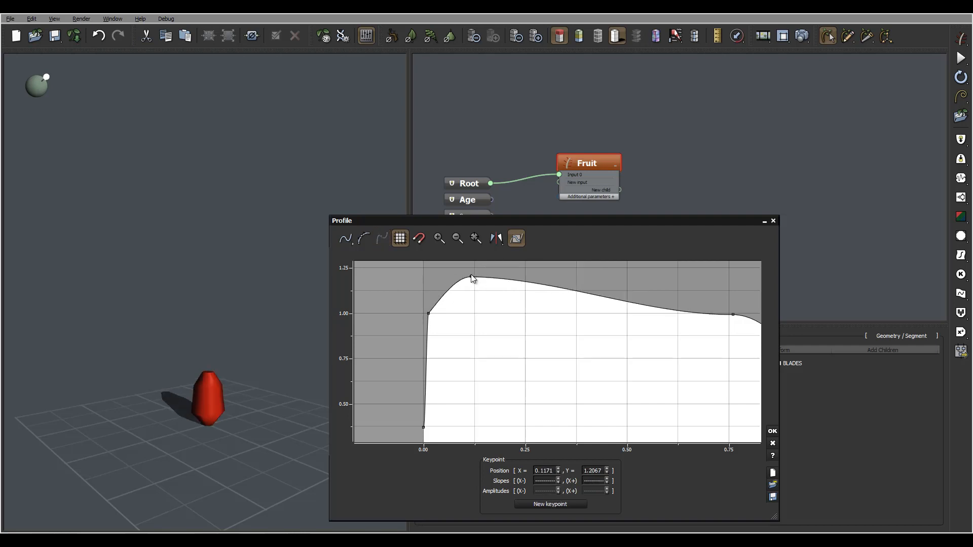
pyautogui.moveTo(471, 277); pyautogui.dragTo(488, 313)
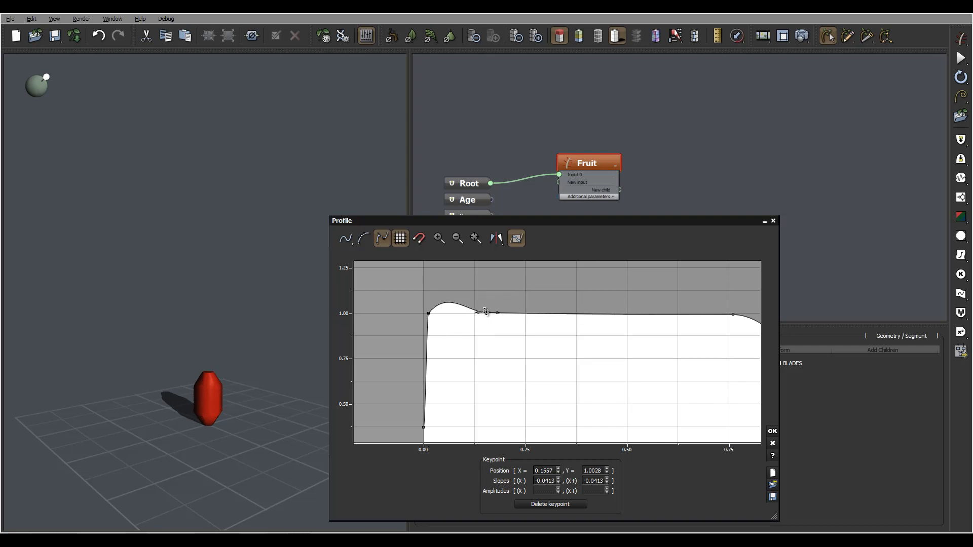
pyautogui.moveTo(233, 363); pyautogui.dragTo(147, 357)
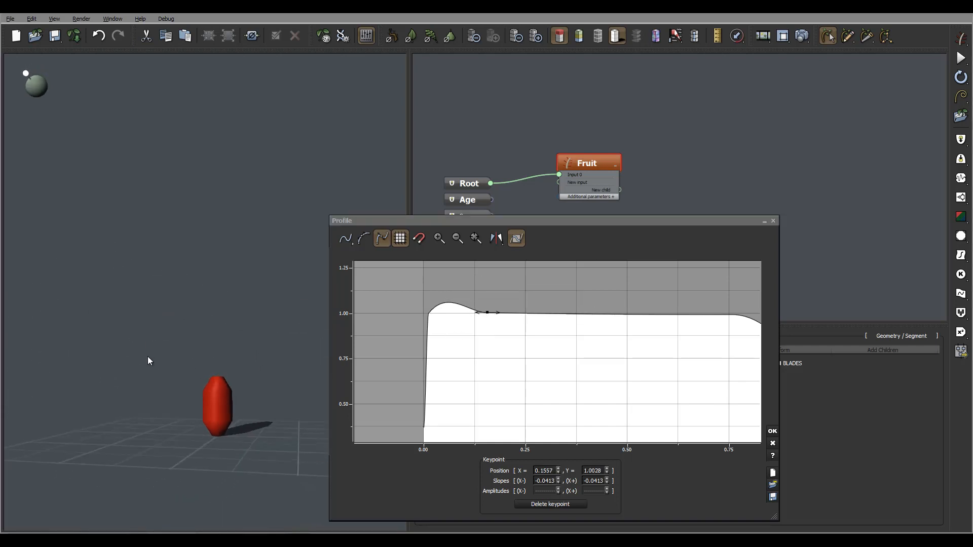
# Step: Move the added keypoint to about X 0.06, Y 1 and lower the second keypoint to about Y 0.95
pyautogui.click(488, 305)
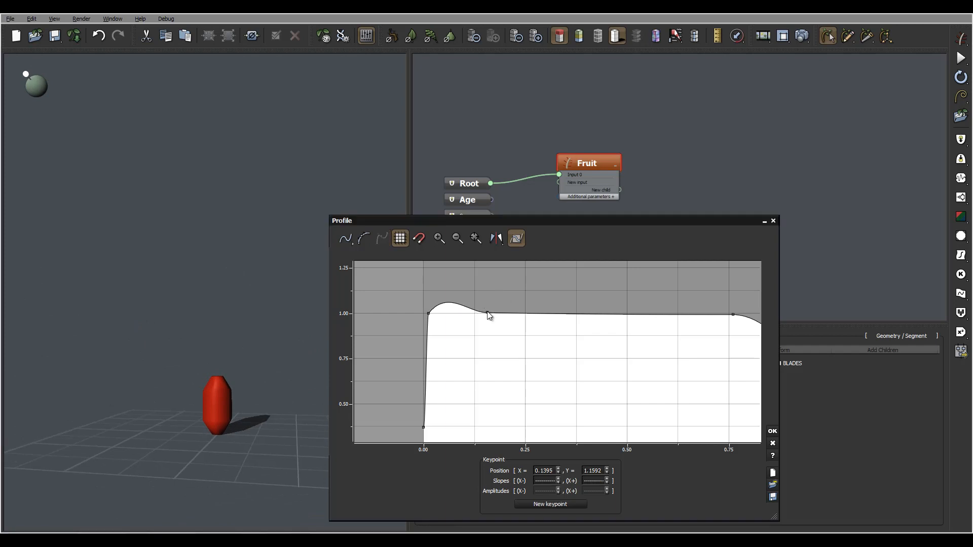
pyautogui.moveTo(488, 313); pyautogui.dragTo(448, 314)
pyautogui.click(460, 311)
pyautogui.click(271, 404)
pyautogui.moveTo(270, 402); pyautogui.dragTo(232, 373)
# Step: Move the keypoint before the profile's end to about X 0.89, Y 0.85 and the X 0.76 keypoint to about X 0.66, Y 0.99
pyautogui.moveTo(690, 336); pyautogui.dragTo(502, 319, button='middle')
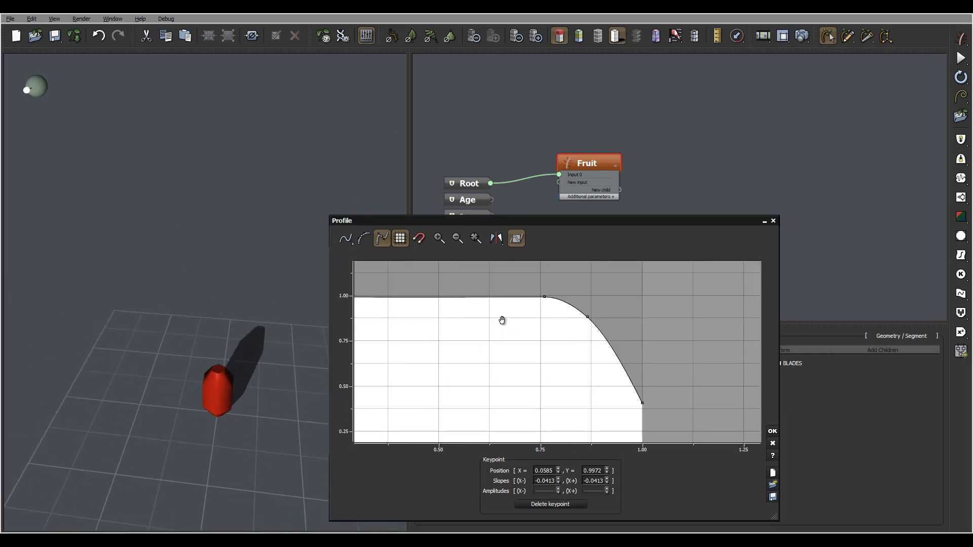
pyautogui.moveTo(587, 317); pyautogui.dragTo(599, 323)
pyautogui.moveTo(271, 379); pyautogui.dragTo(240, 351)
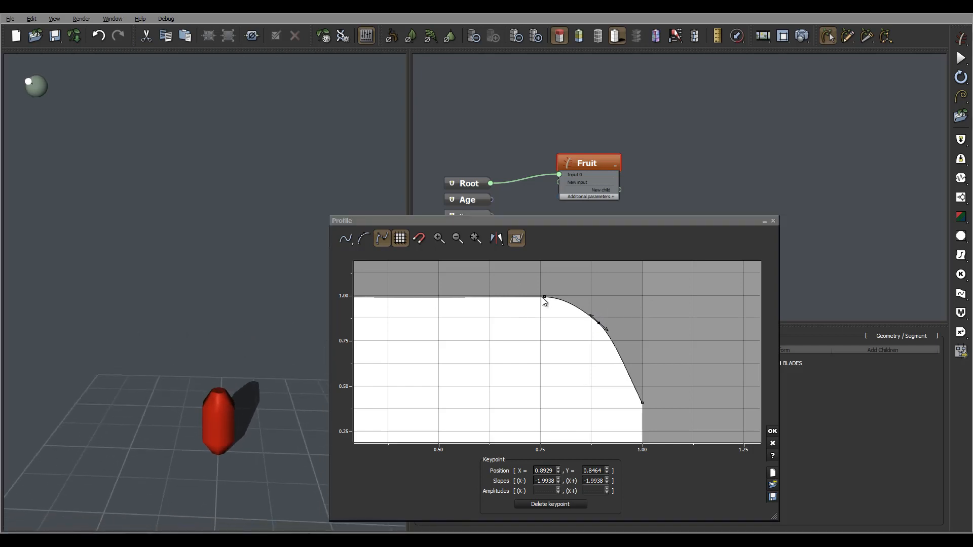
pyautogui.moveTo(544, 300); pyautogui.dragTo(504, 297)
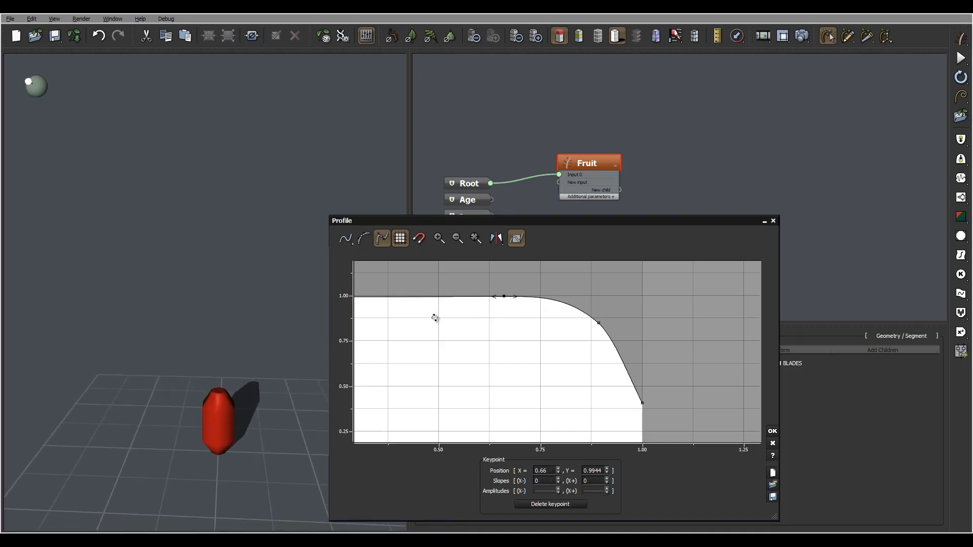
pyautogui.moveTo(251, 409); pyautogui.dragTo(253, 388)
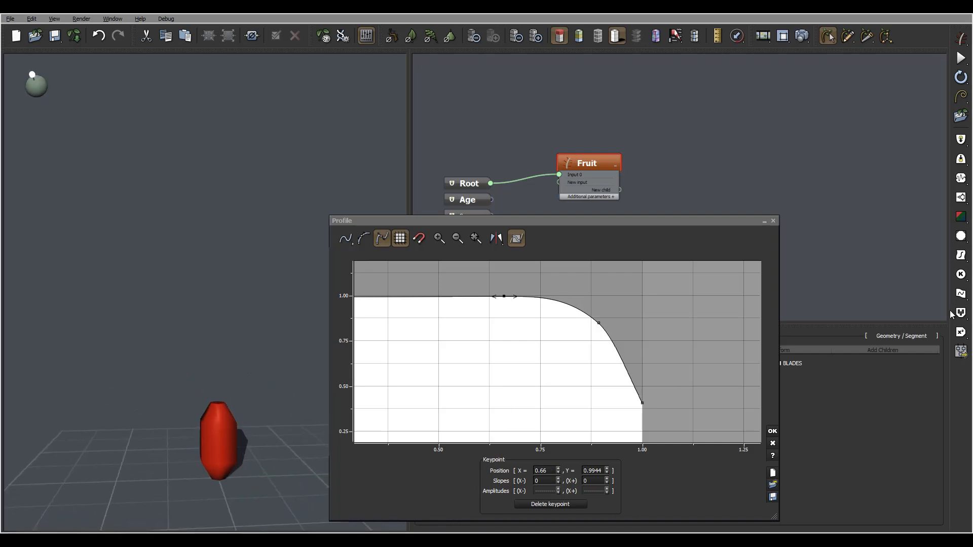
# Step: Raise the radius profile's starting keypoint to about Y 0.65
pyautogui.click(485, 222)
pyautogui.moveTo(461, 333); pyautogui.dragTo(636, 331)
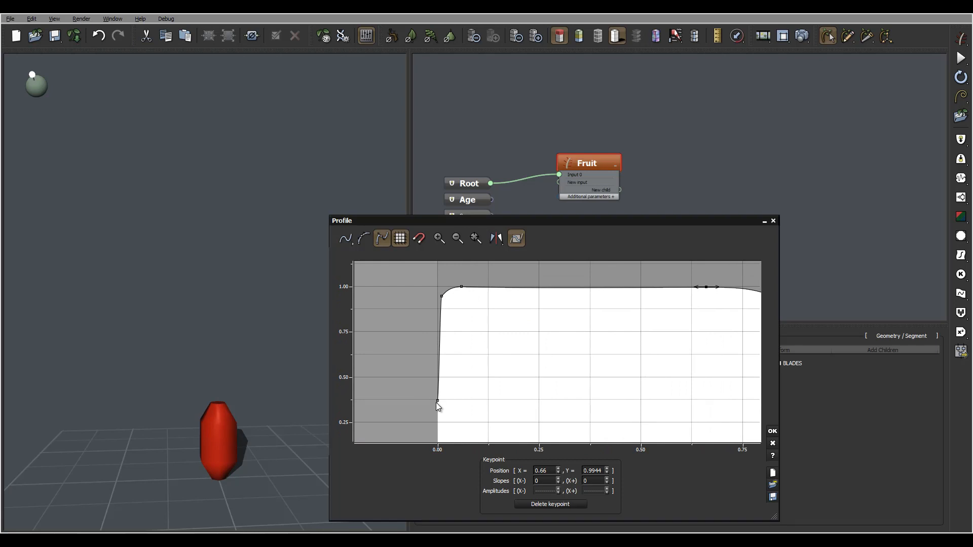
pyautogui.moveTo(436, 403); pyautogui.dragTo(413, 350)
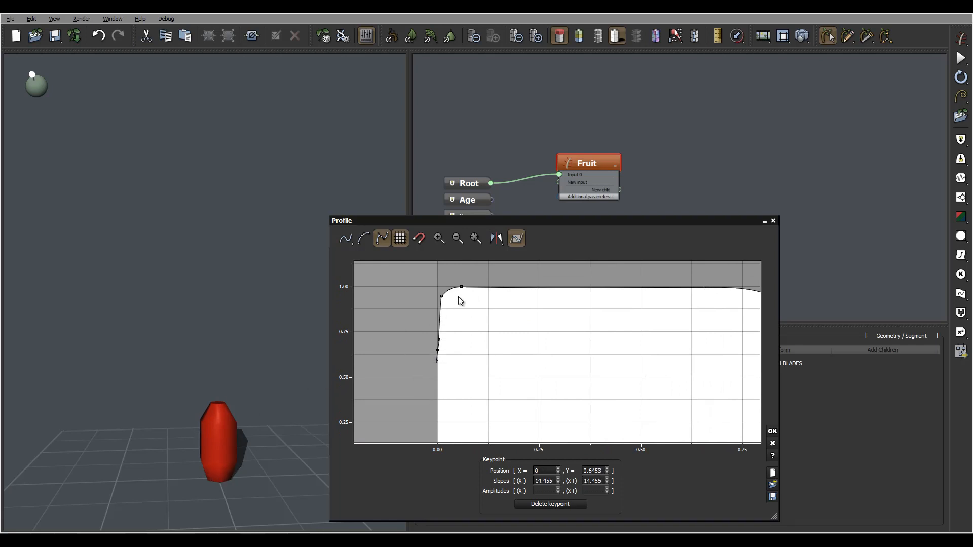
# Step: Move the radius profile's X 0.06 keypoint to about X 0.03, Y 1
pyautogui.moveTo(457, 284); pyautogui.dragTo(447, 284)
pyautogui.click(438, 296)
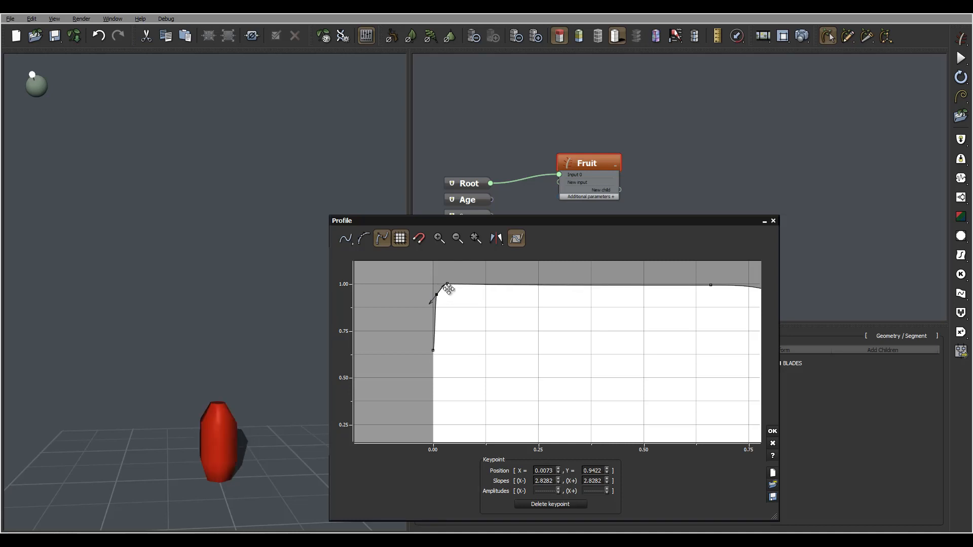
pyautogui.click(418, 288)
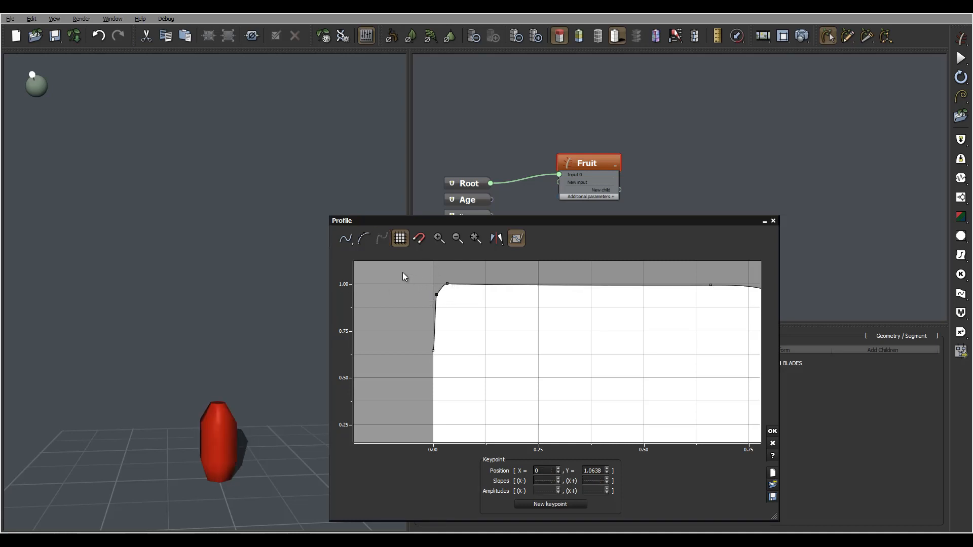
pyautogui.moveTo(447, 285); pyautogui.dragTo(445, 284)
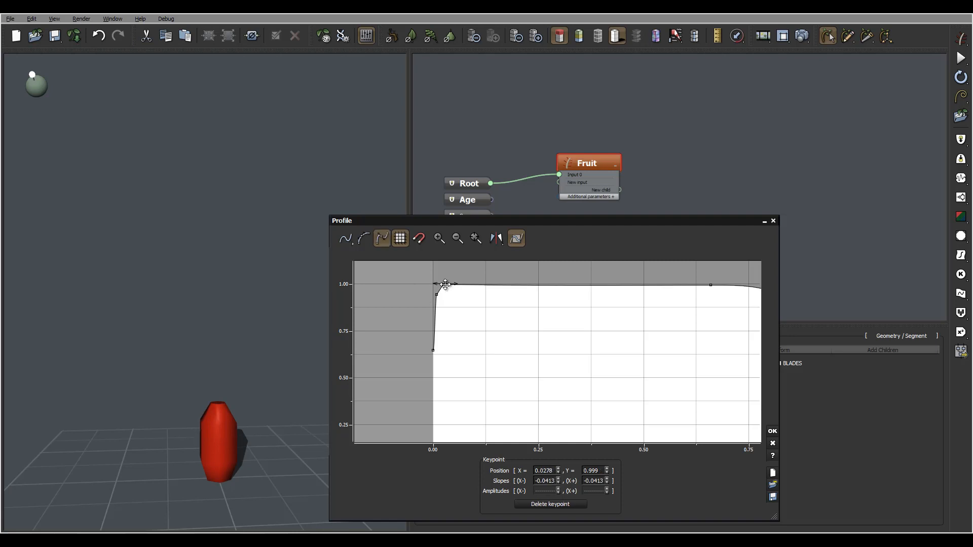
pyautogui.moveTo(218, 468); pyautogui.dragTo(234, 437)
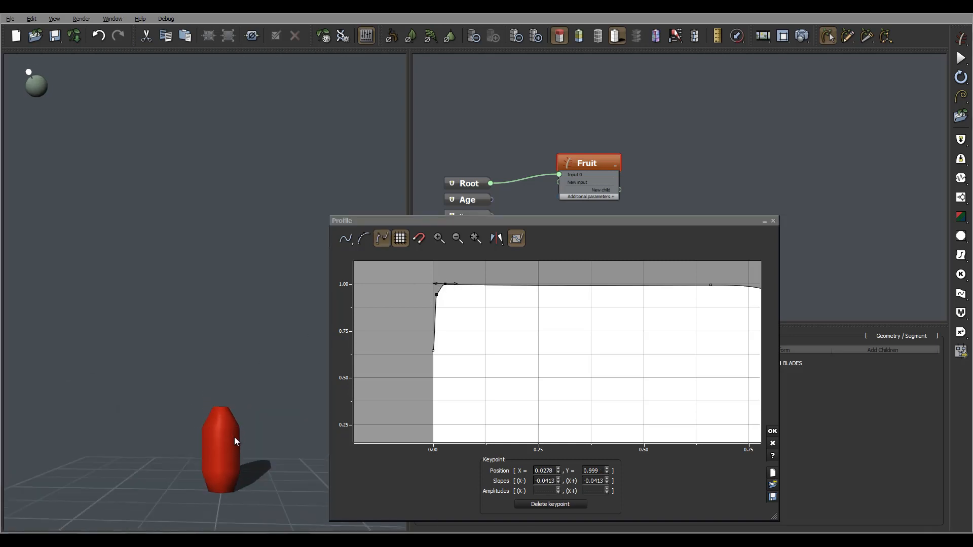
# Step: Move the X 0.66 keypoint to about X 0.57, Y 1 and the X 0.89 keypoint to about X 0.85, Y 0.77, and apply the radius profile
pyautogui.moveTo(648, 332); pyautogui.dragTo(467, 320)
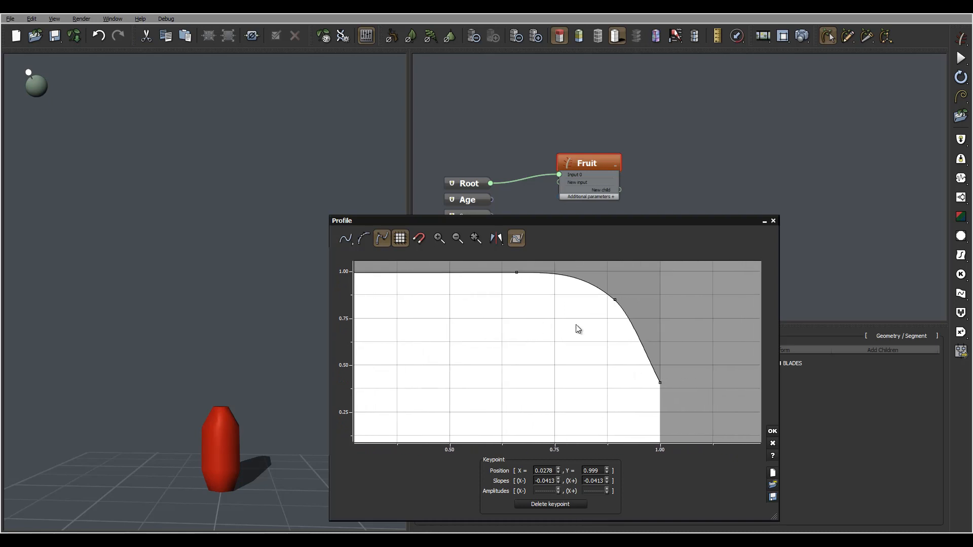
pyautogui.moveTo(538, 299); pyautogui.dragTo(492, 295)
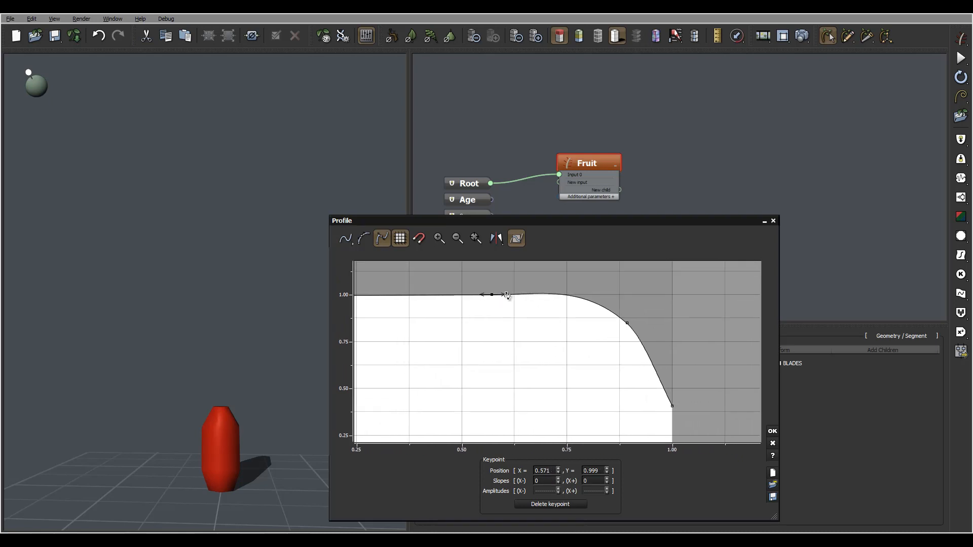
pyautogui.click(508, 296)
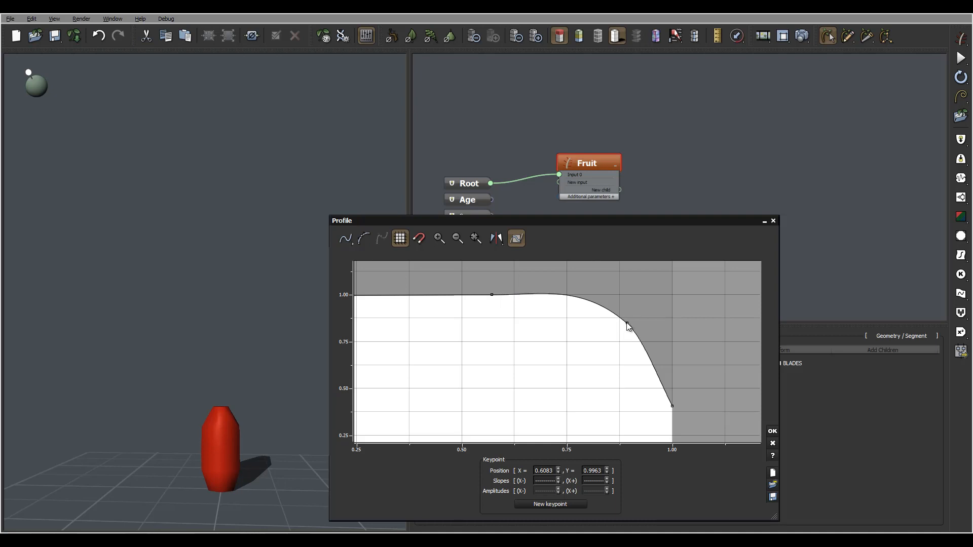
pyautogui.moveTo(626, 328); pyautogui.dragTo(609, 338)
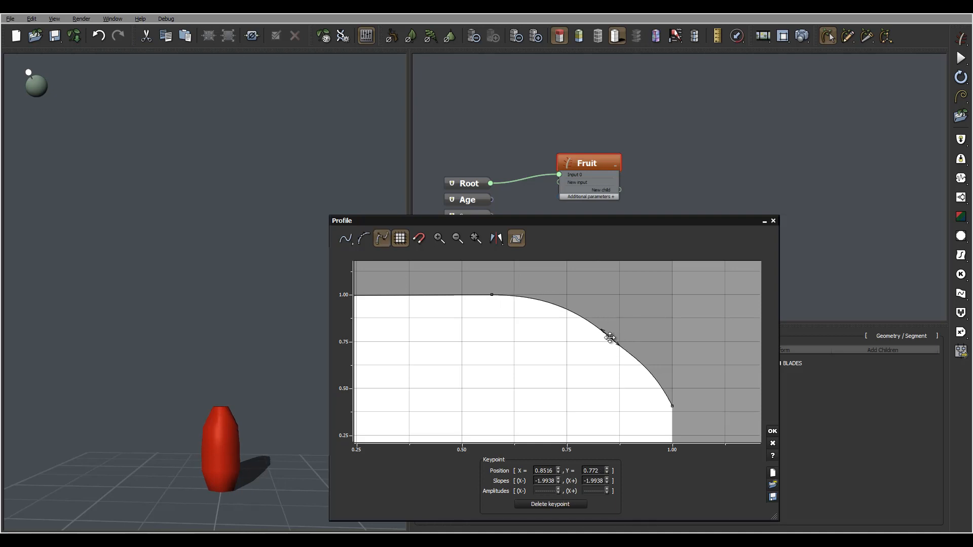
pyautogui.click(772, 432)
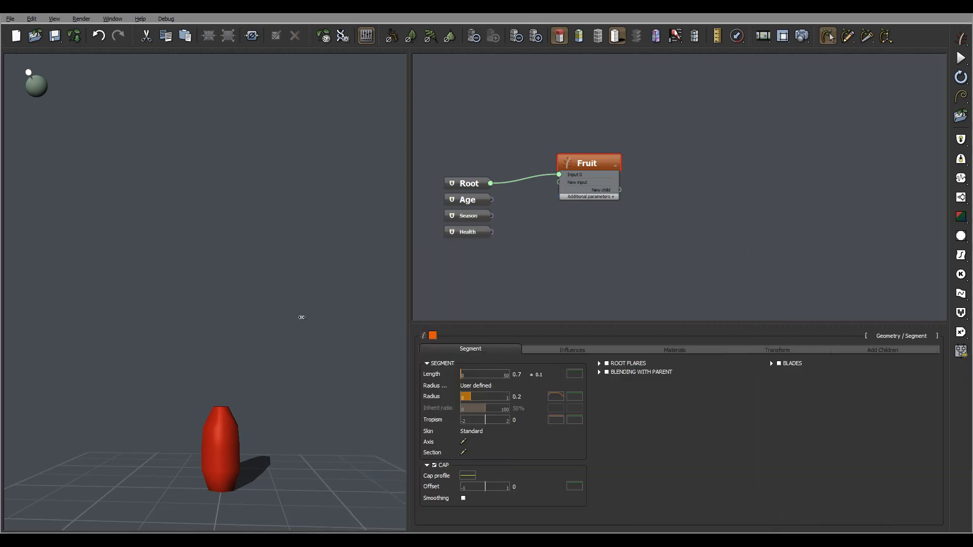
# Step: Lower the starting keypoint of the fruit's cap profile to Y 0 and apply the curve
pyautogui.moveTo(189, 307); pyautogui.dragTo(201, 344, button='right')
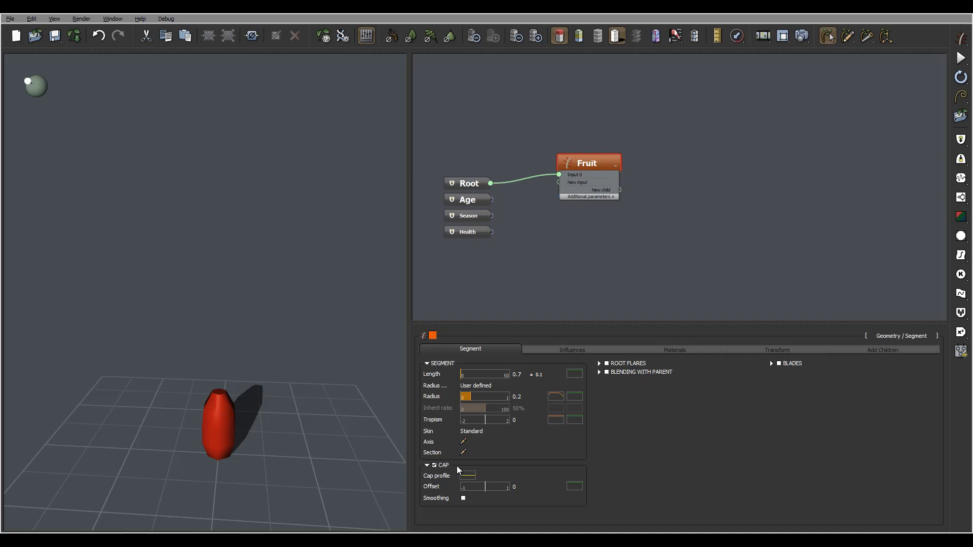
pyautogui.moveTo(203, 380)
pyautogui.mouseDown(button='right')
pyautogui.moveTo(209, 403)
pyautogui.moveTo(215, 376)
pyautogui.mouseUp(button='right')
pyautogui.click(467, 475)
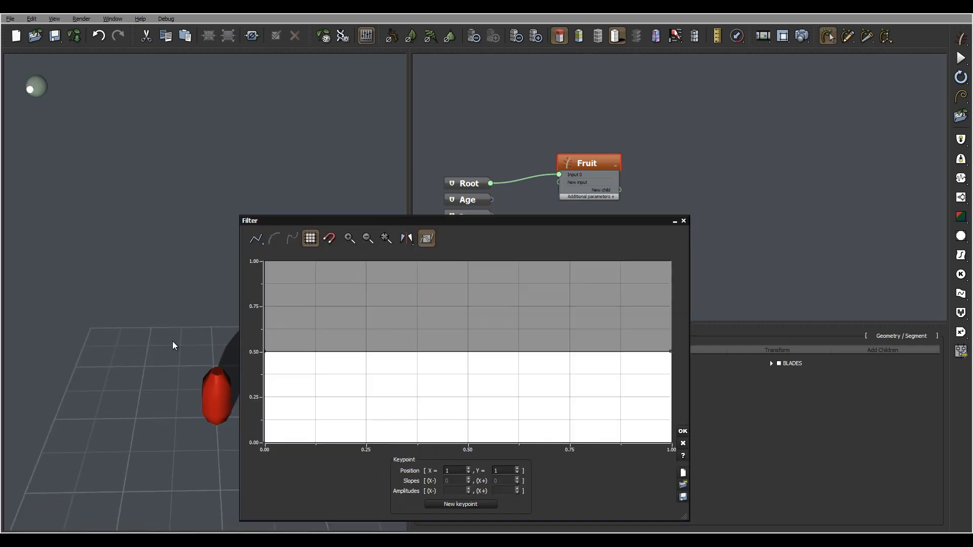
pyautogui.moveTo(362, 349); pyautogui.dragTo(456, 332, button='middle')
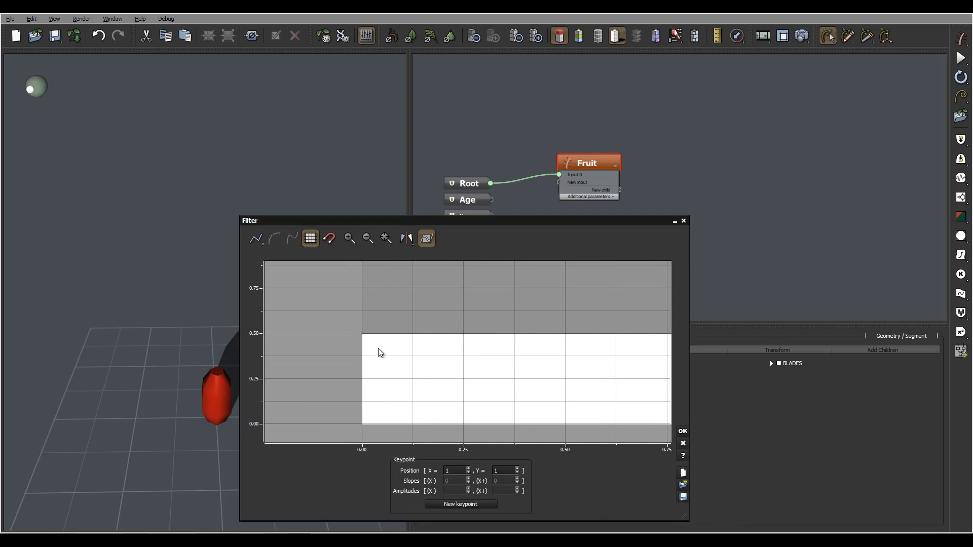
pyautogui.moveTo(363, 333); pyautogui.dragTo(319, 450)
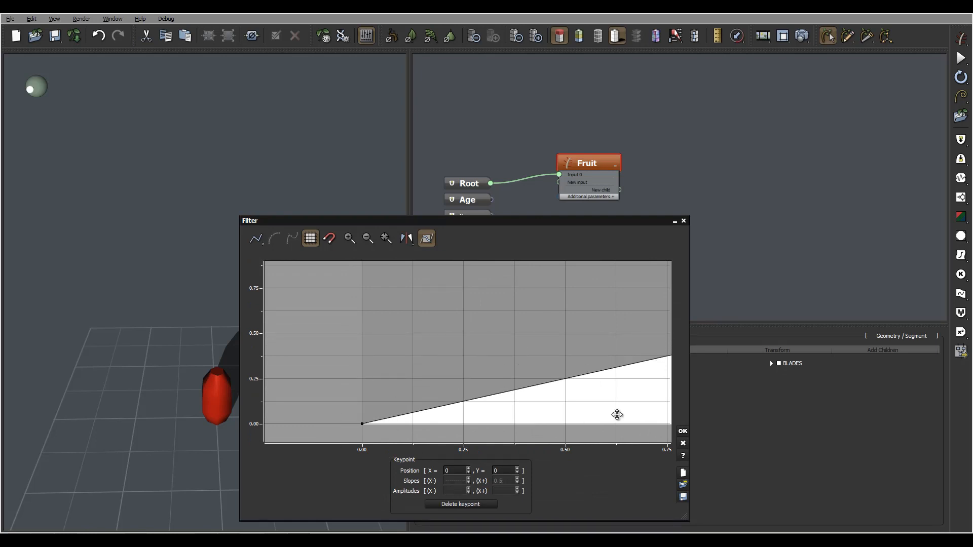
pyautogui.click(683, 431)
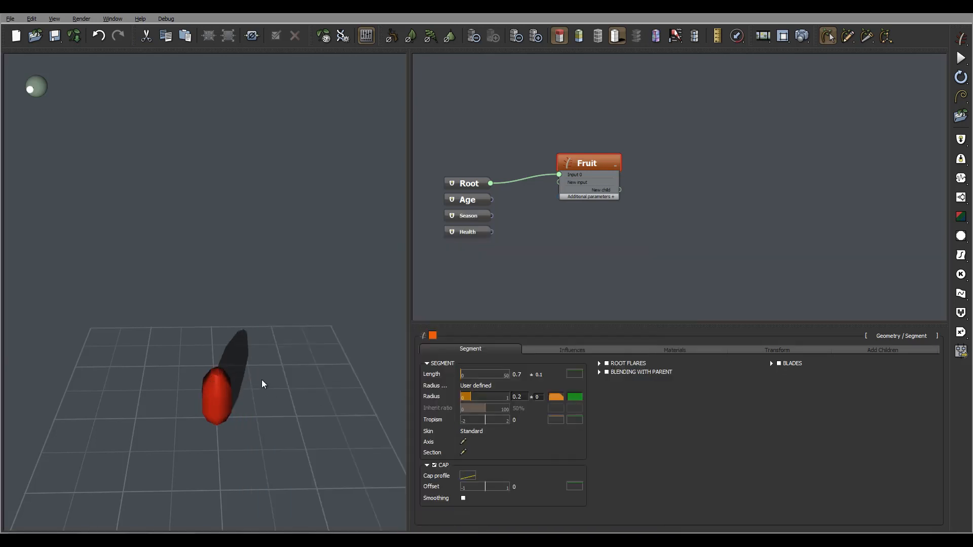
pyautogui.moveTo(262, 380); pyautogui.dragTo(251, 354, button='middle')
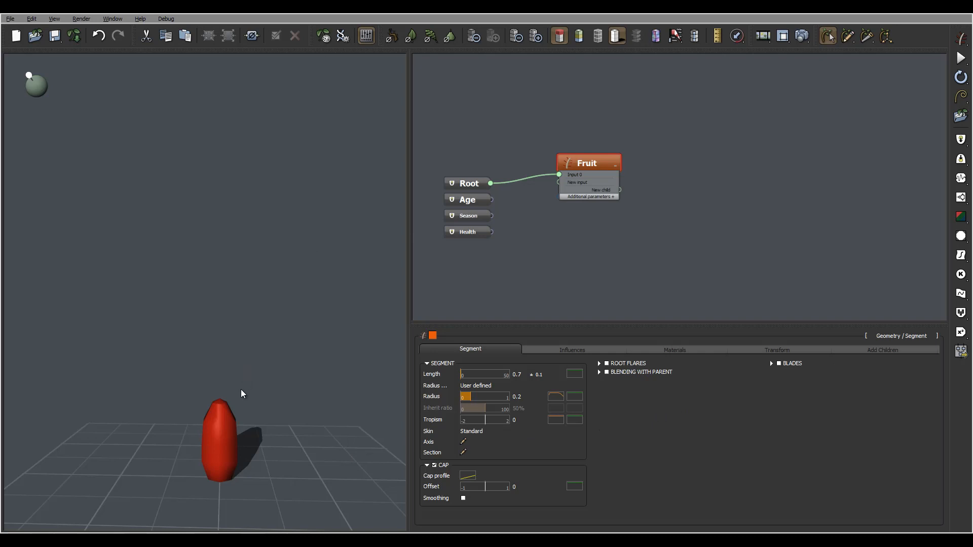
pyautogui.moveTo(241, 393); pyautogui.dragTo(240, 374)
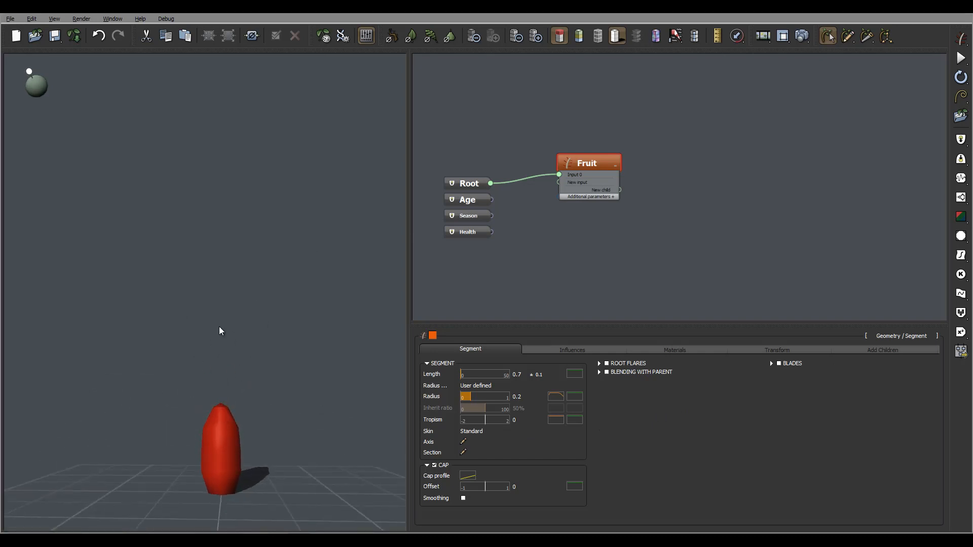
pyautogui.moveTo(276, 377); pyautogui.dragTo(226, 436)
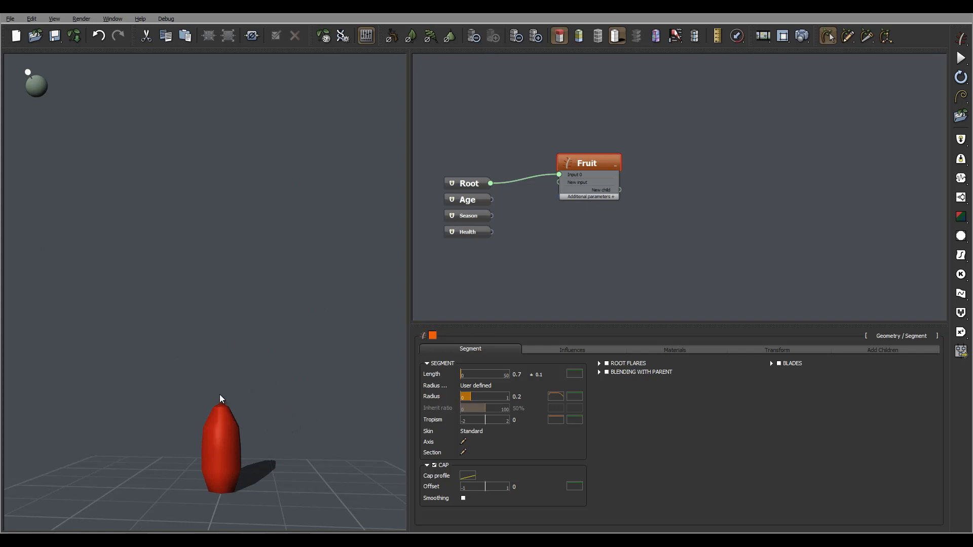
pyautogui.moveTo(229, 404)
pyautogui.mouseDown()
pyautogui.moveTo(244, 426)
pyautogui.moveTo(256, 419)
pyautogui.moveTo(227, 421)
pyautogui.moveTo(221, 396)
pyautogui.moveTo(237, 394)
pyautogui.moveTo(215, 405)
pyautogui.mouseUp()
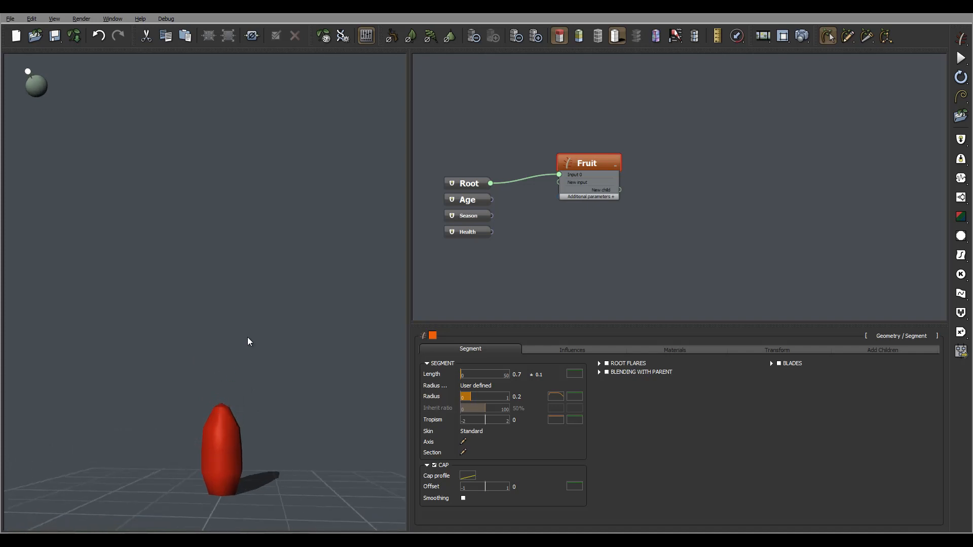
pyautogui.moveTo(256, 384); pyautogui.dragTo(262, 408)
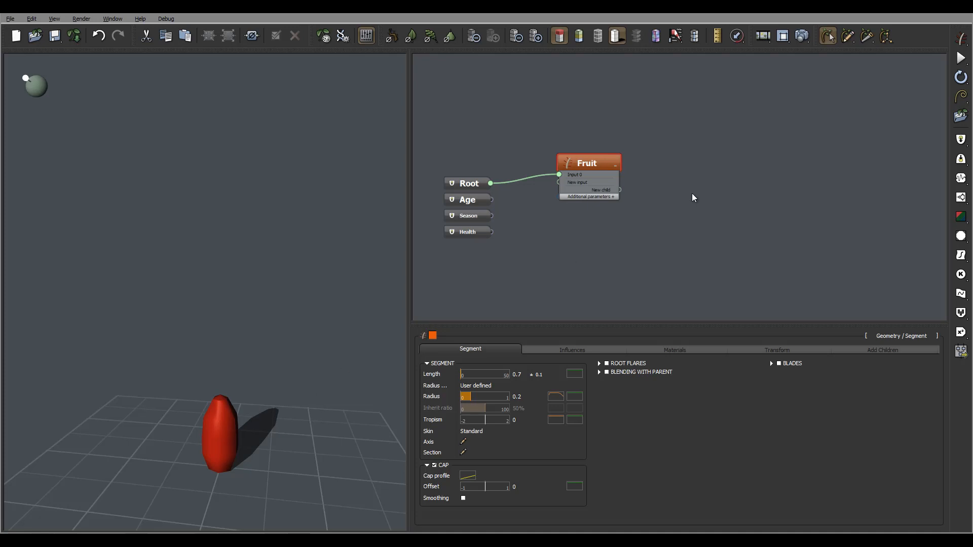
# Step: Add a Segment geometry node beside the Fruit node and name it CrownHolder
pyautogui.moveTo(699, 172); pyautogui.dragTo(650, 196, button='middle')
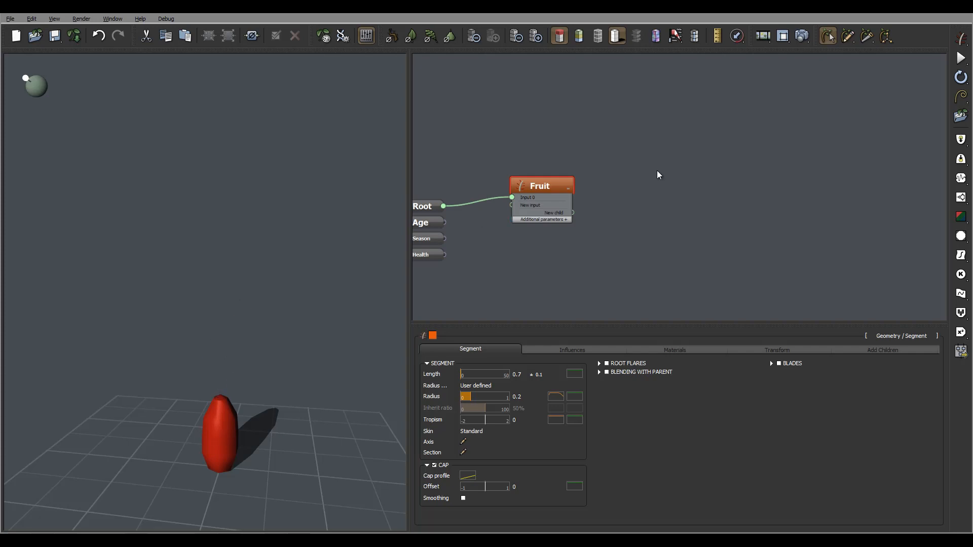
pyautogui.click(638, 188)
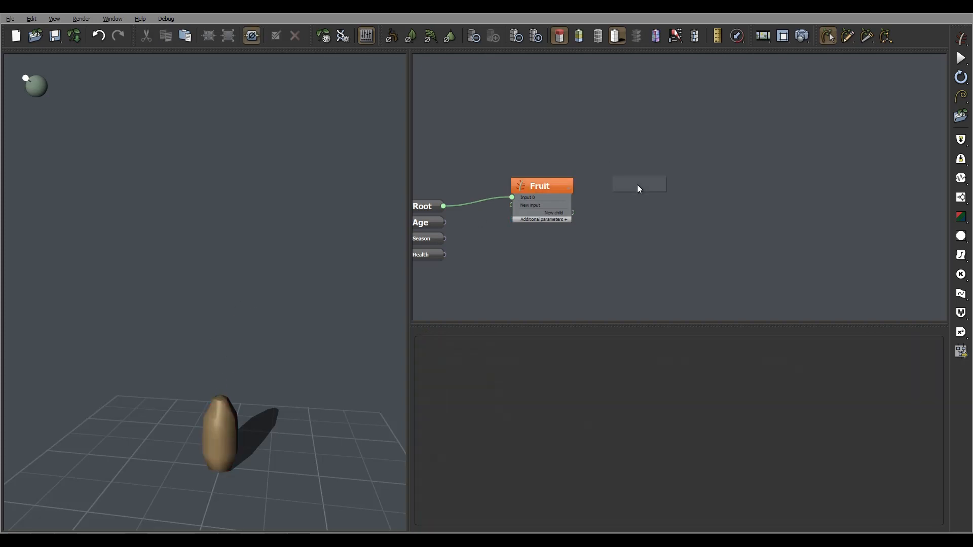
pyautogui.rightClick(637, 185)
pyautogui.moveTo(670, 192)
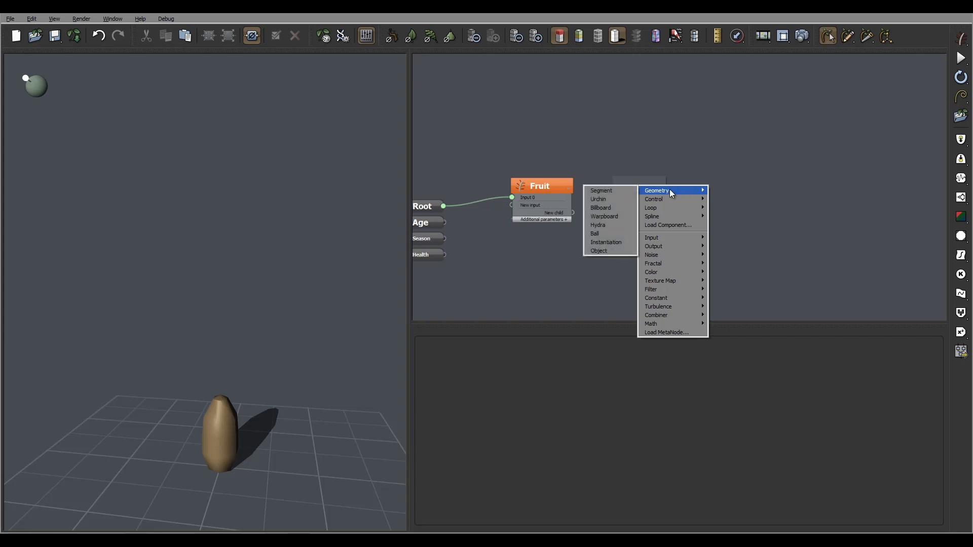
pyautogui.click(626, 191)
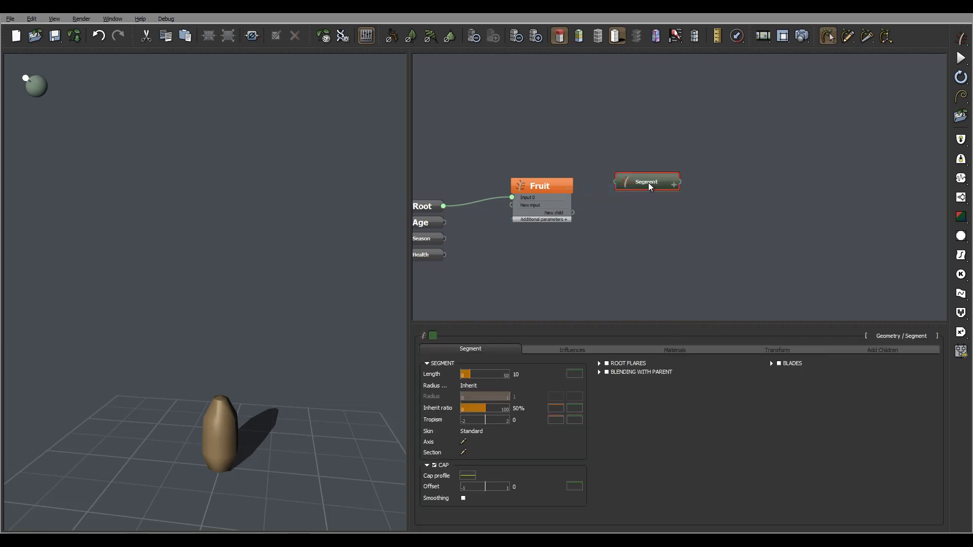
pyautogui.doubleClick(668, 184)
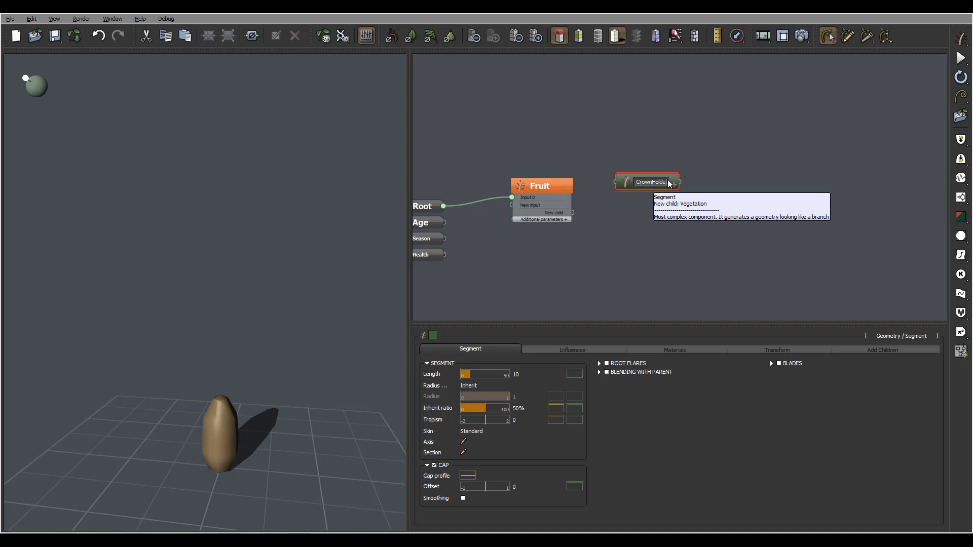
pyautogui.write('r')
pyautogui.click(667, 150)
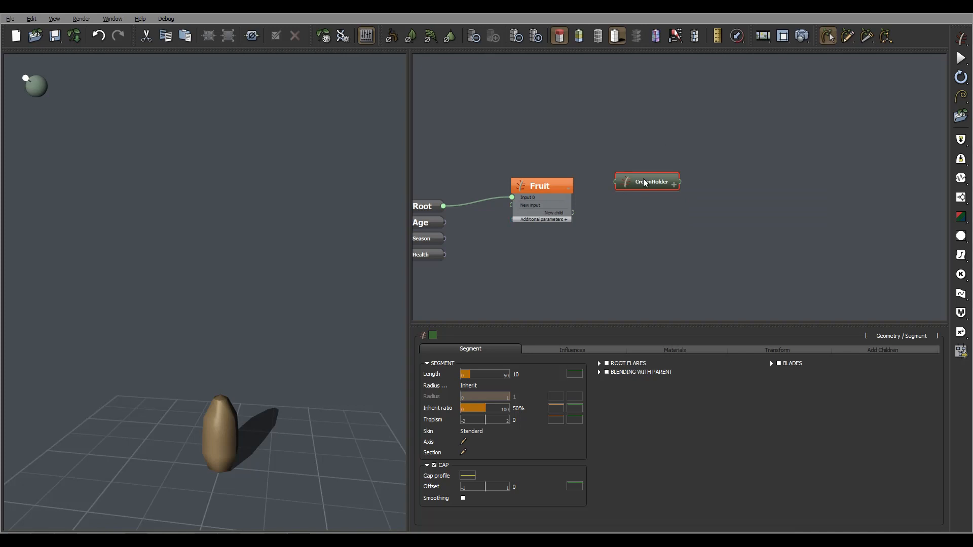
# Step: Change the CrownHolder node's colour to dark red
pyautogui.click(432, 335)
pyautogui.click(401, 313)
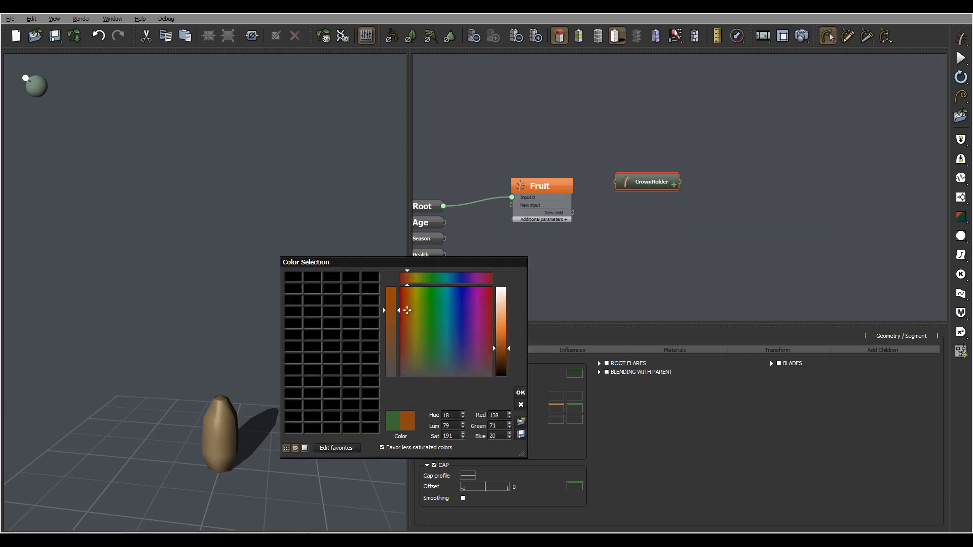
pyautogui.click(521, 393)
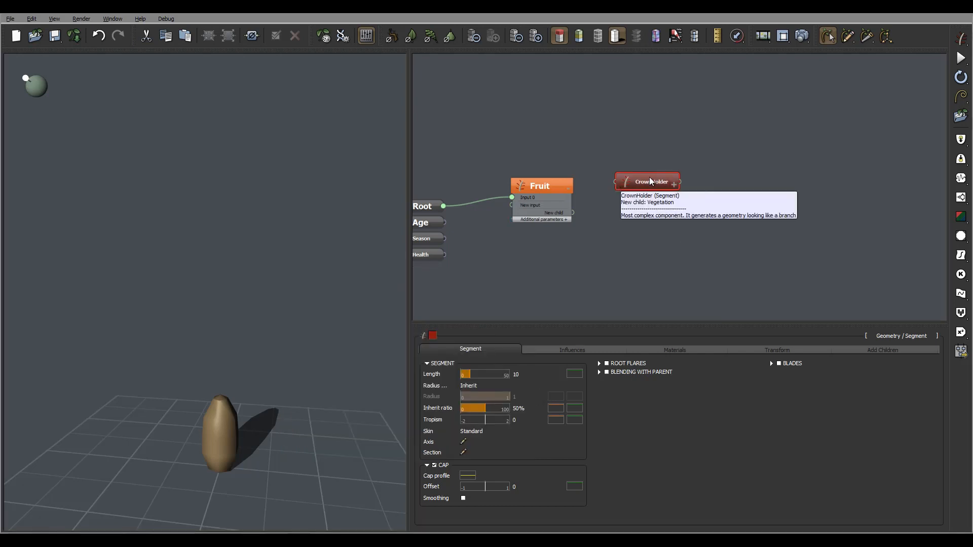
# Step: Connect CrownHolder as a new child of Fruit and set CrownHolder's length to 0.6
pyautogui.moveTo(618, 186); pyautogui.dragTo(572, 213)
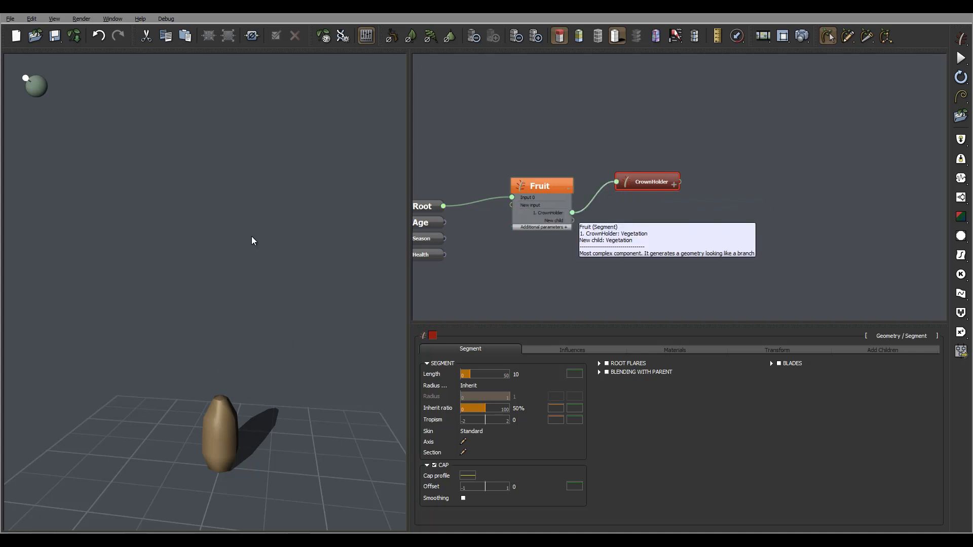
pyautogui.moveTo(274, 320); pyautogui.dragTo(226, 330, button='right')
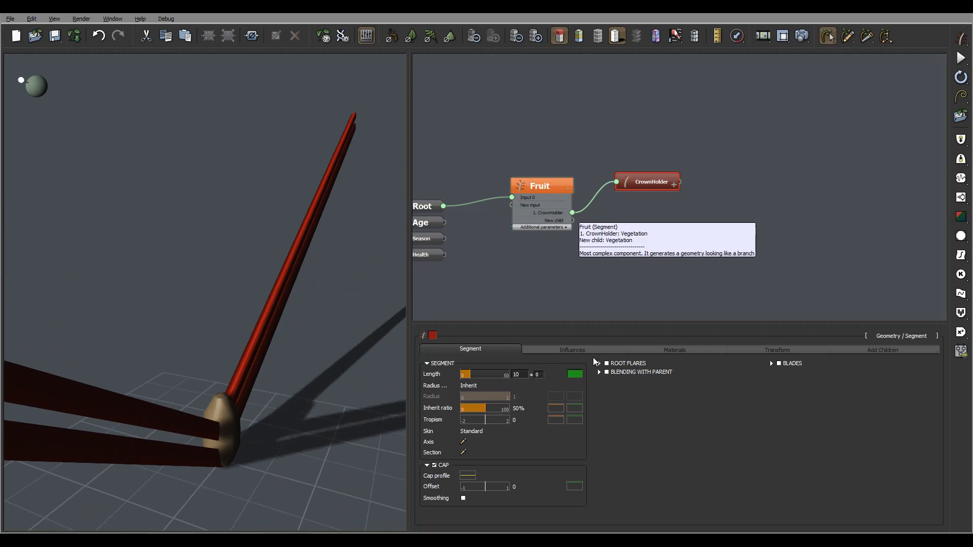
pyautogui.click(533, 375)
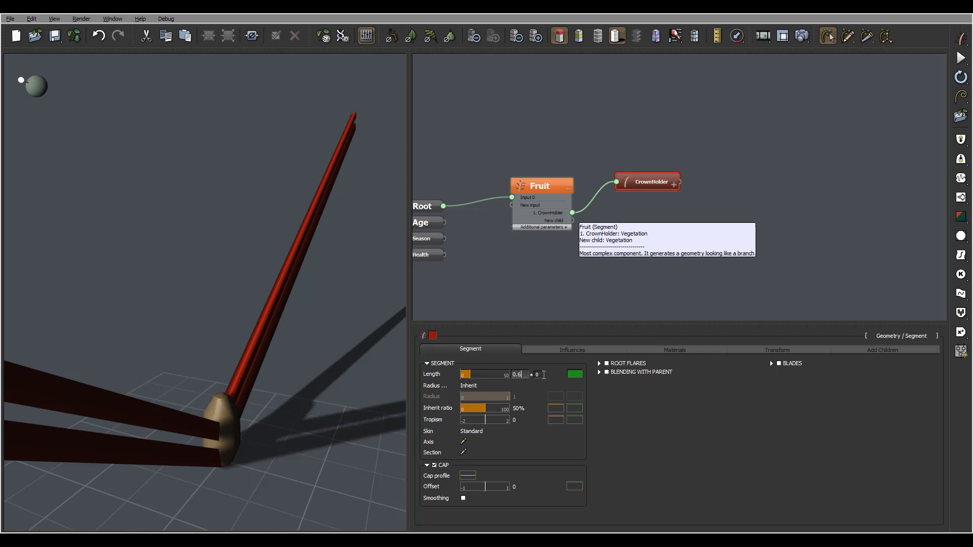
pyautogui.press('Return')
pyautogui.moveTo(269, 427); pyautogui.dragTo(155, 408, button='right')
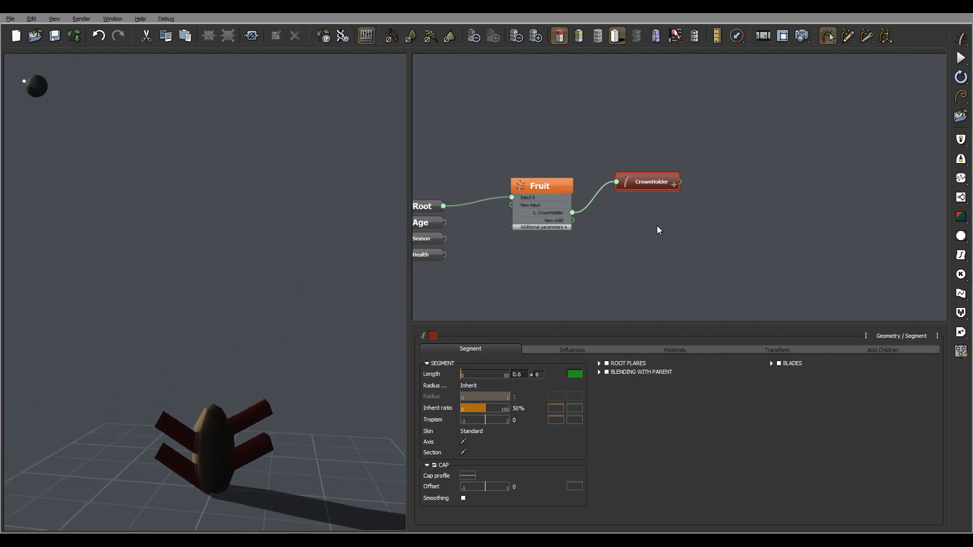
# Step: Set the number of CrownHolder children on Fruit to 1 and make them start from the tip of the segment
pyautogui.click(552, 184)
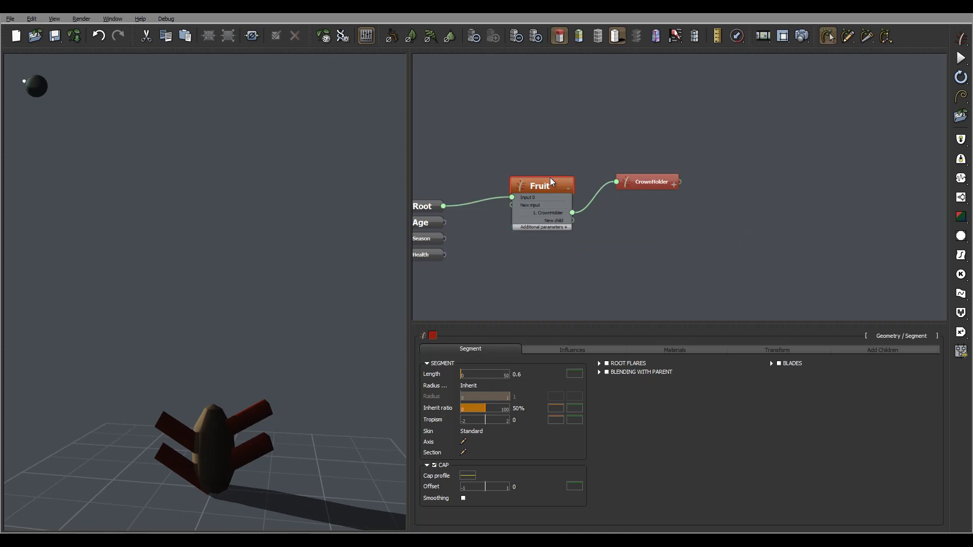
pyautogui.click(887, 353)
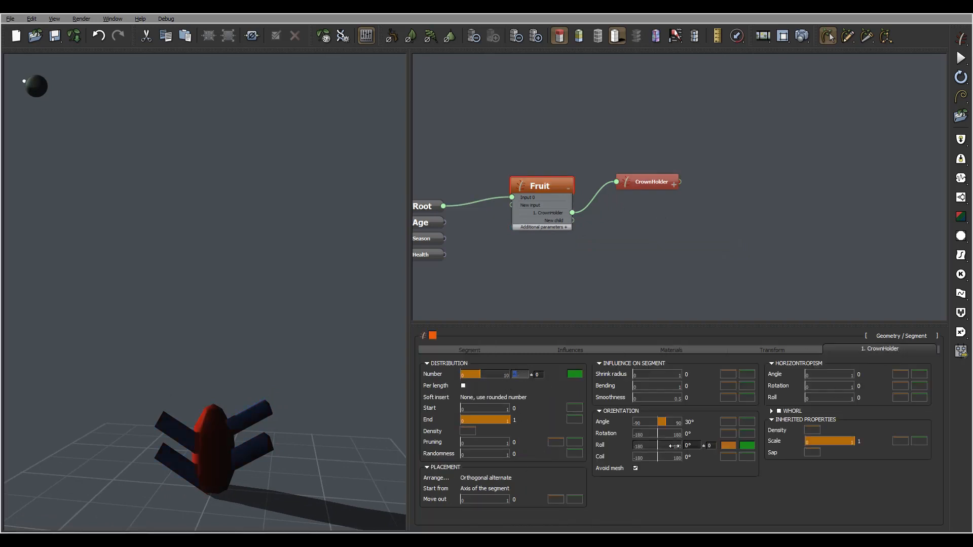
pyautogui.press('Return')
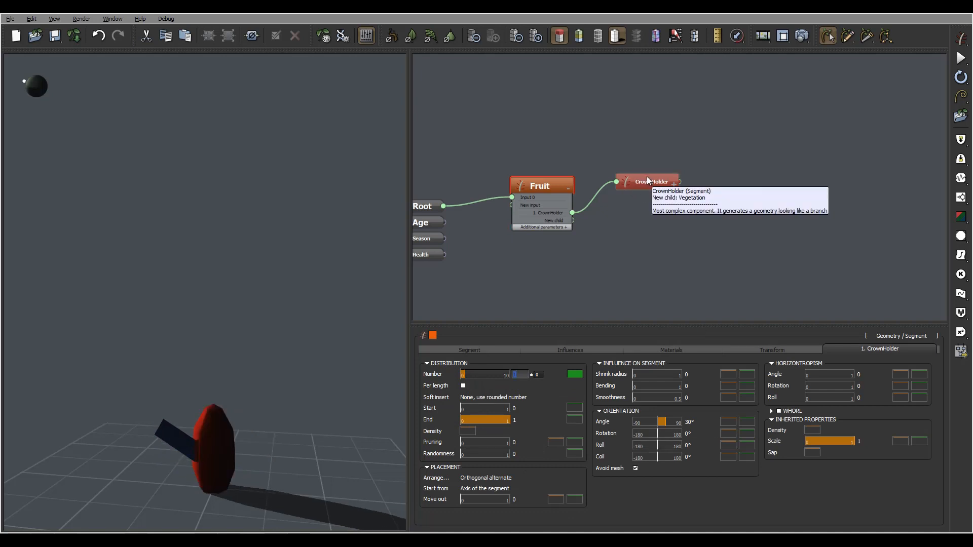
pyautogui.click(496, 488)
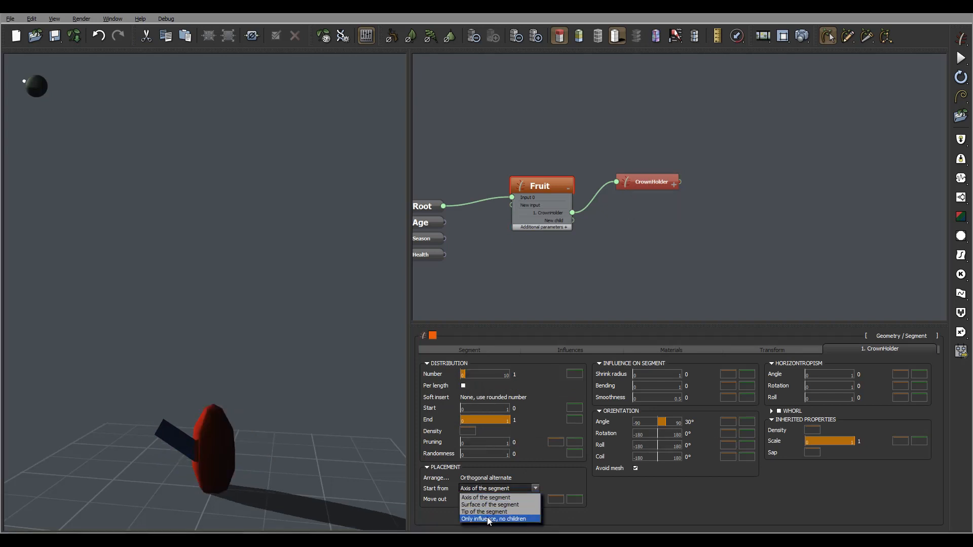
pyautogui.click(512, 512)
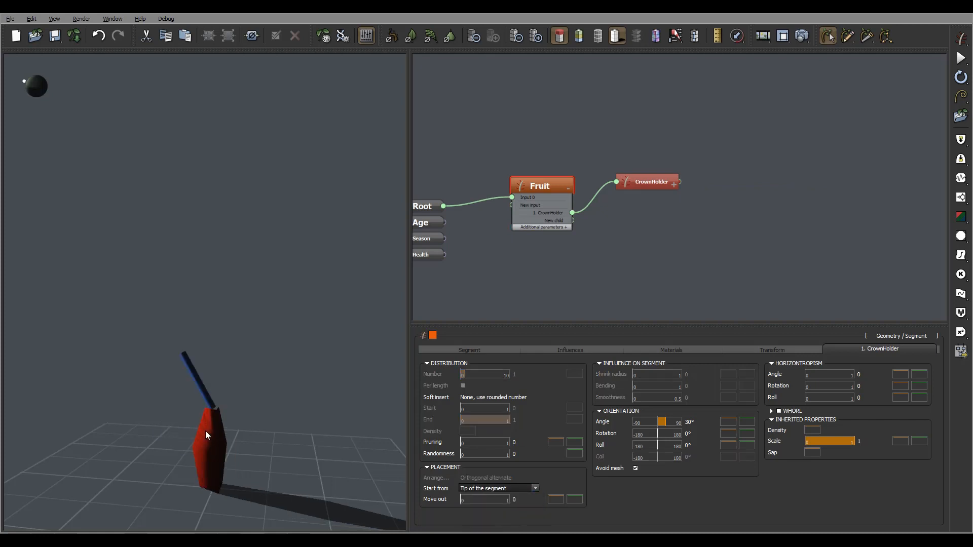
# Step: Set the orientation angle of Fruit's CrownHolder child to 0°
pyautogui.moveTo(264, 391); pyautogui.dragTo(209, 375)
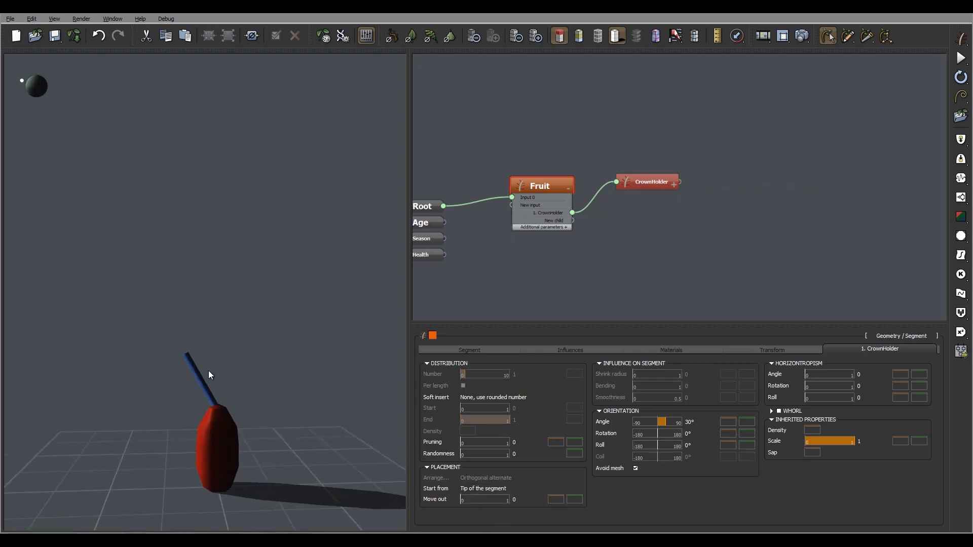
pyautogui.doubleClick(693, 423)
pyautogui.write('0')
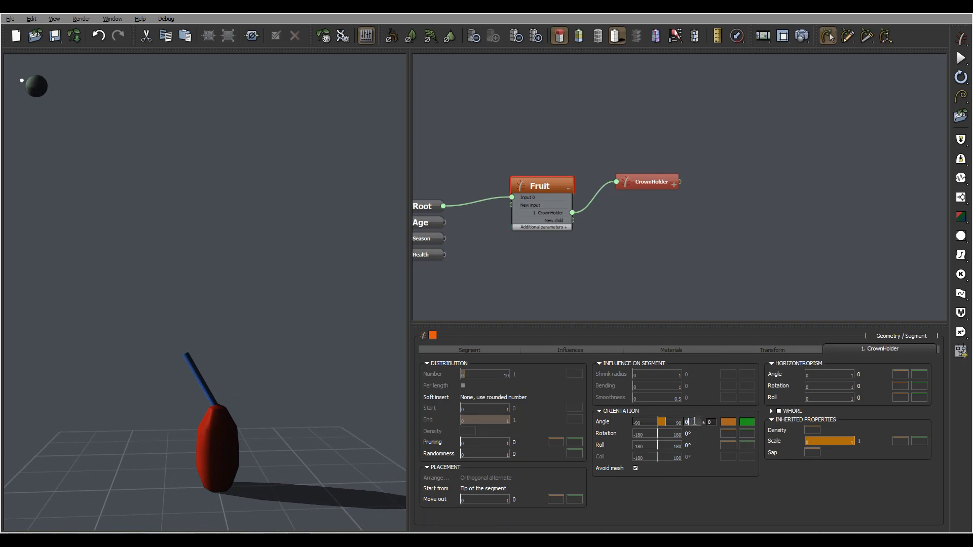
pyautogui.press('Return')
pyautogui.moveTo(232, 341); pyautogui.dragTo(225, 385)
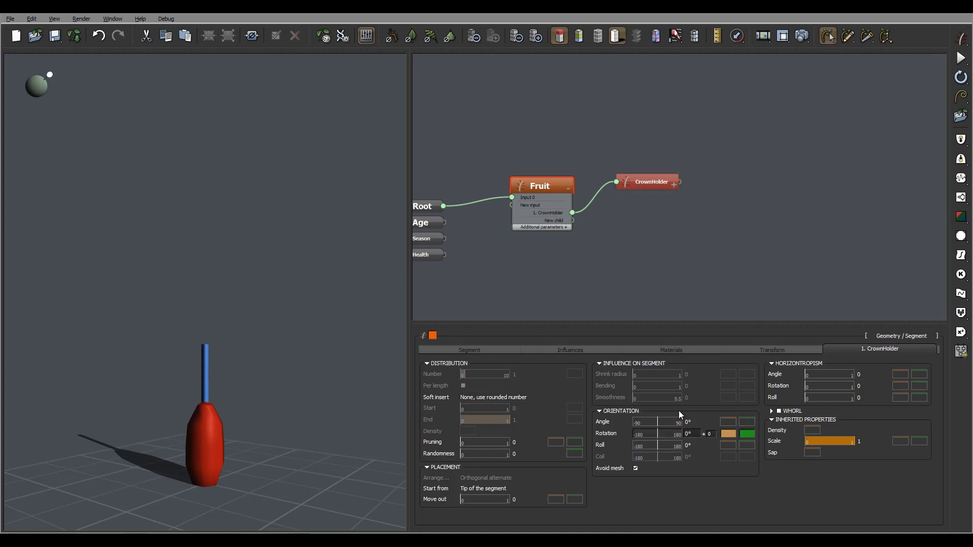
# Step: Set the CrownHolder child's orientation angle to 2° with a variation of 3
pyautogui.click(693, 422)
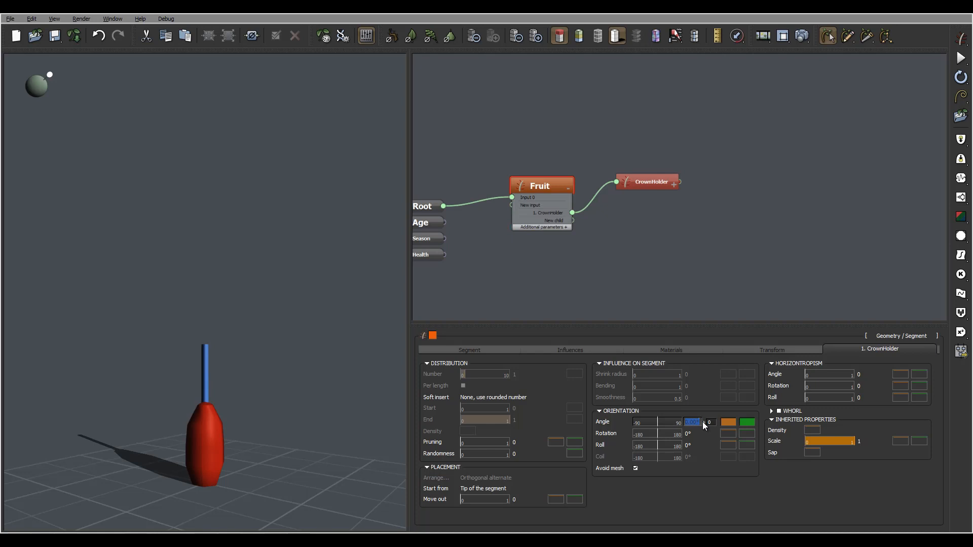
pyautogui.click(713, 422)
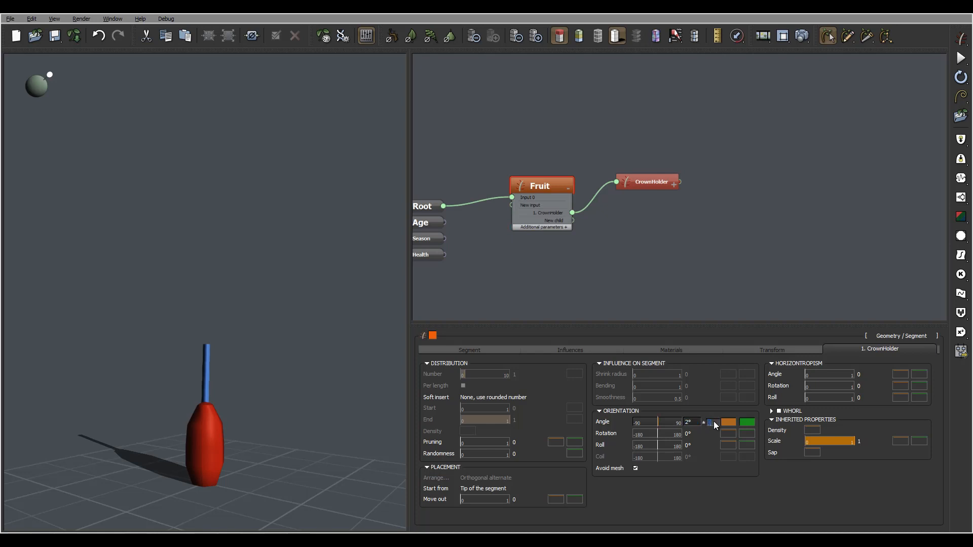
pyautogui.write('3')
pyautogui.moveTo(164, 332); pyautogui.dragTo(262, 376, button='right')
pyautogui.moveTo(193, 332); pyautogui.dragTo(150, 404, button='right')
# Step: Lower the starting keypoint of the CrownHolder segment's cap profile to Y 0 and apply the curve
pyautogui.click(650, 178)
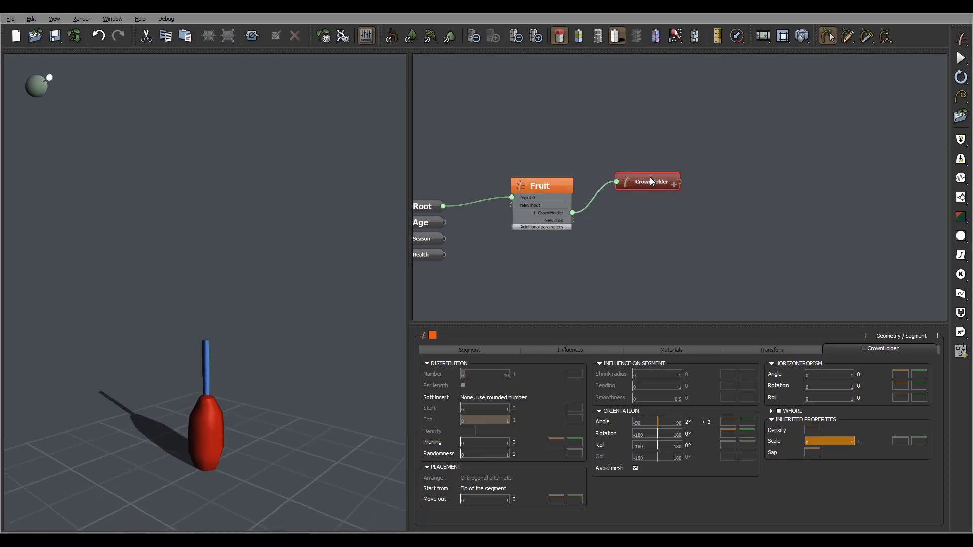
pyautogui.moveTo(282, 346); pyautogui.dragTo(202, 366, button='right')
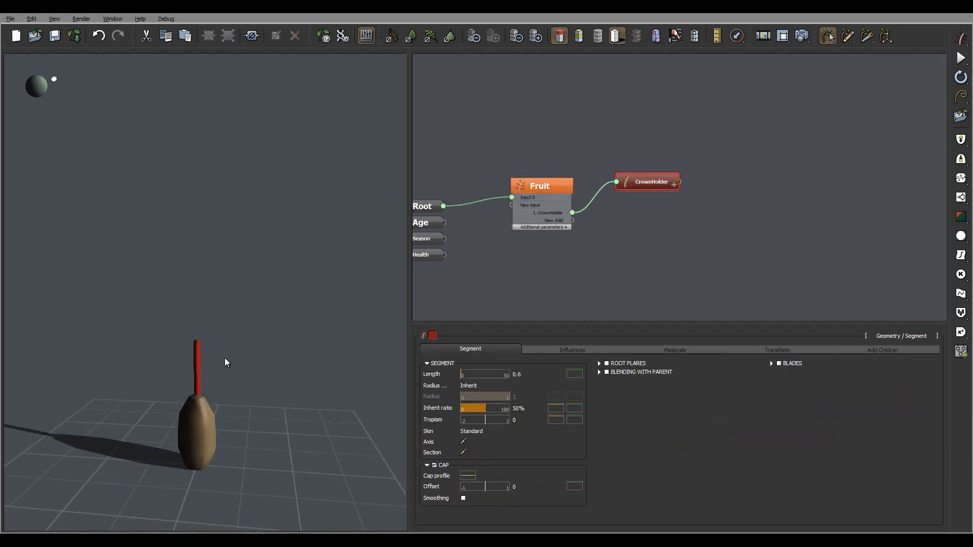
pyautogui.moveTo(289, 358); pyautogui.dragTo(254, 359, button='right')
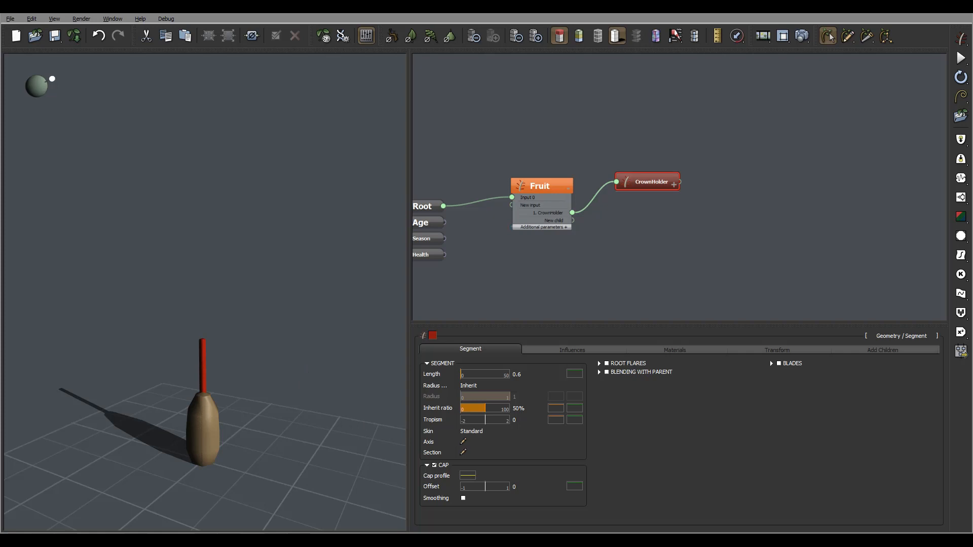
pyautogui.moveTo(248, 354); pyautogui.dragTo(194, 380, button='right')
pyautogui.moveTo(204, 345); pyautogui.dragTo(341, 434, button='right')
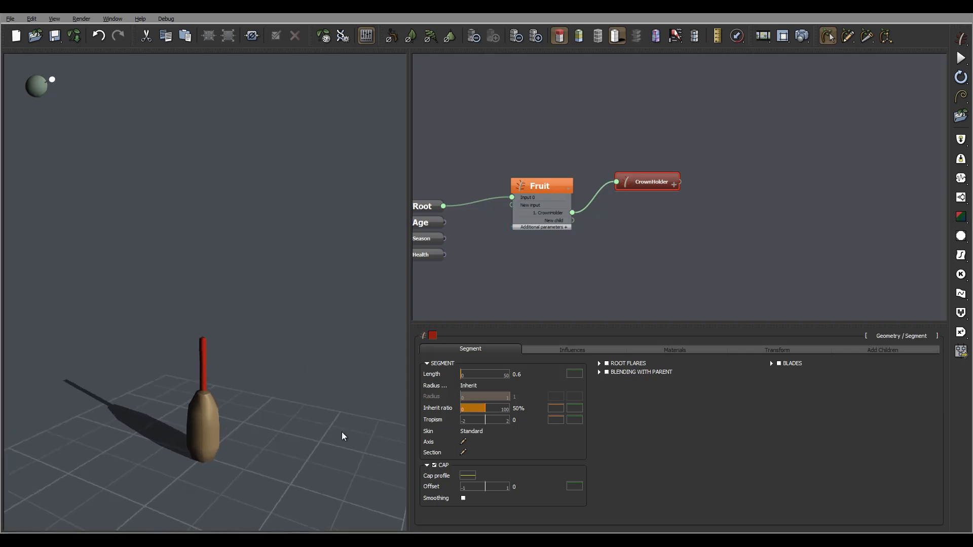
pyautogui.click(468, 478)
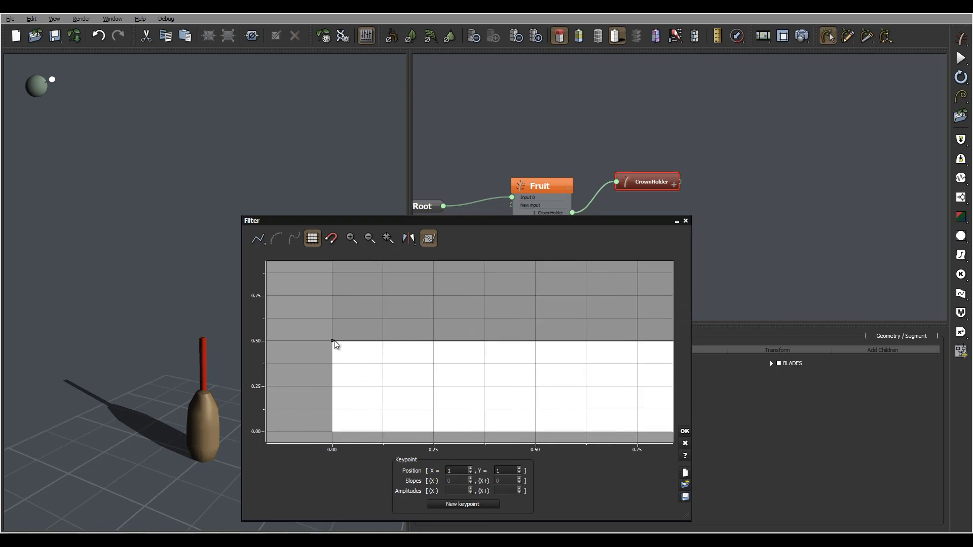
pyautogui.moveTo(333, 341); pyautogui.dragTo(332, 431)
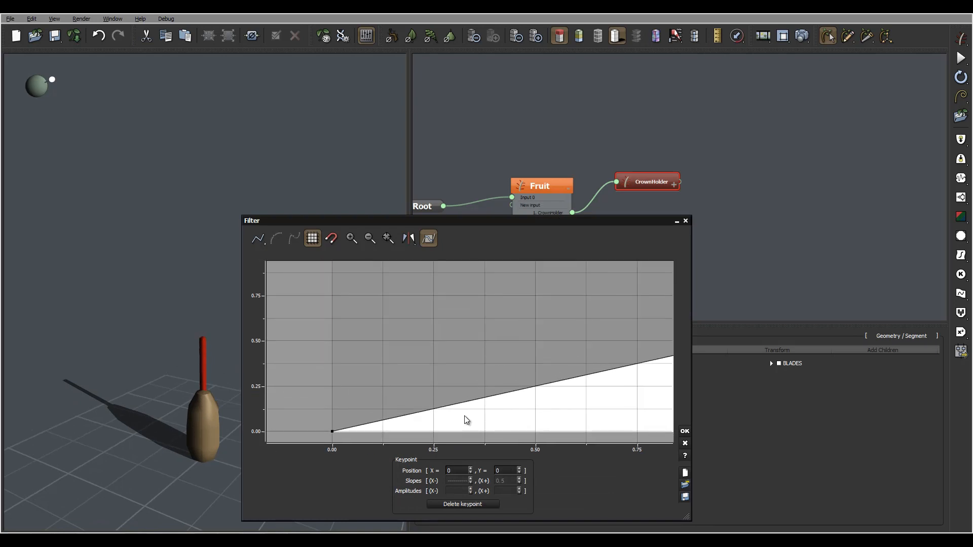
pyautogui.click(685, 431)
pyautogui.moveTo(321, 396); pyautogui.dragTo(266, 359, button='right')
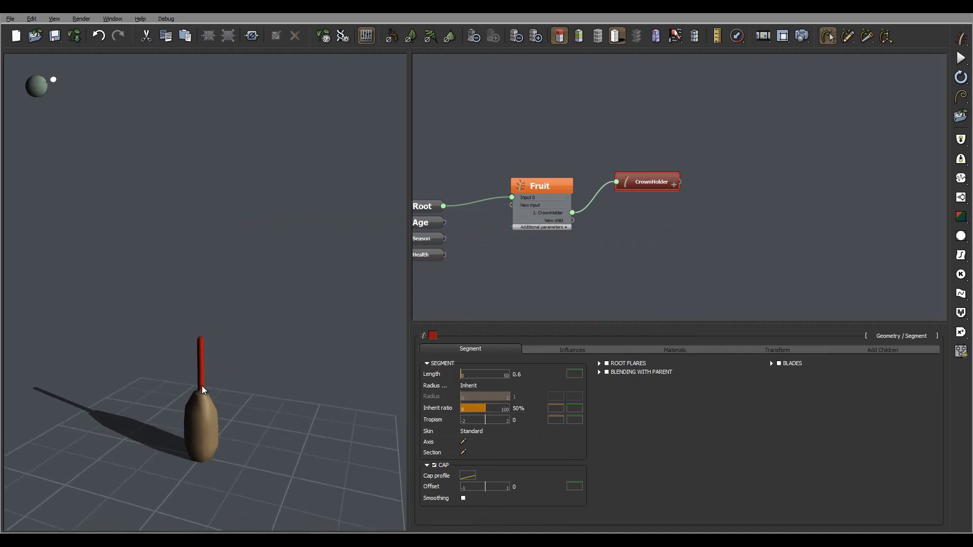
# Step: In CrownHolder's inherit ratio profile, add a keypoint at about X 0.11, Y 0.99 and lower the end keypoint to Y 0
pyautogui.click(561, 417)
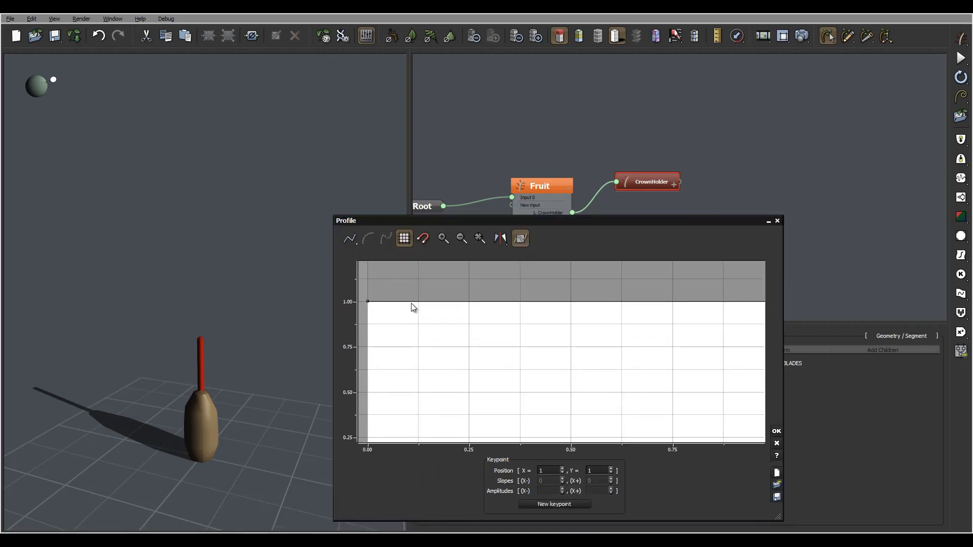
pyautogui.click(411, 303)
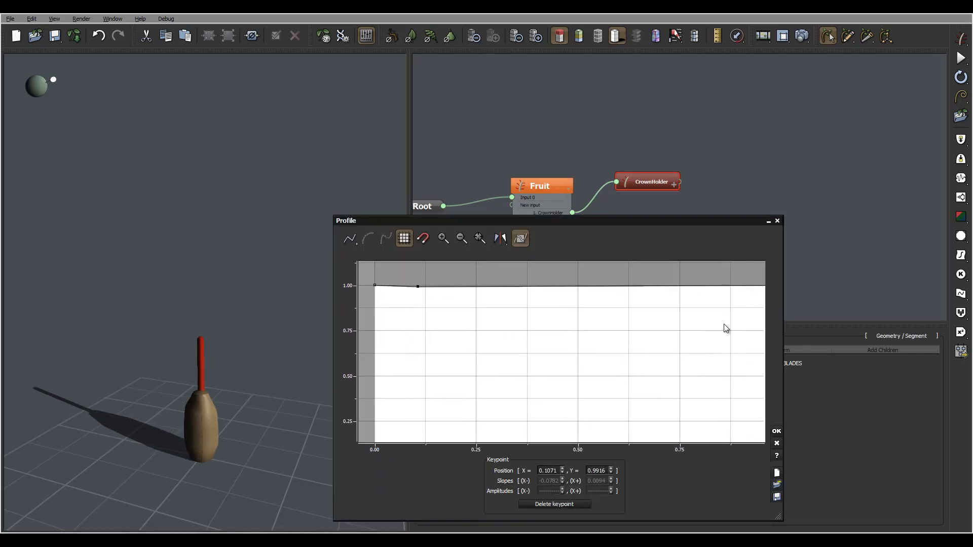
pyautogui.moveTo(724, 324); pyautogui.dragTo(620, 307, button='middle')
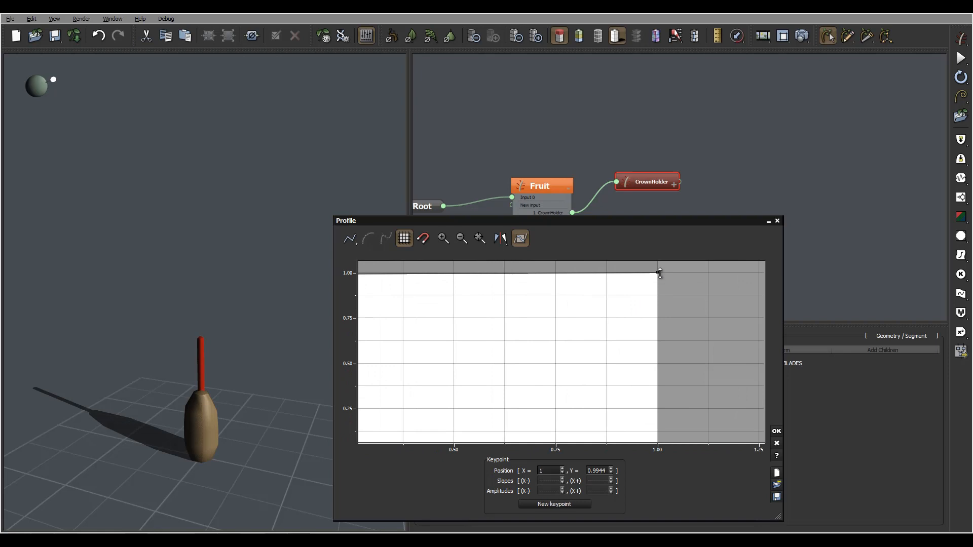
pyautogui.moveTo(658, 273); pyautogui.dragTo(658, 428)
pyautogui.moveTo(716, 394); pyautogui.dragTo(749, 302, button='middle')
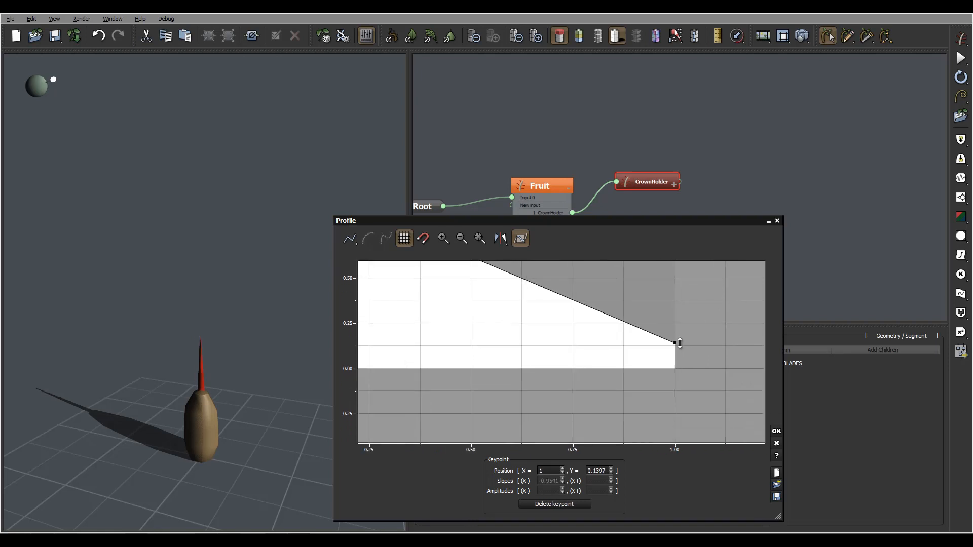
pyautogui.moveTo(675, 343); pyautogui.dragTo(679, 369)
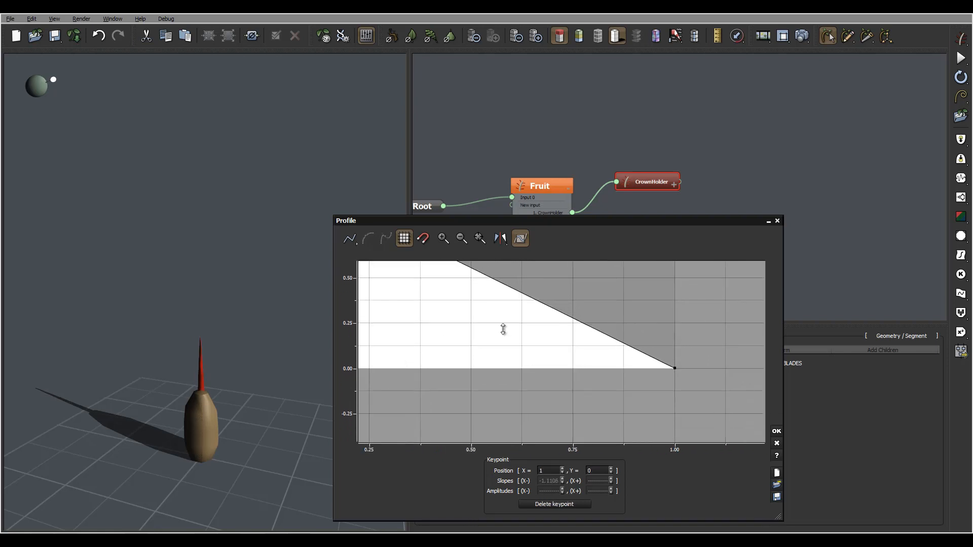
# Step: Add another keypoint at about X 0.16, Y 0.03 to CrownHolder's inherit ratio profile and apply the curve
pyautogui.moveTo(469, 330); pyautogui.dragTo(633, 421, button='middle')
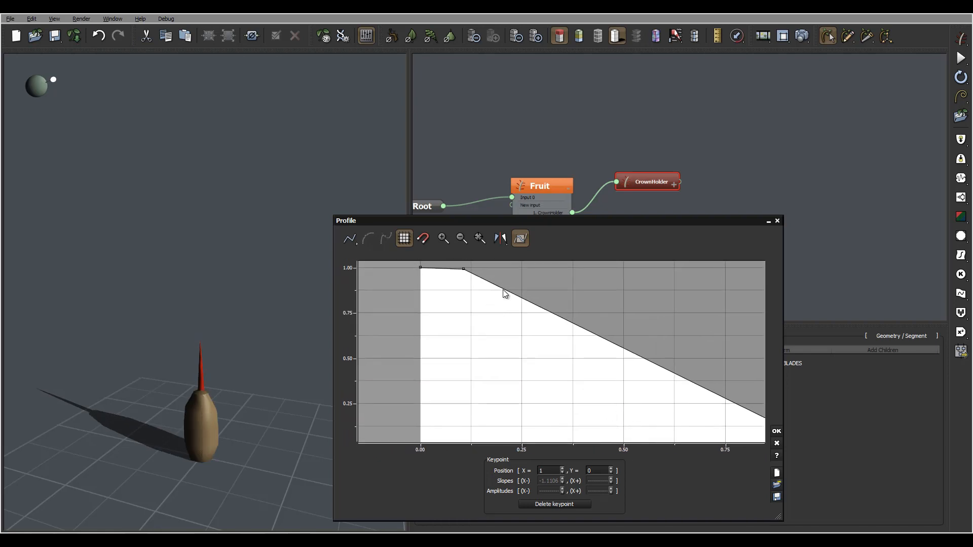
pyautogui.click(503, 289)
pyautogui.moveTo(503, 288); pyautogui.dragTo(473, 435)
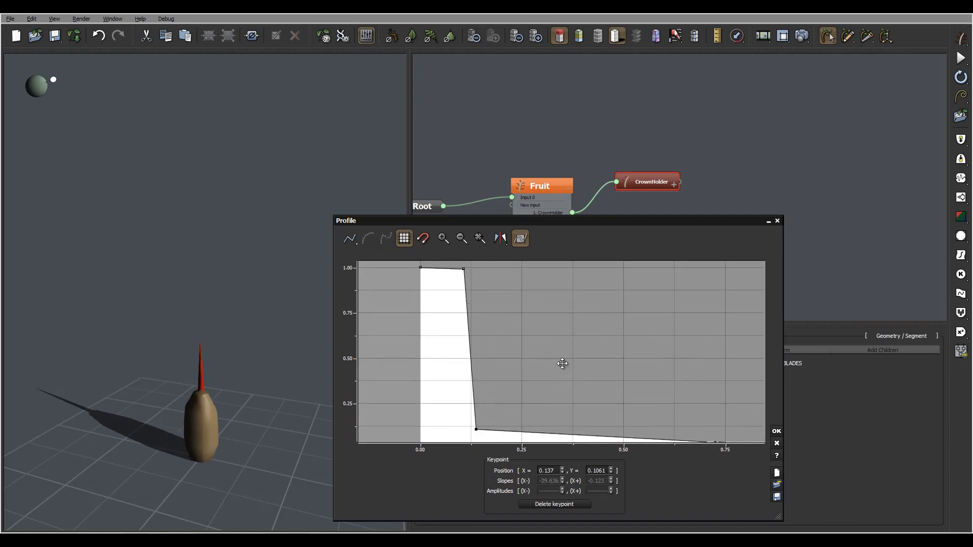
pyautogui.moveTo(565, 362); pyautogui.dragTo(564, 281, button='middle')
pyautogui.moveTo(480, 339); pyautogui.dragTo(486, 350)
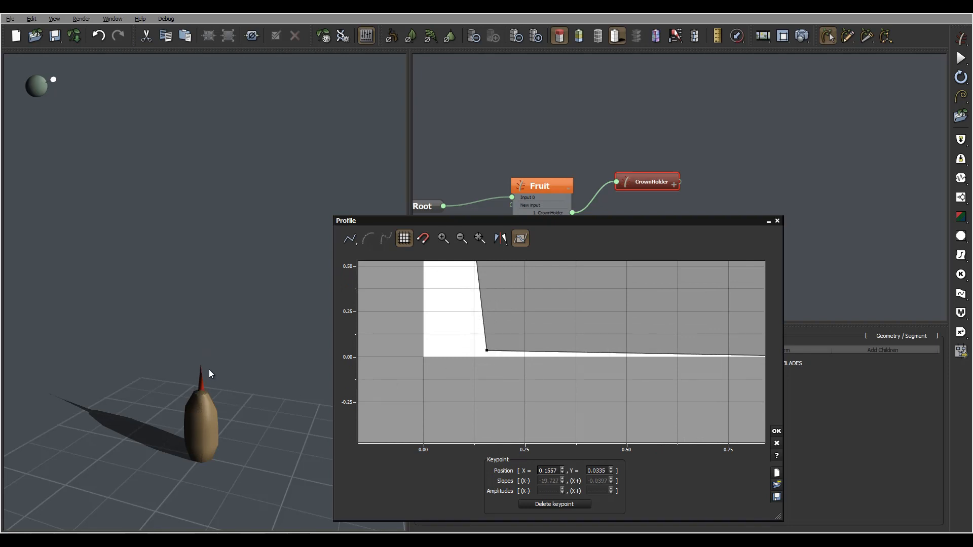
pyautogui.moveTo(210, 374)
pyautogui.mouseDown()
pyautogui.moveTo(269, 326)
pyautogui.moveTo(296, 337)
pyautogui.moveTo(217, 389)
pyautogui.mouseUp()
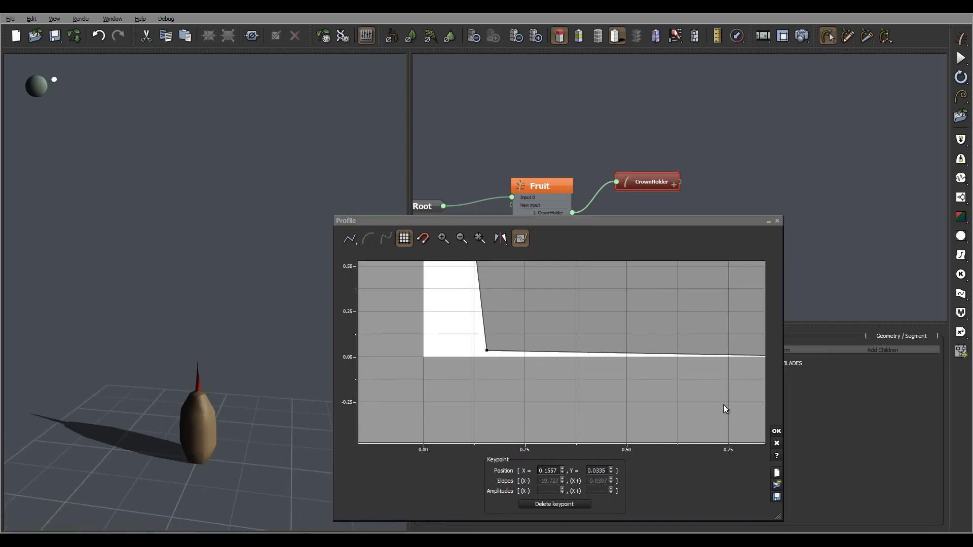
pyautogui.click(777, 432)
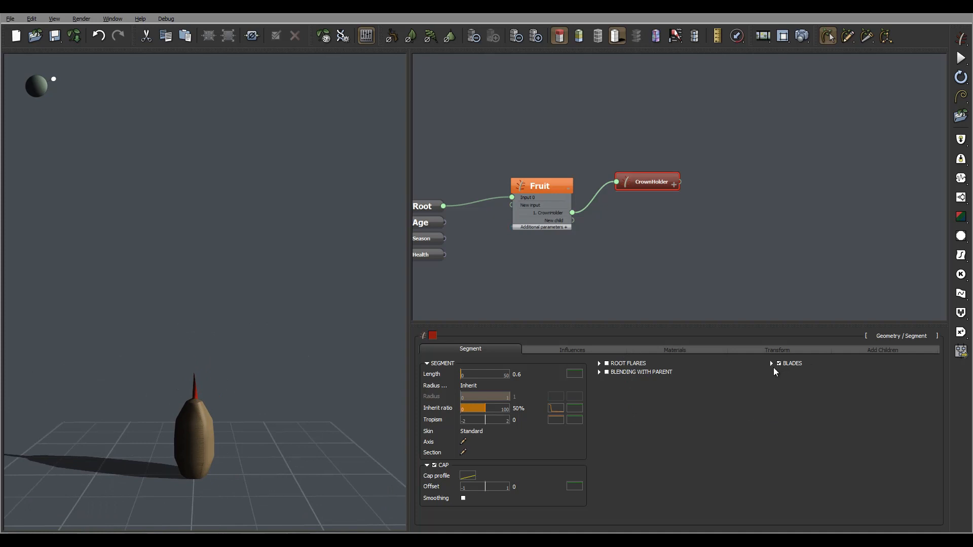
# Step: Enable blades with auto-size on the CrownHolder segment and set their start to 0.13
pyautogui.click(779, 364)
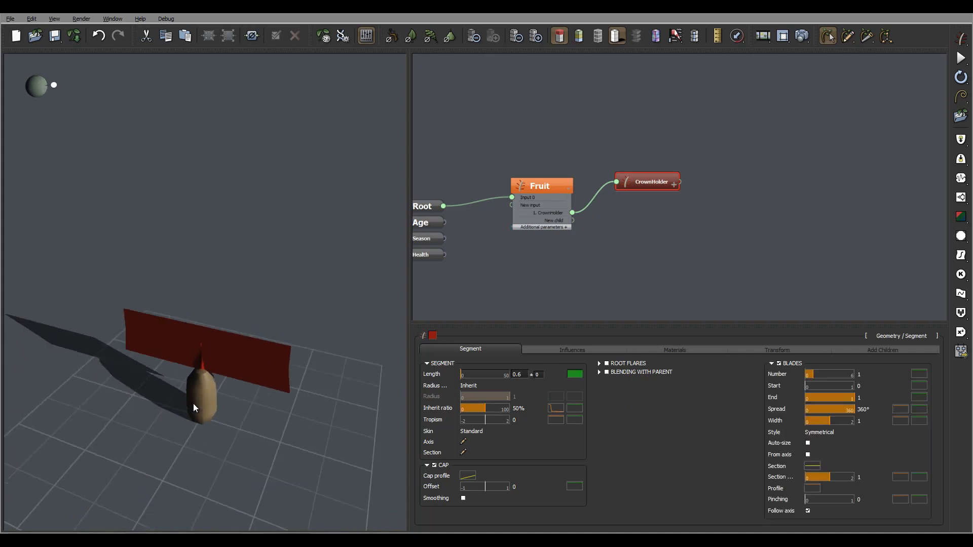
pyautogui.moveTo(193, 404); pyautogui.dragTo(207, 402, button='right')
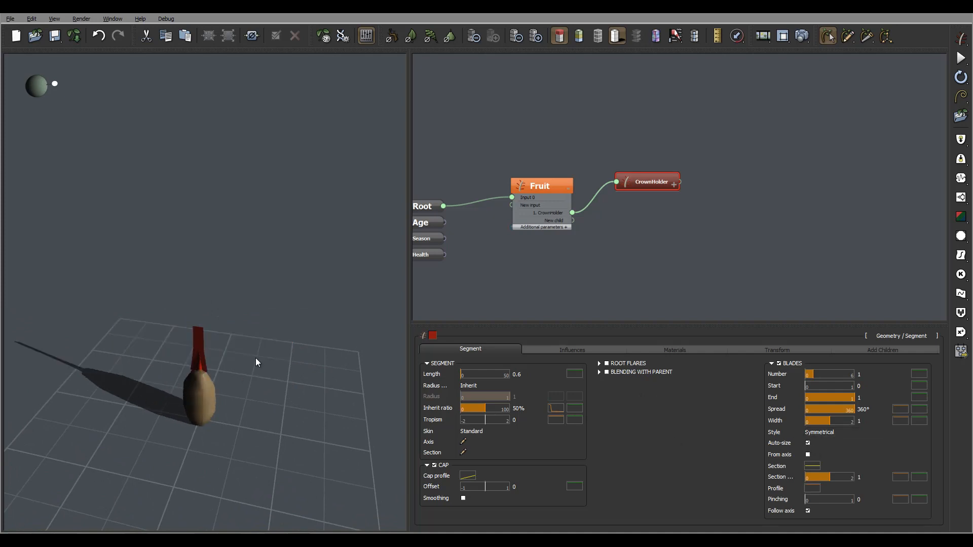
pyautogui.moveTo(256, 358); pyautogui.dragTo(266, 336, button='right')
pyautogui.moveTo(226, 395); pyautogui.dragTo(205, 415, button='right')
pyautogui.scroll(3, 205, 415)
pyautogui.scroll(-1, 197, 429)
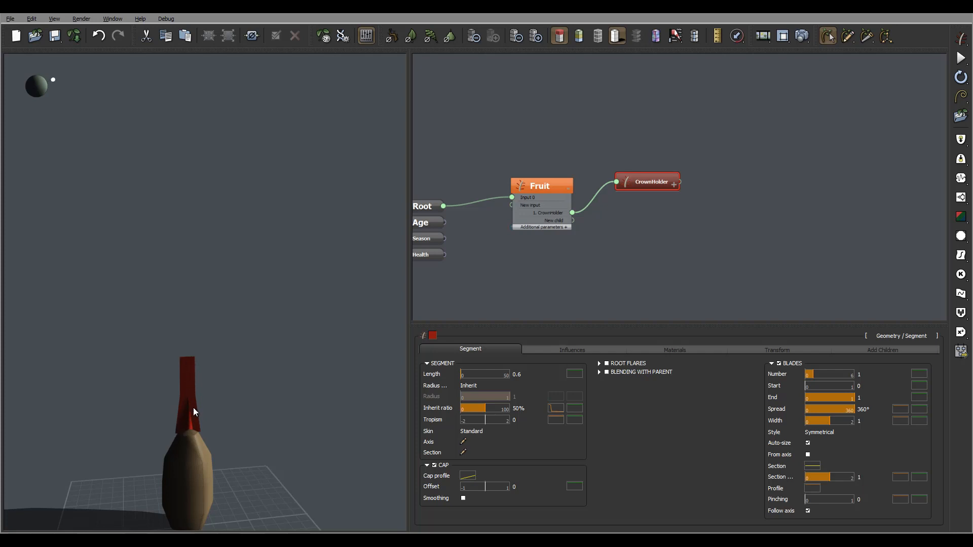
pyautogui.moveTo(240, 432); pyautogui.dragTo(205, 414, button='right')
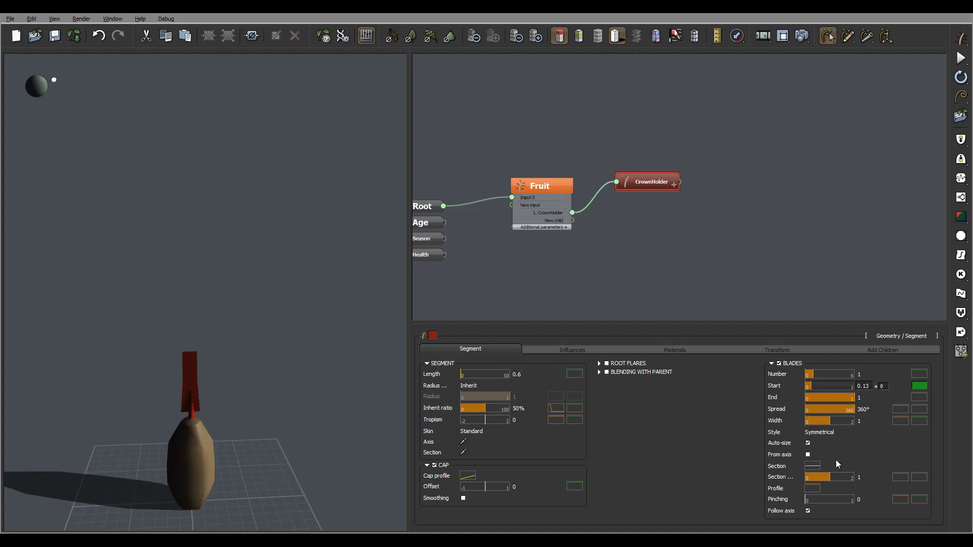
# Step: Lower the end keypoint of CrownHolder's blade width profile to about Y 0.03 and apply the curve
pyautogui.click(904, 422)
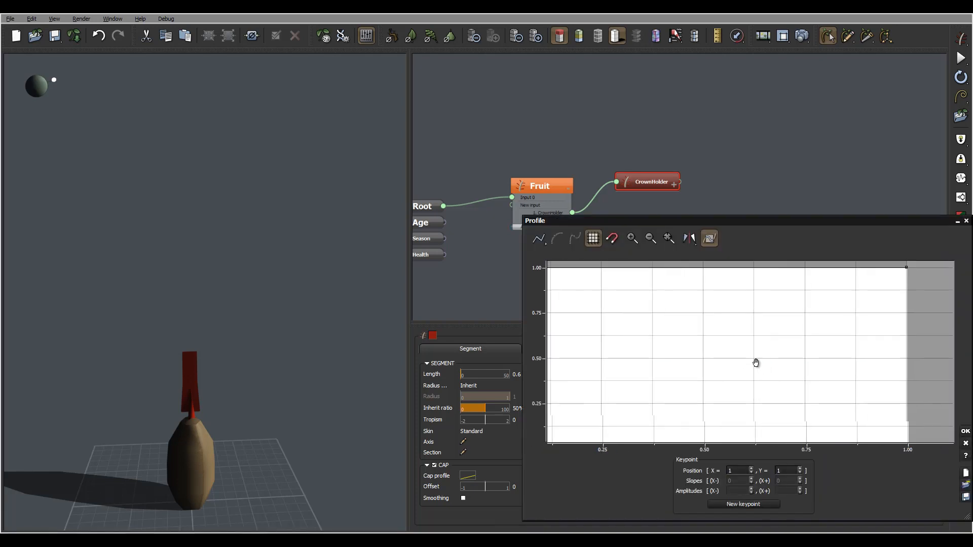
pyautogui.moveTo(755, 363); pyautogui.dragTo(711, 377)
pyautogui.click(846, 285)
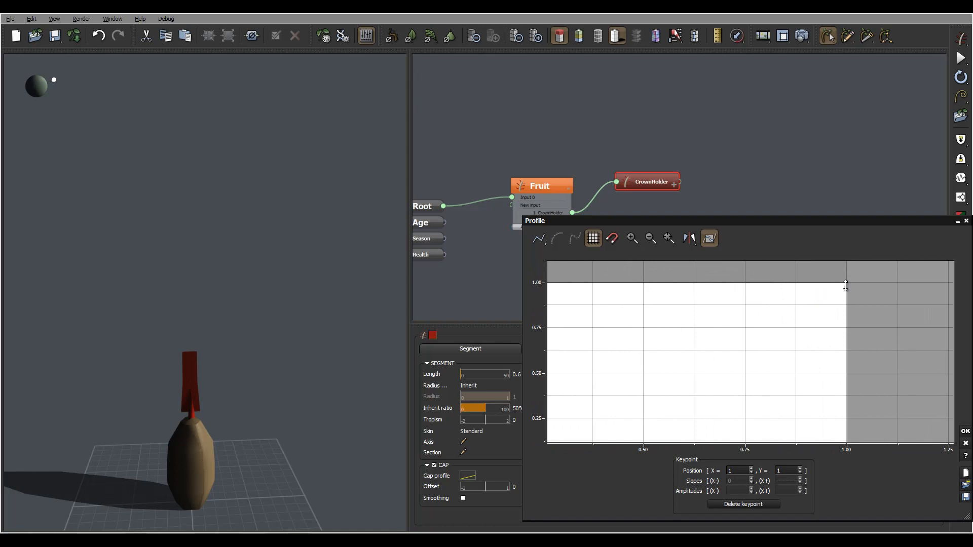
pyautogui.moveTo(845, 285); pyautogui.dragTo(846, 434)
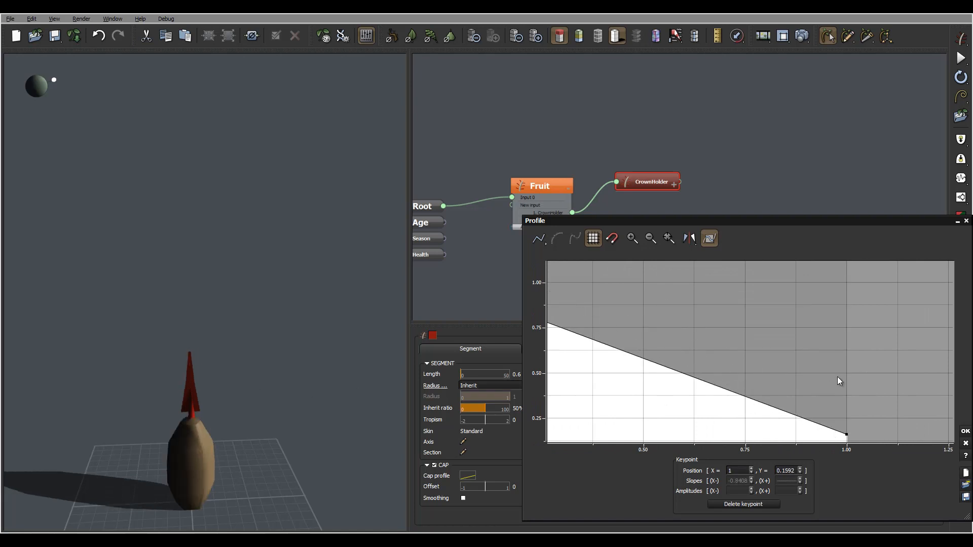
pyautogui.moveTo(837, 377); pyautogui.dragTo(817, 297)
pyautogui.moveTo(829, 354); pyautogui.dragTo(831, 378)
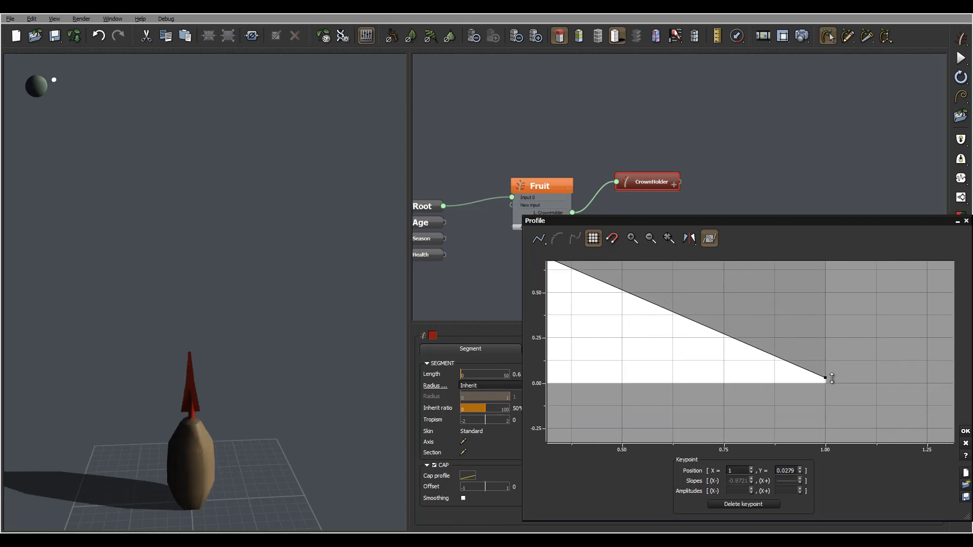
pyautogui.click(966, 431)
# Step: Lower the end keypoint of CrownHolder's blade section curve to about Y -0.06 and apply it
pyautogui.moveTo(314, 395); pyautogui.dragTo(218, 372, button='right')
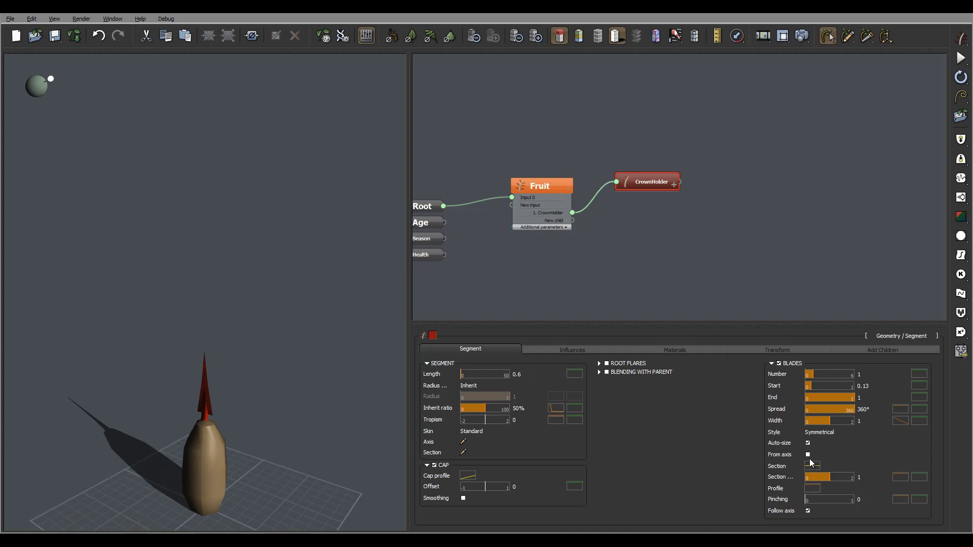
pyautogui.click(812, 464)
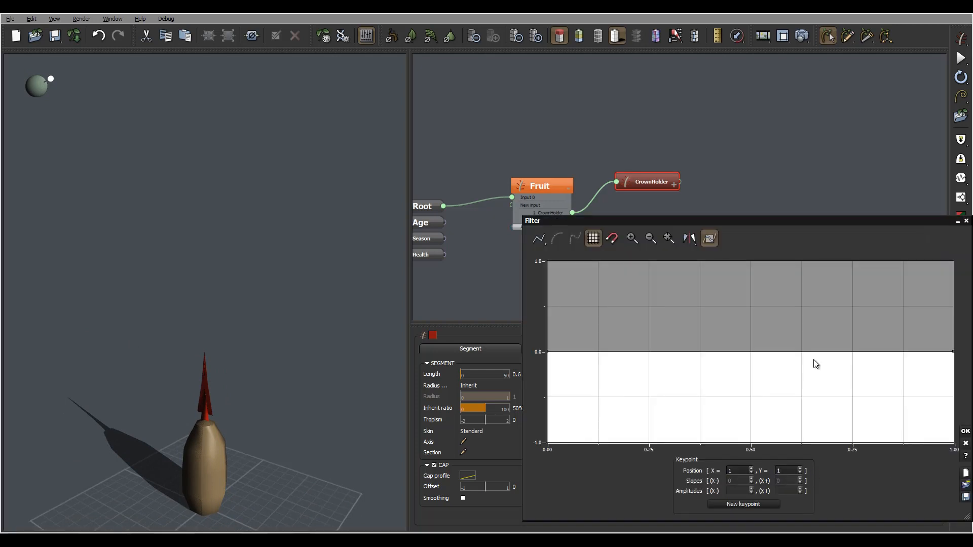
pyautogui.moveTo(846, 335); pyautogui.dragTo(848, 350)
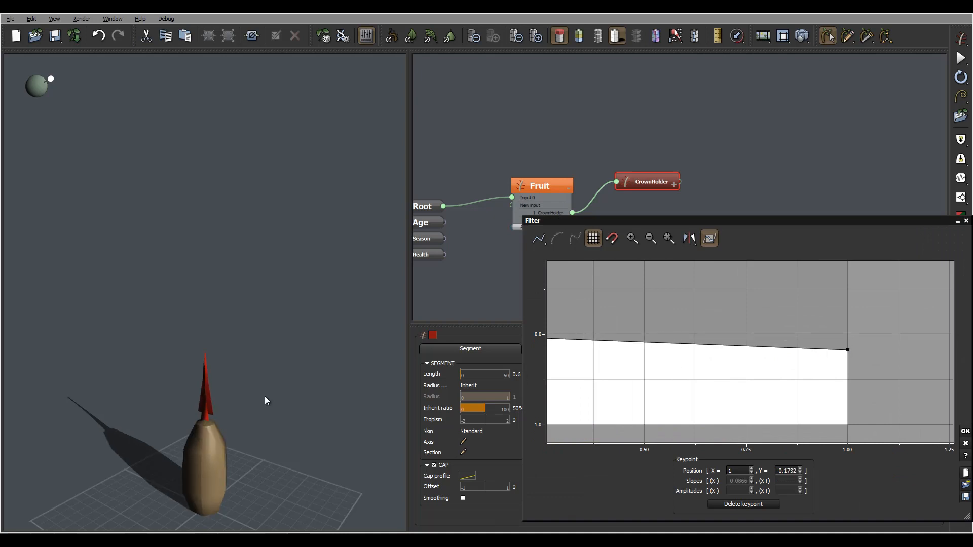
pyautogui.moveTo(265, 400); pyautogui.dragTo(283, 413)
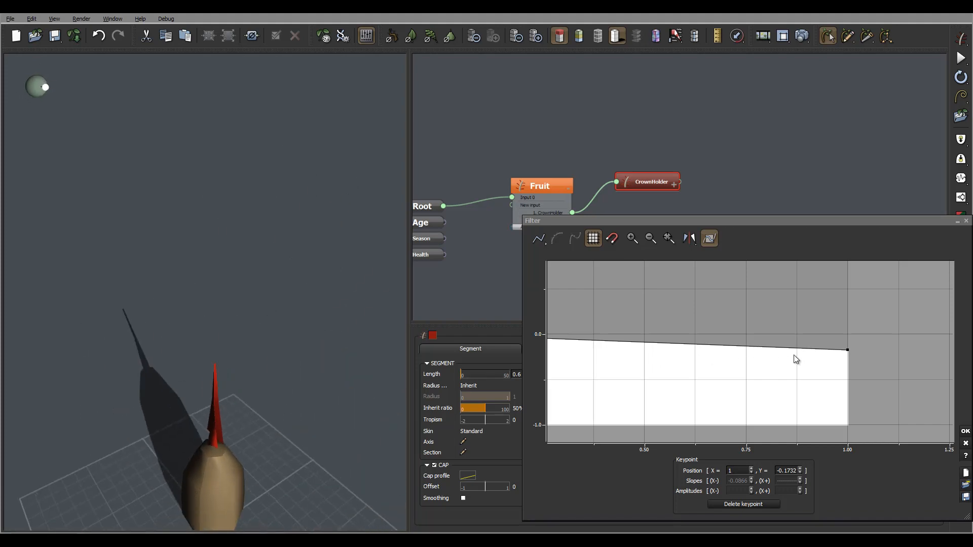
pyautogui.moveTo(850, 350); pyautogui.dragTo(849, 340)
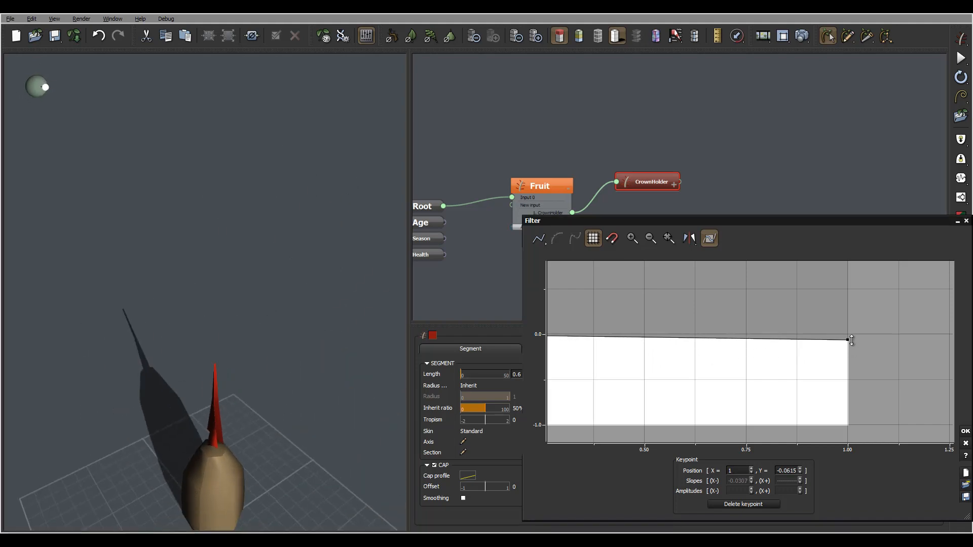
pyautogui.click(966, 431)
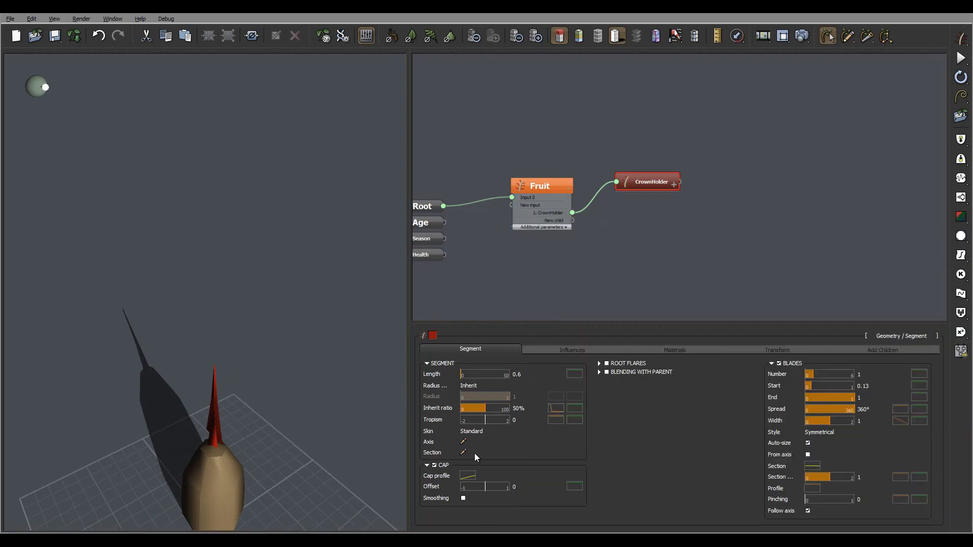
# Step: Reduce the blade width of the CrownHolder segment to 0.57
pyautogui.moveTo(305, 430)
pyautogui.mouseDown()
pyautogui.moveTo(263, 433)
pyautogui.moveTo(302, 436)
pyautogui.mouseUp()
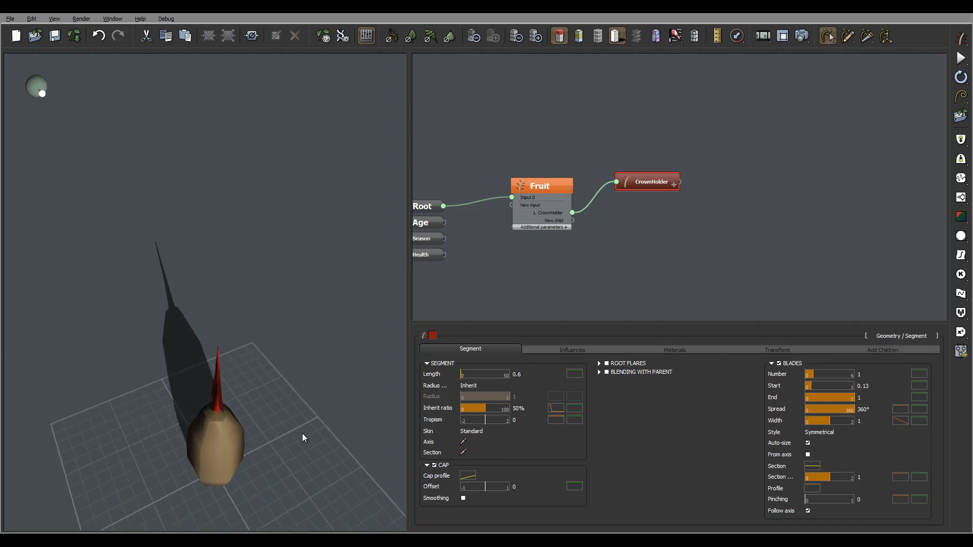
pyautogui.moveTo(828, 421); pyautogui.dragTo(824, 422)
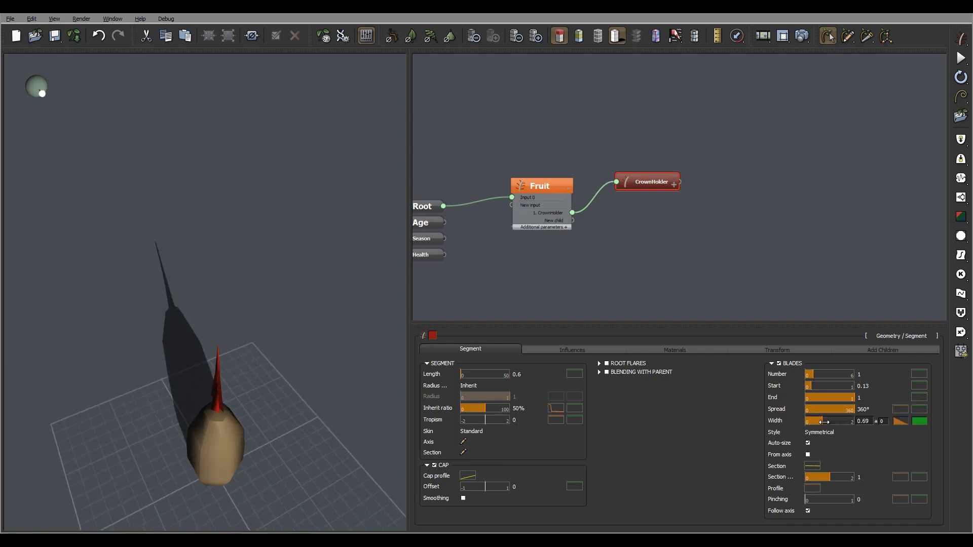
pyautogui.moveTo(312, 418); pyautogui.dragTo(265, 443)
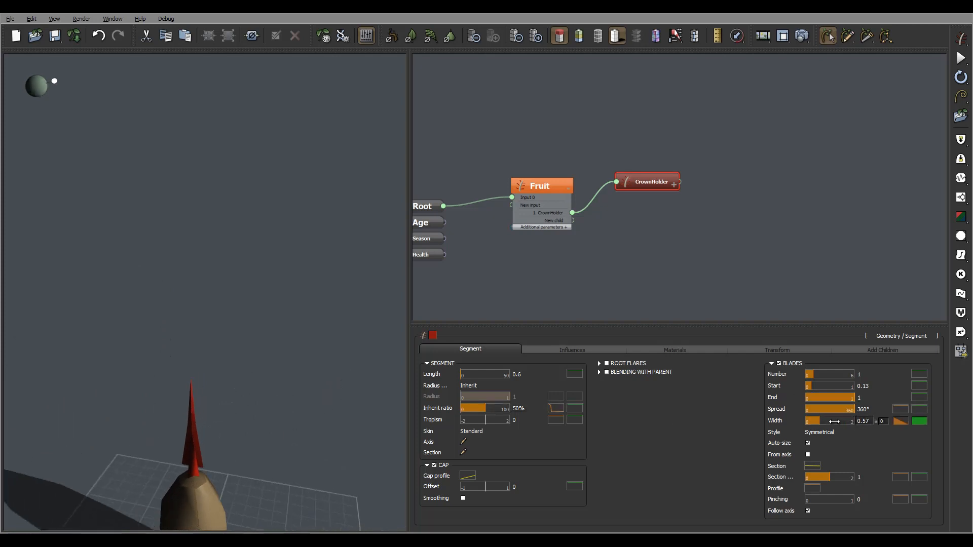
# Step: In CrownHolder's inherit ratio profile, move the middle keypoints to about X 0.02, Y 0.99 and X 0.08, Y 0, and apply the curve
pyautogui.click(557, 408)
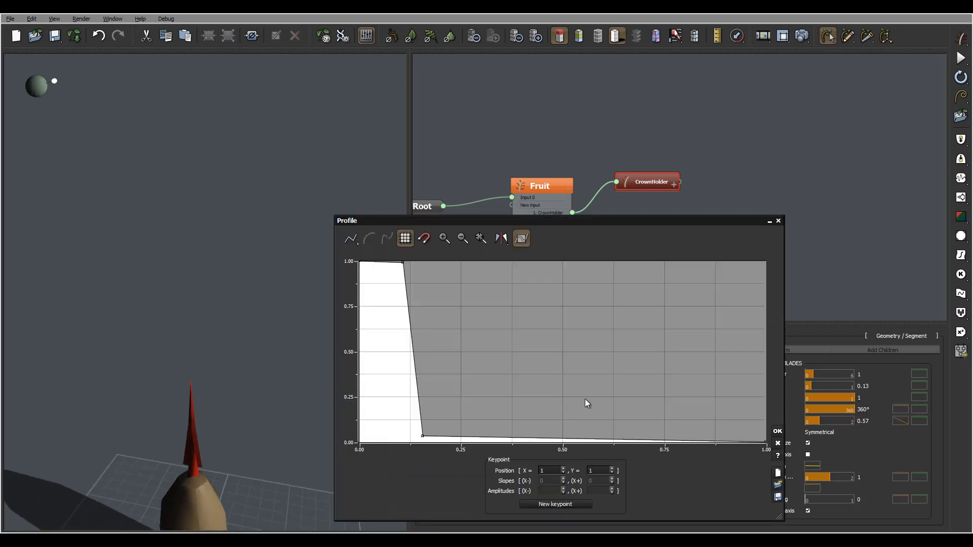
pyautogui.moveTo(488, 342); pyautogui.dragTo(540, 363)
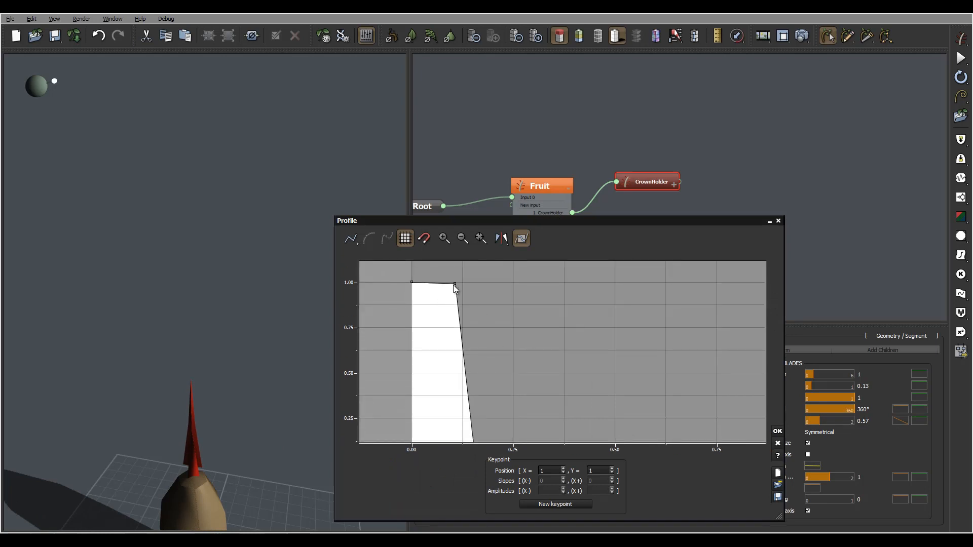
pyautogui.moveTo(454, 284); pyautogui.dragTo(421, 285)
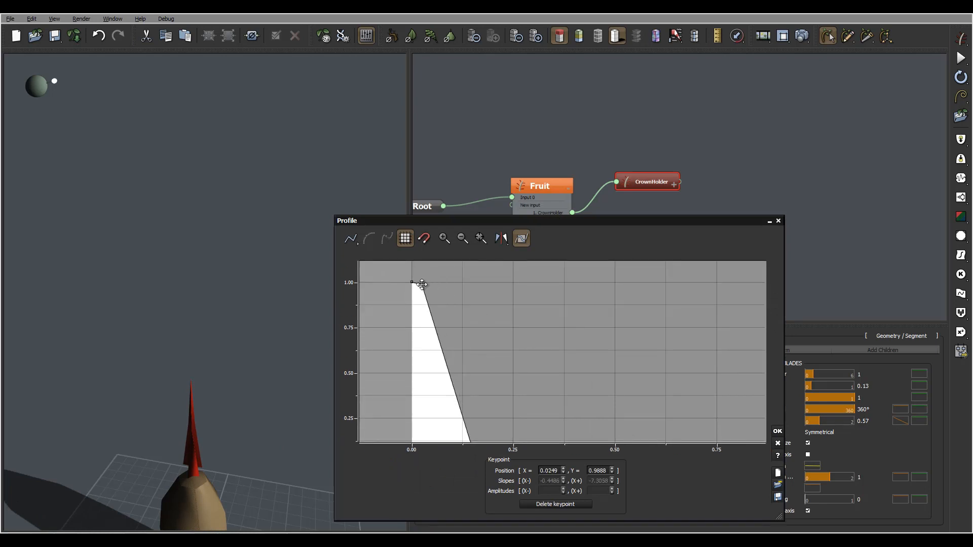
pyautogui.moveTo(499, 415); pyautogui.dragTo(506, 354)
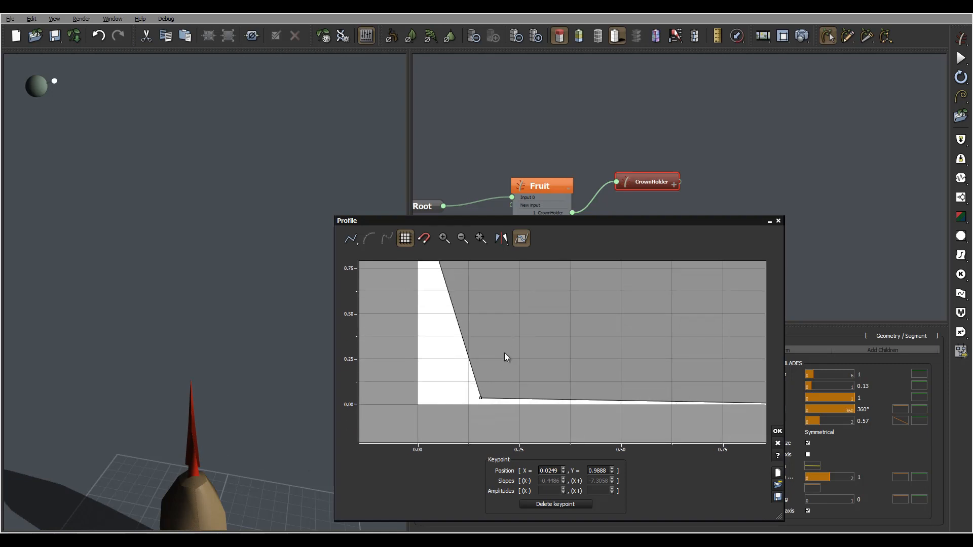
pyautogui.moveTo(480, 398); pyautogui.dragTo(448, 404)
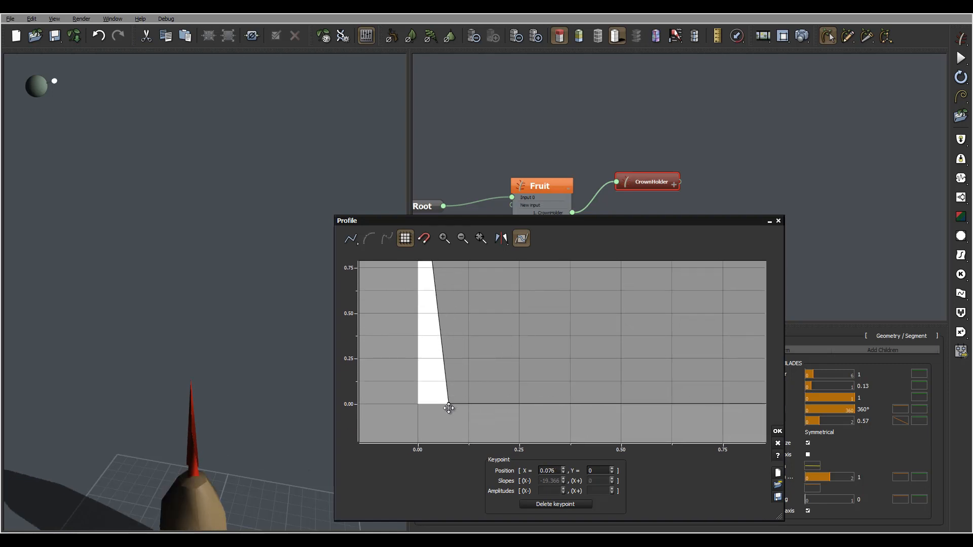
pyautogui.click(225, 408)
pyautogui.moveTo(226, 409)
pyautogui.mouseDown()
pyautogui.moveTo(209, 442)
pyautogui.moveTo(96, 444)
pyautogui.mouseUp()
pyautogui.moveTo(215, 437)
pyautogui.mouseDown()
pyautogui.moveTo(63, 444)
pyautogui.moveTo(193, 434)
pyautogui.moveTo(217, 445)
pyautogui.moveTo(233, 425)
pyautogui.moveTo(148, 443)
pyautogui.moveTo(241, 436)
pyautogui.moveTo(264, 395)
pyautogui.moveTo(198, 430)
pyautogui.mouseUp()
pyautogui.click(777, 431)
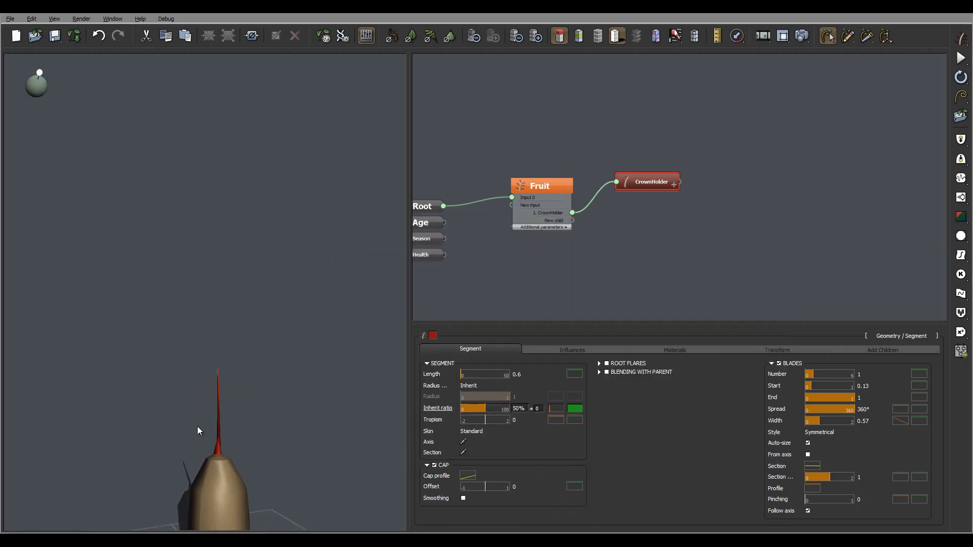
pyautogui.moveTo(256, 403); pyautogui.dragTo(253, 453)
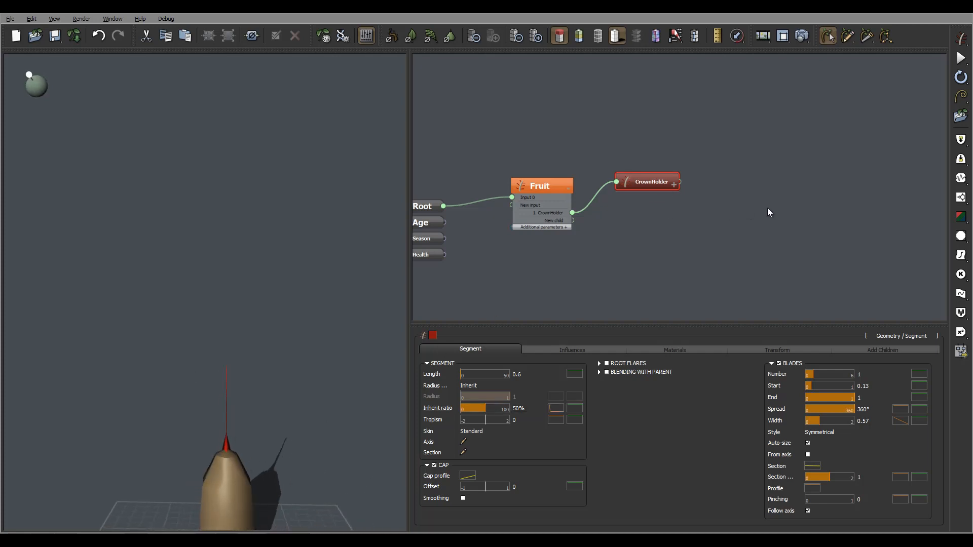
pyautogui.moveTo(247, 441); pyautogui.dragTo(264, 421)
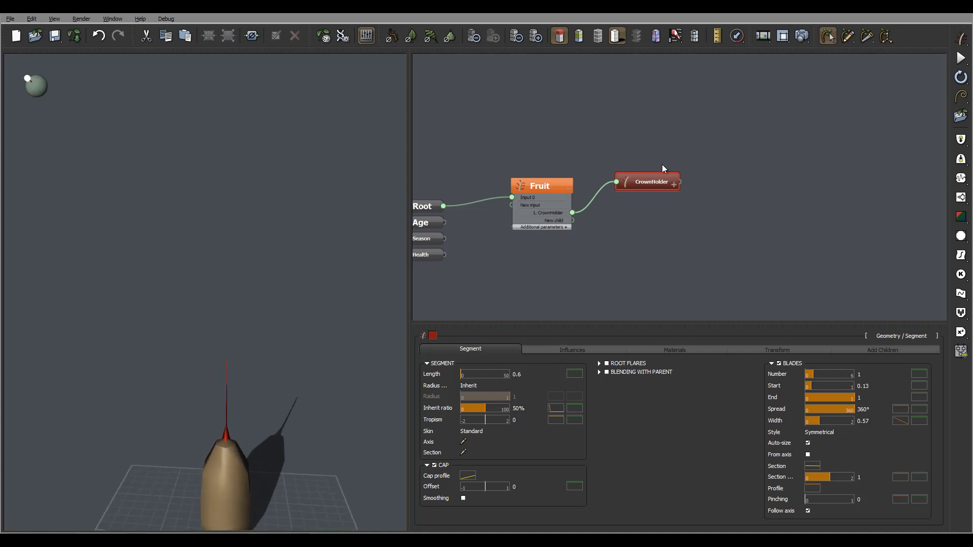
# Step: Add a new Segment geometry node beside CrownHolder in the graph and name it Crown
pyautogui.click(754, 187)
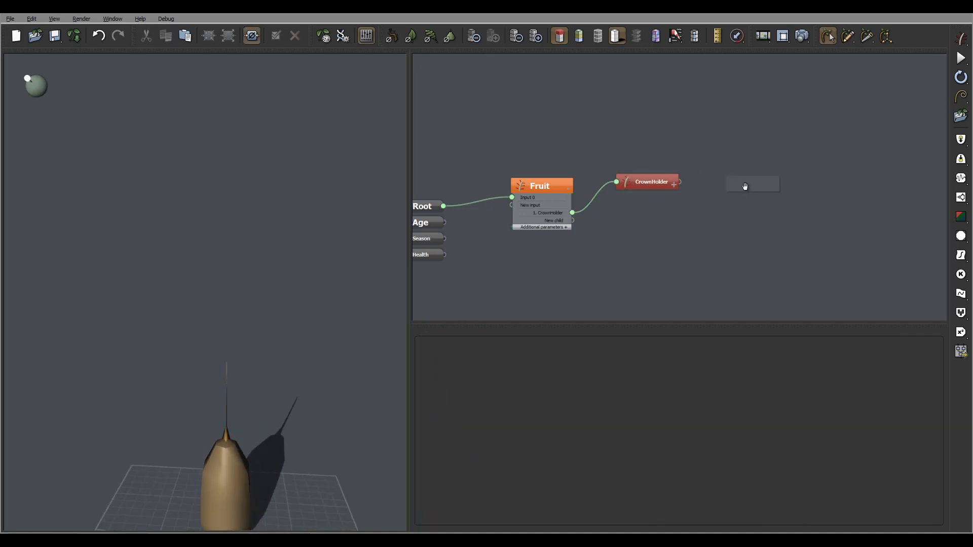
pyautogui.rightClick(745, 184)
pyautogui.moveTo(780, 191)
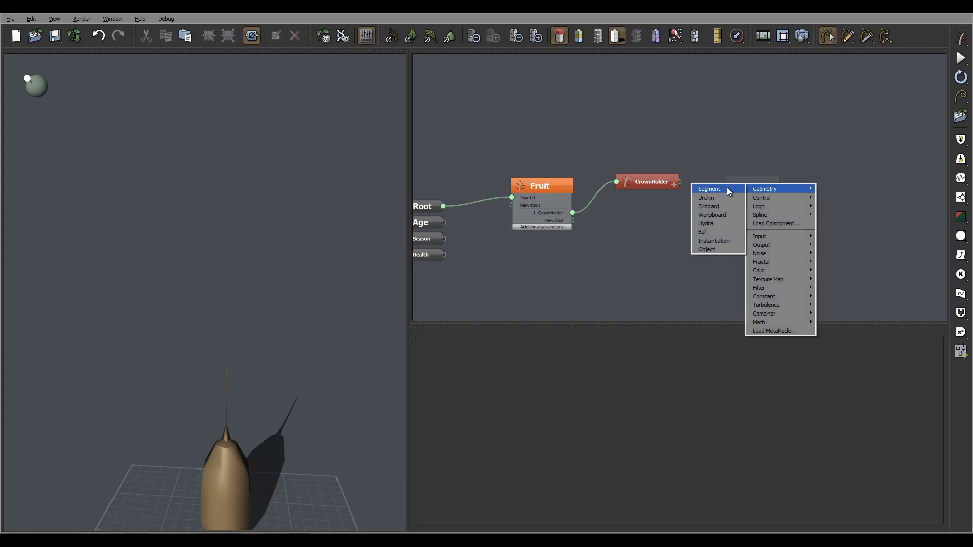
pyautogui.click(727, 189)
pyautogui.doubleClick(766, 186)
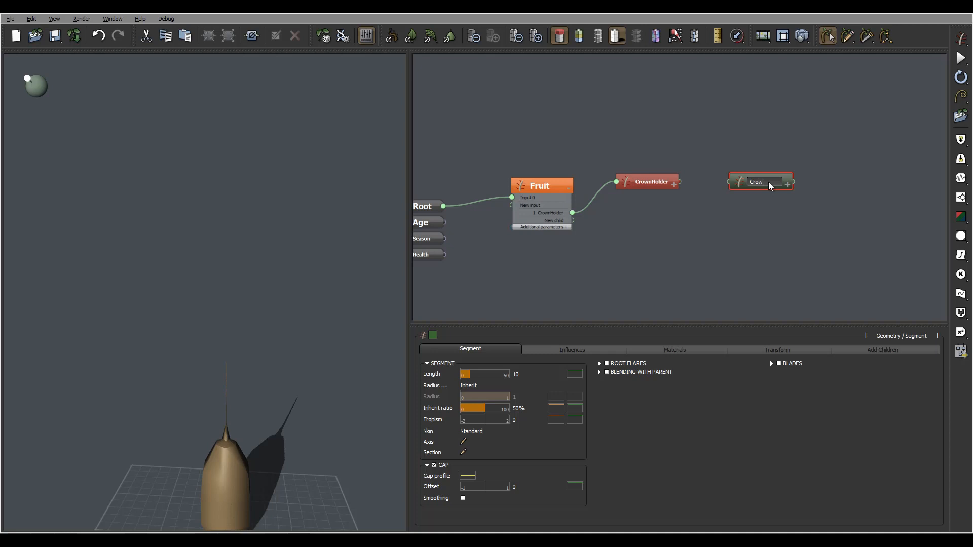
pyautogui.write('Crown')
pyautogui.press('Return')
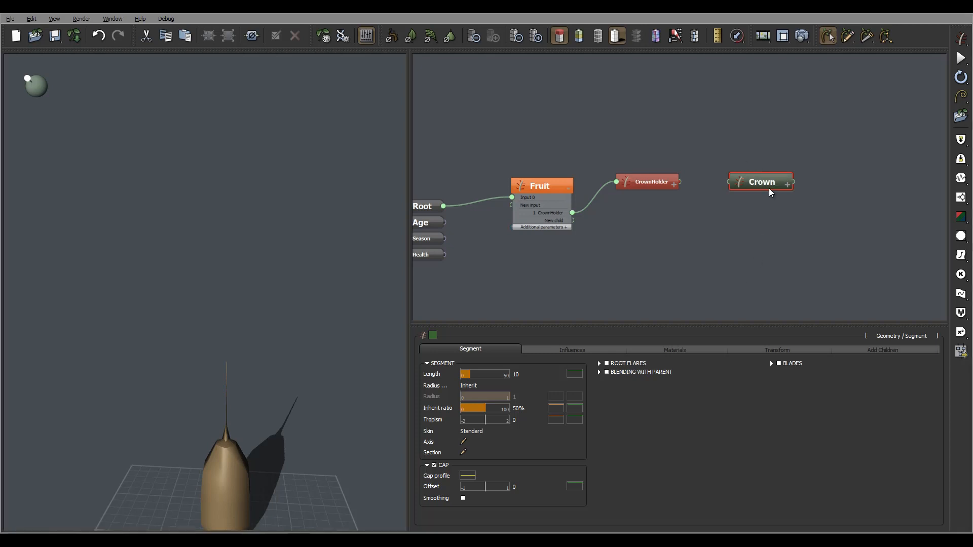
# Step: Colour the Crown node purple and connect its input to CrownHolder's output
pyautogui.click(434, 338)
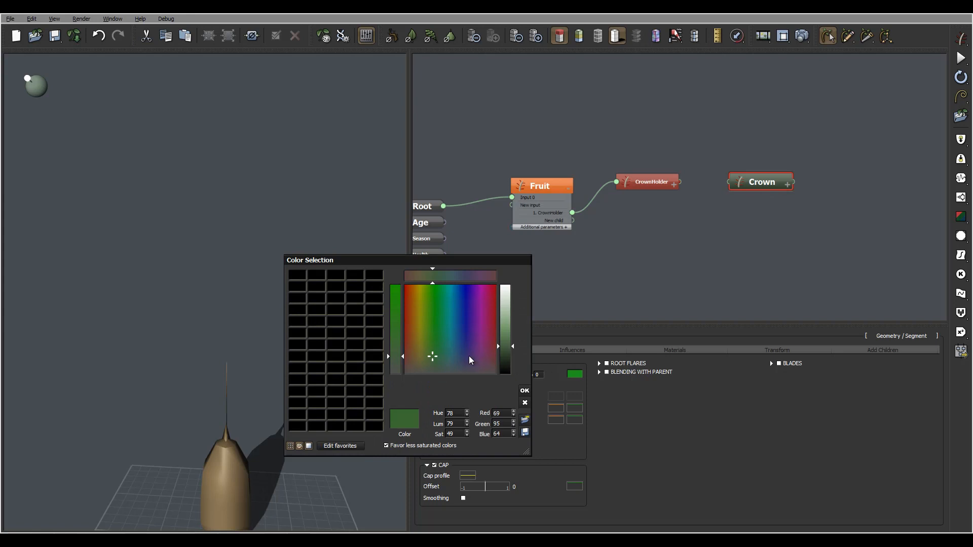
pyautogui.click(474, 358)
pyautogui.click(524, 390)
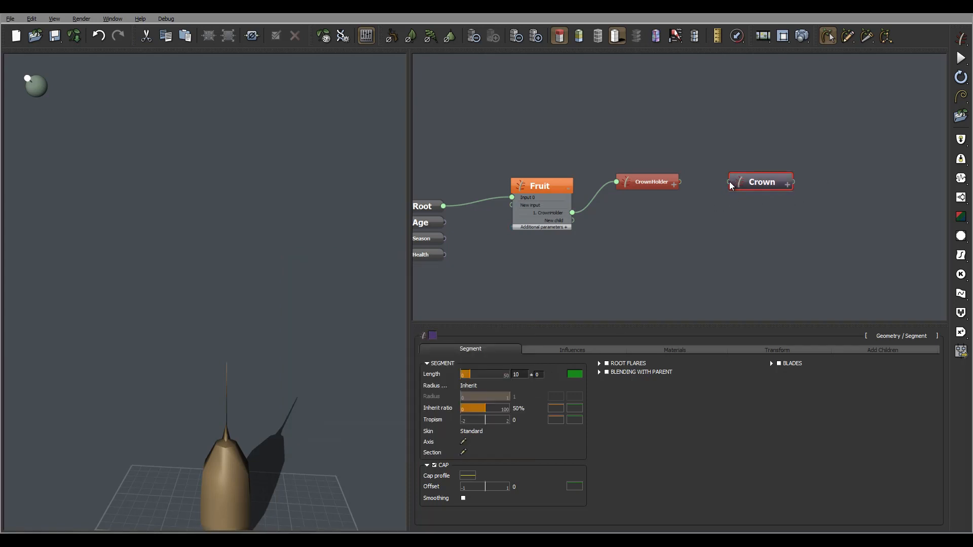
pyautogui.moveTo(731, 186); pyautogui.dragTo(679, 182)
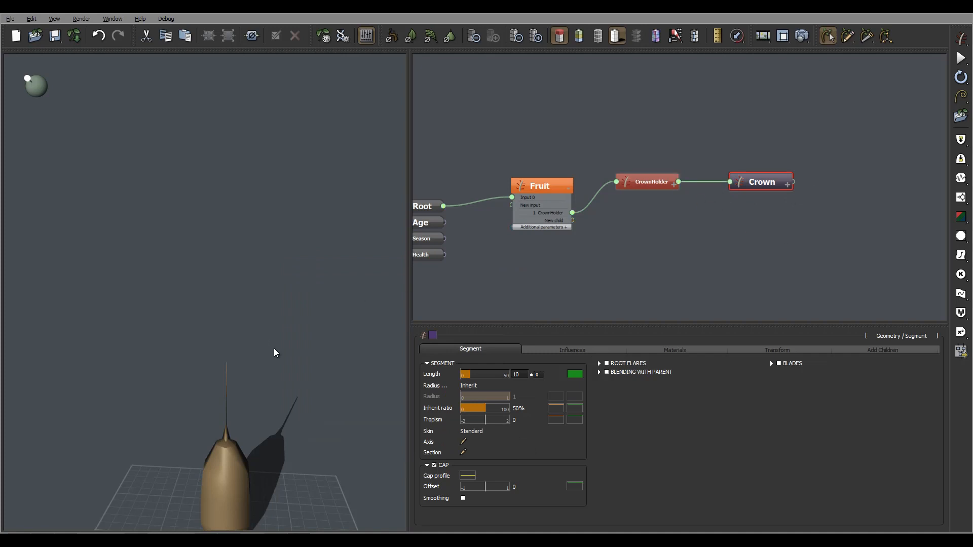
pyautogui.moveTo(180, 412); pyautogui.dragTo(238, 433)
pyautogui.moveTo(281, 379); pyautogui.dragTo(249, 383)
# Step: In CrownHolder's distribution settings for the Crown child, set the number to 20 with a variation of 2
pyautogui.click(648, 181)
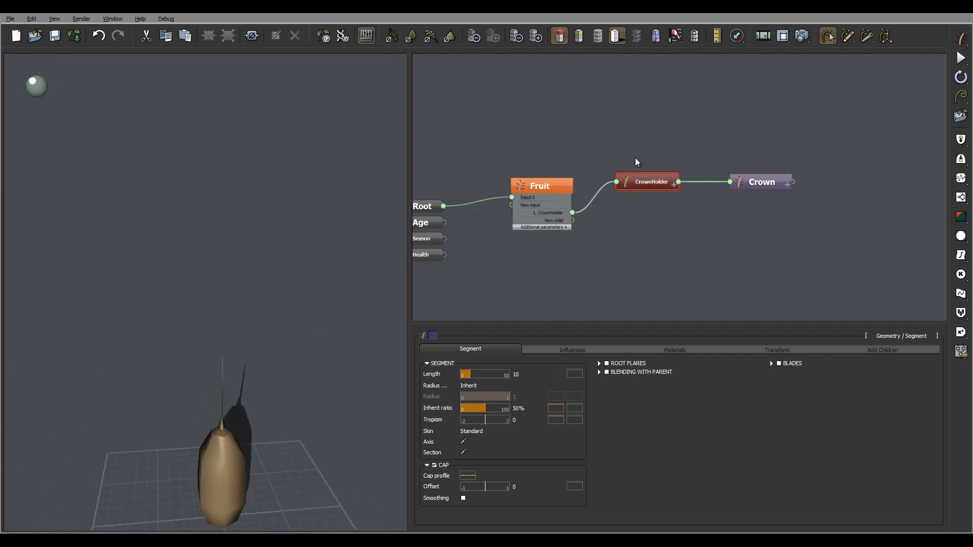
pyautogui.click(674, 186)
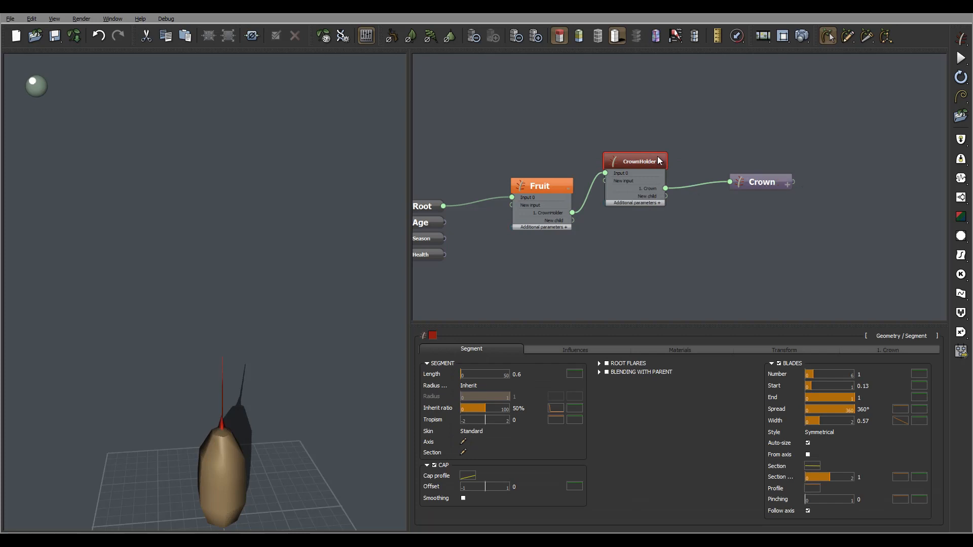
pyautogui.click(895, 350)
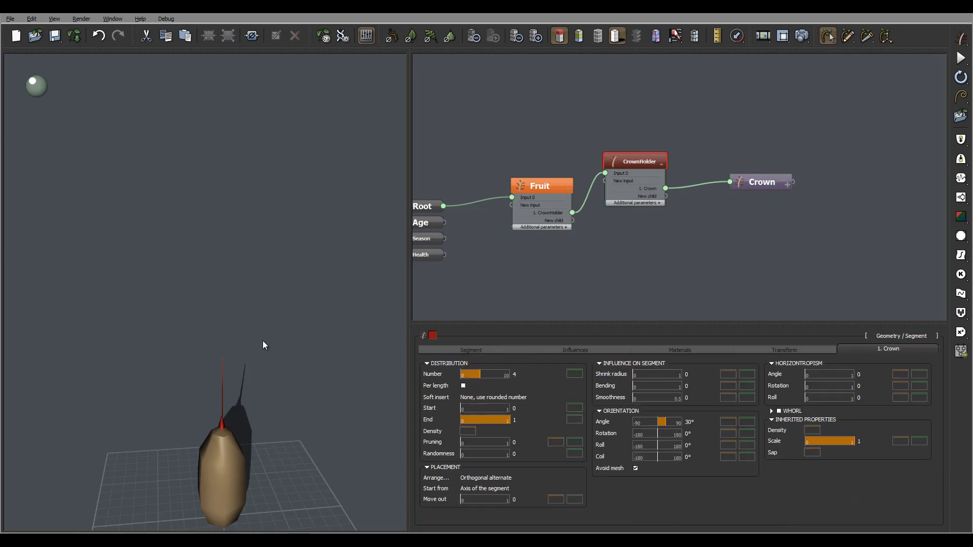
pyautogui.moveTo(262, 340)
pyautogui.mouseDown()
pyautogui.moveTo(262, 391)
pyautogui.moveTo(206, 385)
pyautogui.moveTo(263, 355)
pyautogui.mouseUp()
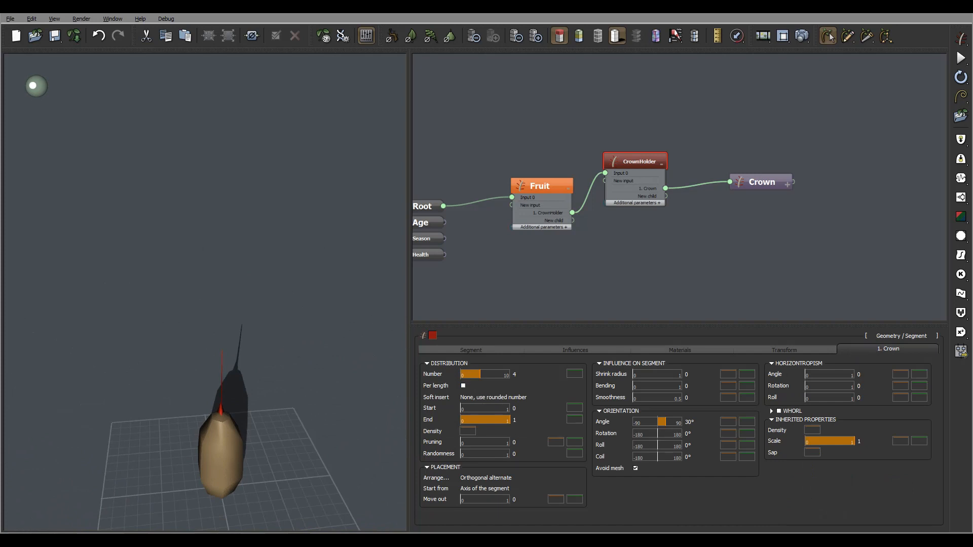
pyautogui.moveTo(260, 373); pyautogui.dragTo(297, 375)
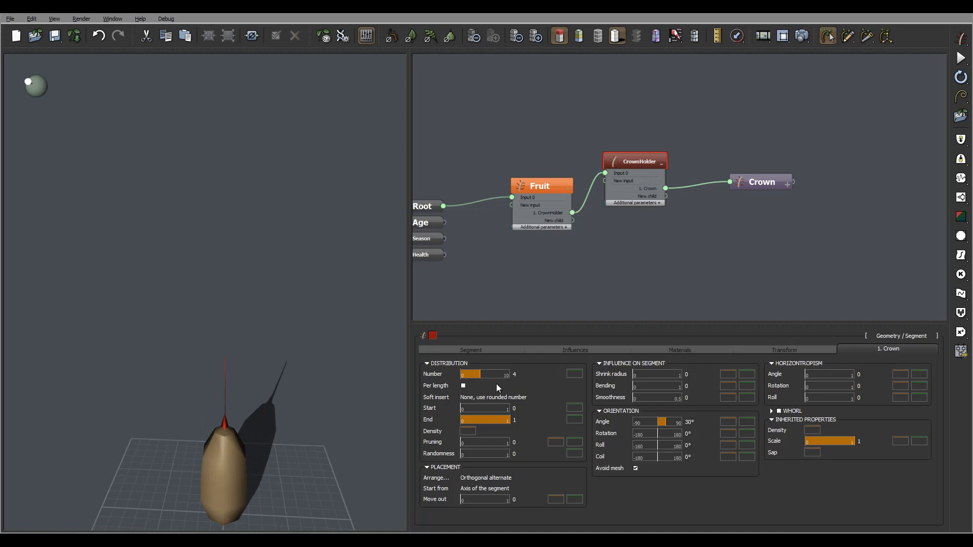
pyautogui.click(574, 374)
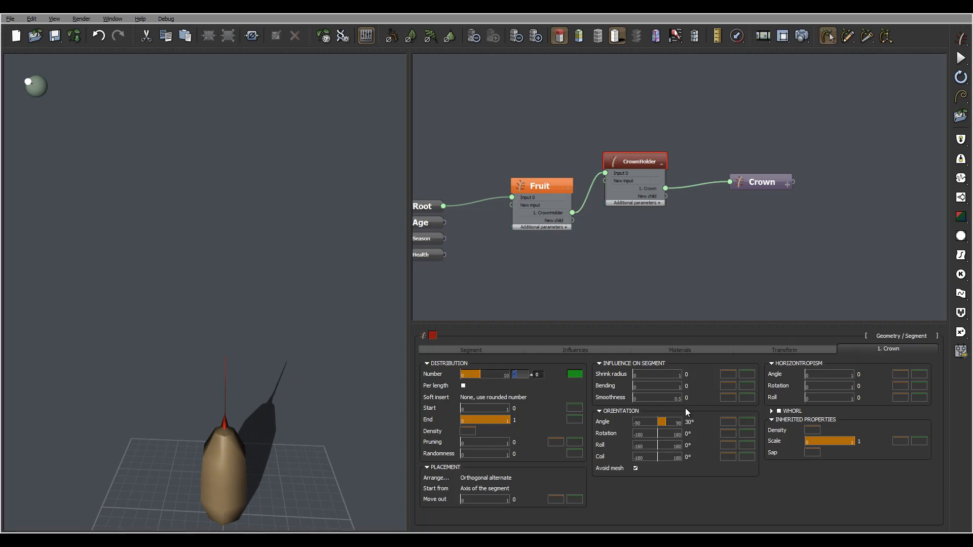
pyautogui.doubleClick(541, 373)
pyautogui.write('2')
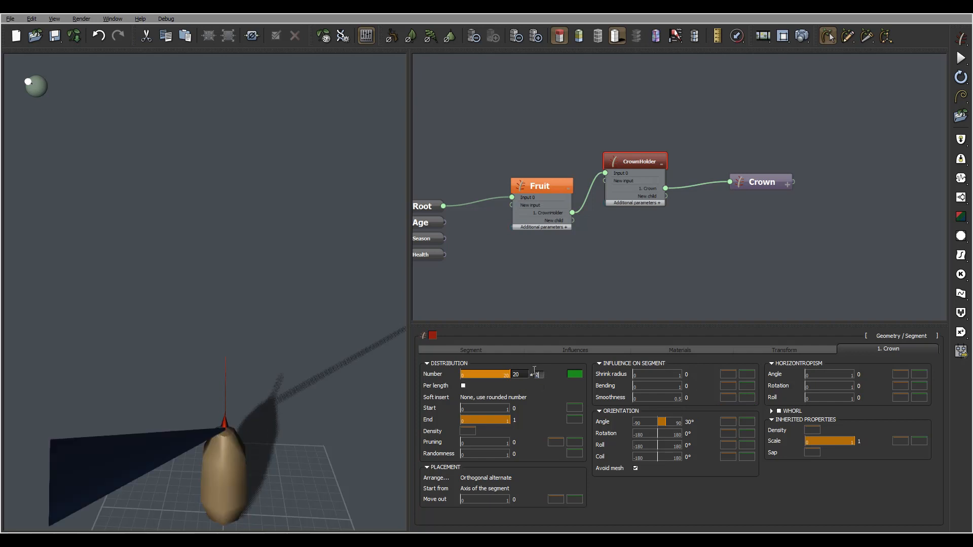
# Step: Confirm the Crown child's number variation and set its distribution end along CrownHolder to 0.45
pyautogui.press('Return')
pyautogui.moveTo(304, 383); pyautogui.dragTo(220, 415, button='right')
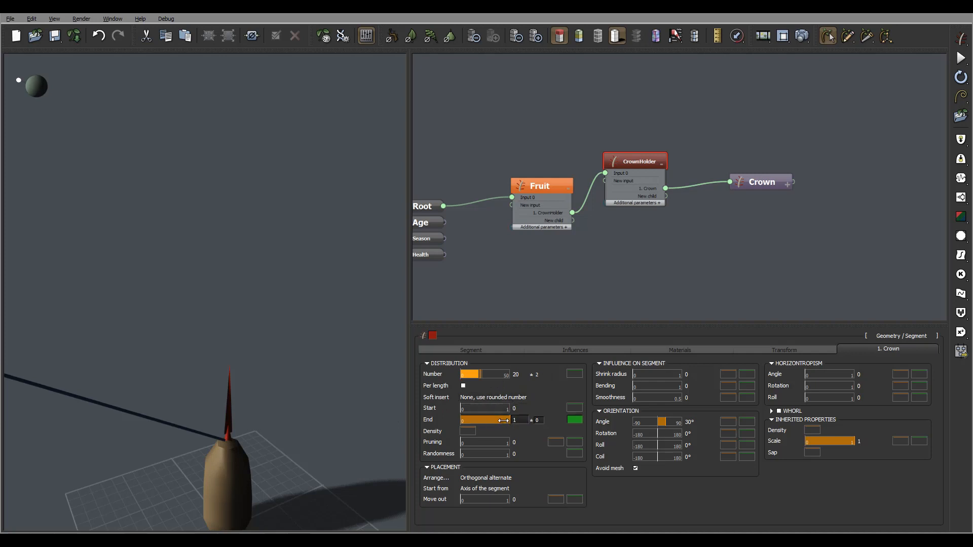
pyautogui.moveTo(503, 420); pyautogui.dragTo(476, 421)
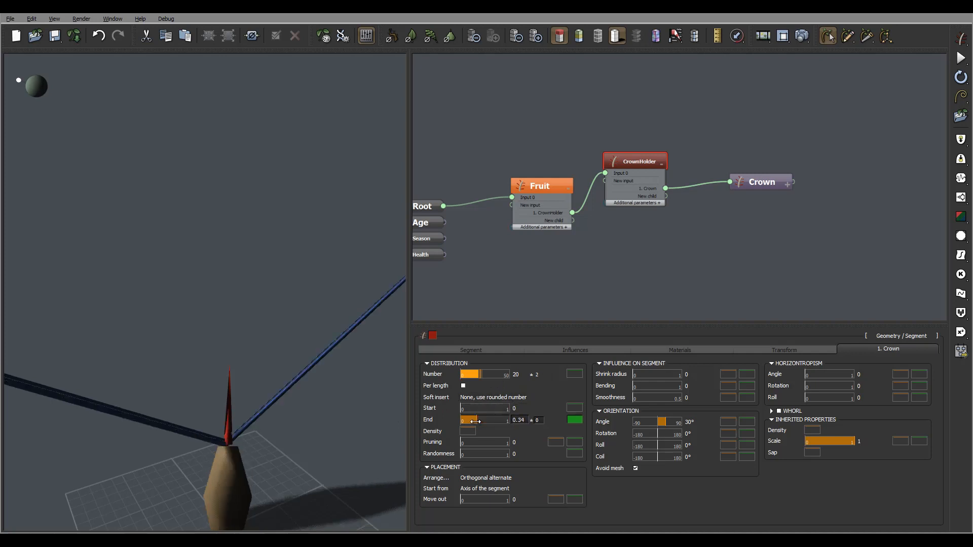
pyautogui.moveTo(253, 427); pyautogui.dragTo(204, 384)
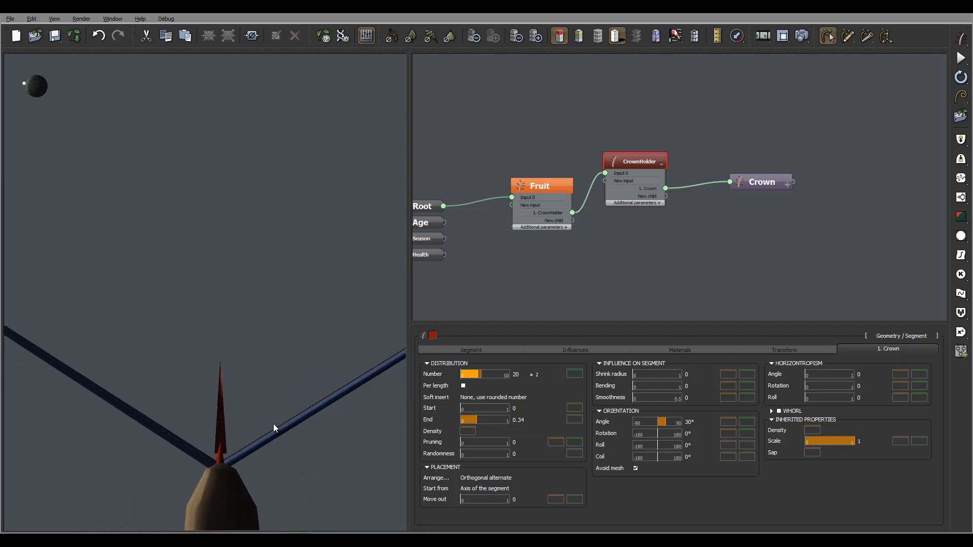
pyautogui.moveTo(274, 426); pyautogui.dragTo(241, 445)
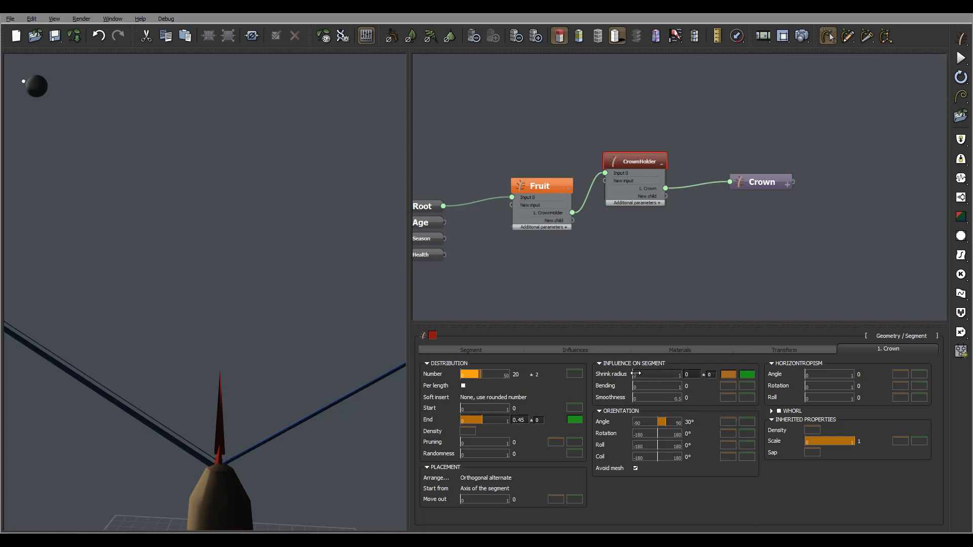
# Step: Set the Crown child's influence on CrownHolder to shrink radius 0.27, bending 0.11 and smoothness 0.24
pyautogui.moveTo(635, 373); pyautogui.dragTo(646, 374)
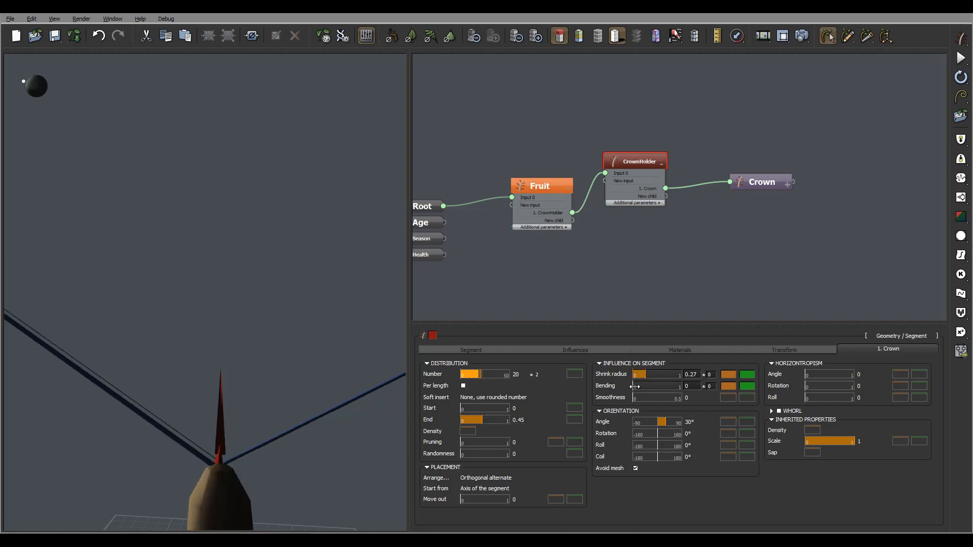
pyautogui.moveTo(635, 387); pyautogui.dragTo(639, 387)
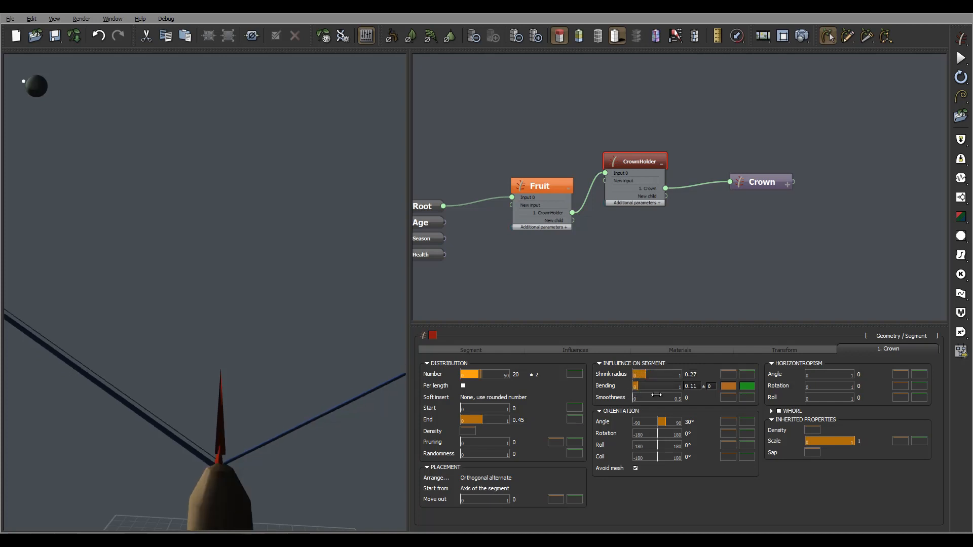
pyautogui.click(657, 396)
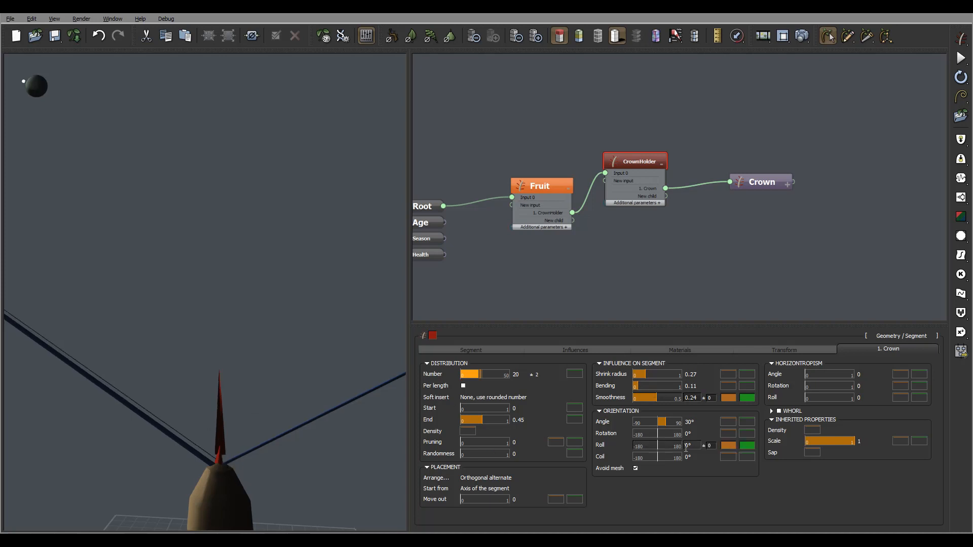
# Step: Set the Crown child's orientation angle to 75° with a variation of 5
pyautogui.click(687, 422)
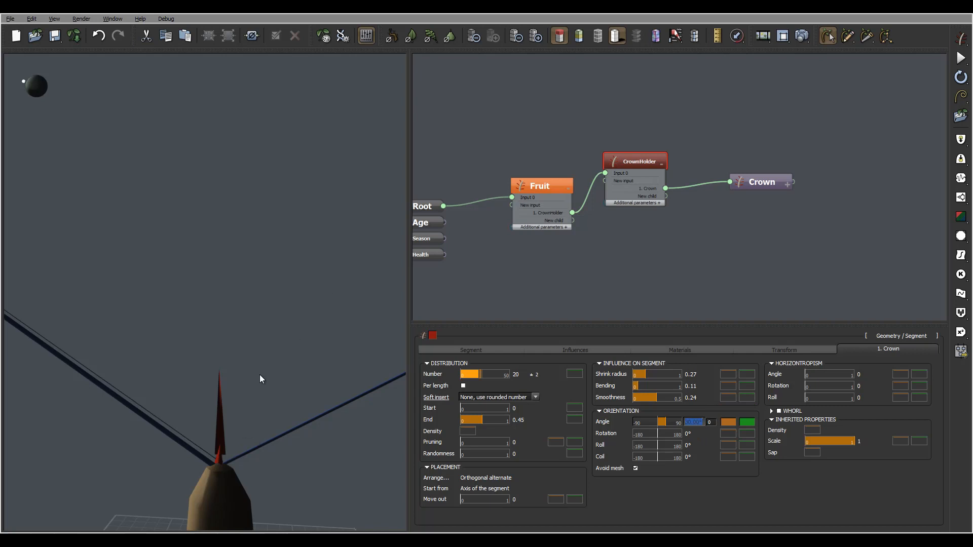
pyautogui.write('75')
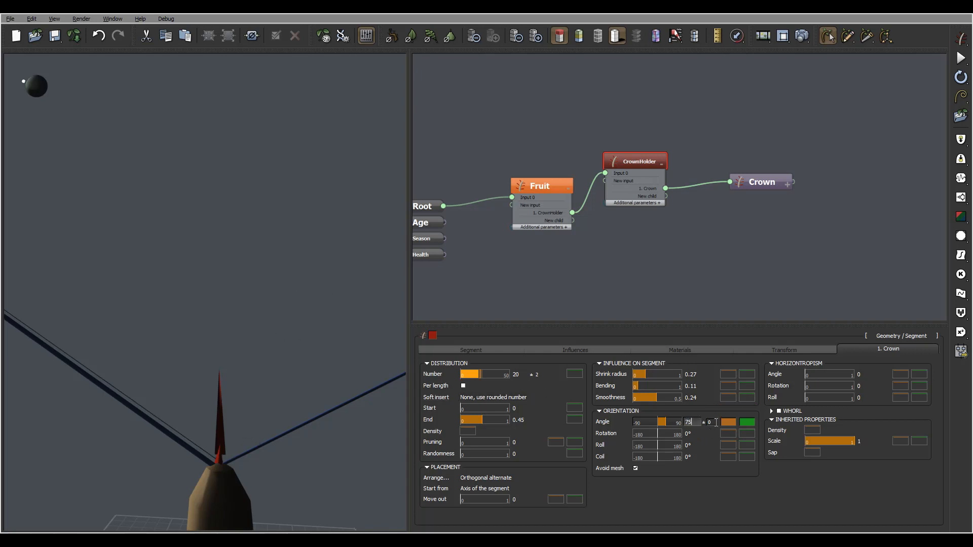
pyautogui.click(712, 422)
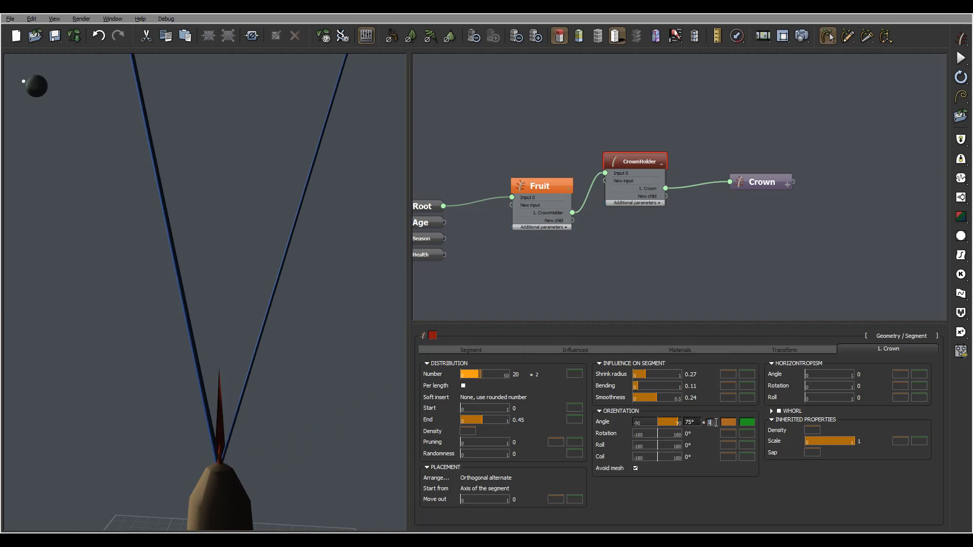
pyautogui.moveTo(200, 333); pyautogui.dragTo(236, 400)
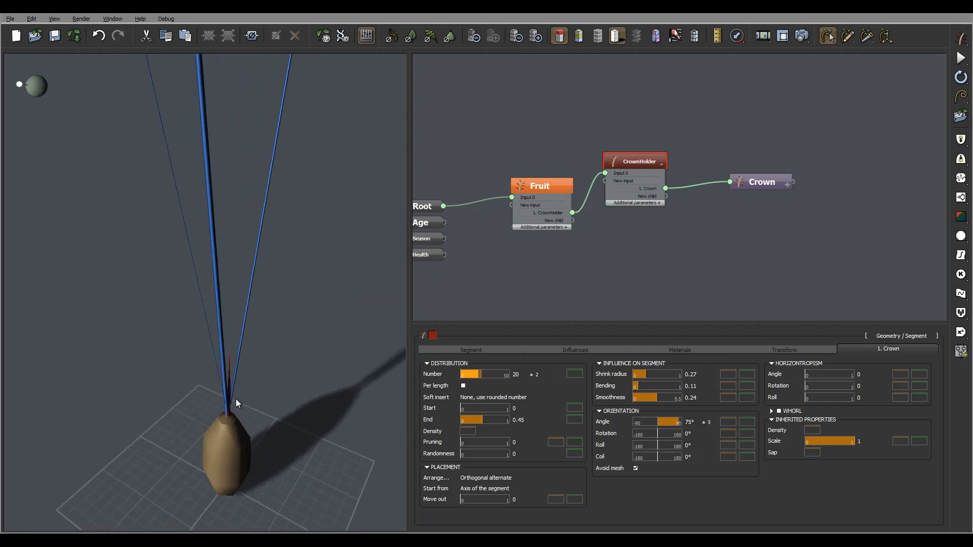
# Step: Set the Crown child's orientation coil to 55° with a variation of 5
pyautogui.click(689, 457)
pyautogui.write('55')
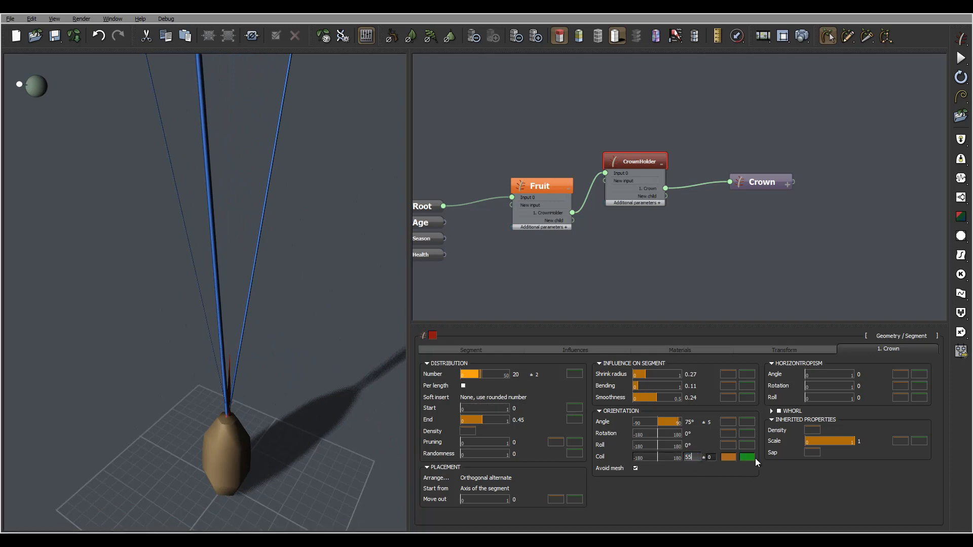
pyautogui.press('Return')
pyautogui.click(712, 457)
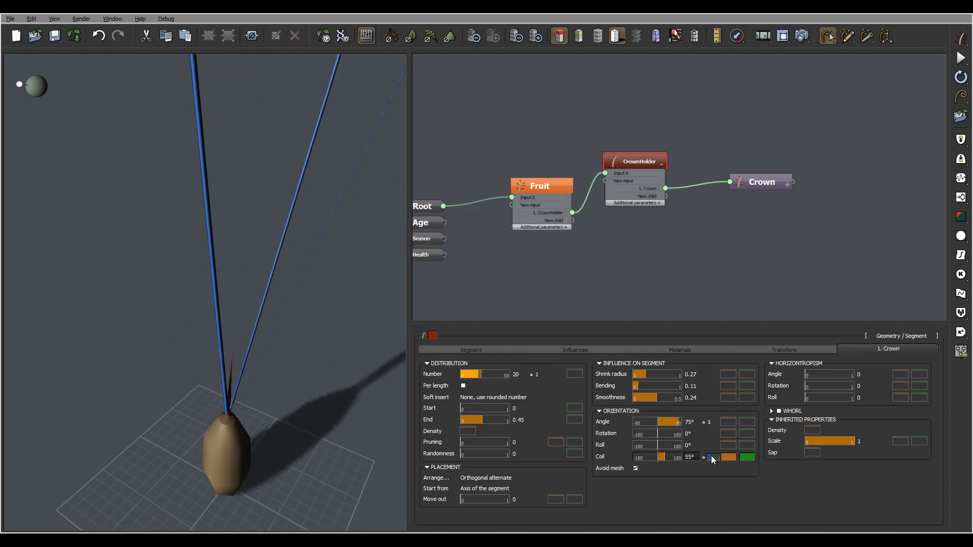
pyautogui.write('5')
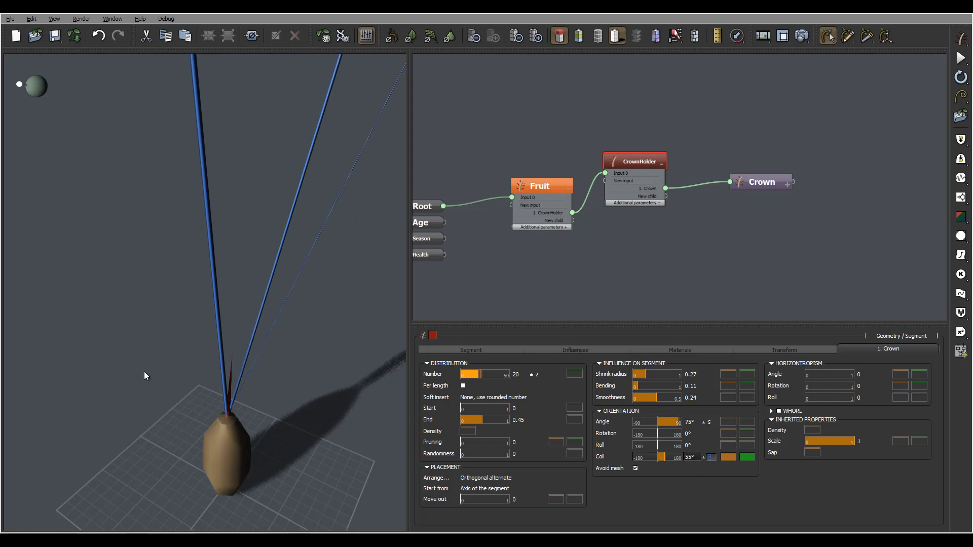
pyautogui.moveTo(144, 372); pyautogui.dragTo(290, 402, button='middle')
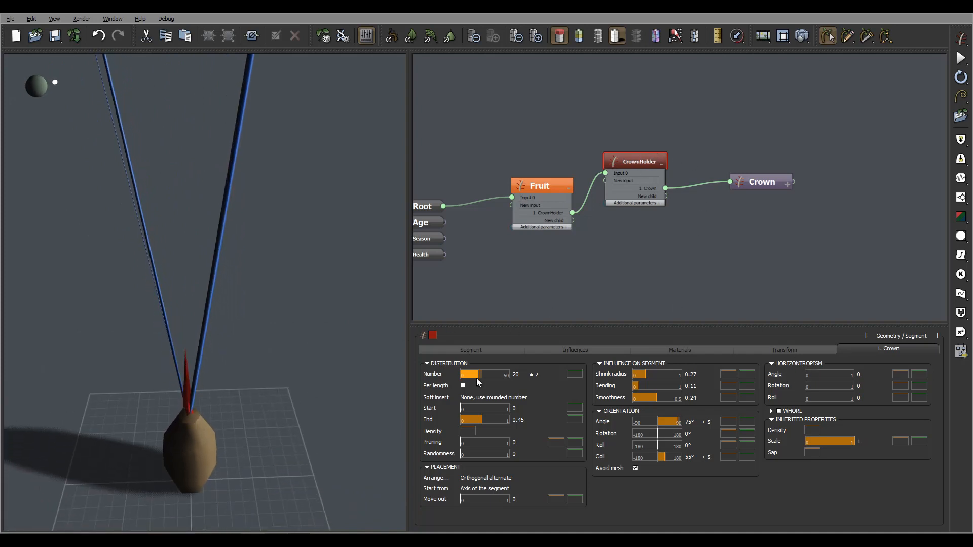
# Step: Expand the Crown node in the graph and move it close beside CrownHolder
pyautogui.click(754, 180)
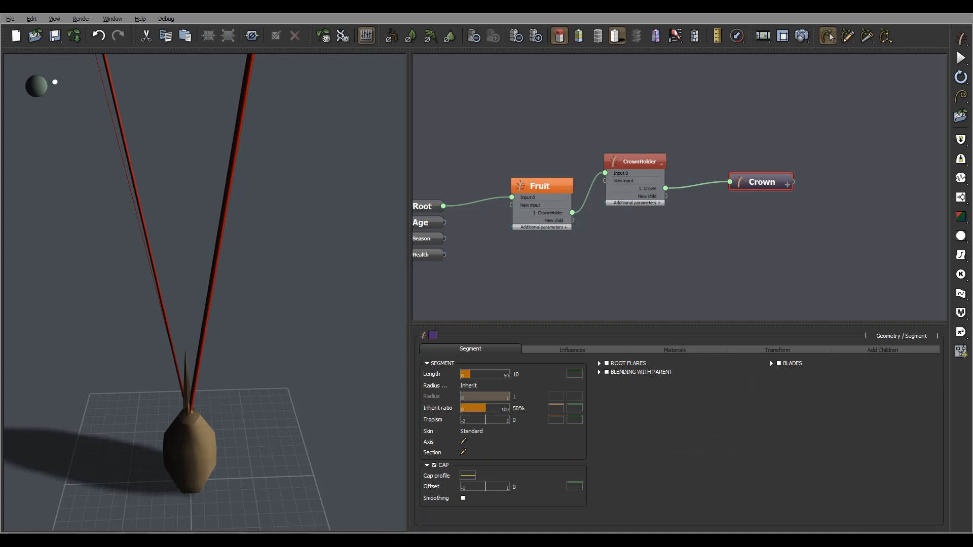
pyautogui.click(787, 184)
pyautogui.moveTo(776, 182); pyautogui.dragTo(733, 161)
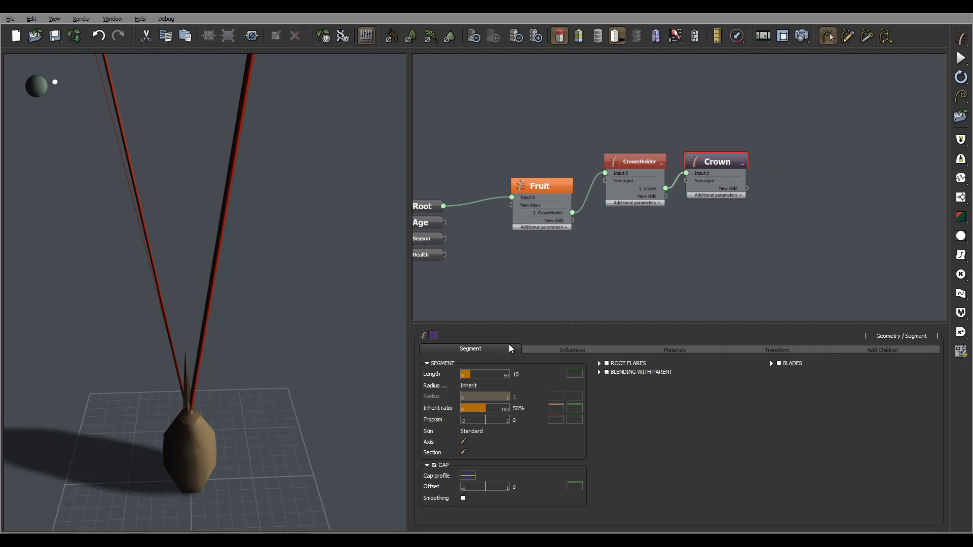
# Step: Set the Crown segment's length to 0.3
pyautogui.click(516, 375)
pyautogui.doubleClick(517, 376)
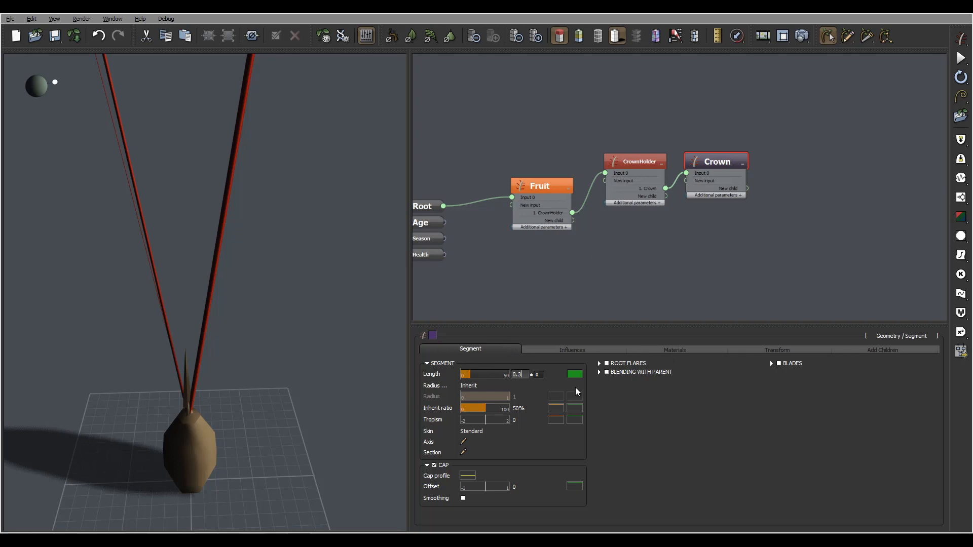
pyautogui.press('Return')
pyautogui.moveTo(252, 350); pyautogui.dragTo(222, 450, button='right')
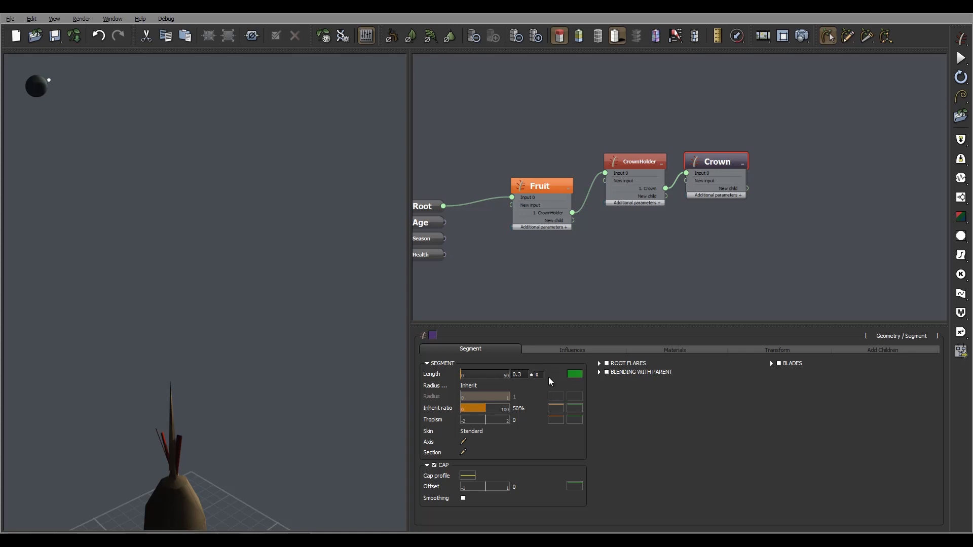
# Step: Give the Crown segment's length a variation of 0.4 and set the length itself to 0.4
pyautogui.click(541, 375)
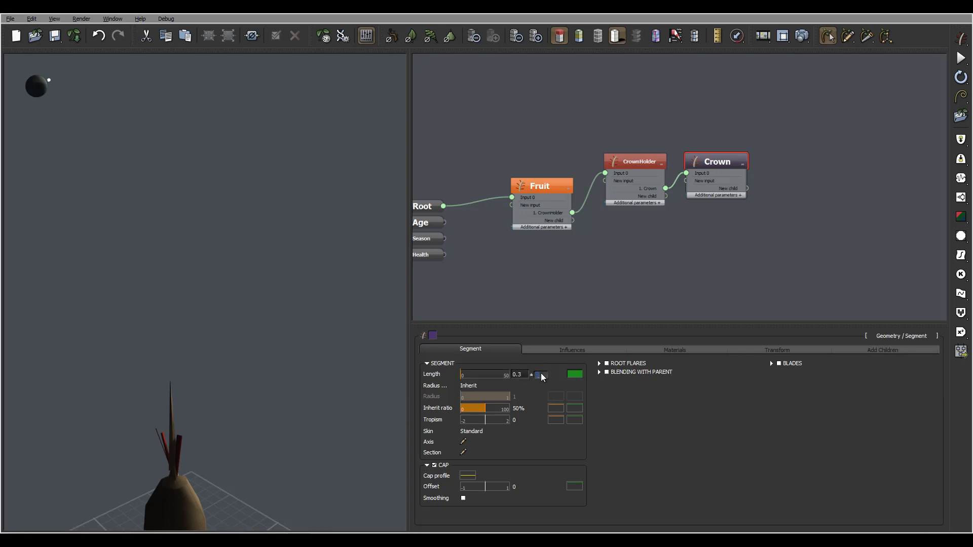
pyautogui.write('0.4')
pyautogui.press('Return')
pyautogui.click(523, 375)
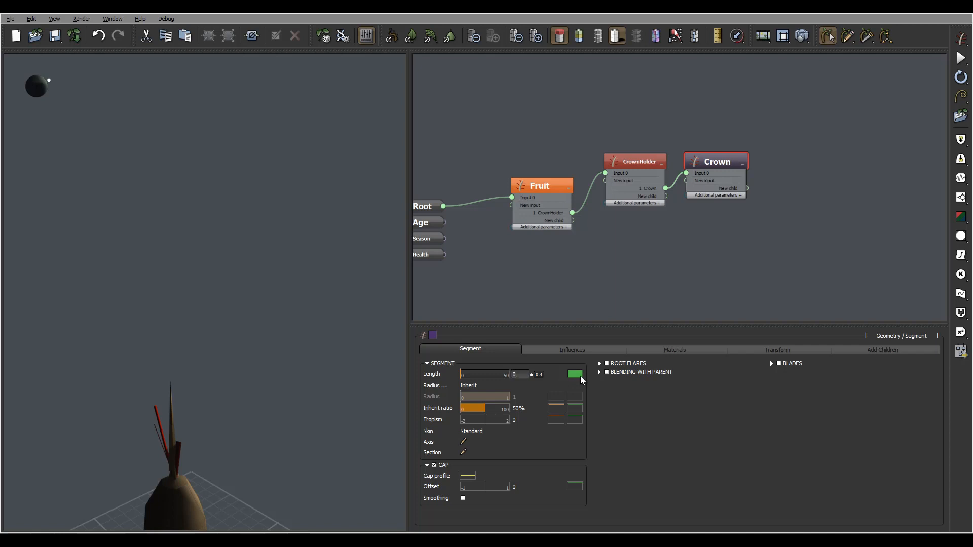
pyautogui.press('BackSpace')
pyautogui.press('Return')
# Step: In CrownHolder's distribution settings for the Crown child, set the end to 0.62
pyautogui.moveTo(235, 423); pyautogui.dragTo(200, 415, button='right')
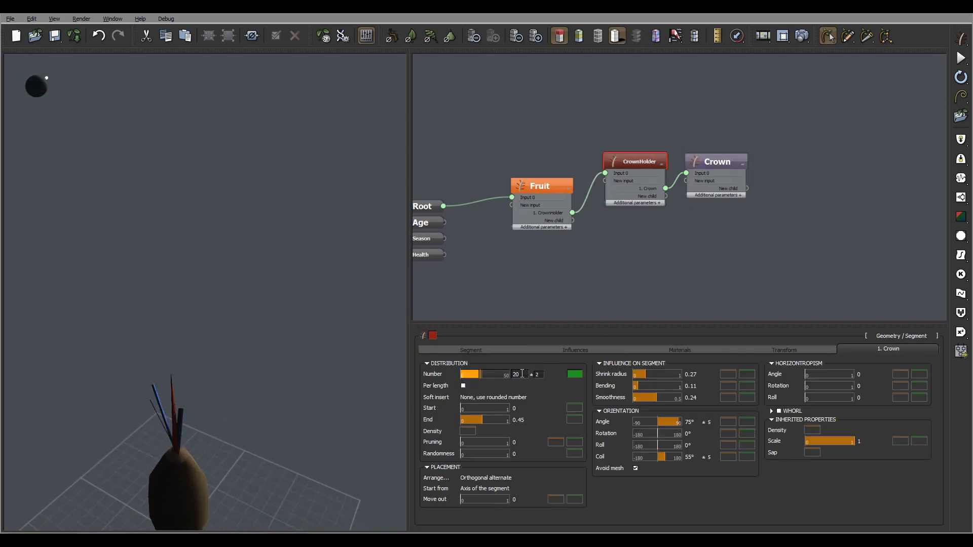
pyautogui.moveTo(481, 420); pyautogui.dragTo(493, 417)
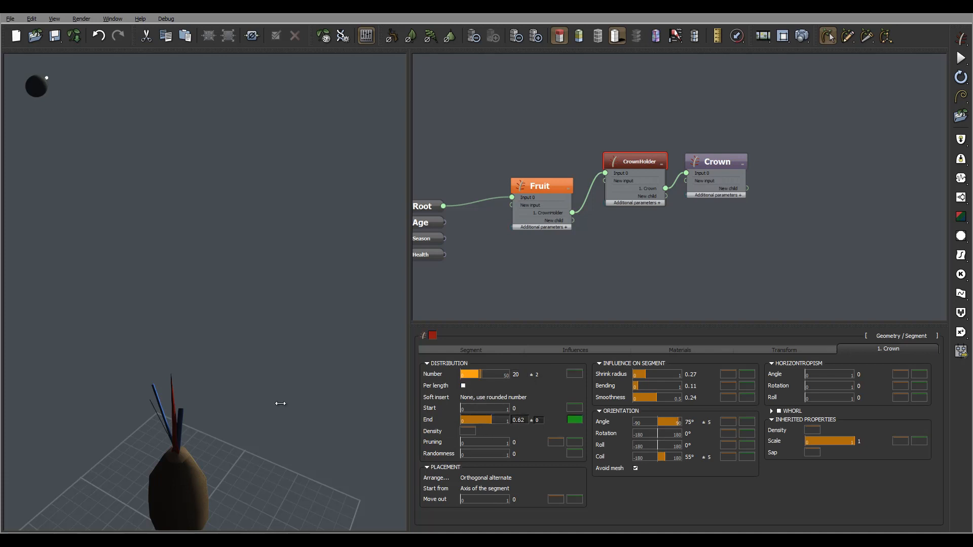
pyautogui.moveTo(228, 411); pyautogui.dragTo(258, 421, button='right')
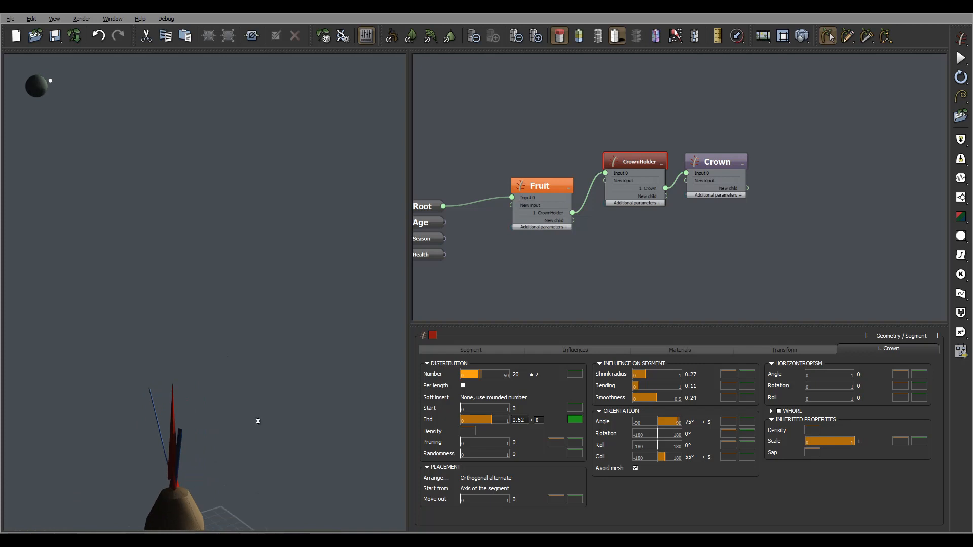
# Step: On the Crown segment, set the inherit ratio to 55% and the tropism to 25 with a variation of 5
pyautogui.click(715, 153)
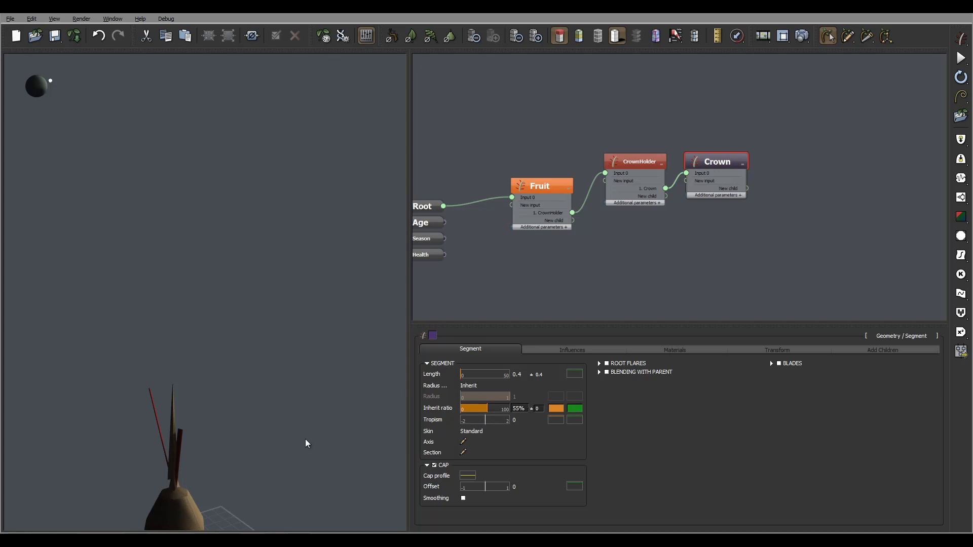
pyautogui.doubleClick(519, 421)
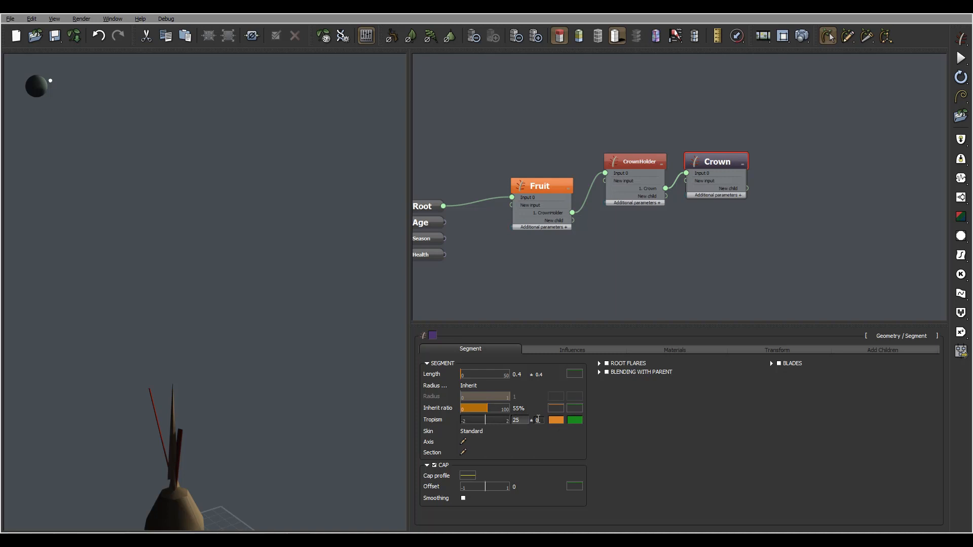
pyautogui.click(538, 419)
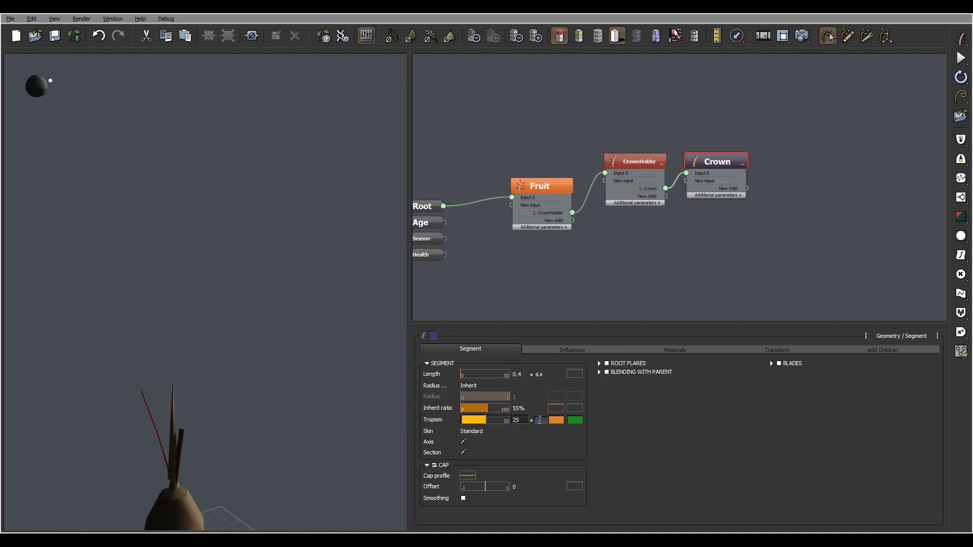
pyautogui.write('5')
pyautogui.press('Return')
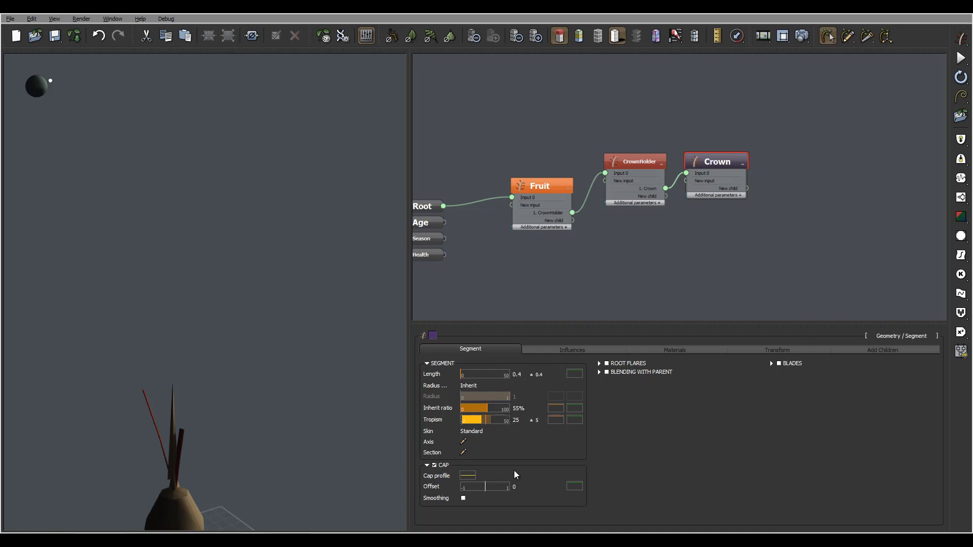
# Step: In Crown's cap profile, move the first keypoint to X 0, Y 0 and apply the curve
pyautogui.click(467, 475)
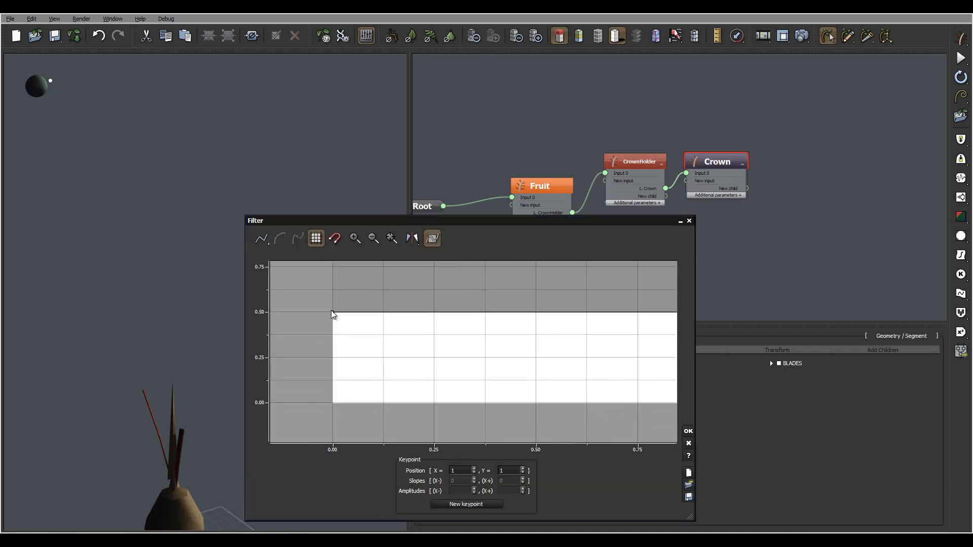
pyautogui.moveTo(333, 312); pyautogui.dragTo(152, 433)
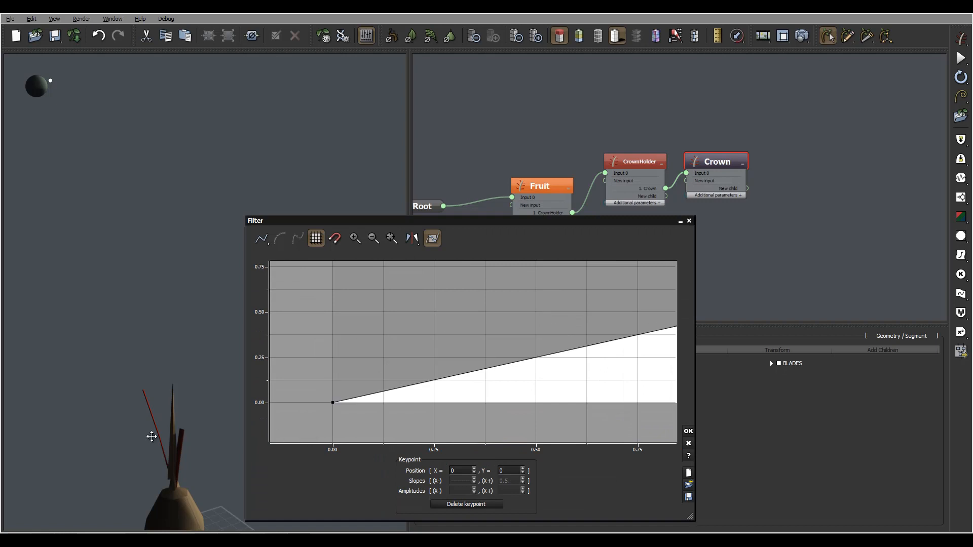
pyautogui.click(688, 430)
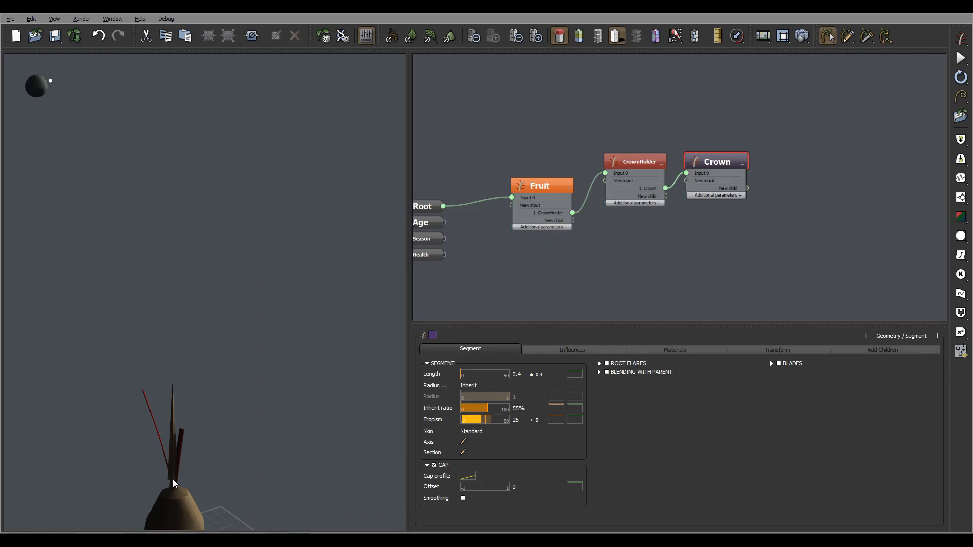
# Step: Enable Crown's blending with parent and set its upper width to 0.91 and lower width to 1
pyautogui.click(600, 372)
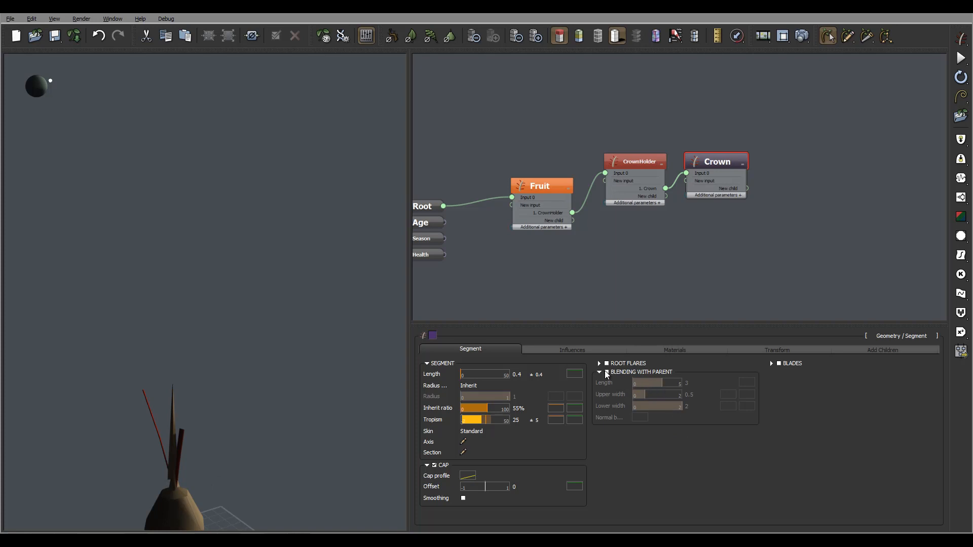
pyautogui.click(691, 395)
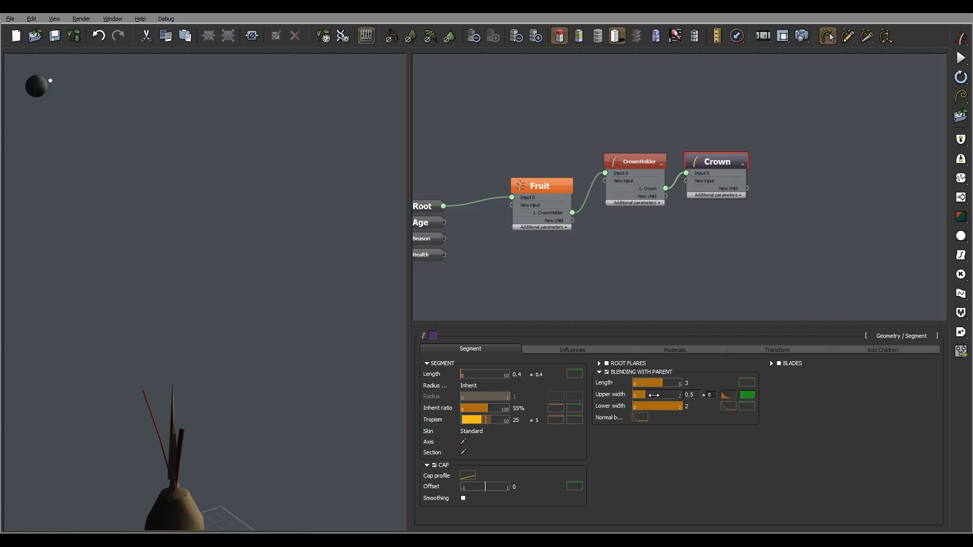
pyautogui.moveTo(656, 395)
pyautogui.mouseDown()
pyautogui.moveTo(665, 395)
pyautogui.moveTo(651, 407)
pyautogui.mouseUp()
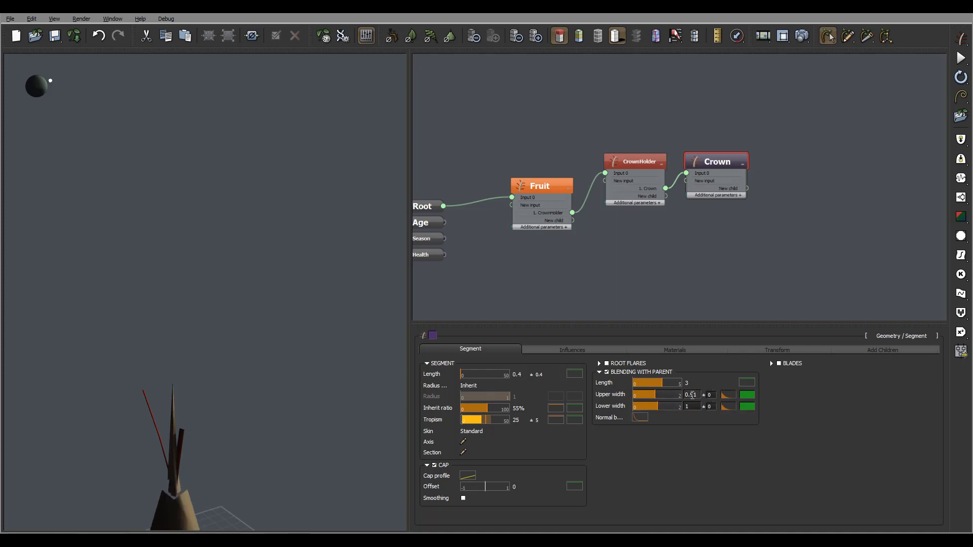
pyautogui.moveTo(278, 421); pyautogui.dragTo(130, 529, button='right')
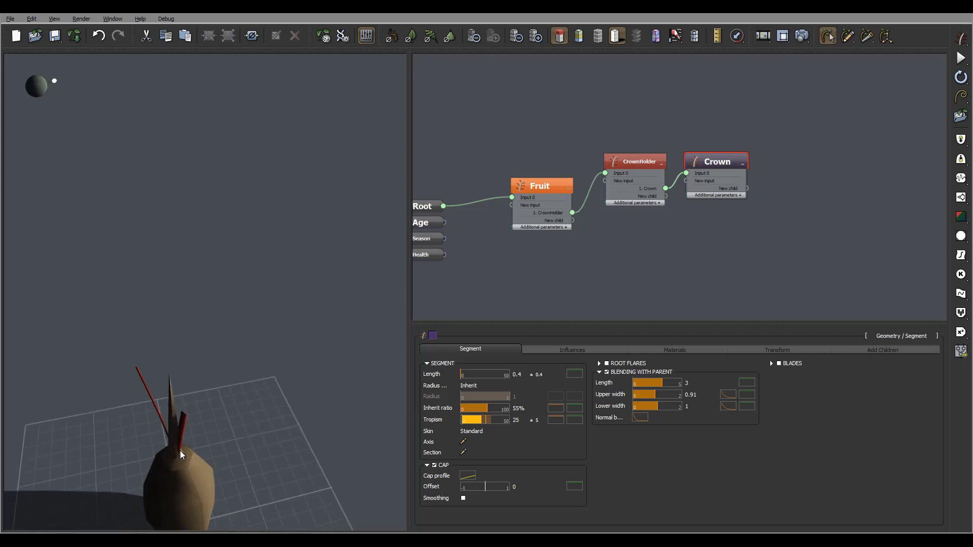
# Step: In Crown's inherit ratio profile, add a keypoint at about X 0.09, Y 0.27
pyautogui.moveTo(180, 451); pyautogui.dragTo(199, 408, button='right')
pyautogui.moveTo(213, 453); pyautogui.dragTo(112, 308, button='right')
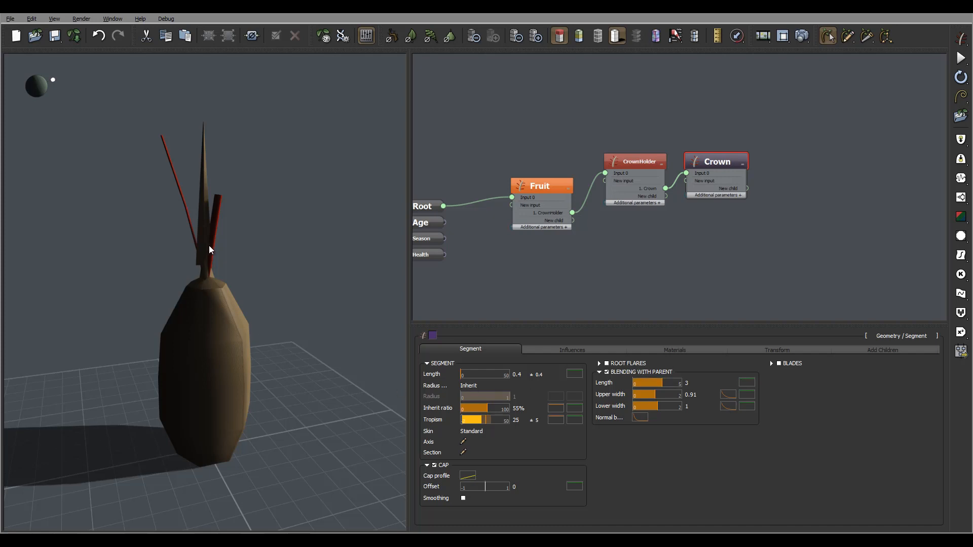
pyautogui.moveTo(208, 245); pyautogui.dragTo(191, 227, button='right')
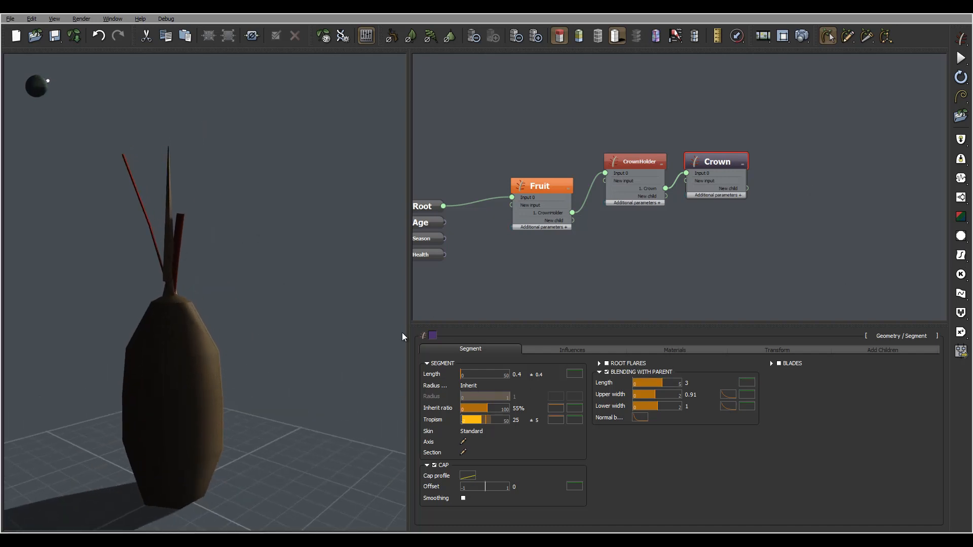
pyautogui.click(558, 410)
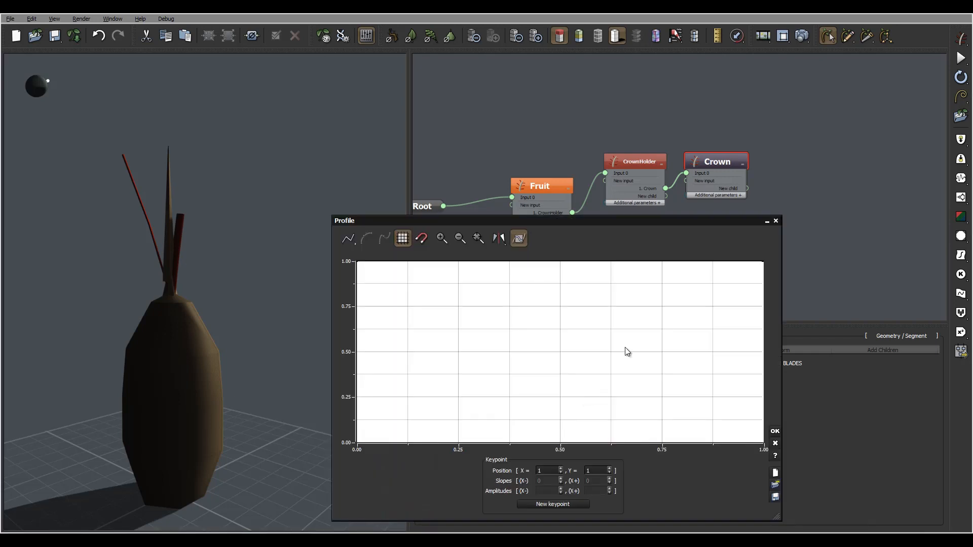
pyautogui.moveTo(421, 318); pyautogui.dragTo(514, 316, button='middle')
pyautogui.click(474, 291)
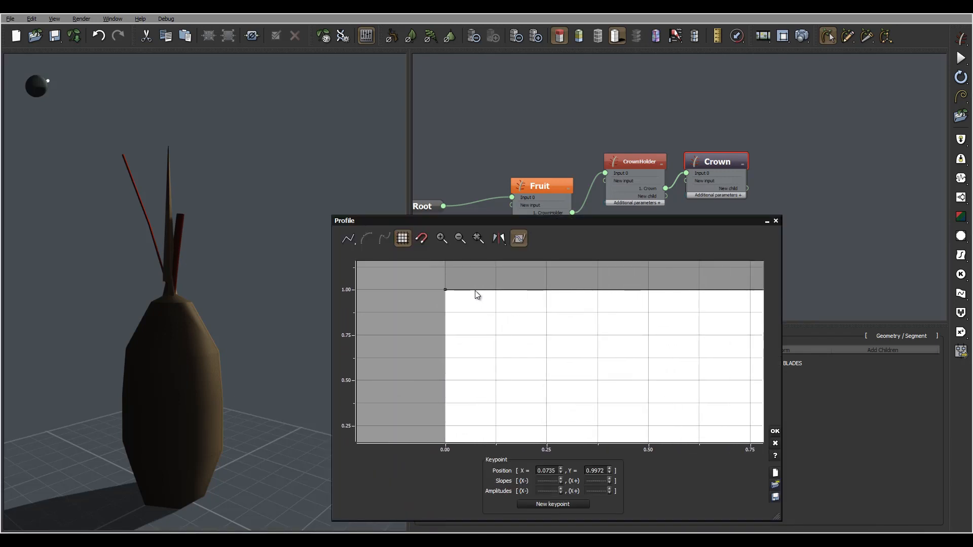
pyautogui.doubleClick(510, 291)
pyautogui.moveTo(510, 290); pyautogui.dragTo(481, 421)
pyautogui.moveTo(587, 388); pyautogui.dragTo(578, 298, button='middle')
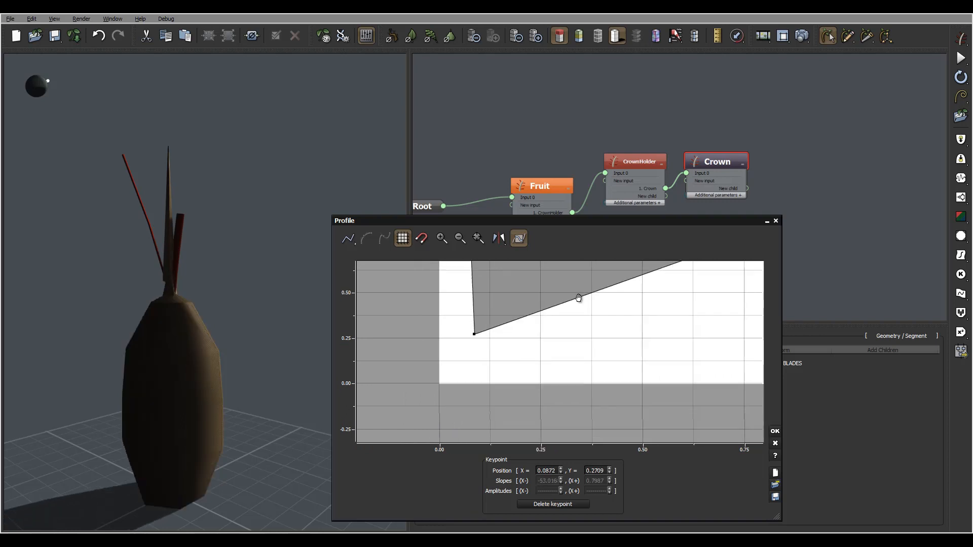
# Step: Lower the inherit ratio profile's added keypoint to near zero and its end keypoint to about Y 0.01, and apply the curve
pyautogui.moveTo(472, 332); pyautogui.dragTo(488, 380)
pyautogui.moveTo(644, 365); pyautogui.dragTo(460, 424, button='middle')
pyautogui.moveTo(618, 348); pyautogui.dragTo(552, 377, button='middle')
pyautogui.moveTo(590, 287); pyautogui.dragTo(606, 419)
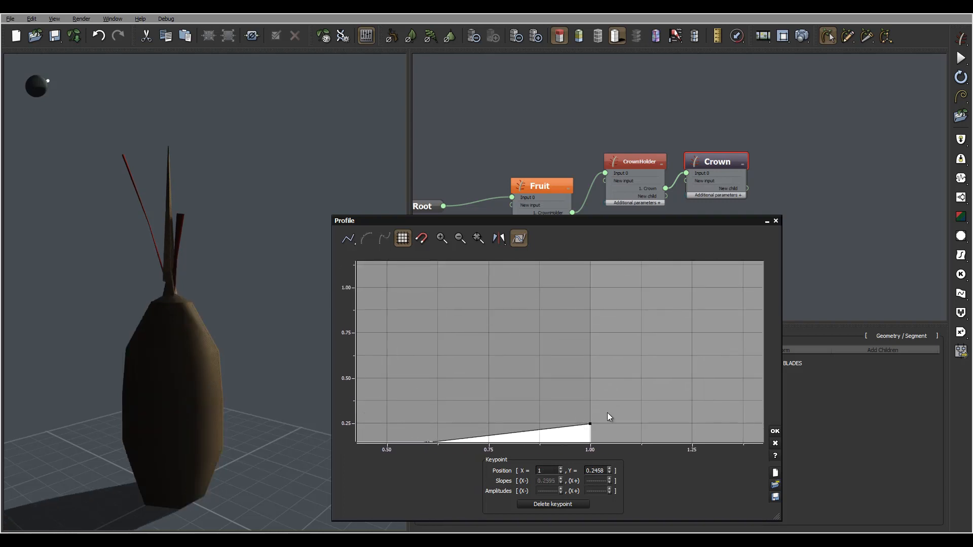
pyautogui.moveTo(658, 389); pyautogui.dragTo(662, 282, button='middle')
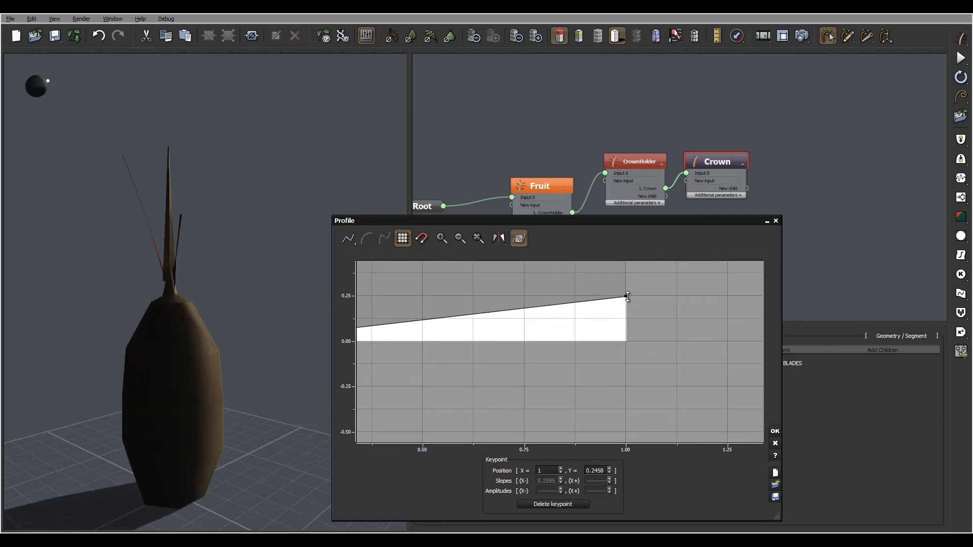
pyautogui.moveTo(628, 297); pyautogui.dragTo(628, 339)
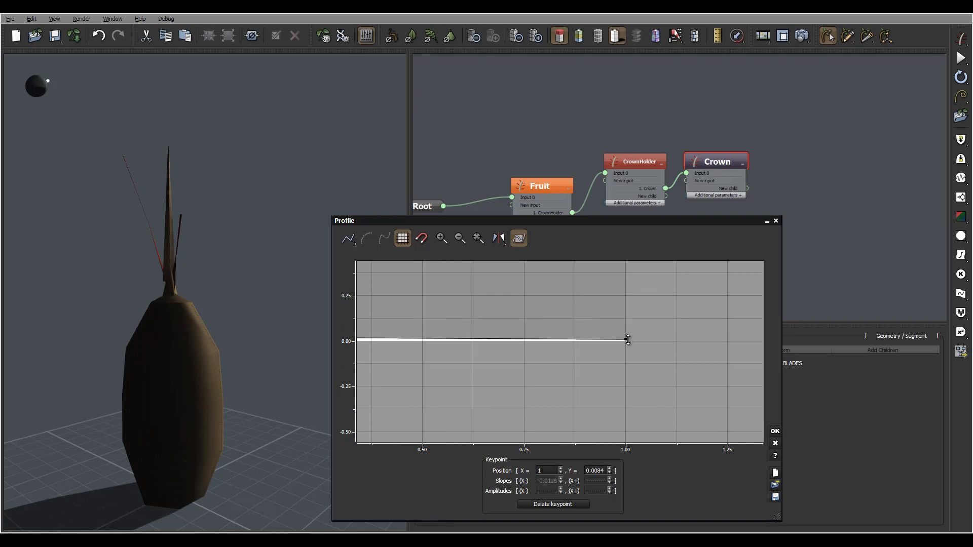
pyautogui.click(775, 431)
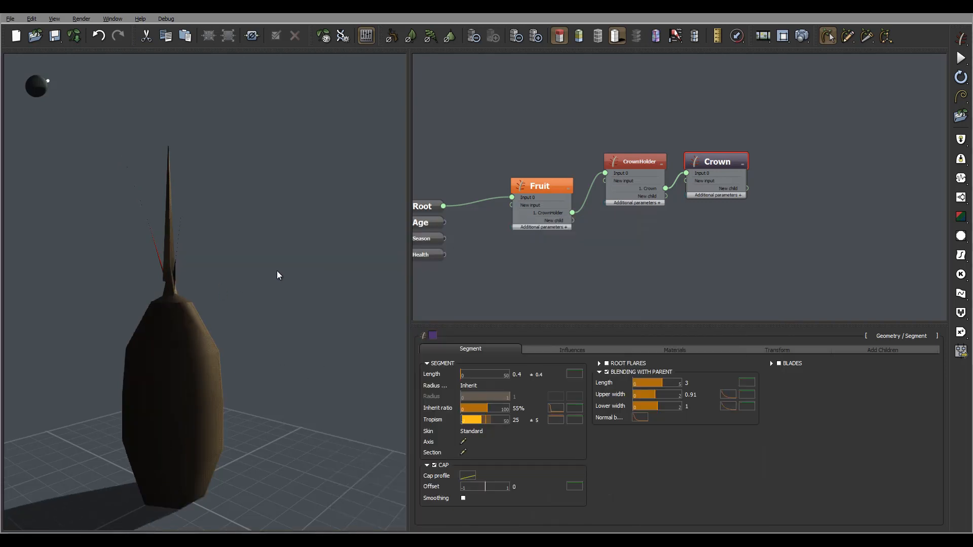
# Step: Enable blades on the Crown segment and set their width to 0.12
pyautogui.moveTo(277, 275); pyautogui.dragTo(150, 317)
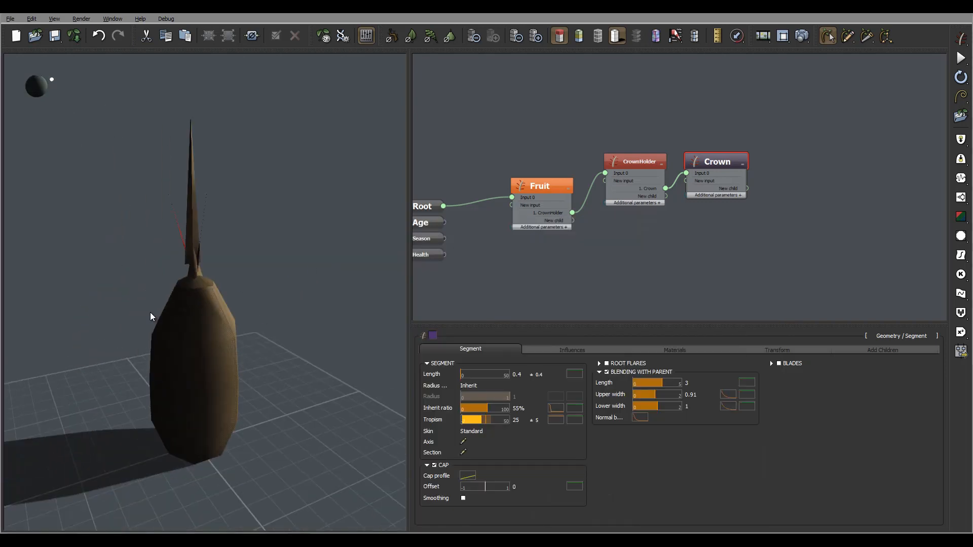
pyautogui.click(771, 363)
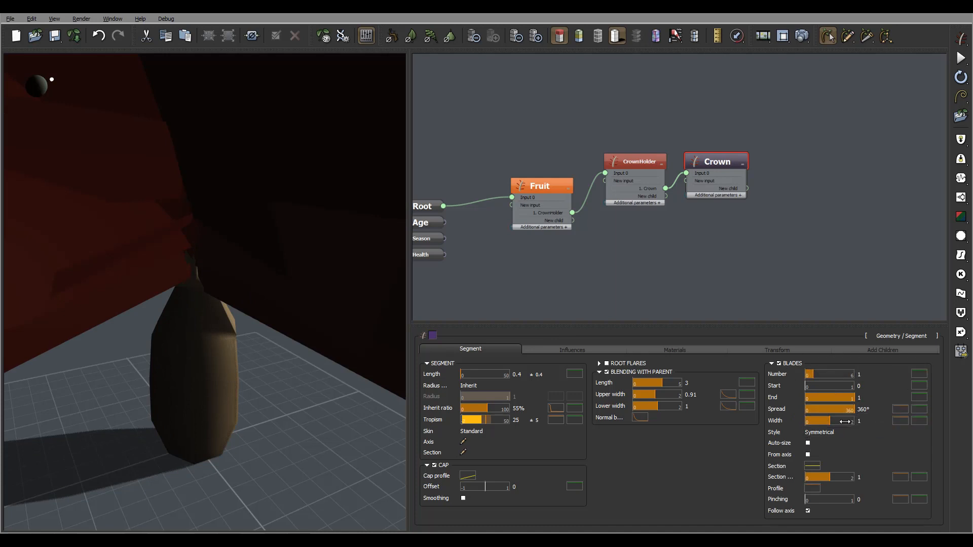
pyautogui.moveTo(819, 423); pyautogui.dragTo(814, 422)
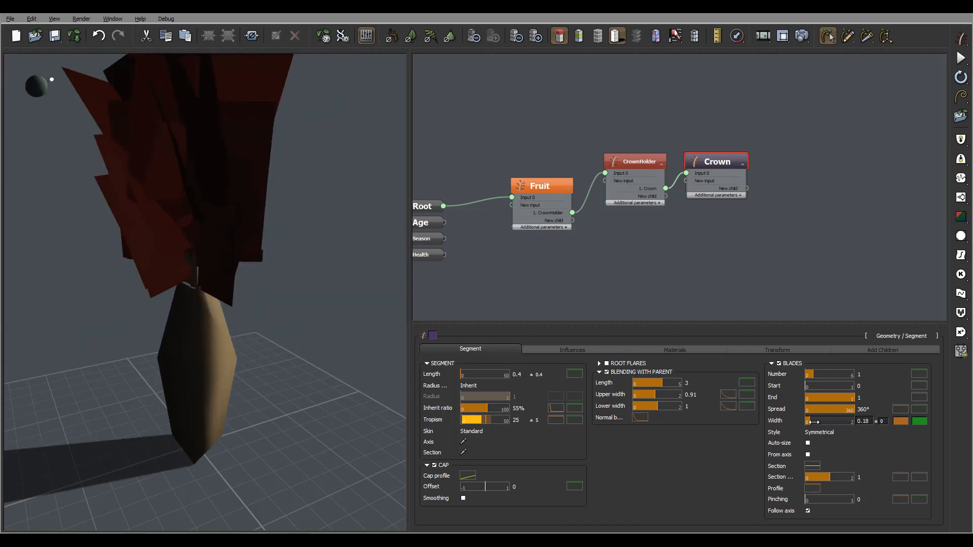
pyautogui.moveTo(223, 251); pyautogui.dragTo(220, 232)
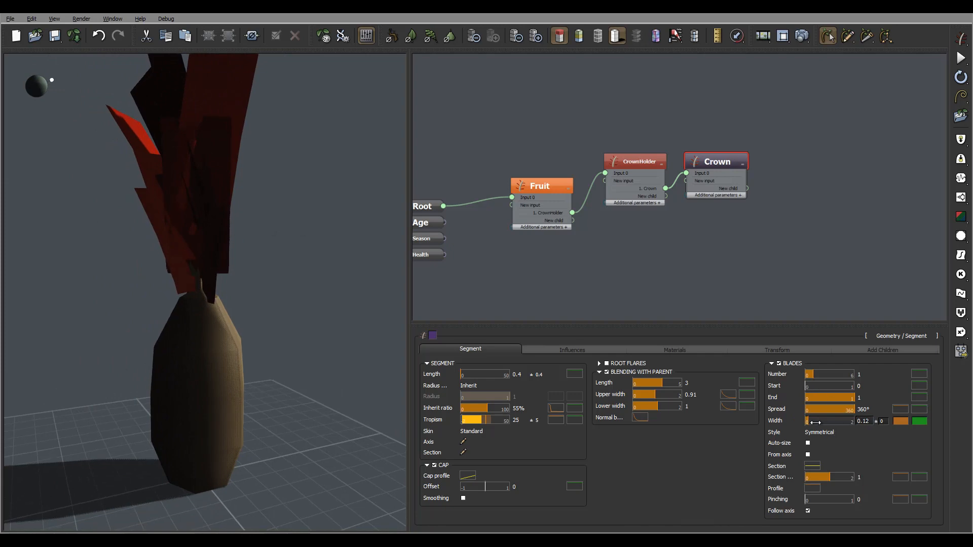
# Step: In the blade width profile, lower the end keypoint at X 1 to about Y 0.01
pyautogui.click(901, 421)
pyautogui.moveTo(622, 347); pyautogui.dragTo(625, 334)
pyautogui.moveTo(881, 329); pyautogui.dragTo(788, 328)
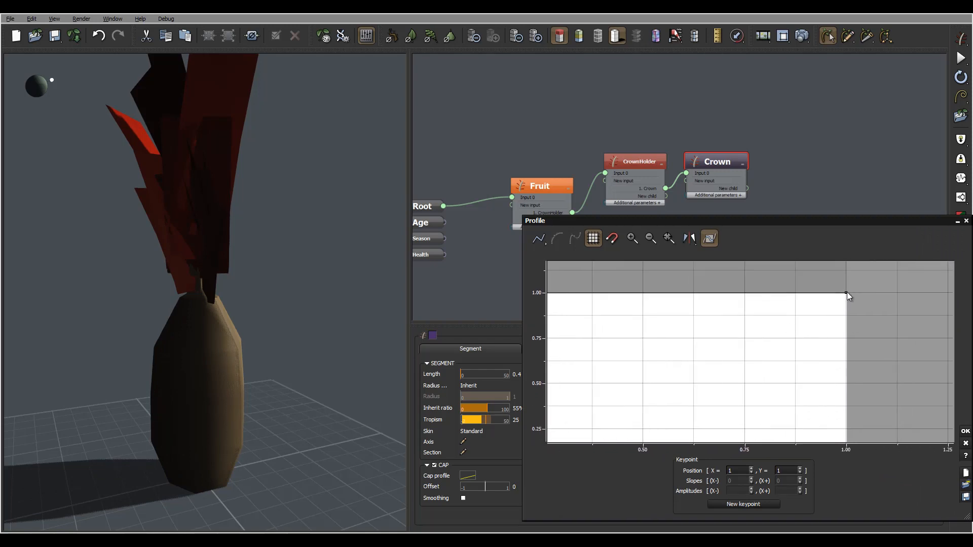
pyautogui.moveTo(847, 297); pyautogui.dragTo(847, 435)
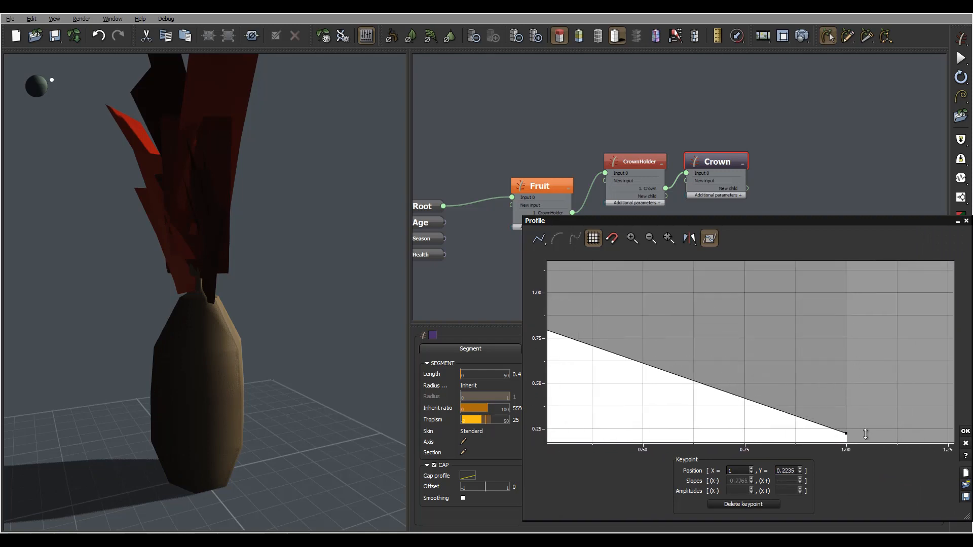
pyautogui.moveTo(181, 230); pyautogui.dragTo(327, 152, button='right')
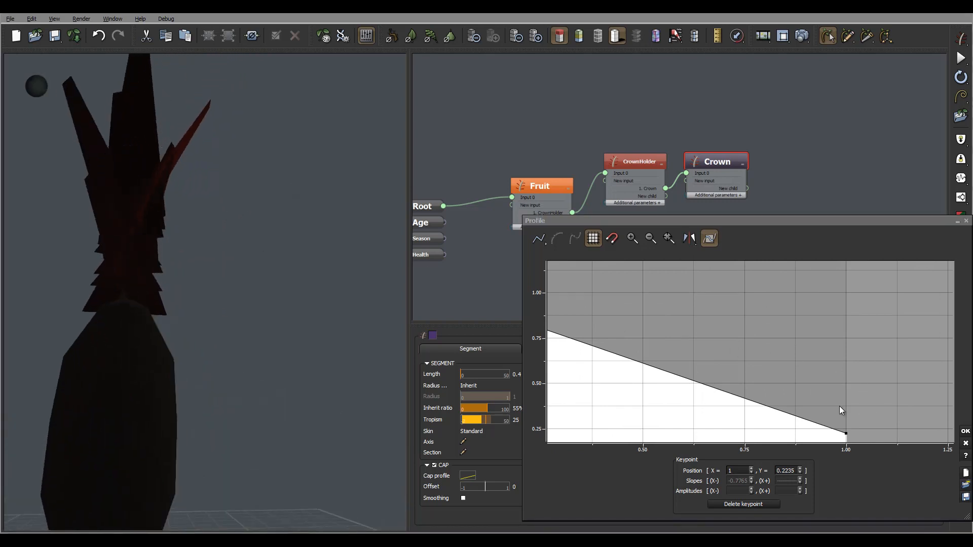
pyautogui.moveTo(835, 408); pyautogui.dragTo(876, 404)
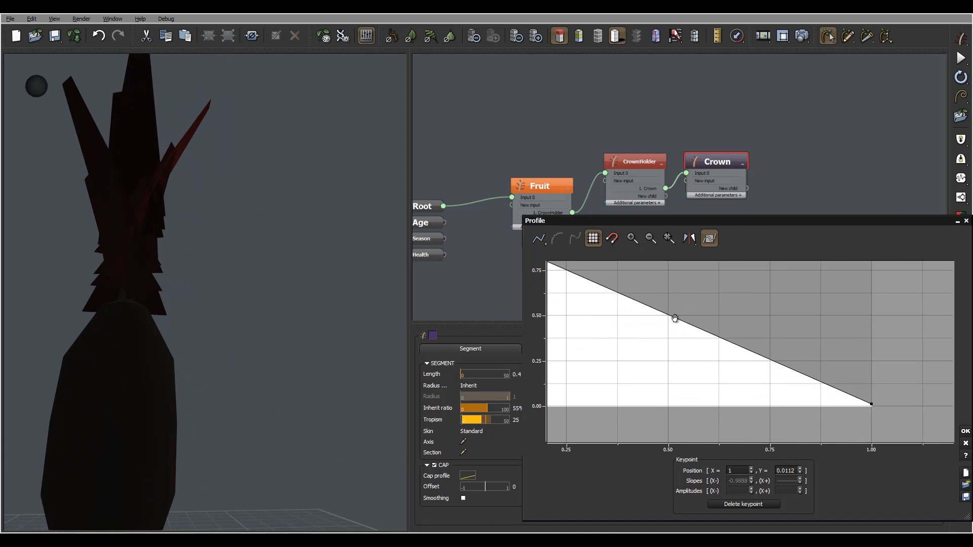
# Step: Add a width profile keypoint at about X 0.10, Y 0.91, lower the start to about Y 0.73, and smooth the curve
pyautogui.moveTo(675, 318); pyautogui.dragTo(793, 374)
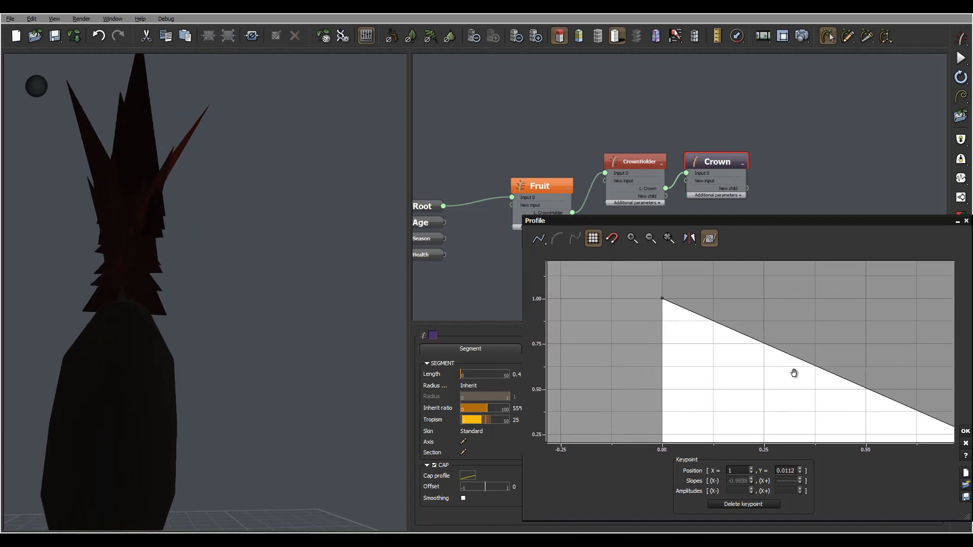
pyautogui.click(703, 314)
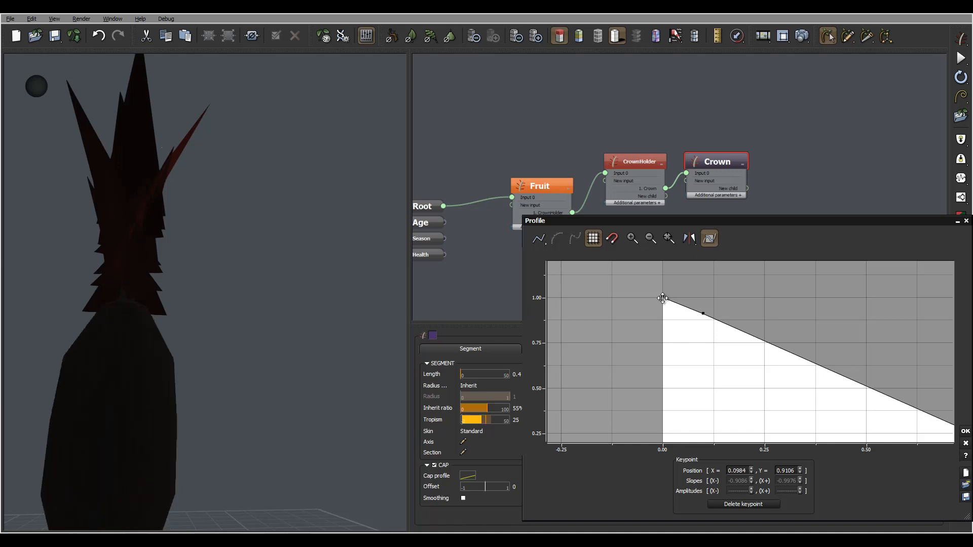
pyautogui.moveTo(662, 298); pyautogui.dragTo(662, 346)
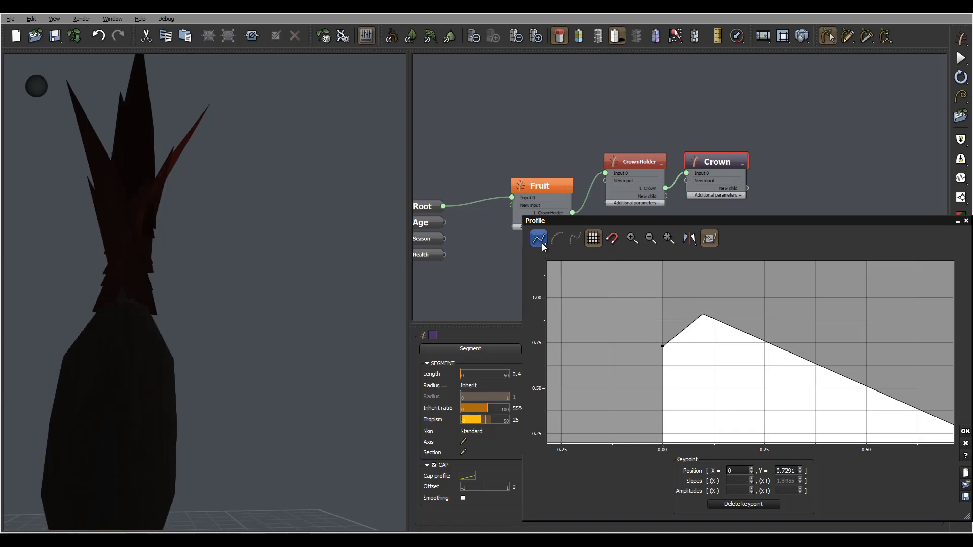
pyautogui.click(573, 246)
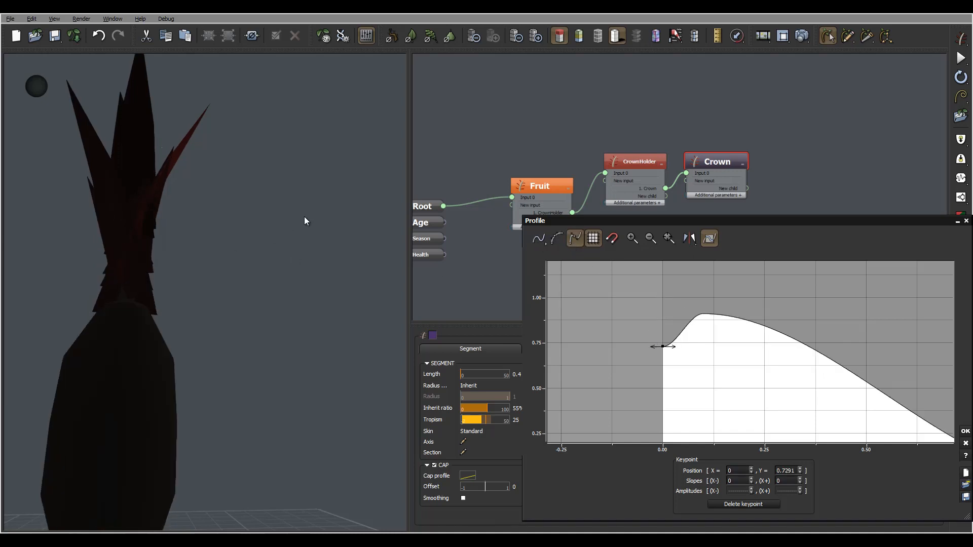
# Step: Drop the width curve's start to zero and place a steep keypoint at about X 0.01, Y 0.21 with slopes of about 10.2
pyautogui.moveTo(304, 216); pyautogui.dragTo(91, 284, button='right')
pyautogui.moveTo(284, 239); pyautogui.dragTo(263, 273, button='right')
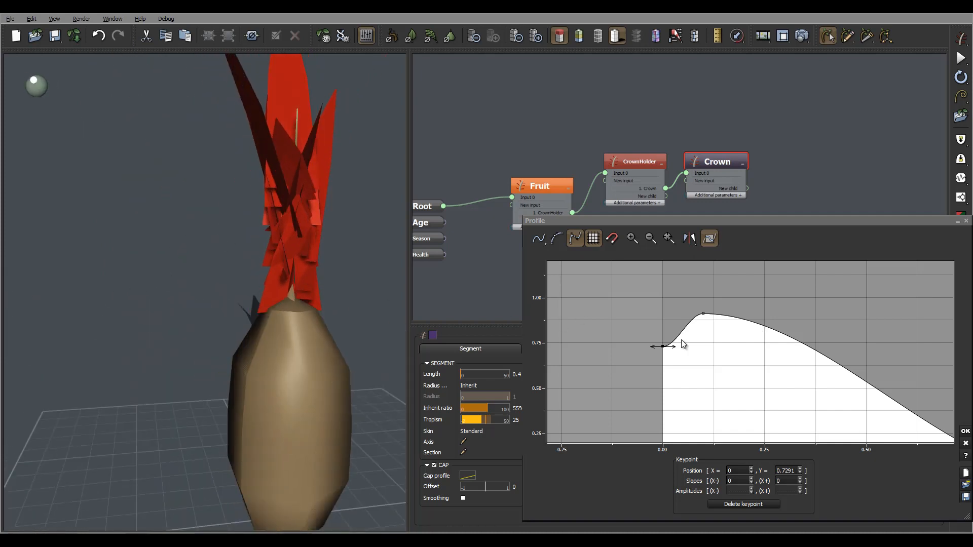
pyautogui.moveTo(675, 348); pyautogui.dragTo(670, 327)
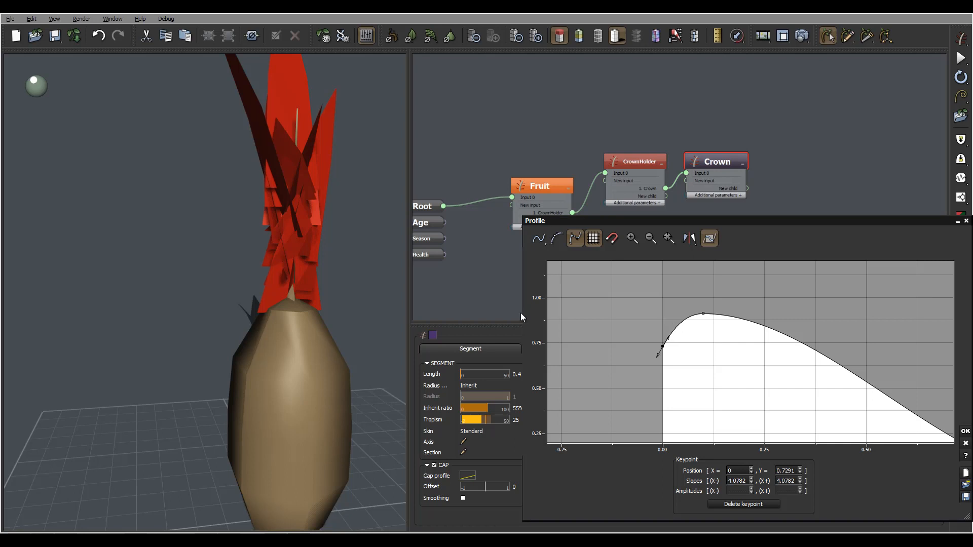
pyautogui.moveTo(738, 359); pyautogui.dragTo(682, 292)
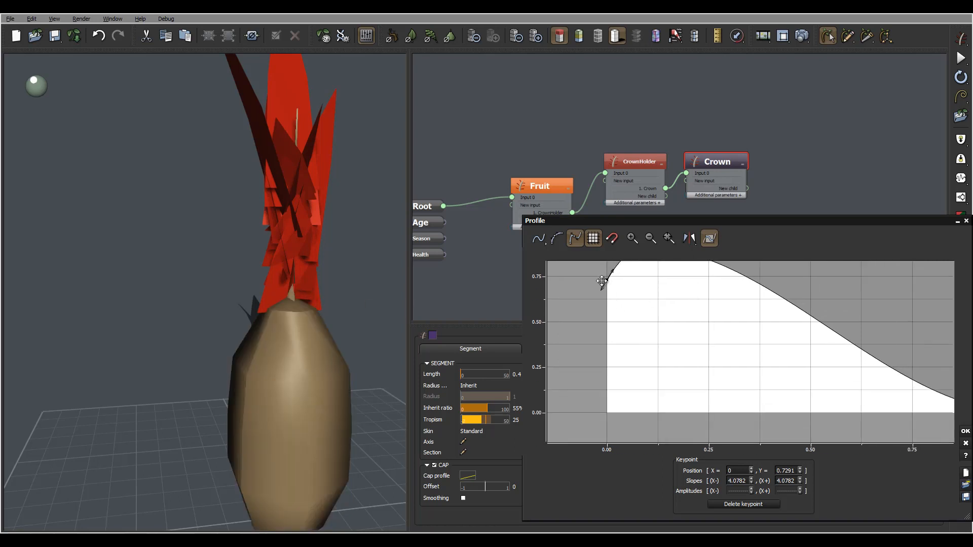
pyautogui.moveTo(603, 281); pyautogui.dragTo(602, 333)
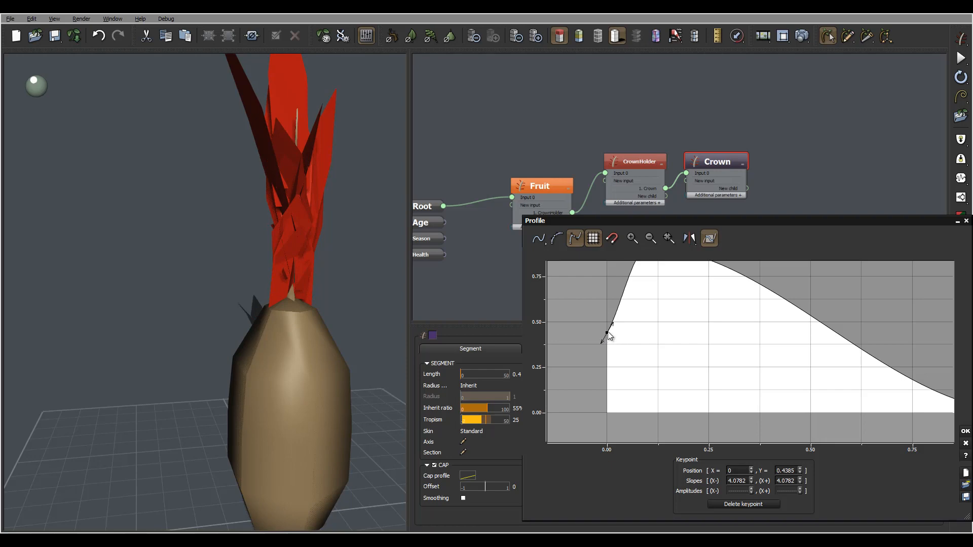
pyautogui.moveTo(607, 333); pyautogui.dragTo(615, 361)
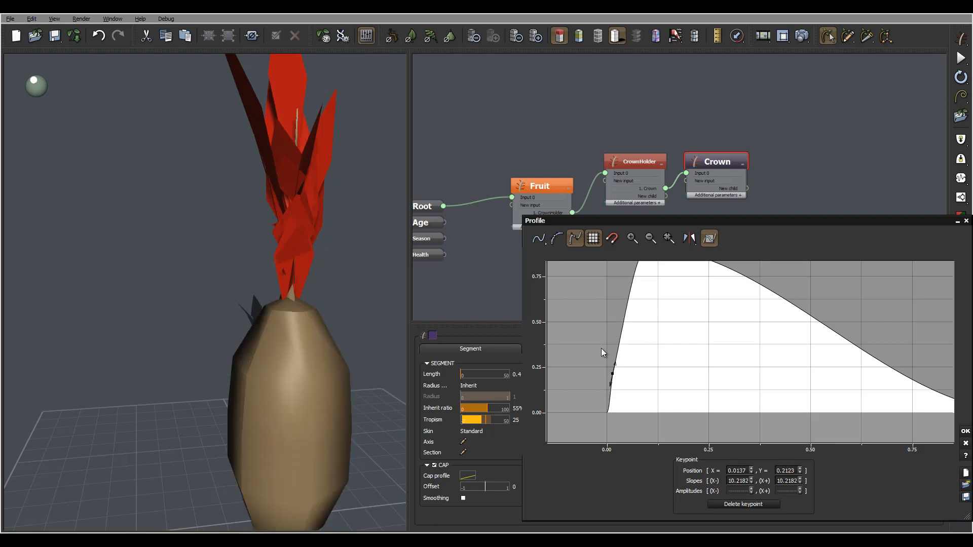
# Step: Move the width curve's peak keypoint to about X 0.23, Y 0.51
pyautogui.moveTo(307, 226); pyautogui.dragTo(168, 201)
pyautogui.moveTo(168, 202); pyautogui.dragTo(278, 202, button='right')
pyautogui.scroll(-4, 213, 246)
pyautogui.moveTo(743, 302); pyautogui.dragTo(754, 353, button='right')
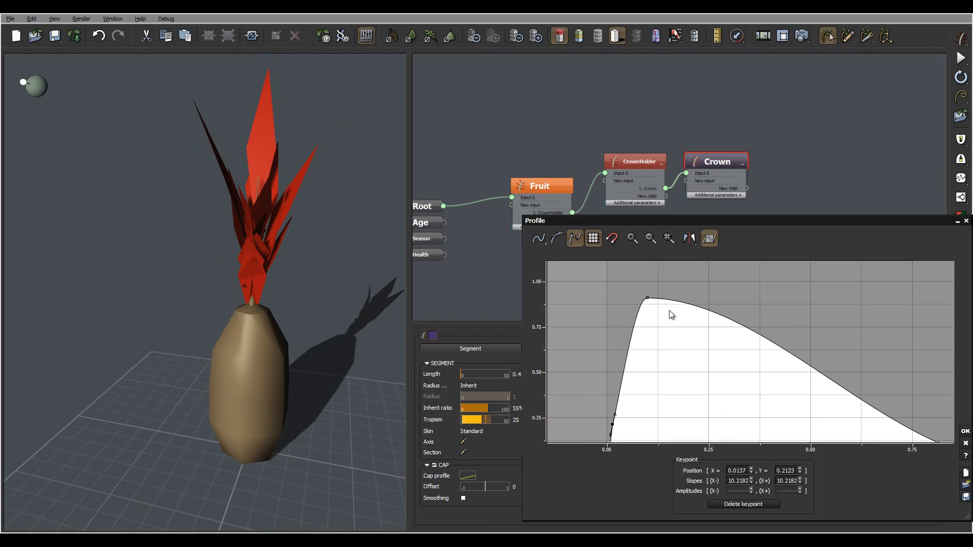
pyautogui.moveTo(648, 300); pyautogui.dragTo(700, 371)
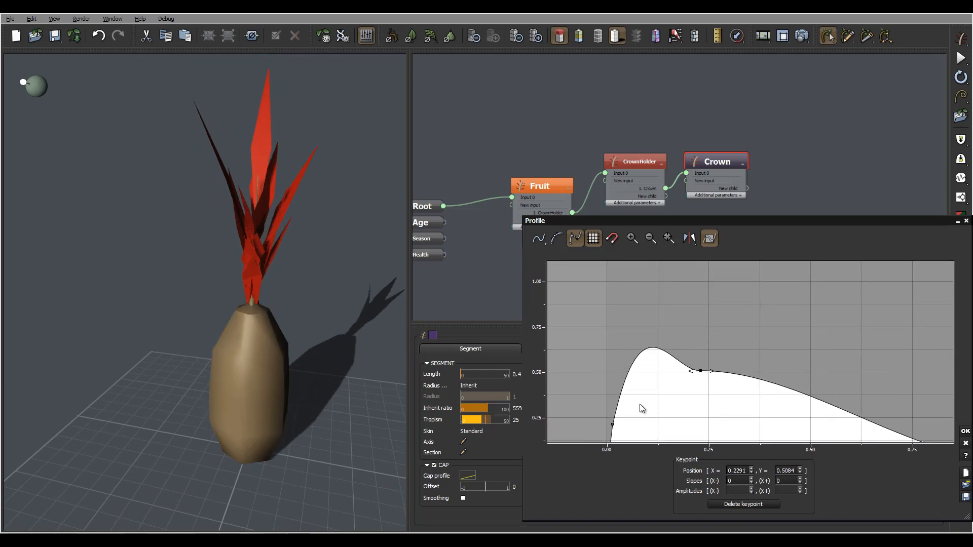
# Step: Flatten the hump in the blade width curve by adding a keypoint at about X 0.07, Y 0.49
pyautogui.moveTo(640, 406); pyautogui.dragTo(634, 336, button='right')
pyautogui.moveTo(216, 251); pyautogui.dragTo(313, 258, button='right')
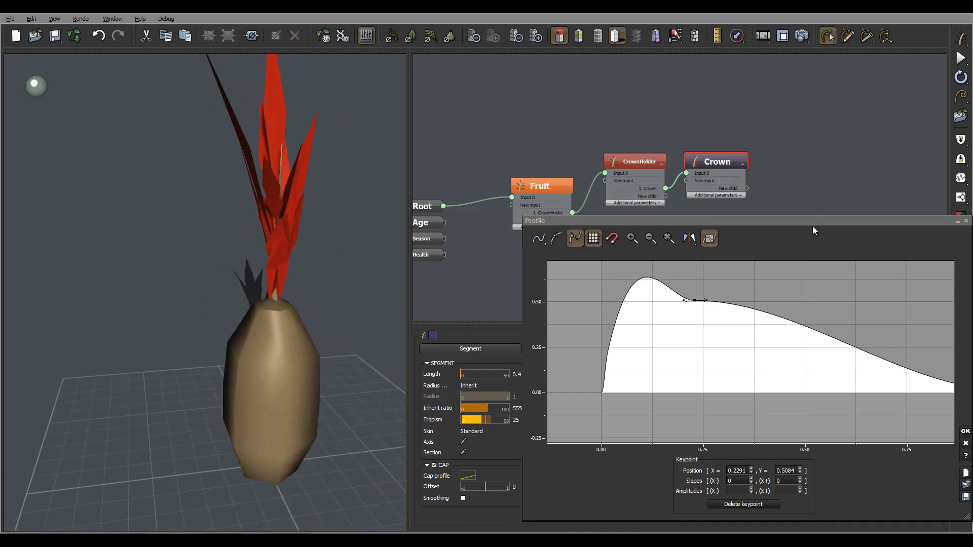
pyautogui.moveTo(673, 303); pyautogui.dragTo(713, 313, button='right')
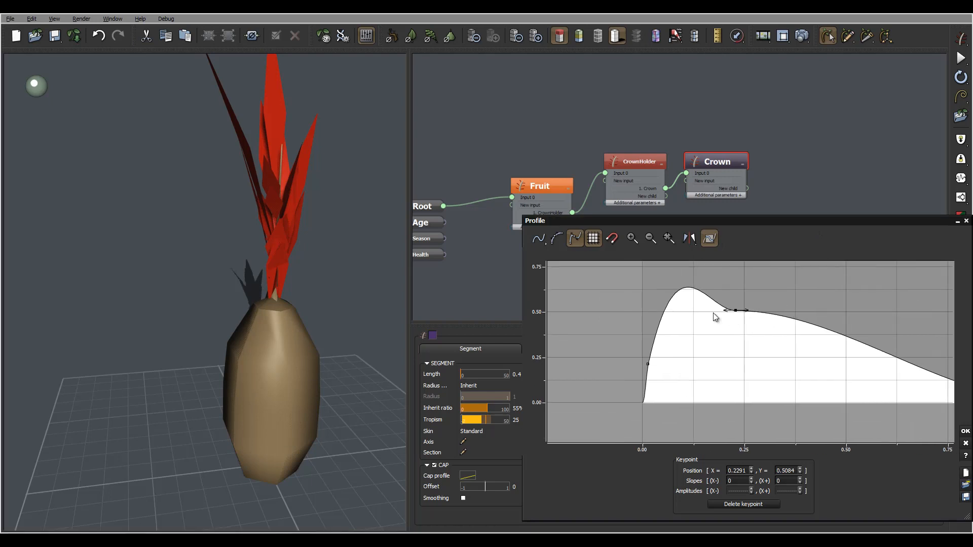
pyautogui.click(685, 288)
pyautogui.click(604, 289)
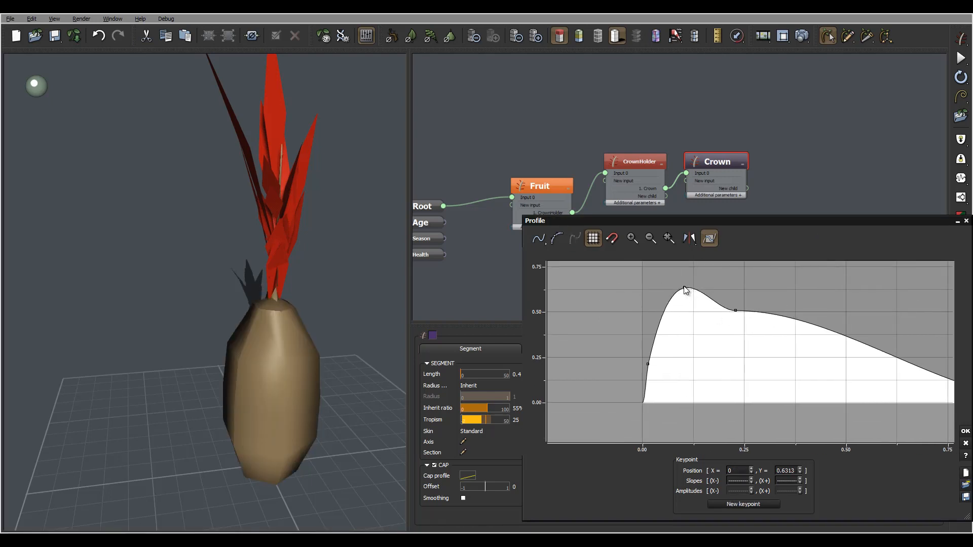
pyautogui.moveTo(684, 288); pyautogui.dragTo(671, 315)
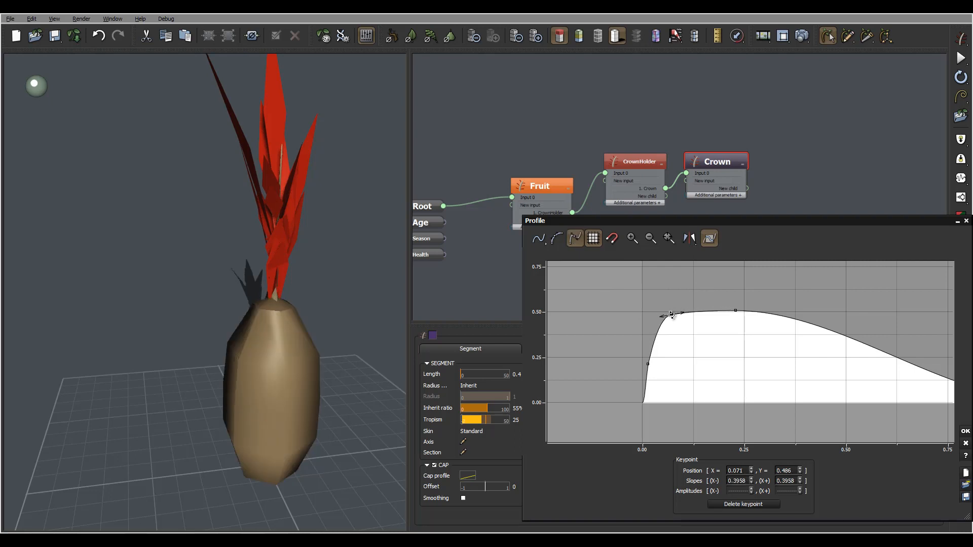
pyautogui.moveTo(216, 286); pyautogui.dragTo(375, 285, button='right')
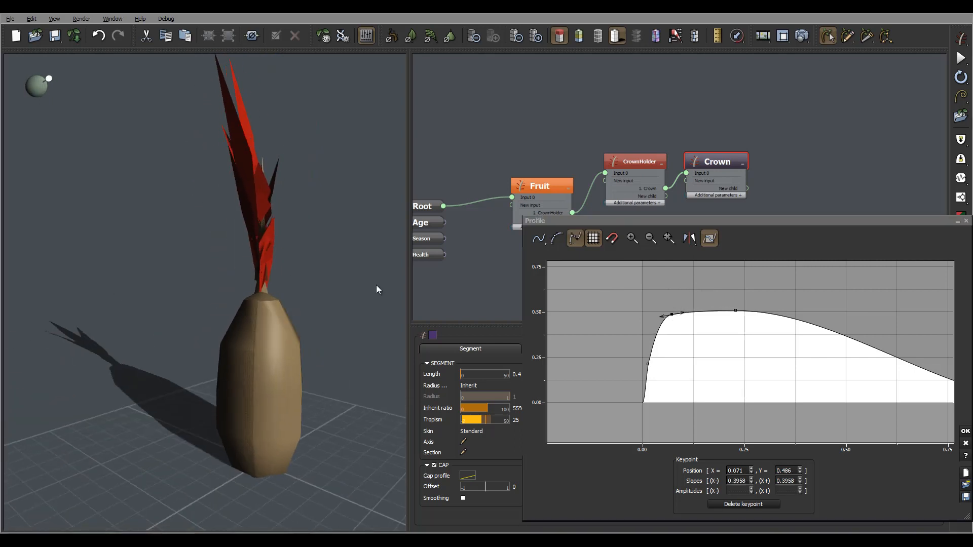
# Step: Try the width curve's X 0.23 keypoint at about X 0.49, Y 0.50, and return it to about X 0.23, Y 0.49
pyautogui.moveTo(738, 318); pyautogui.dragTo(606, 312, button='middle')
pyautogui.moveTo(602, 310); pyautogui.dragTo(706, 311)
pyautogui.moveTo(379, 237); pyautogui.dragTo(273, 224, button='right')
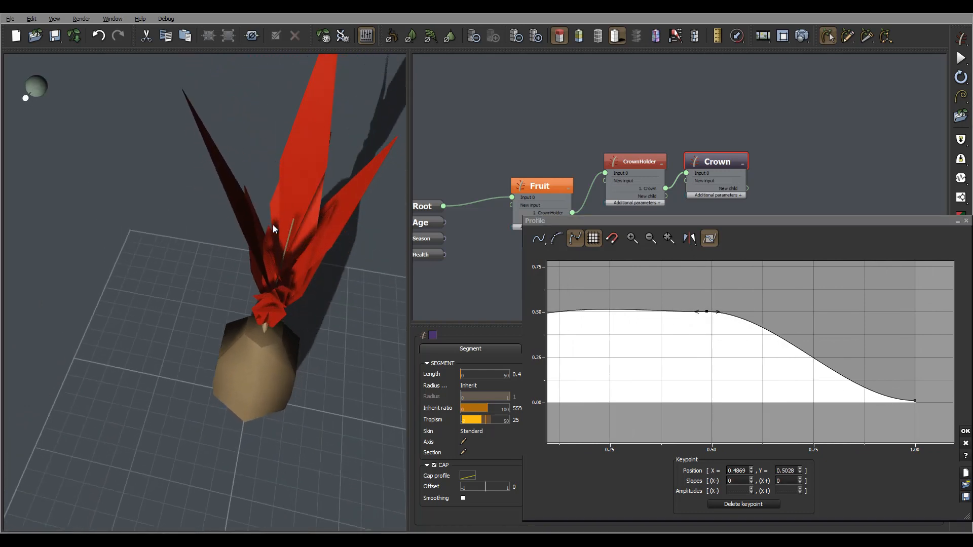
pyautogui.click(758, 288)
pyautogui.moveTo(706, 311); pyautogui.dragTo(604, 315)
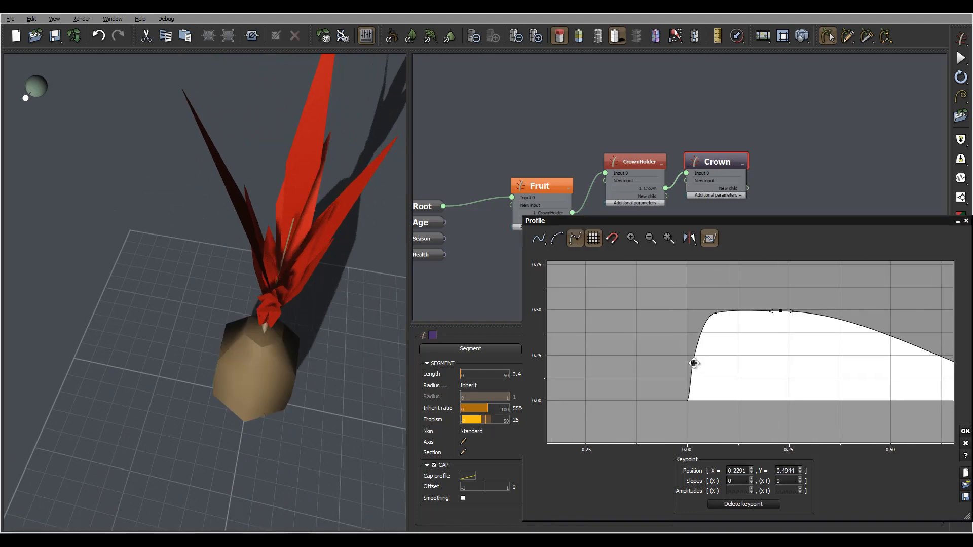
# Step: Adjust the steep keypoint near the start of the Crown's blade width curve and accept the curve
pyautogui.moveTo(692, 362); pyautogui.dragTo(669, 332)
pyautogui.moveTo(246, 232); pyautogui.dragTo(314, 238)
pyautogui.click(965, 430)
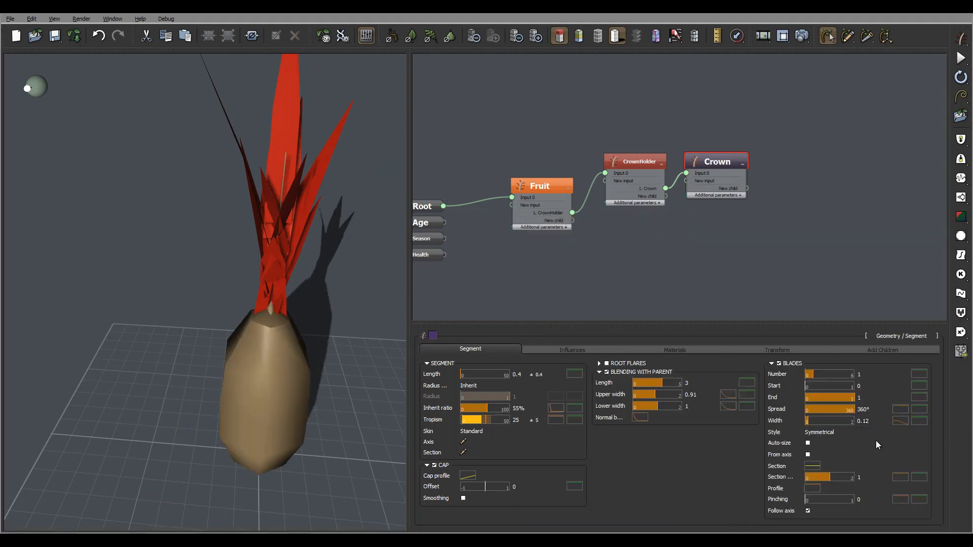
# Step: Lower the start keypoint of the Crown's blade section curve to about Y -0.04 and accept the curve
pyautogui.click(817, 467)
pyautogui.scroll(-2, 816, 355)
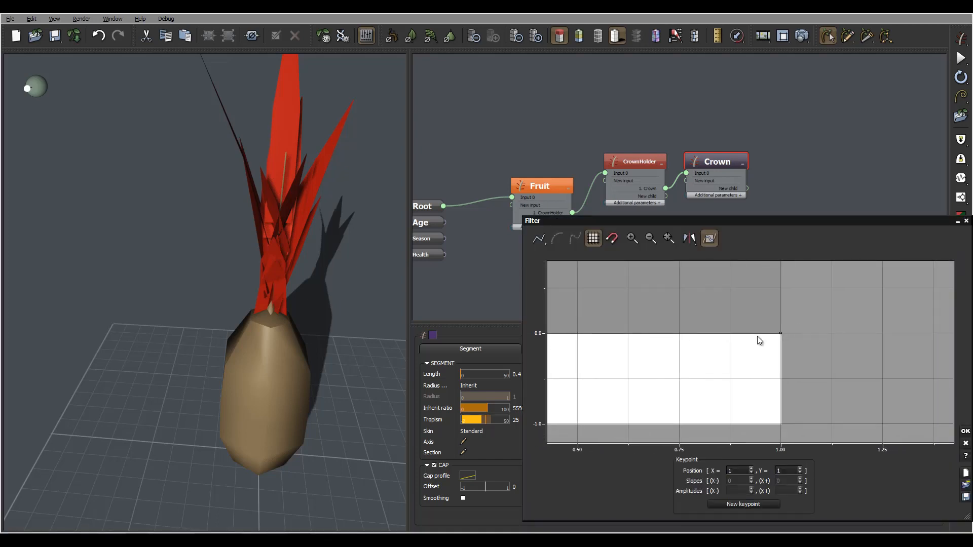
pyautogui.moveTo(707, 349); pyautogui.dragTo(889, 347, button='middle')
pyautogui.moveTo(594, 335); pyautogui.dragTo(642, 336, button='middle')
pyautogui.moveTo(603, 331)
pyautogui.mouseDown()
pyautogui.moveTo(597, 342)
pyautogui.moveTo(598, 334)
pyautogui.mouseUp()
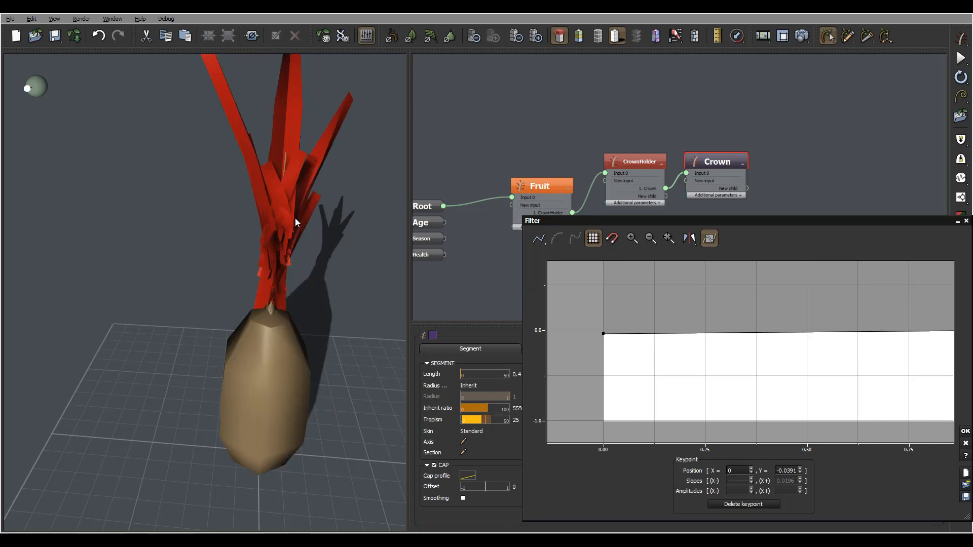
pyautogui.moveTo(295, 222); pyautogui.dragTo(284, 253)
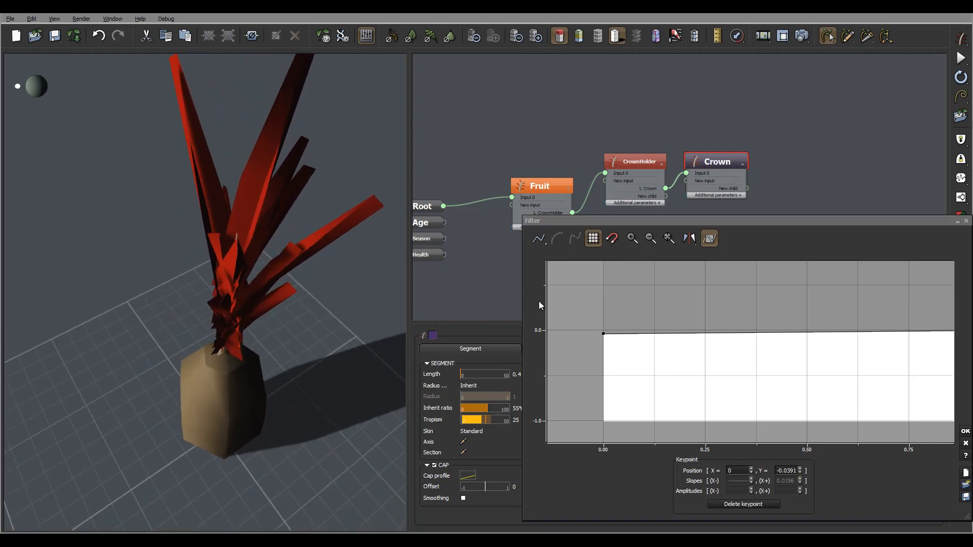
pyautogui.click(966, 431)
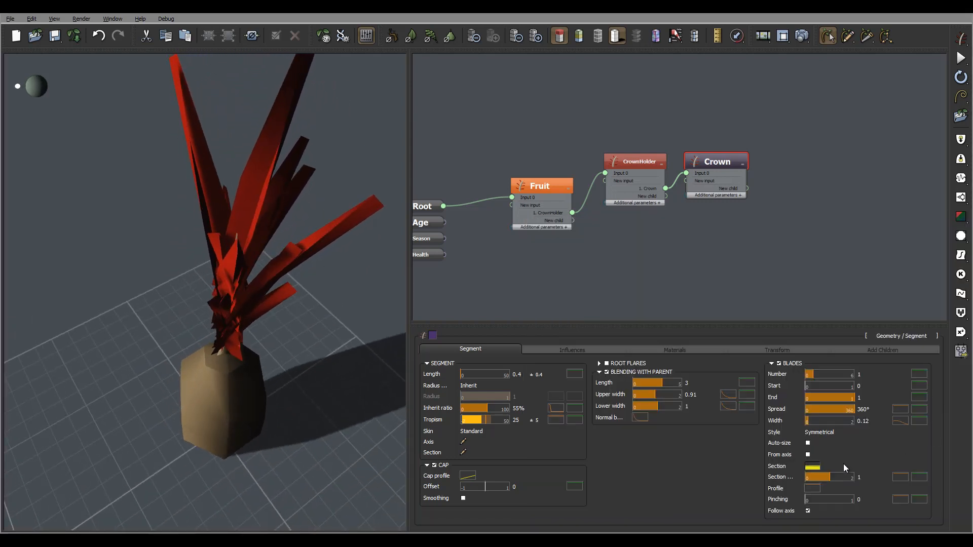
pyautogui.moveTo(226, 161); pyautogui.dragTo(281, 184)
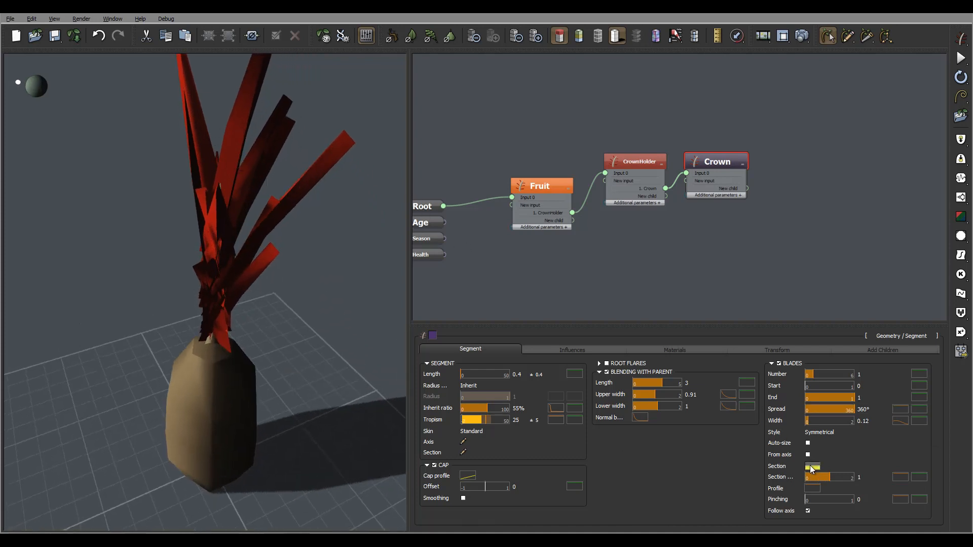
# Step: Reduce the blade section scale of the Crown segments to 0.14
pyautogui.moveTo(810, 477)
pyautogui.mouseDown()
pyautogui.moveTo(794, 476)
pyautogui.moveTo(836, 476)
pyautogui.moveTo(815, 477)
pyautogui.mouseUp()
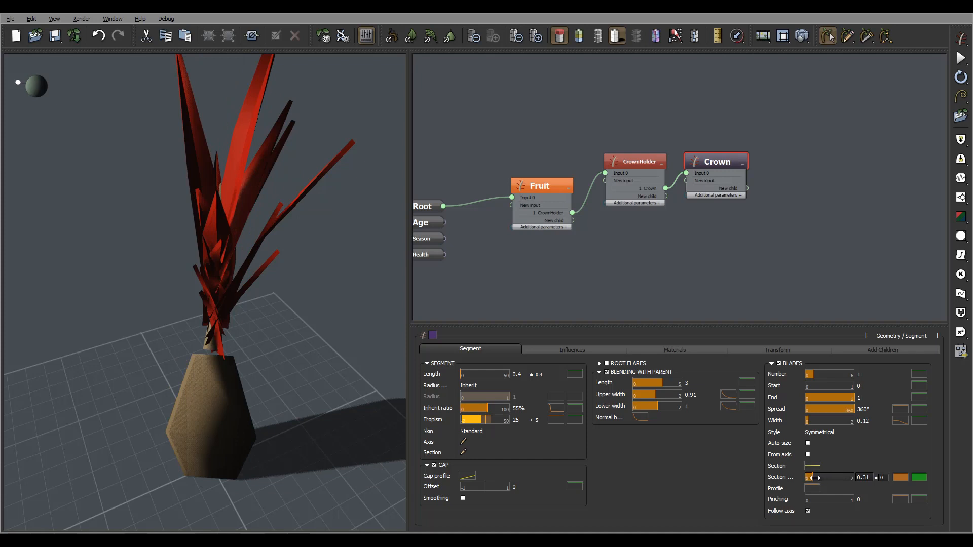
pyautogui.moveTo(810, 478); pyautogui.dragTo(808, 478)
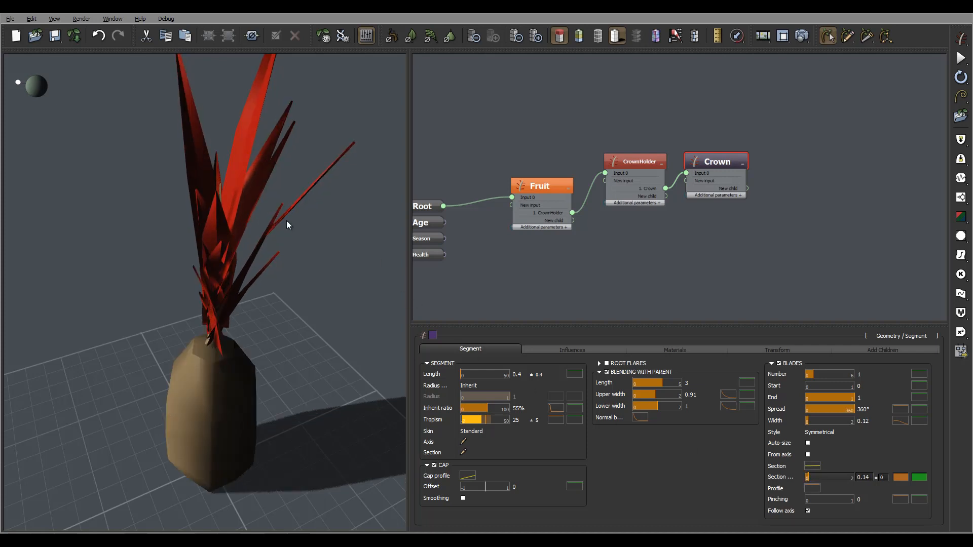
pyautogui.moveTo(284, 223); pyautogui.dragTo(308, 203)
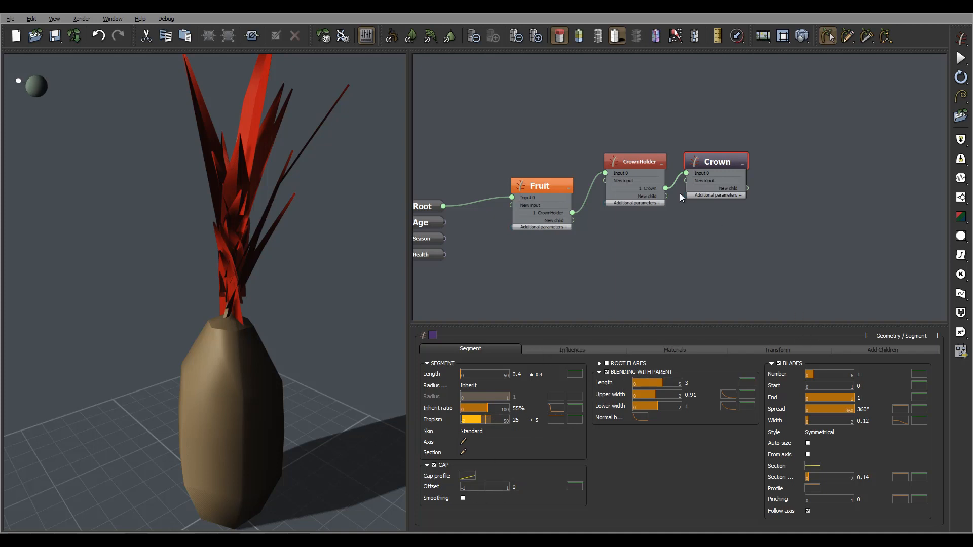
# Step: Set the number of Crown segments distributed on the CrownHolder to 14
pyautogui.click(649, 156)
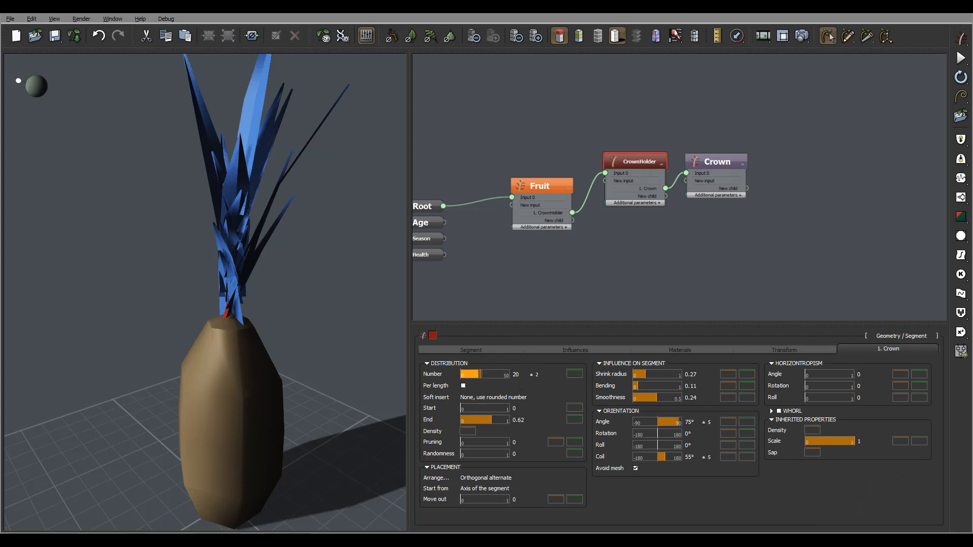
pyautogui.moveTo(178, 302); pyautogui.dragTo(140, 297)
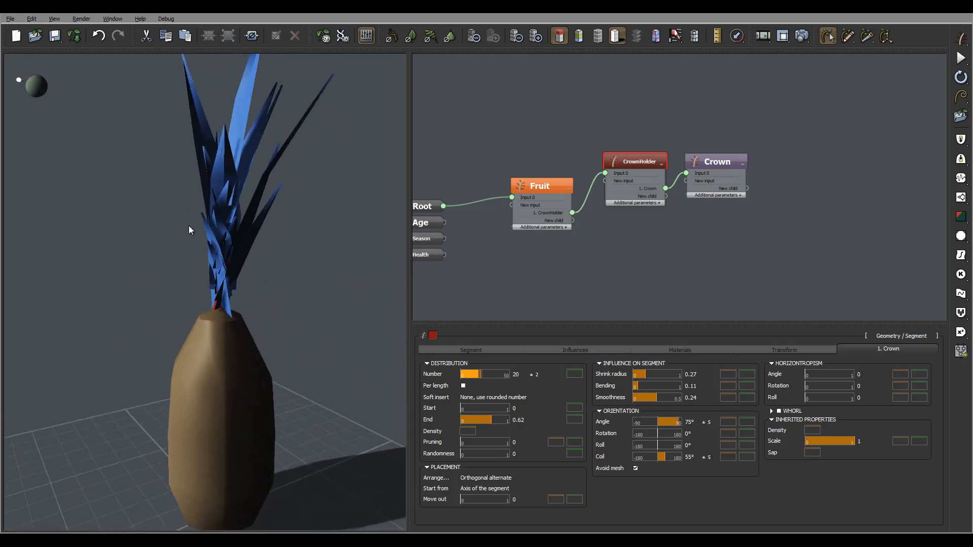
pyautogui.moveTo(190, 230); pyautogui.dragTo(345, 231)
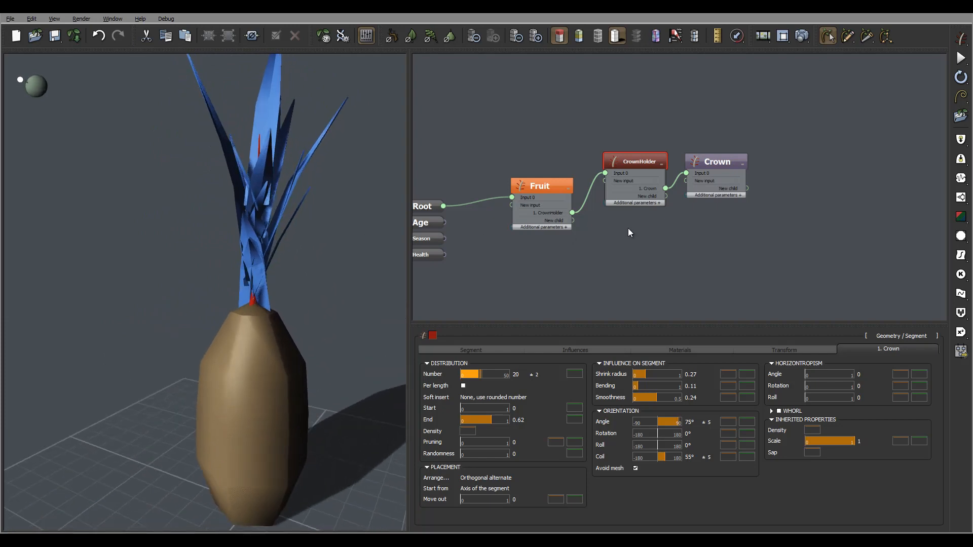
pyautogui.doubleClick(518, 375)
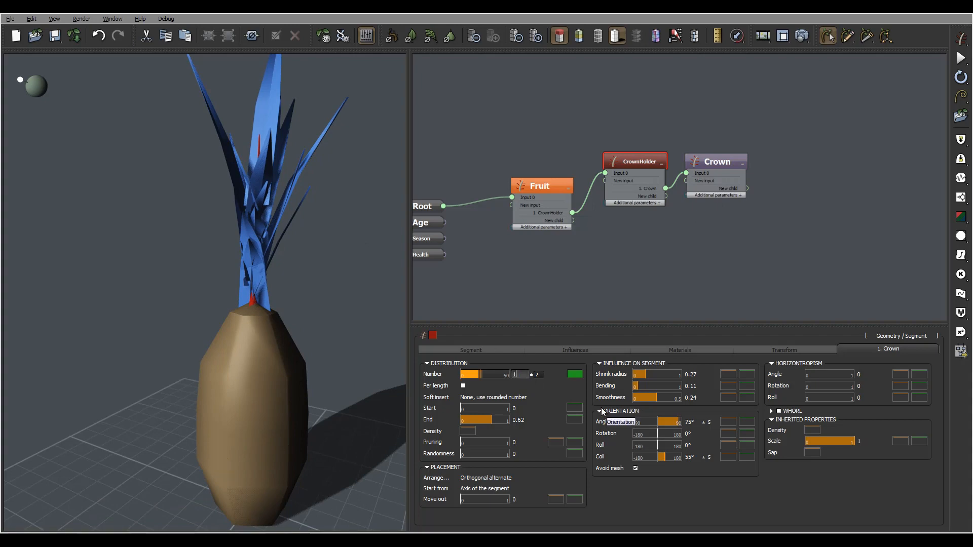
pyautogui.press('Return')
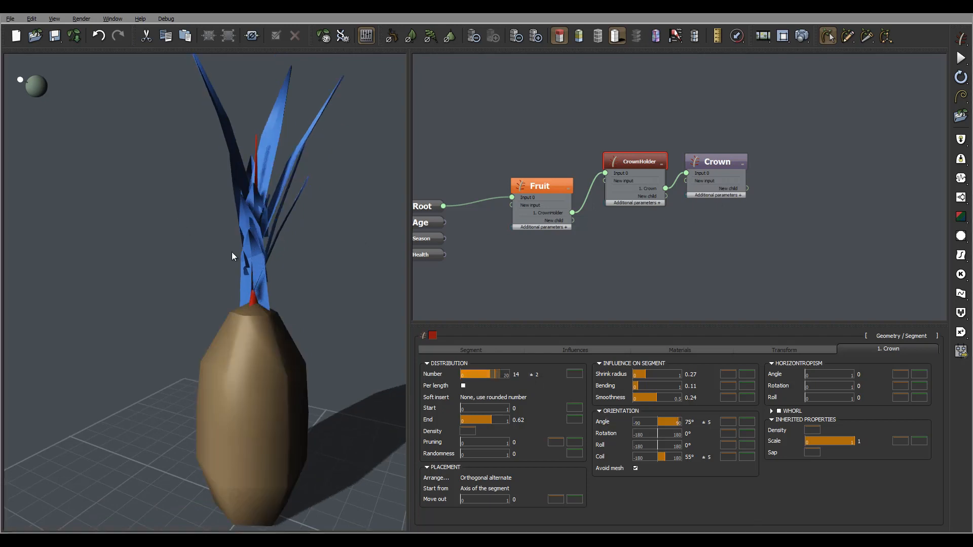
# Step: Reduce the distribution end of the Crown segments along the CrownHolder to 0.39
pyautogui.moveTo(232, 251)
pyautogui.mouseDown(button='right')
pyautogui.moveTo(309, 242)
pyautogui.moveTo(229, 267)
pyautogui.mouseUp(button='right')
pyautogui.moveTo(229, 270); pyautogui.dragTo(349, 273)
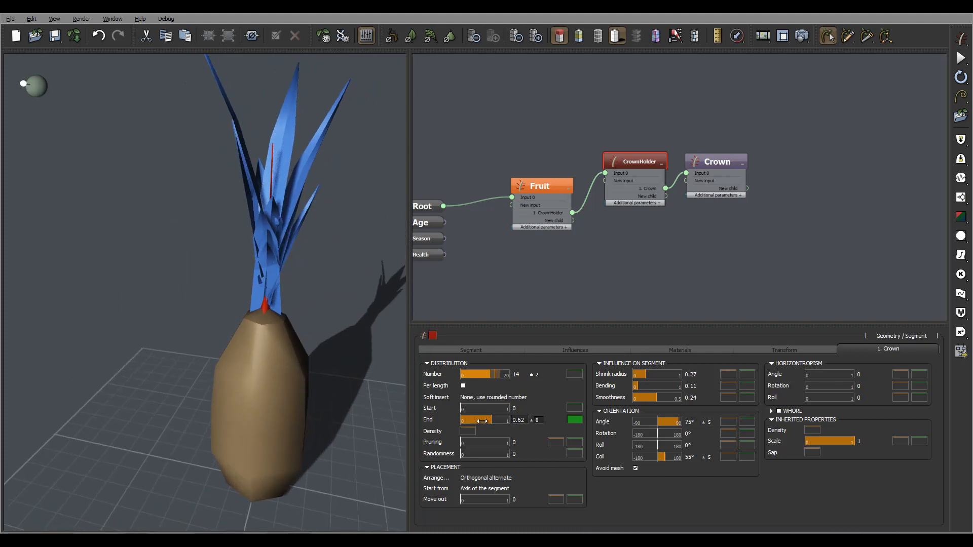
pyautogui.moveTo(489, 416); pyautogui.dragTo(481, 421)
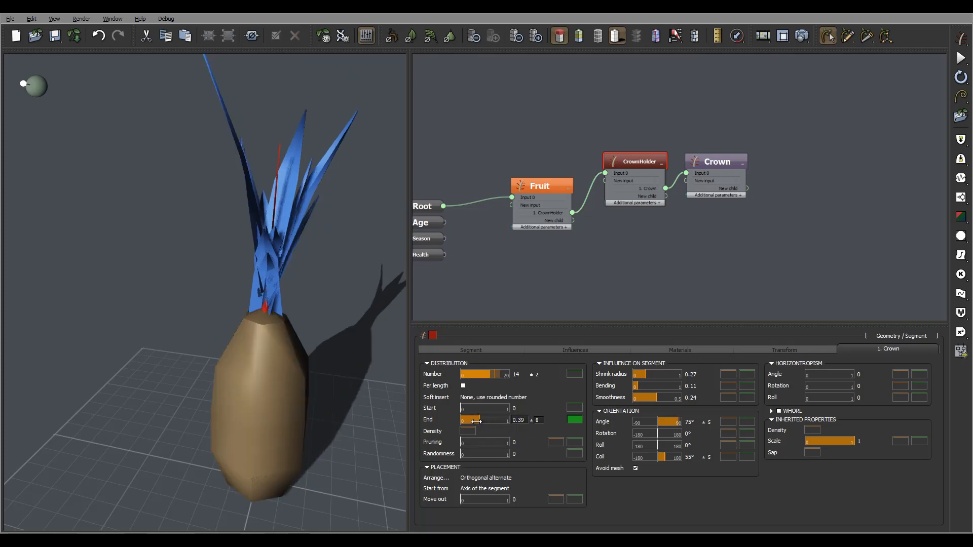
pyautogui.moveTo(165, 330); pyautogui.dragTo(224, 305, button='right')
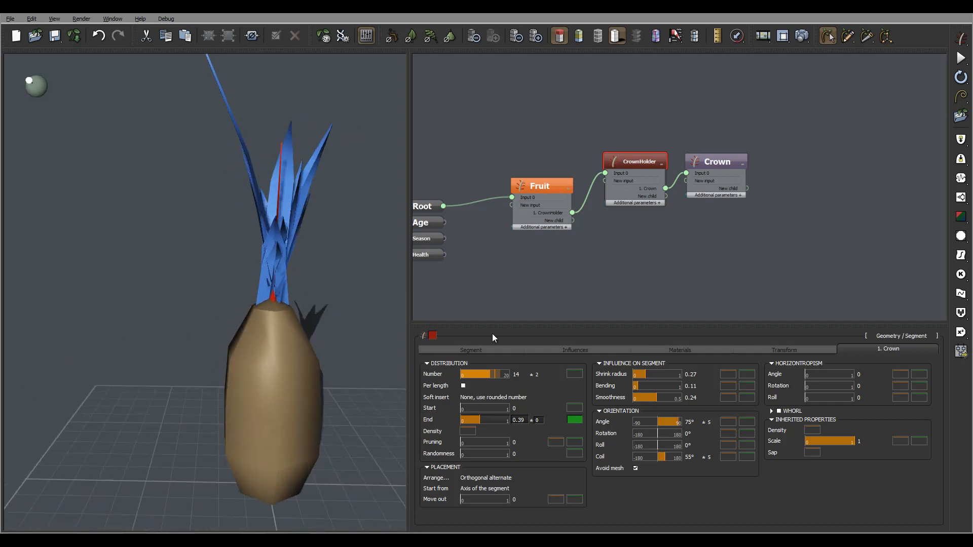
# Step: Set the Crown segment length to 0.6
pyautogui.click(719, 162)
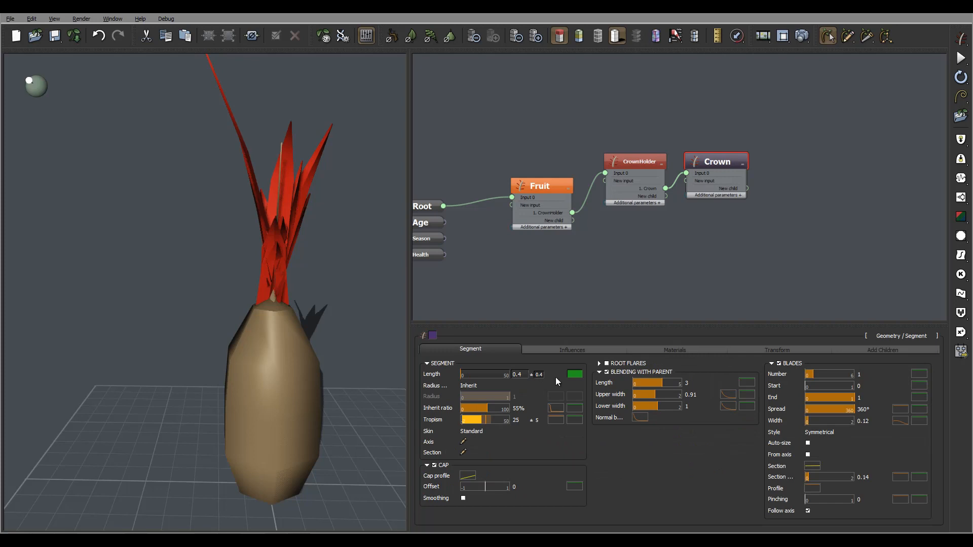
pyautogui.doubleClick(525, 375)
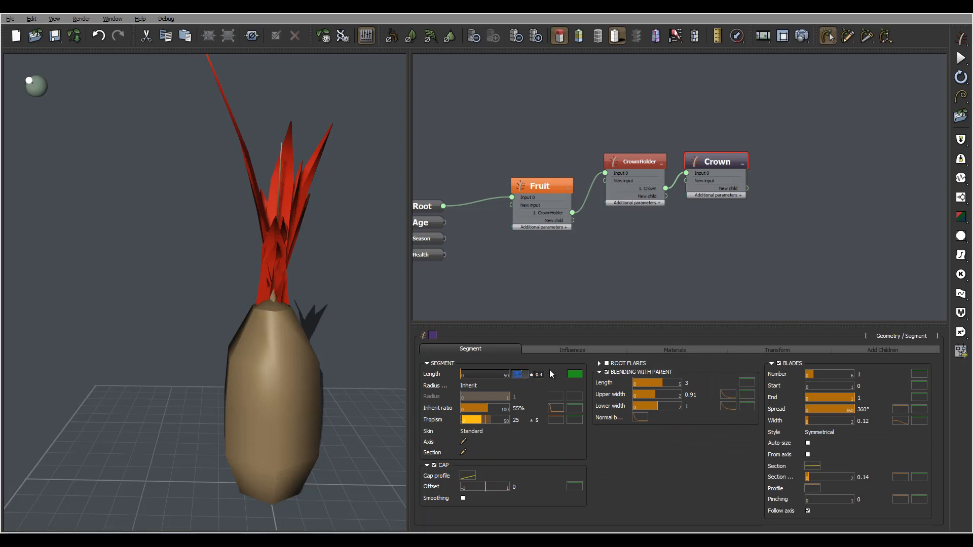
pyautogui.write('0.6')
pyautogui.press('Return')
pyautogui.moveTo(282, 257); pyautogui.dragTo(274, 186)
pyautogui.moveTo(289, 220); pyautogui.dragTo(396, 274)
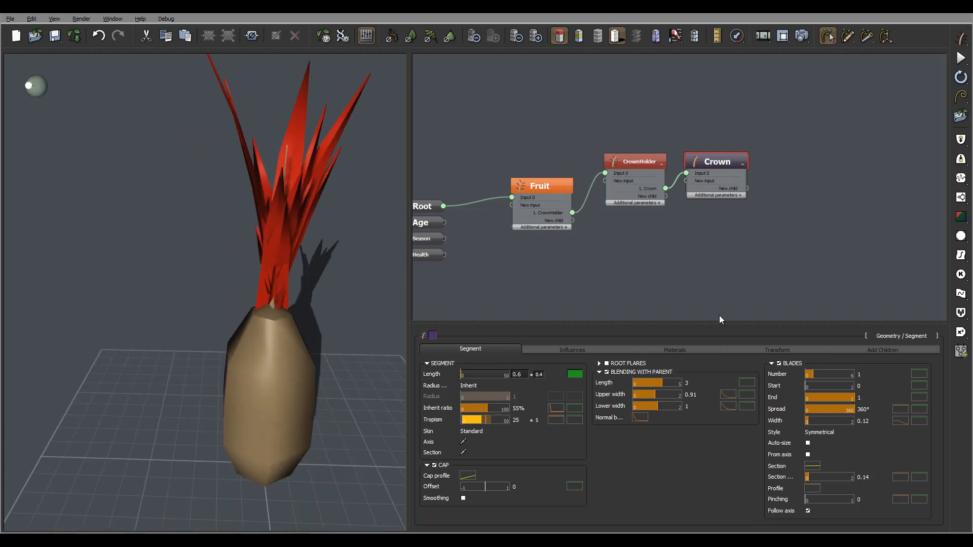
pyautogui.click(644, 157)
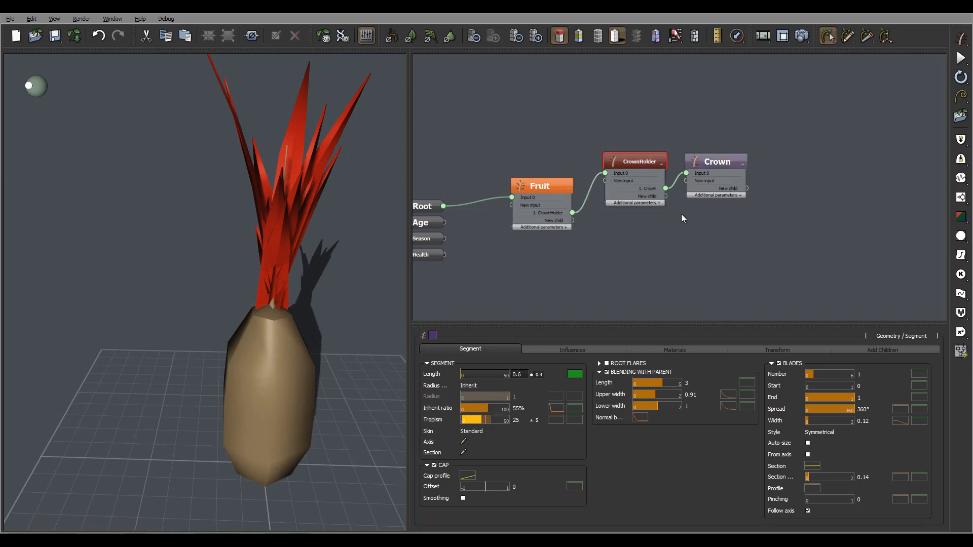
pyautogui.click(252, 283)
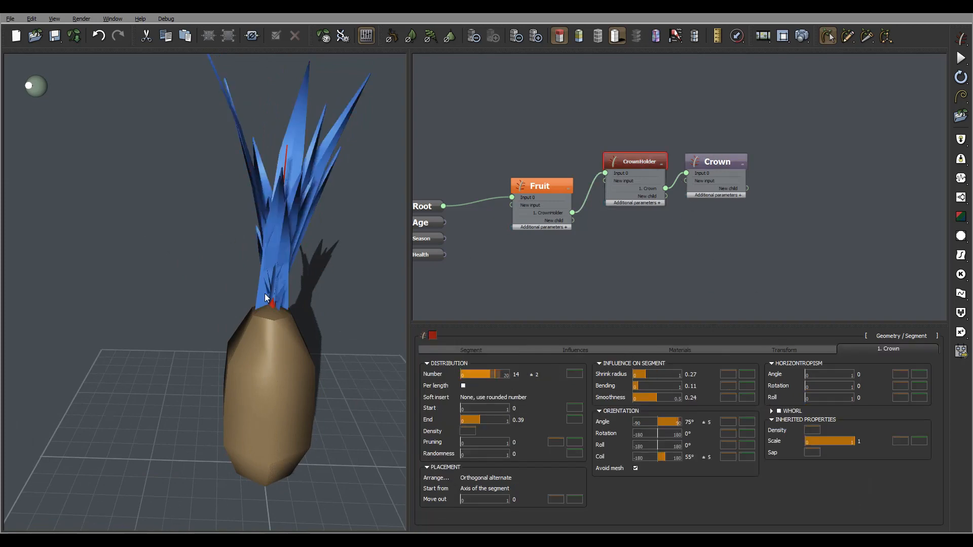
pyautogui.moveTo(264, 294); pyautogui.dragTo(275, 287)
pyautogui.moveTo(275, 287); pyautogui.dragTo(308, 295, button='right')
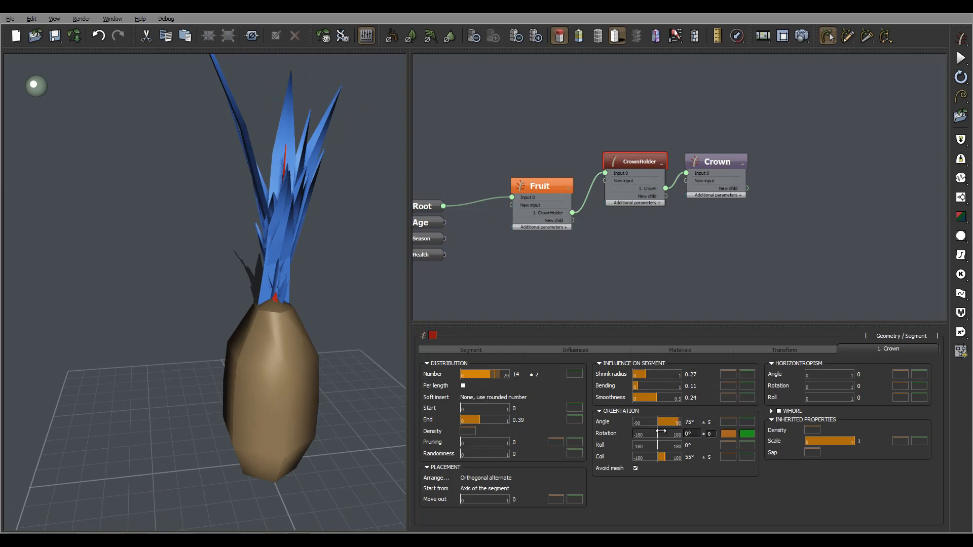
# Step: Shape the Crown length's function-of-parent curve with a keypoint at about X 0.67, Y 0.99 and its end at about Y 0.96
pyautogui.click(726, 160)
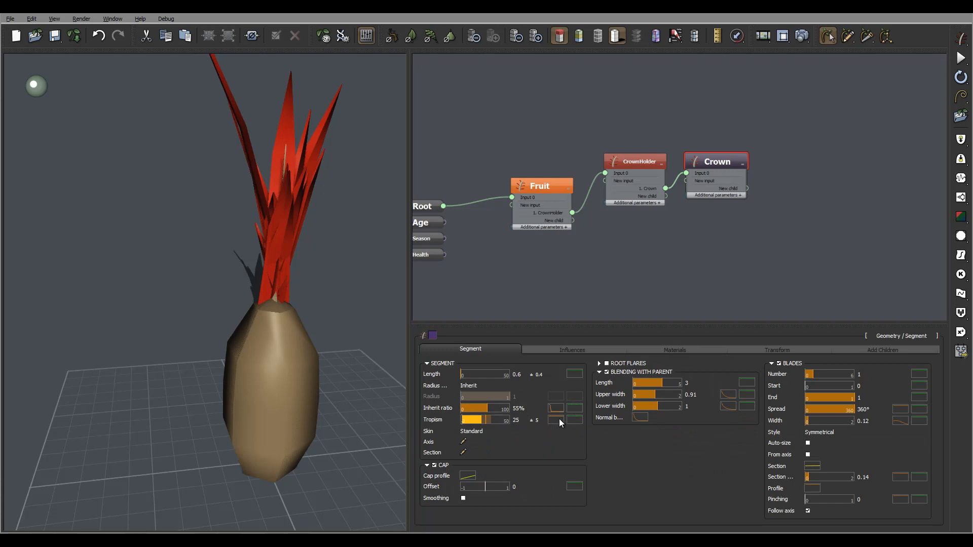
pyautogui.click(575, 374)
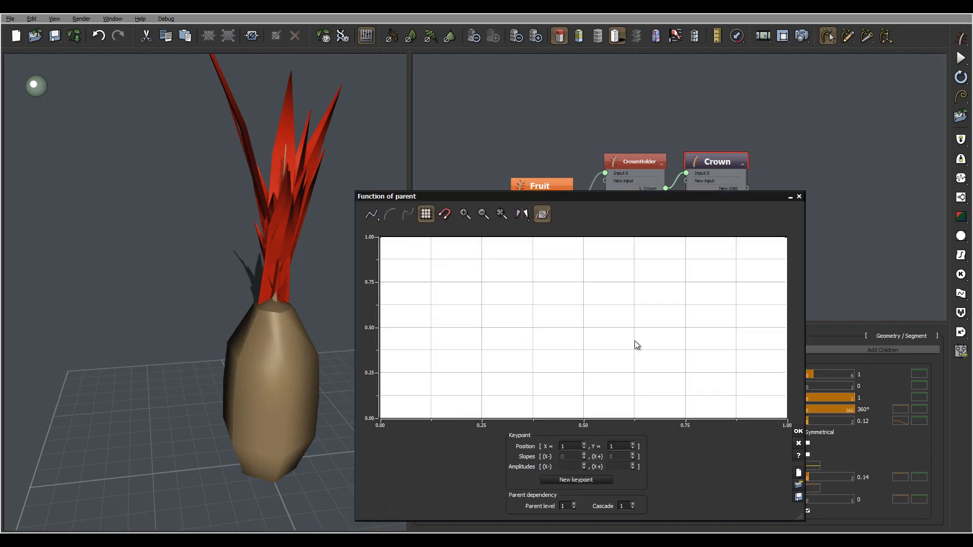
pyautogui.click(620, 271)
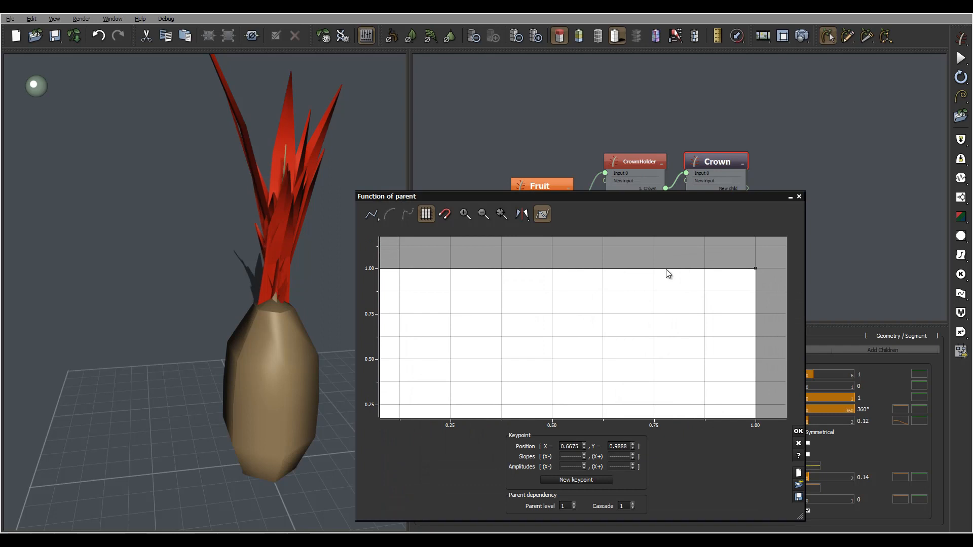
pyautogui.moveTo(755, 269); pyautogui.dragTo(758, 277)
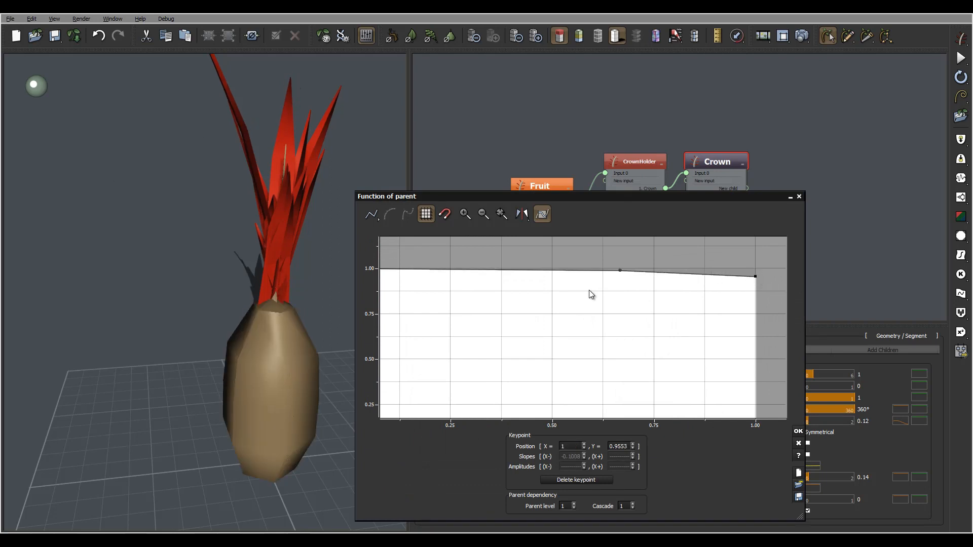
pyautogui.click(798, 431)
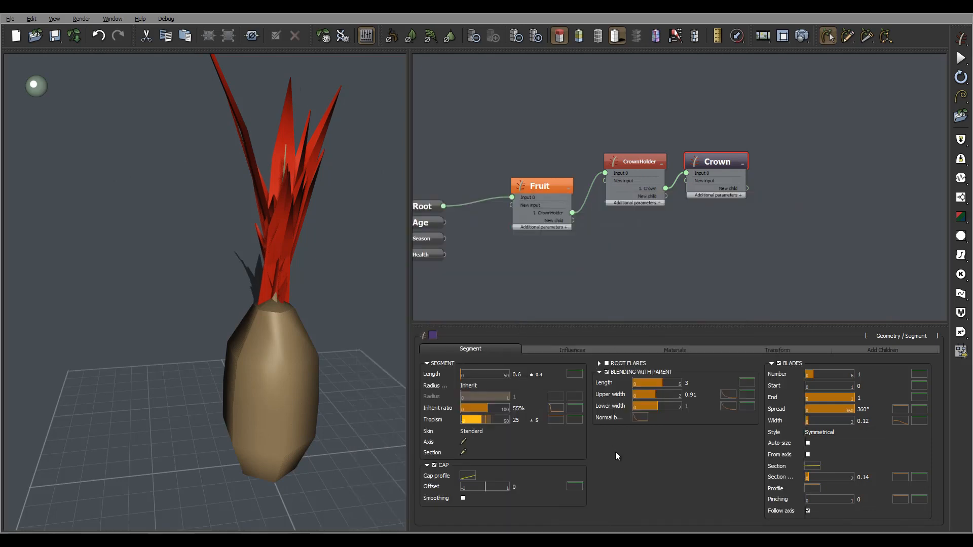
# Step: Shape the Crown tropism's function-of-parent curve with a keypoint at about X 0.64, Y 1 and its end at about Y 0.69
pyautogui.click(575, 421)
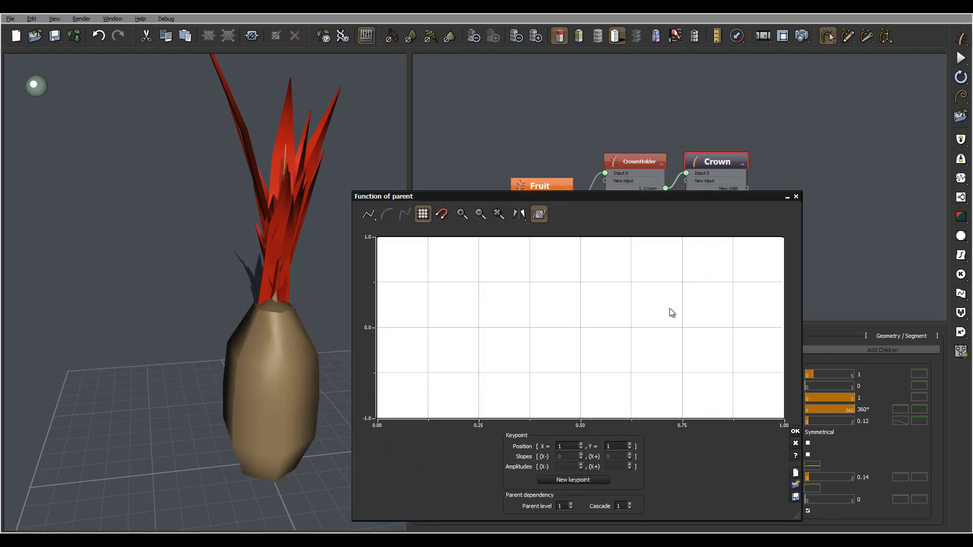
pyautogui.click(615, 266)
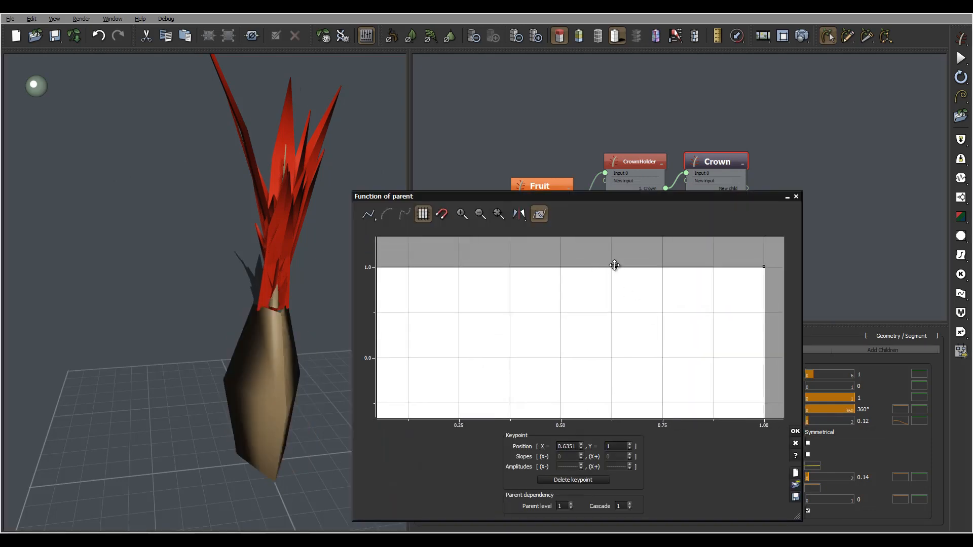
pyautogui.moveTo(764, 267); pyautogui.dragTo(774, 296)
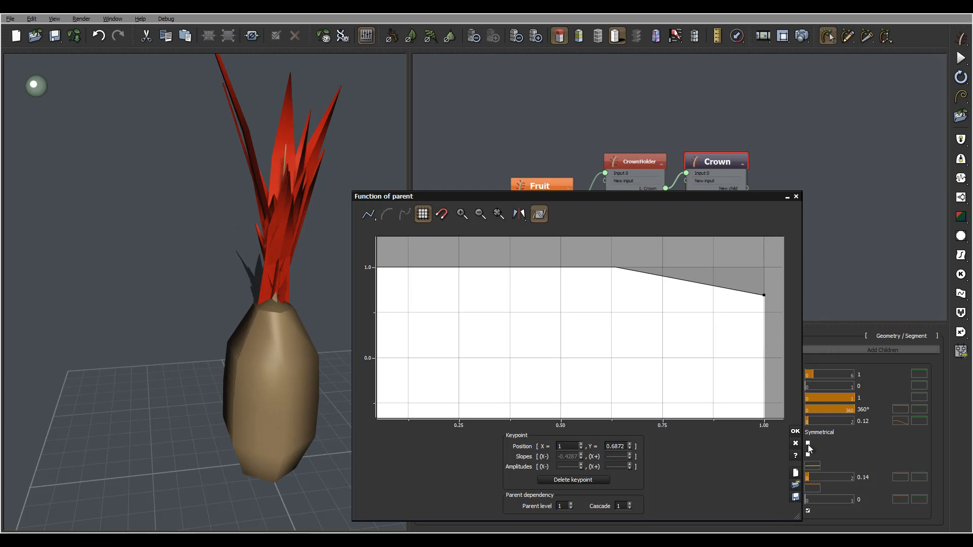
pyautogui.click(795, 431)
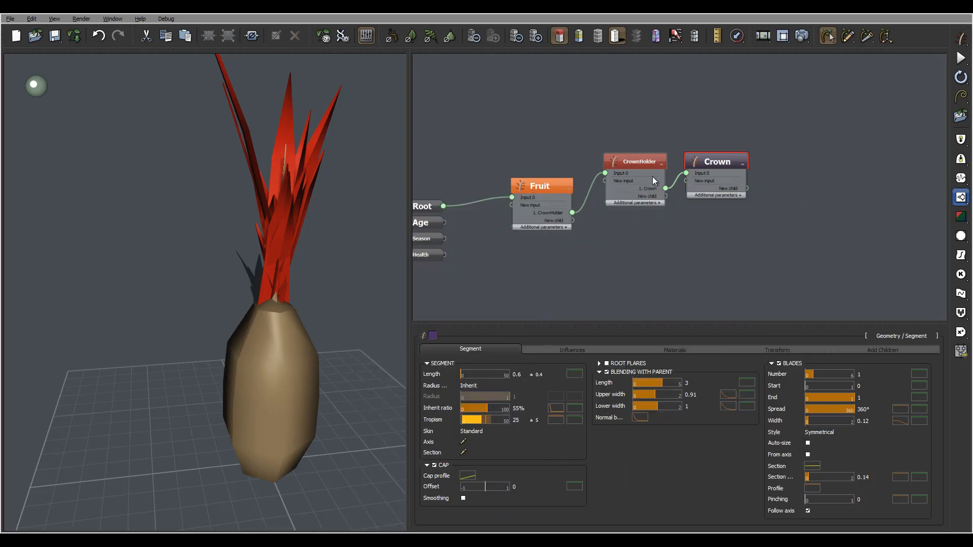
# Step: Select the CrownHolder node and examine the crown's shape around the fruit's tip
pyautogui.click(647, 160)
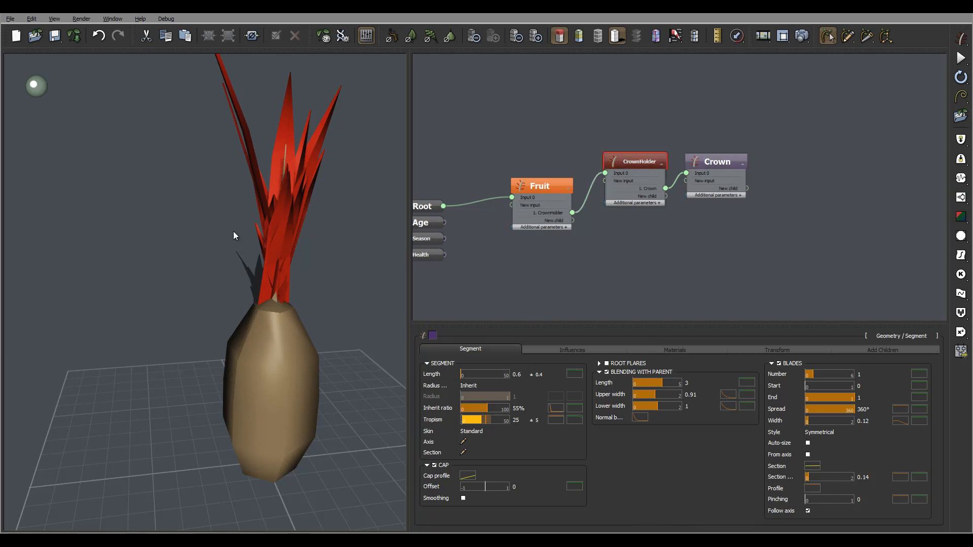
pyautogui.moveTo(302, 262); pyautogui.dragTo(275, 229)
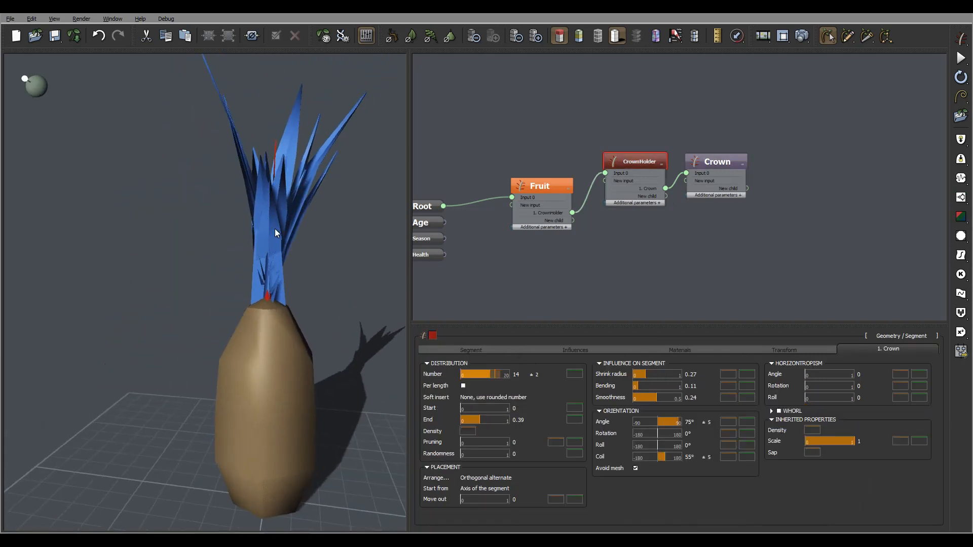
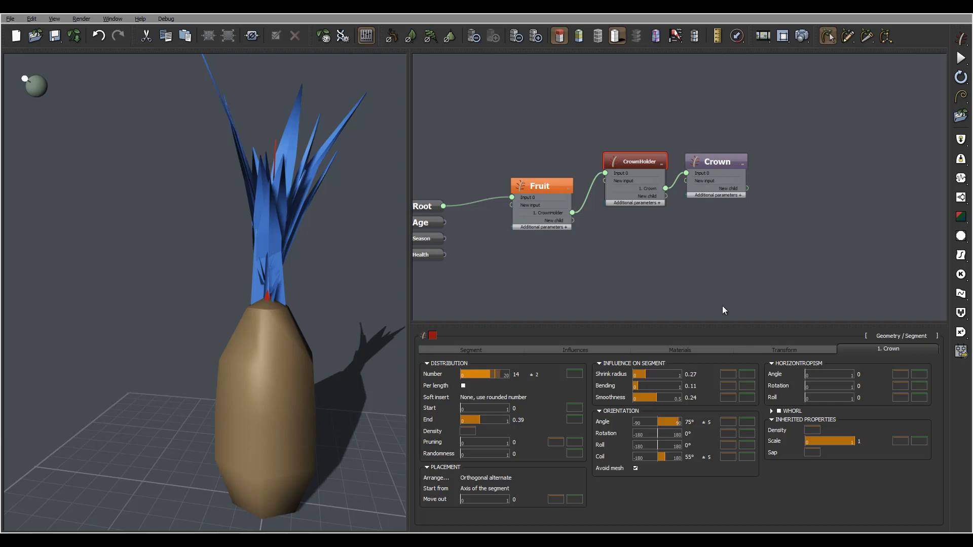
# Step: Set the CrownHolder segment's inherit ratio to 55% and its tropism to 15, and check the crown's shape
pyautogui.click(443, 348)
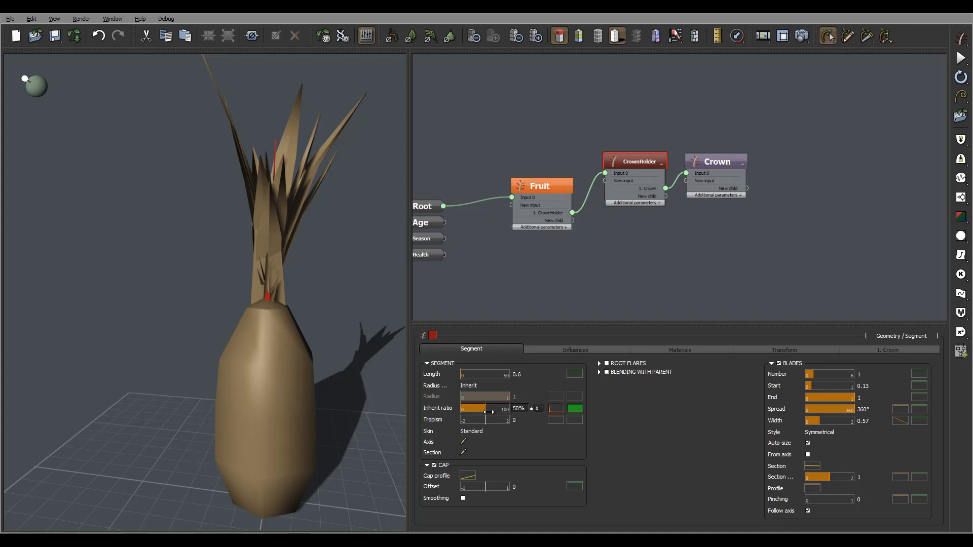
pyautogui.moveTo(488, 412); pyautogui.dragTo(491, 414)
pyautogui.click(518, 420)
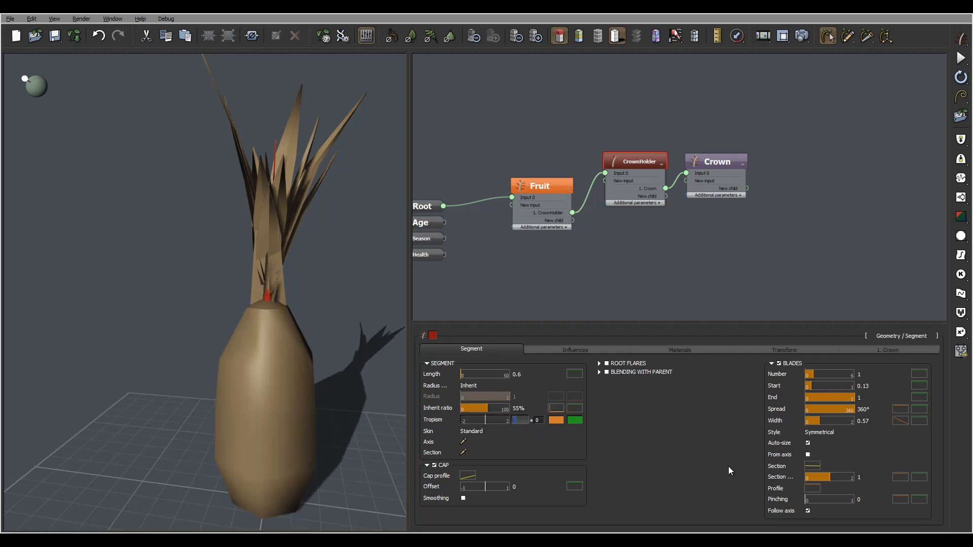
pyautogui.press('Return')
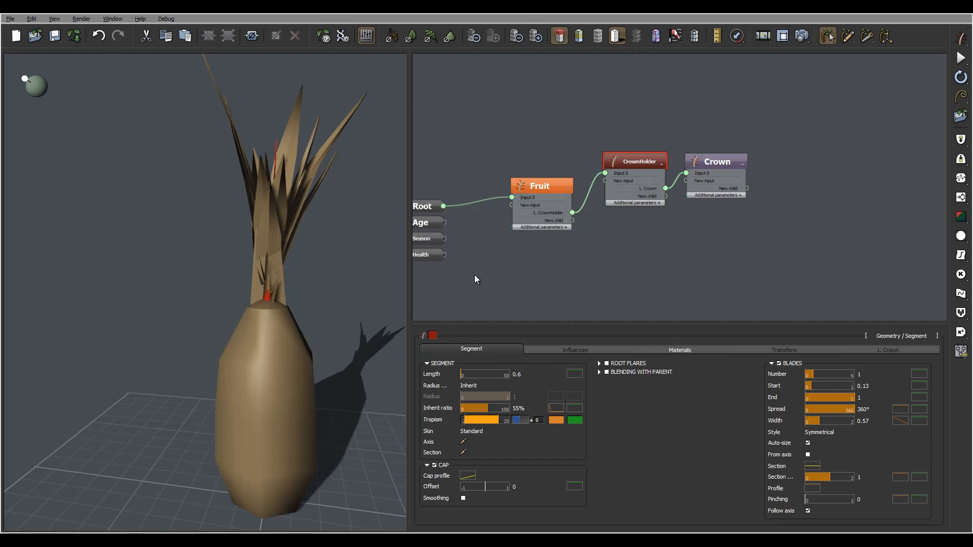
pyautogui.moveTo(286, 238); pyautogui.dragTo(256, 232, button='right')
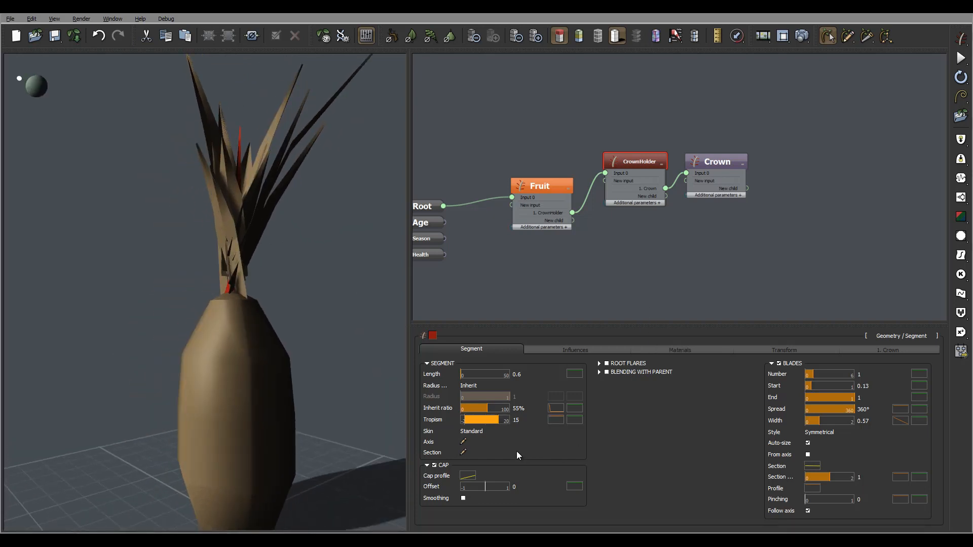
pyautogui.click(859, 374)
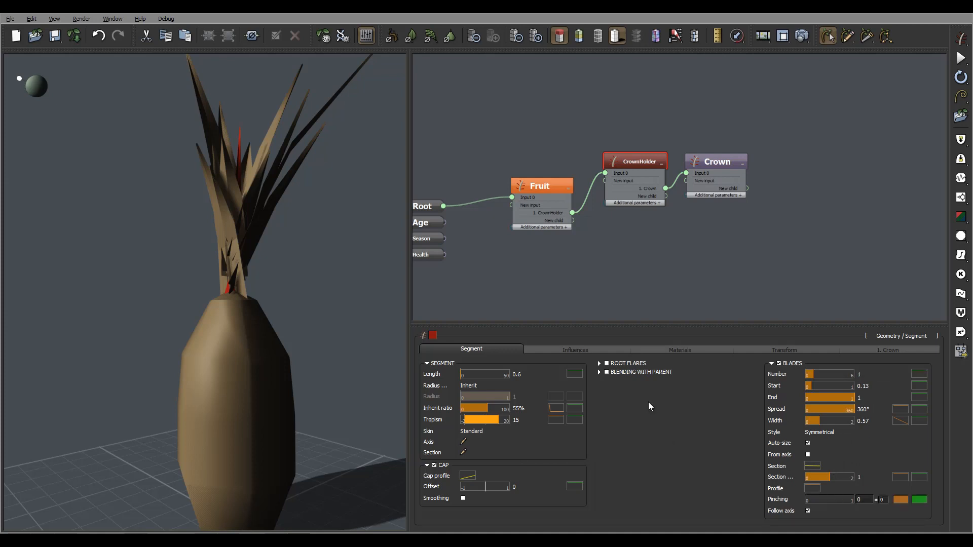
pyautogui.moveTo(222, 226); pyautogui.dragTo(253, 107, button='right')
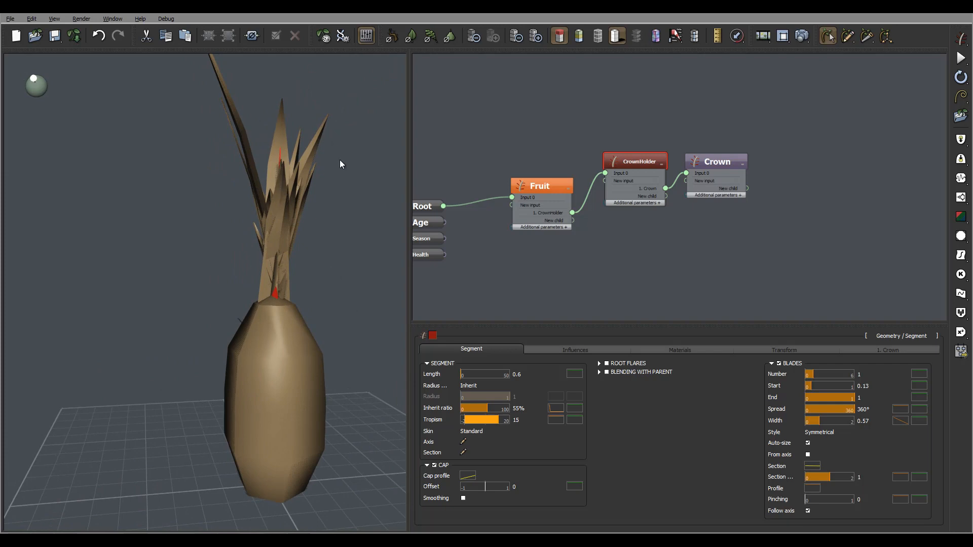
pyautogui.moveTo(340, 164)
pyautogui.mouseDown()
pyautogui.moveTo(278, 222)
pyautogui.moveTo(210, 236)
pyautogui.moveTo(290, 244)
pyautogui.moveTo(303, 281)
pyautogui.moveTo(252, 316)
pyautogui.moveTo(246, 306)
pyautogui.moveTo(325, 301)
pyautogui.moveTo(234, 314)
pyautogui.mouseUp()
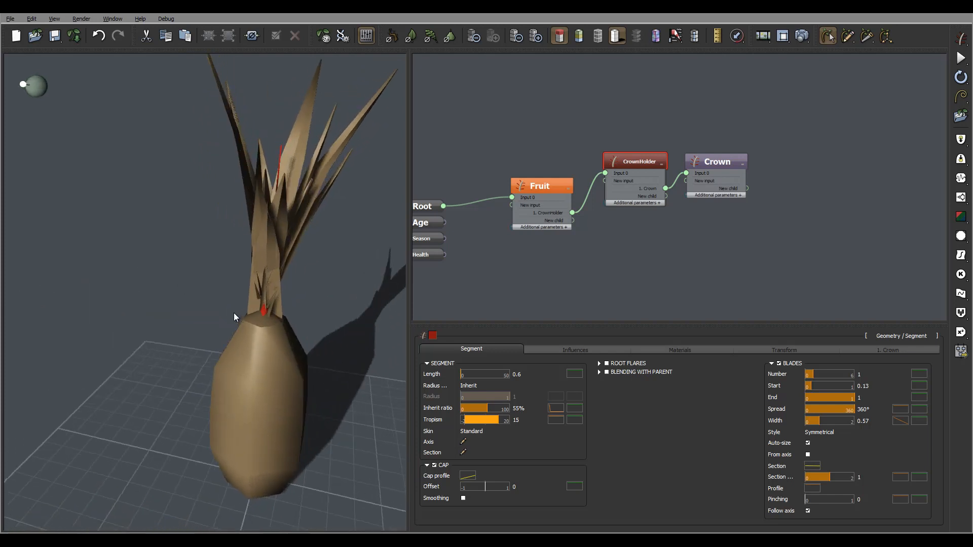
# Step: Add a Hydra node above CrownHolder, rename it Lower Ring and connect it as a child of Fruit
pyautogui.moveTo(597, 232); pyautogui.dragTo(587, 279, button='middle')
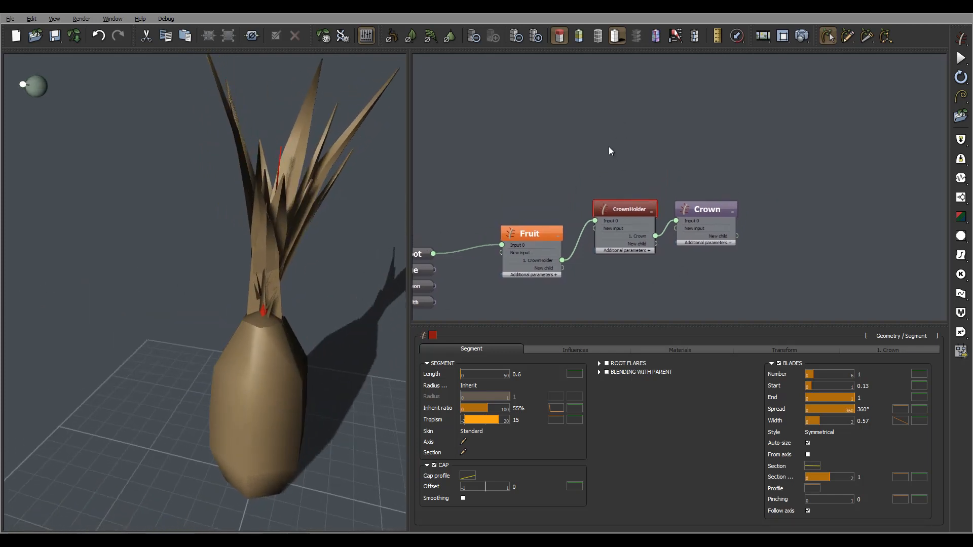
pyautogui.click(615, 159)
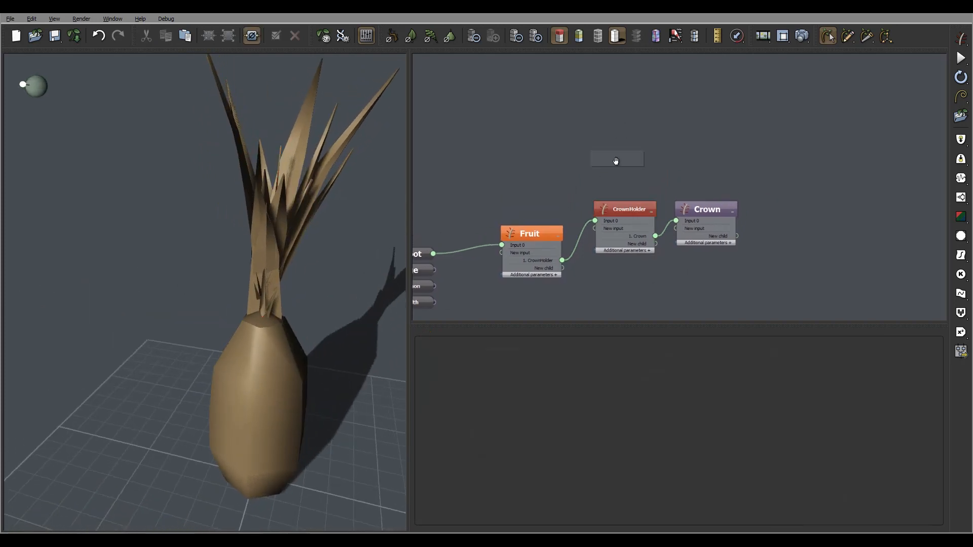
pyautogui.rightClick(616, 159)
pyautogui.moveTo(666, 163)
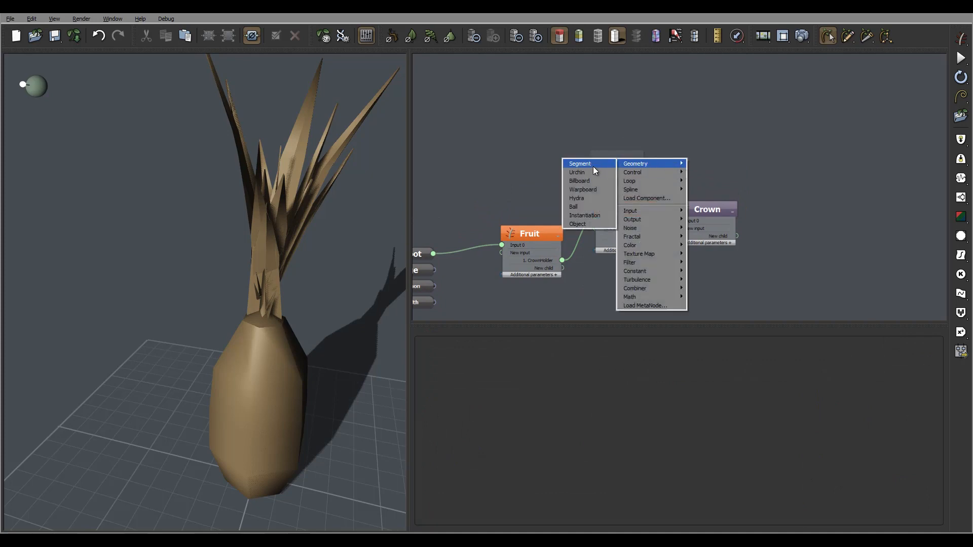
pyautogui.click(595, 197)
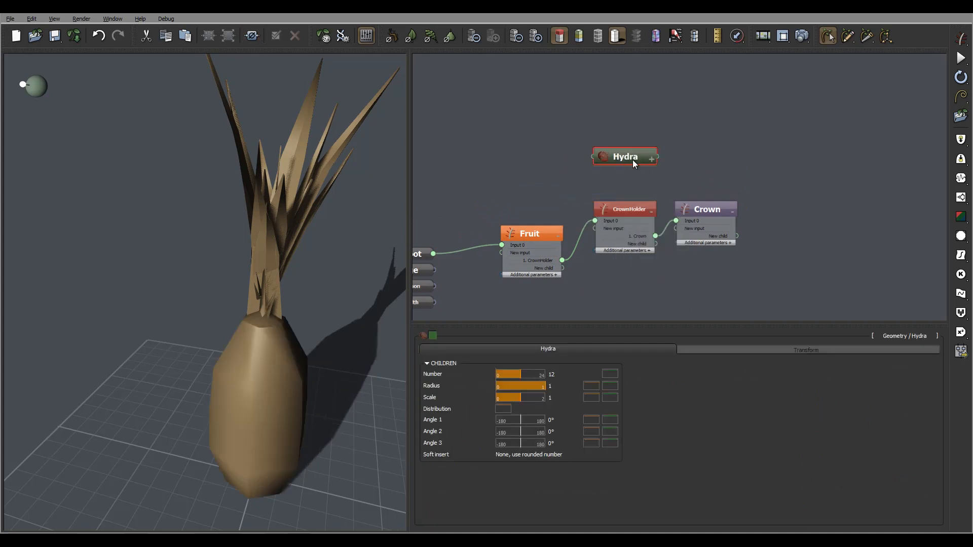
pyautogui.click(633, 159)
pyautogui.doubleClick(632, 160)
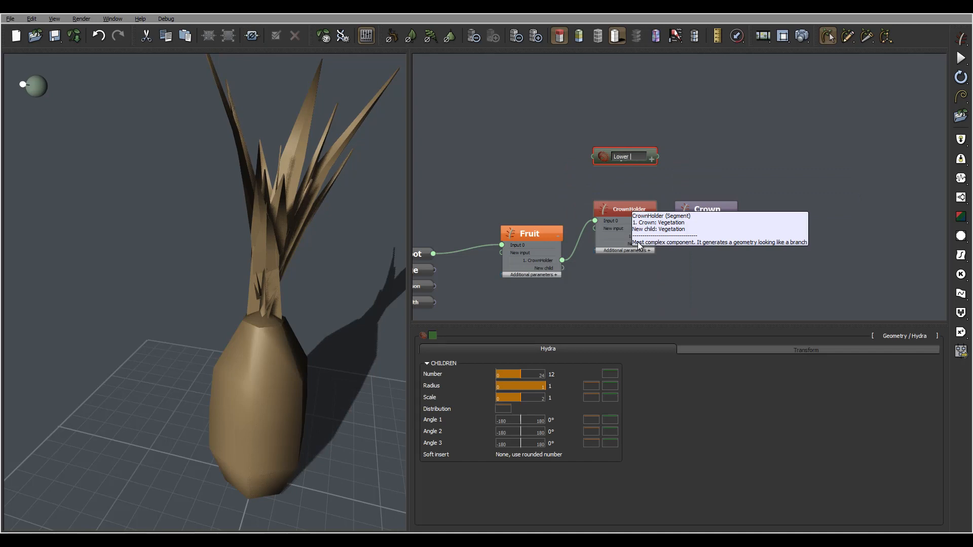
pyautogui.press('Return')
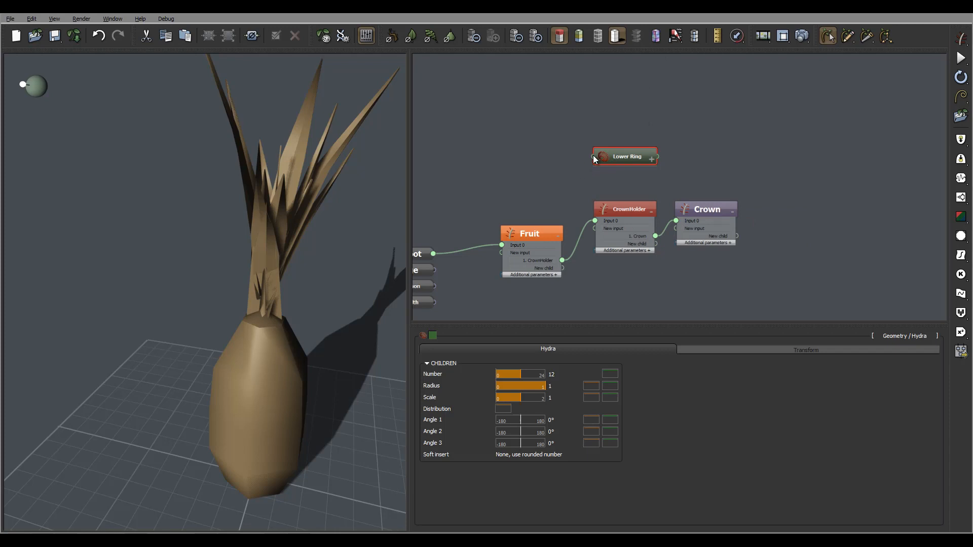
pyautogui.moveTo(595, 158); pyautogui.dragTo(563, 268)
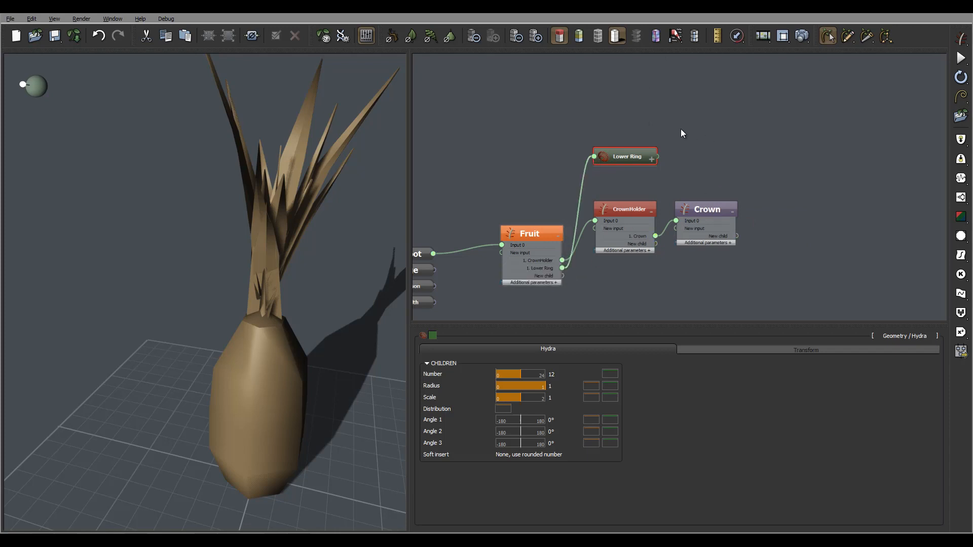
# Step: Duplicate the Crown node, remove the copy's link to CrownHolder and connect it to Lower Ring instead
pyautogui.click(733, 202)
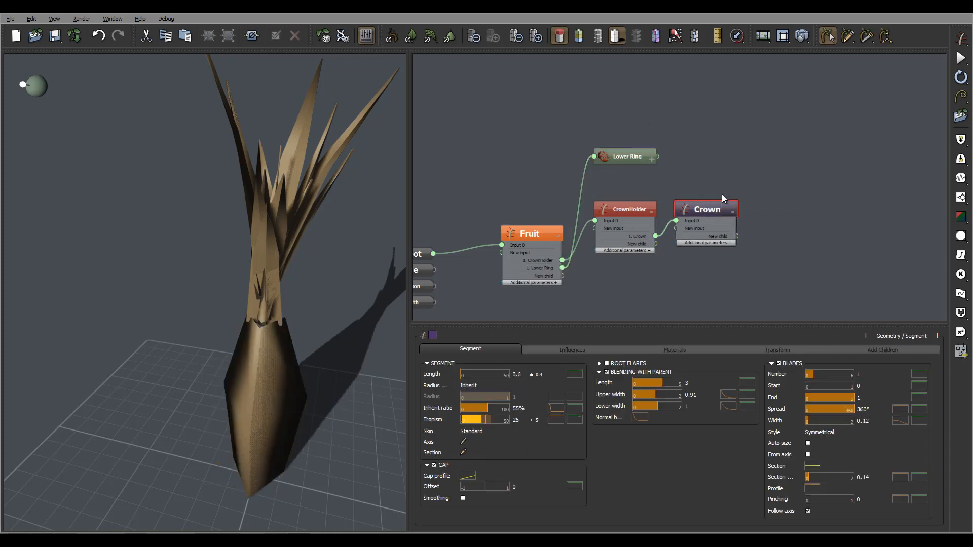
pyautogui.hotkey('ctrl', 'v')
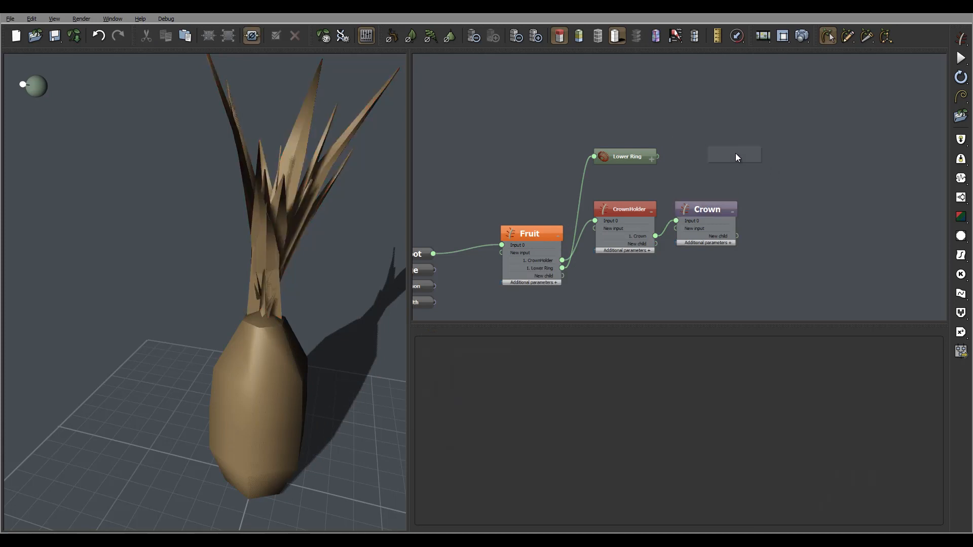
pyautogui.moveTo(711, 180); pyautogui.dragTo(766, 124)
pyautogui.click(704, 162)
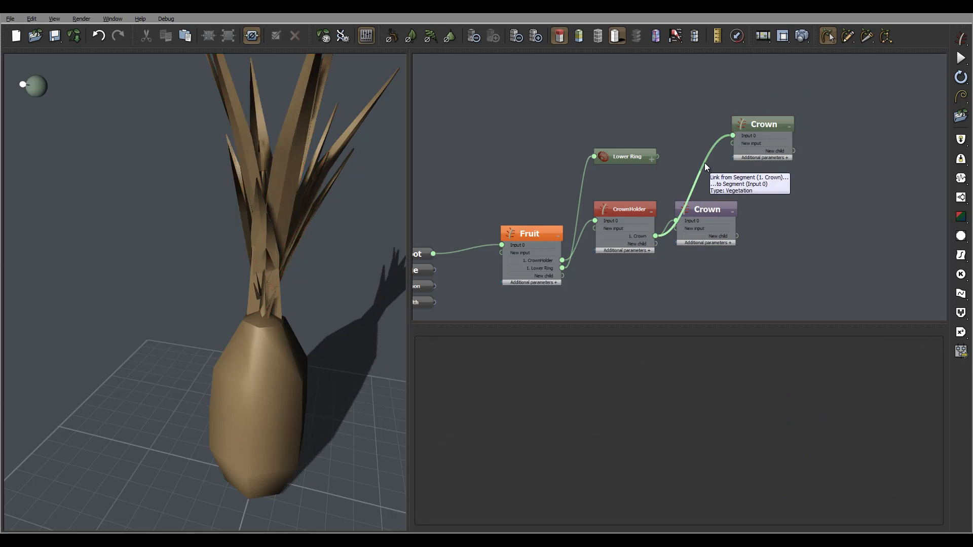
pyautogui.press('Delete')
pyautogui.moveTo(733, 136); pyautogui.dragTo(656, 157)
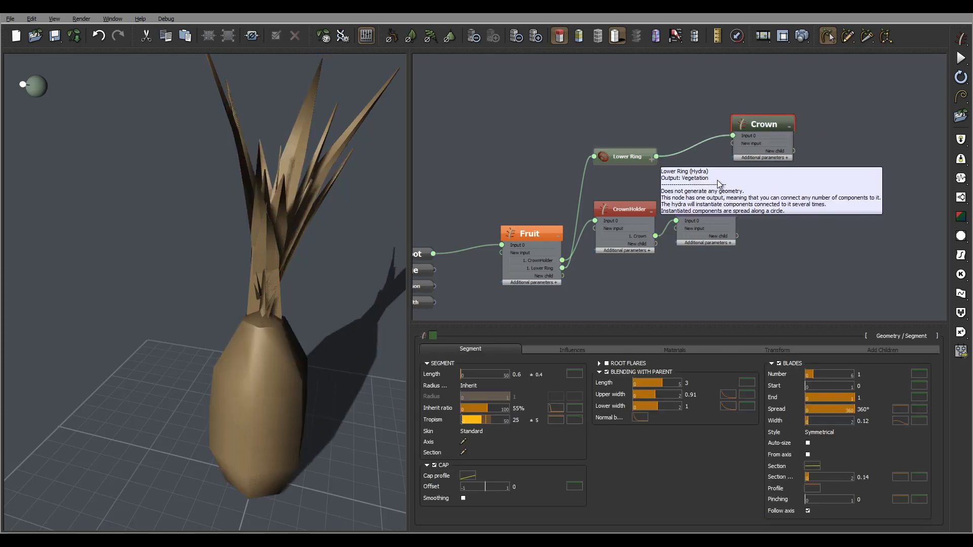
# Step: Colour the Lower Ring node red and move it higher above CrownHolder in the graph
pyautogui.click(623, 152)
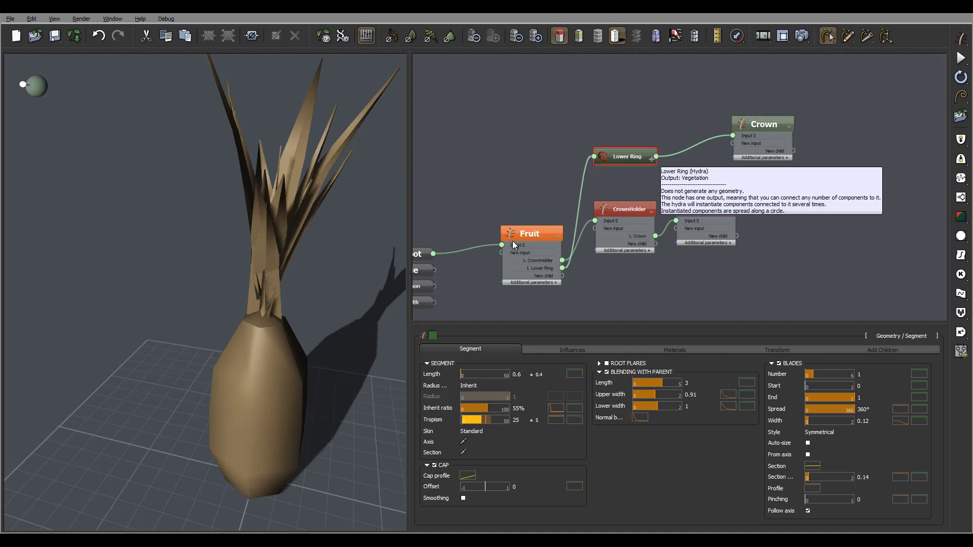
pyautogui.click(432, 335)
pyautogui.click(407, 338)
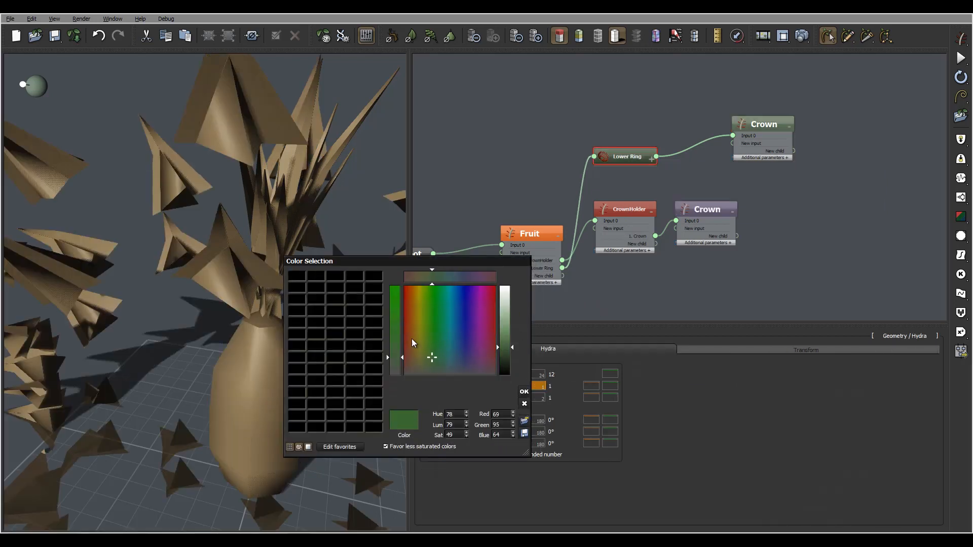
pyautogui.moveTo(407, 337); pyautogui.dragTo(404, 331)
pyautogui.click(524, 390)
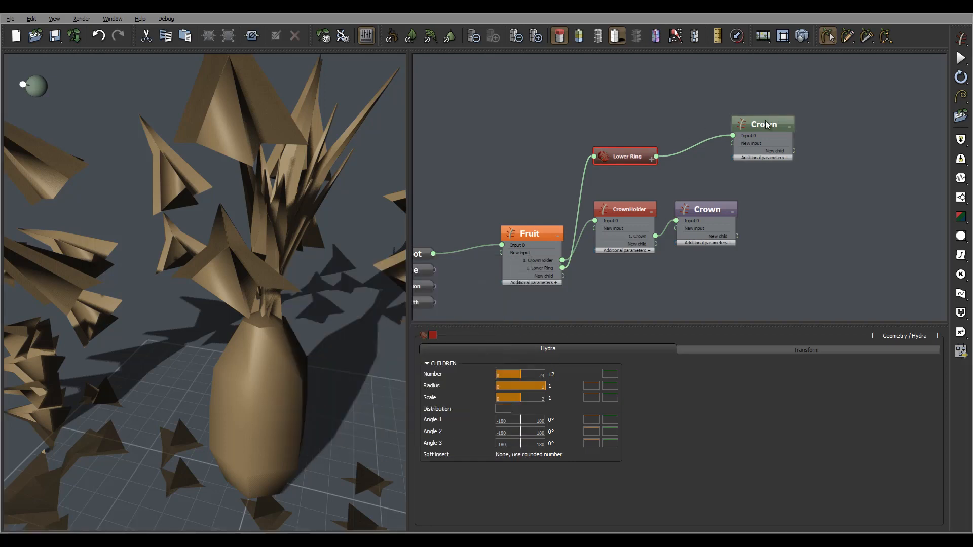
pyautogui.moveTo(627, 155); pyautogui.dragTo(627, 119)
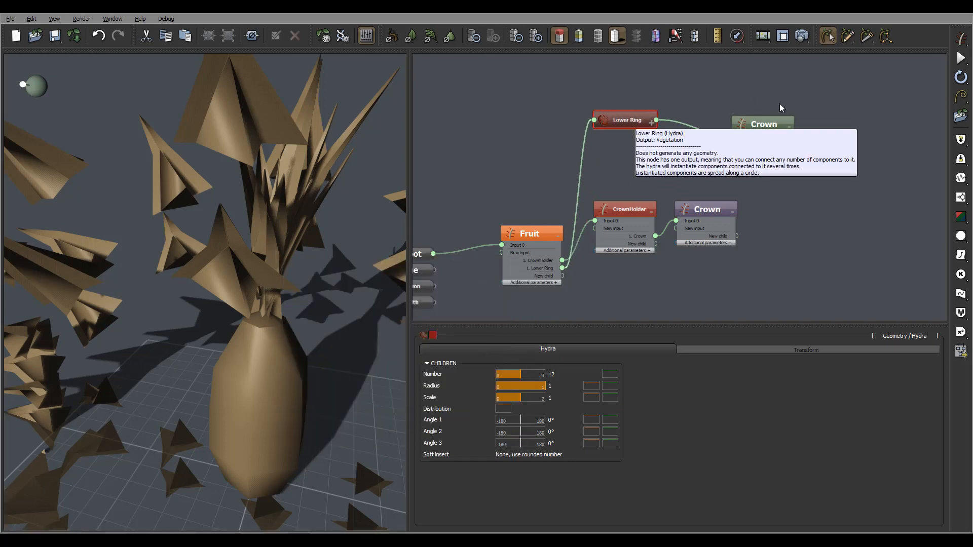
# Step: Colour the duplicated Crown node dark purple (RGB 51, 39, 62) and place it right beside Lower Ring
pyautogui.click(754, 146)
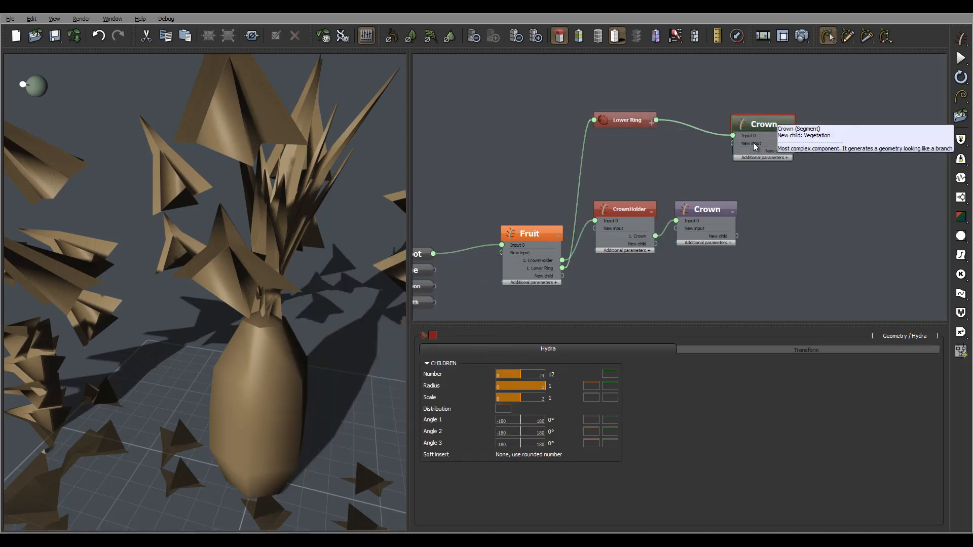
pyautogui.click(432, 335)
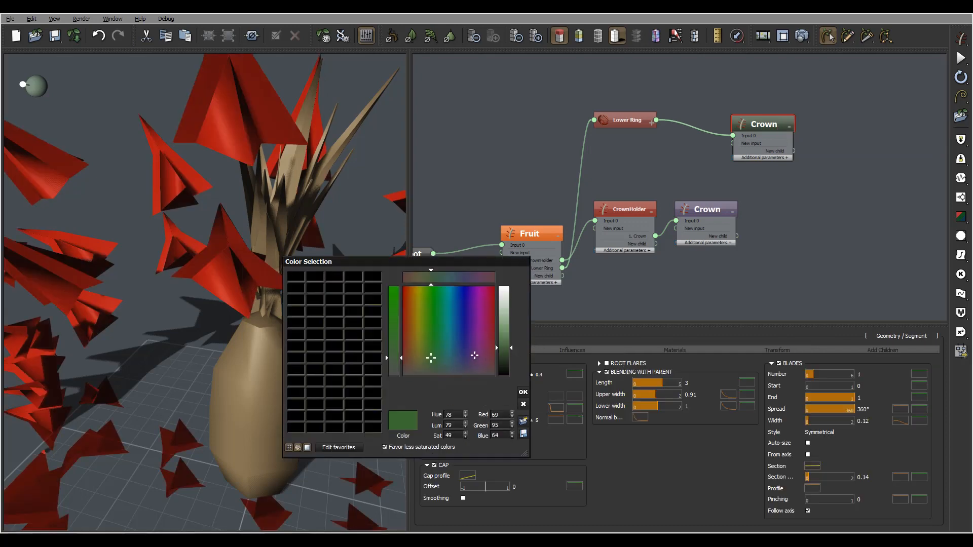
pyautogui.click(471, 357)
pyautogui.click(506, 359)
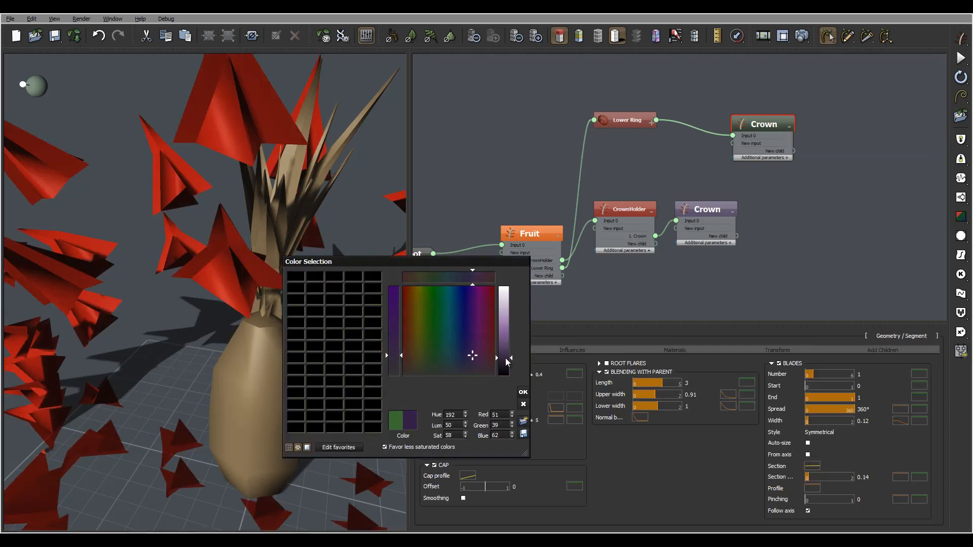
pyautogui.click(523, 392)
pyautogui.moveTo(774, 124); pyautogui.dragTo(718, 120)
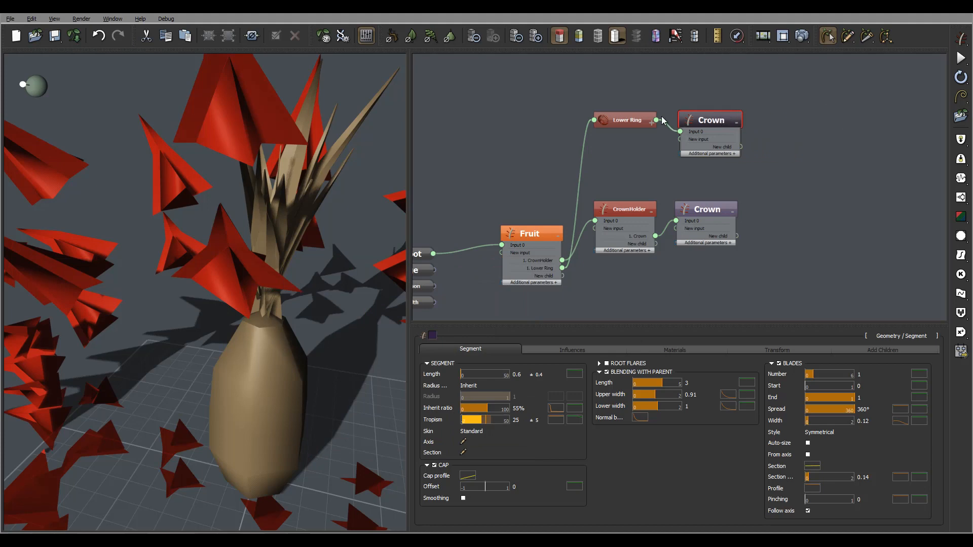
# Step: Set the number of Lower Ring children on the Fruit node to 1
pyautogui.moveTo(276, 185); pyautogui.dragTo(257, 319, button='right')
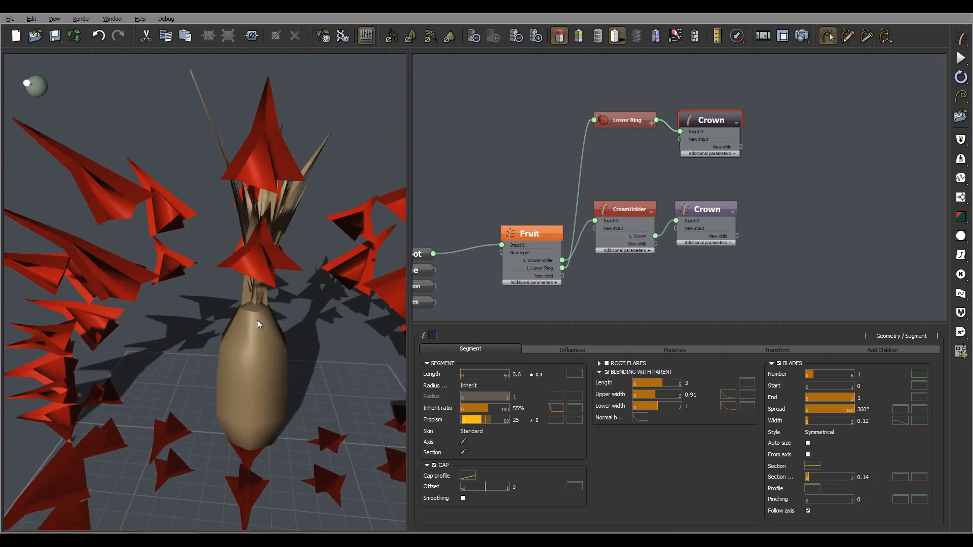
pyautogui.click(540, 233)
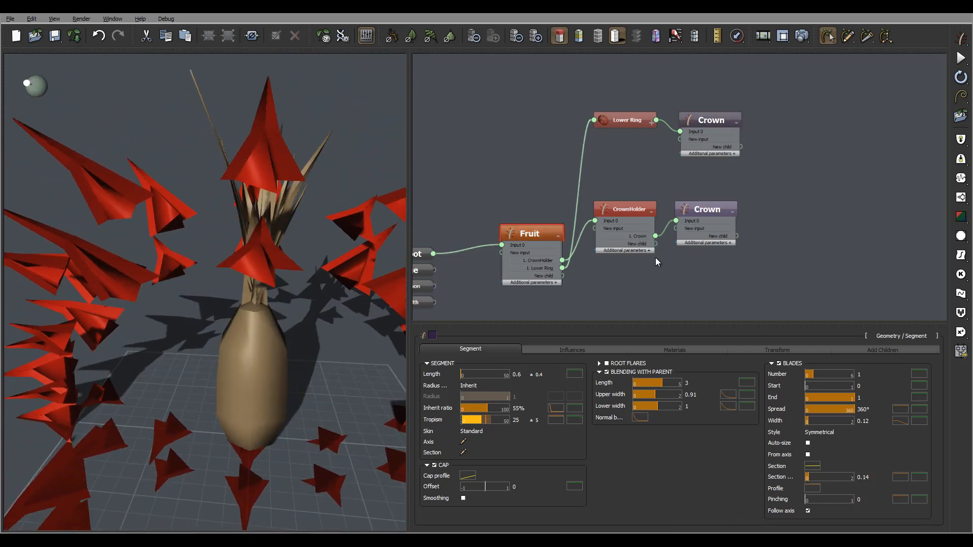
pyautogui.click(892, 349)
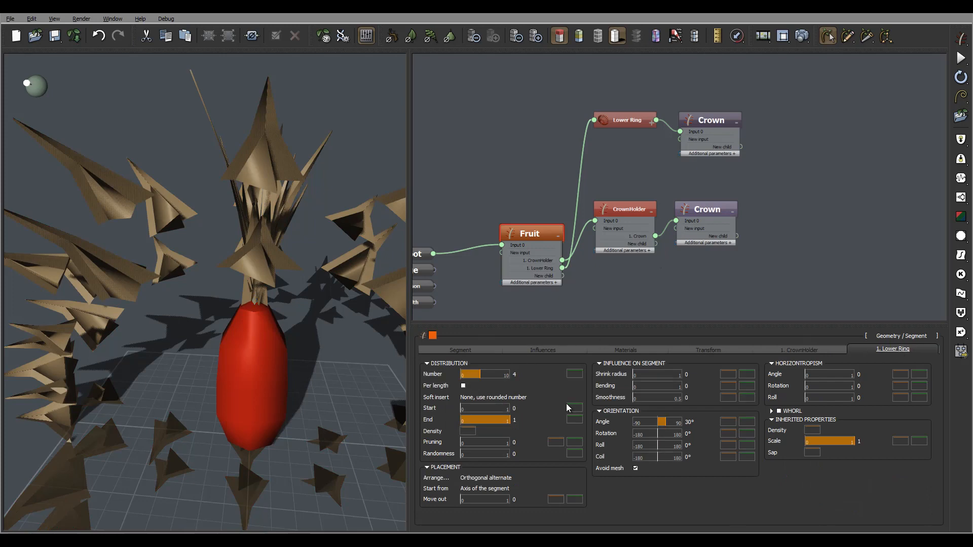
pyautogui.click(522, 375)
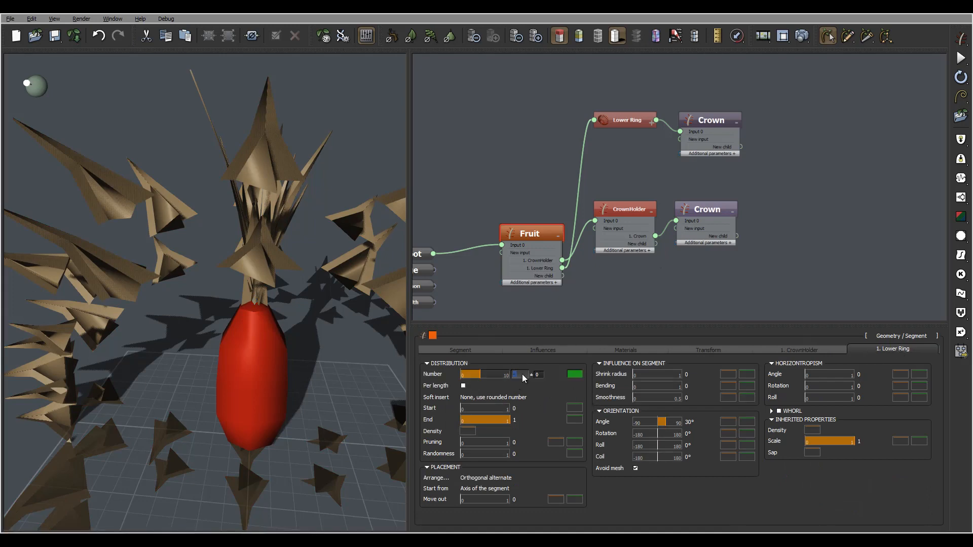
pyautogui.write('1')
pyautogui.click(688, 422)
pyautogui.click(515, 374)
pyautogui.press('Return')
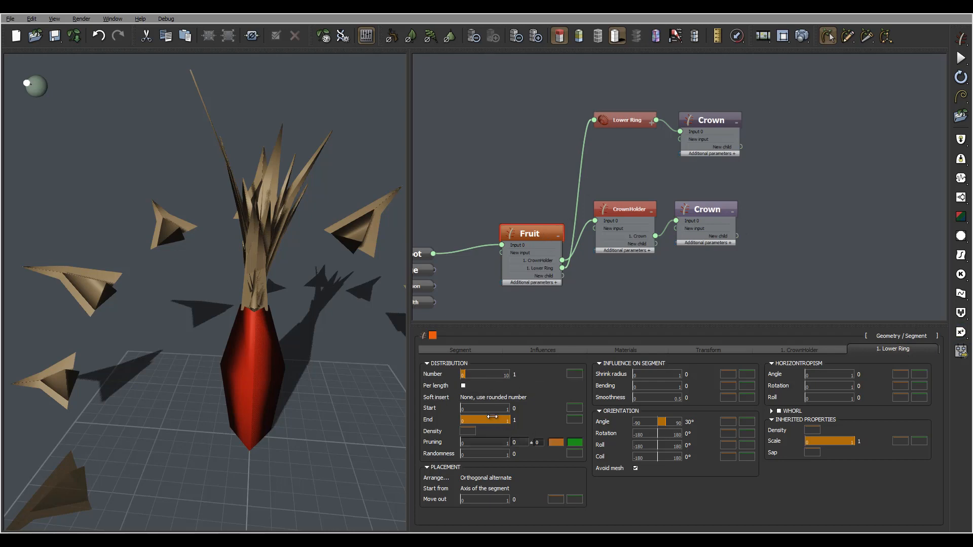
# Step: Set the Lower Ring's orientation angle on the Fruit to 0° and inspect the ring of blades from several sides
pyautogui.doubleClick(692, 422)
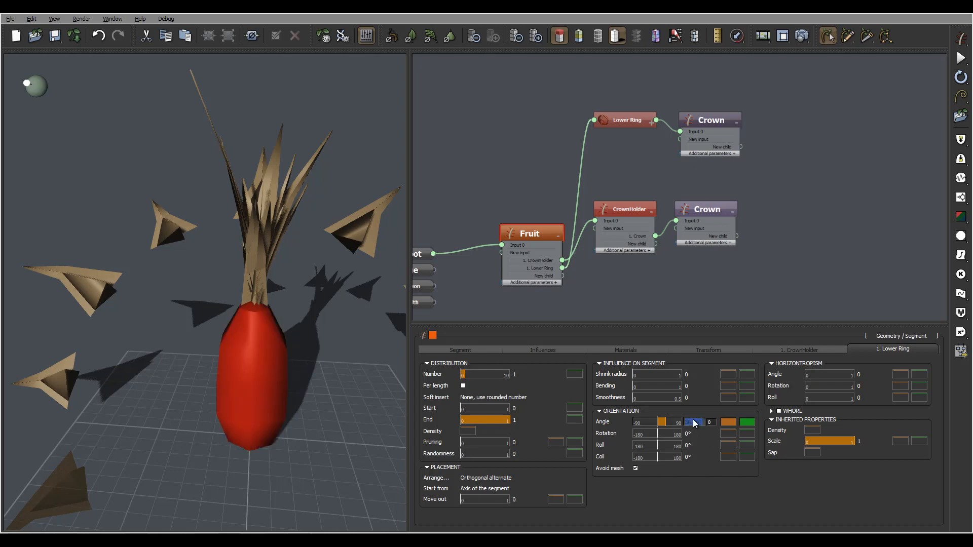
pyautogui.write('0')
pyautogui.doubleClick(687, 445)
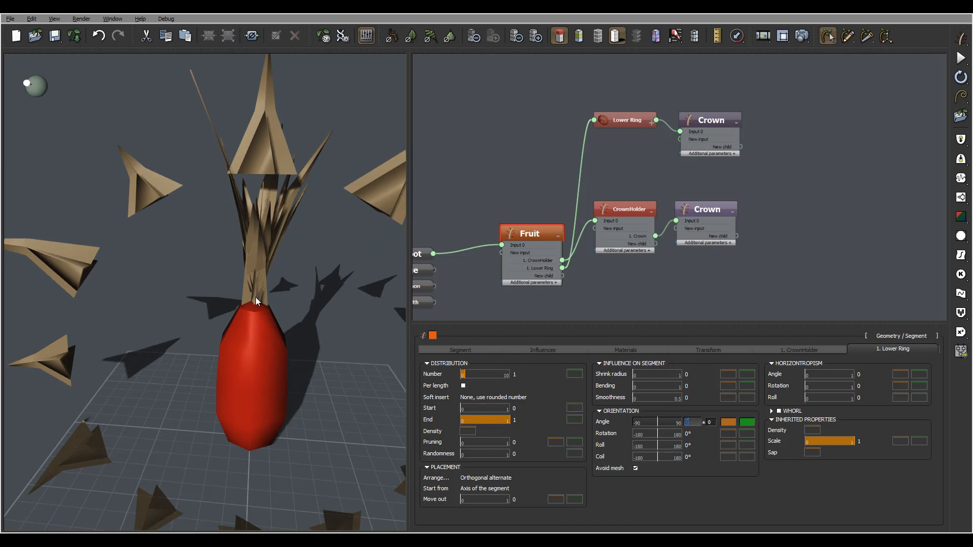
pyautogui.moveTo(312, 330)
pyautogui.mouseDown()
pyautogui.moveTo(398, 328)
pyautogui.moveTo(305, 326)
pyautogui.mouseUp()
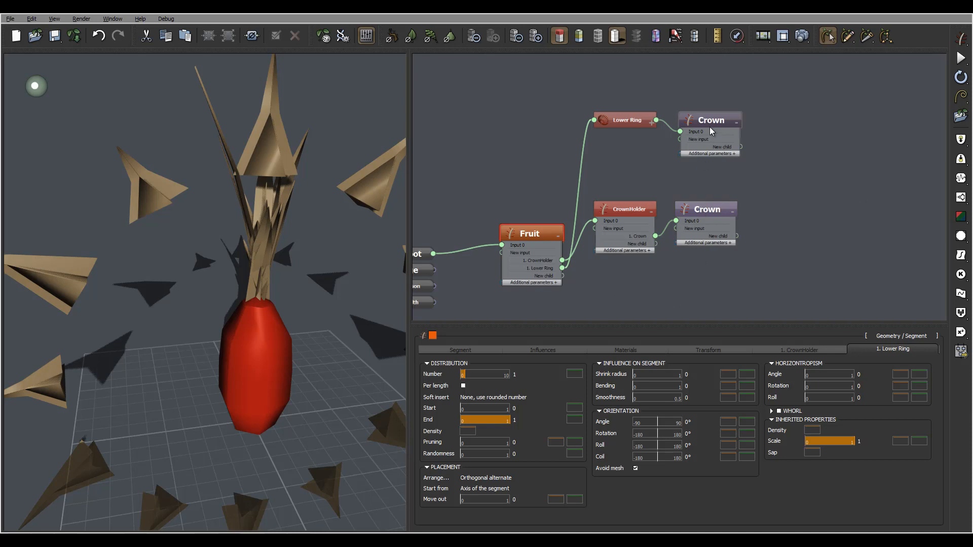
pyautogui.moveTo(334, 339); pyautogui.dragTo(275, 336)
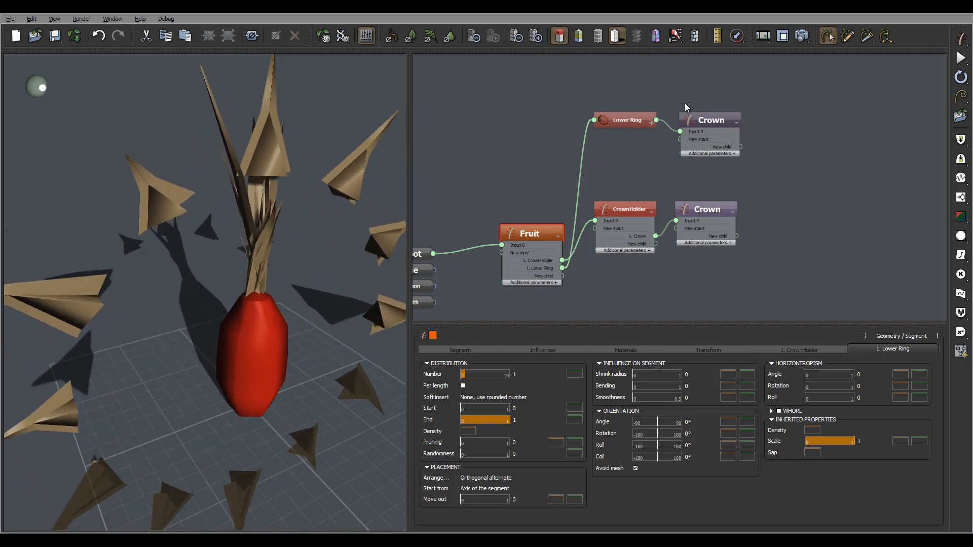
# Step: Set the Lower Ring's child radius to 0.15
pyautogui.click(628, 120)
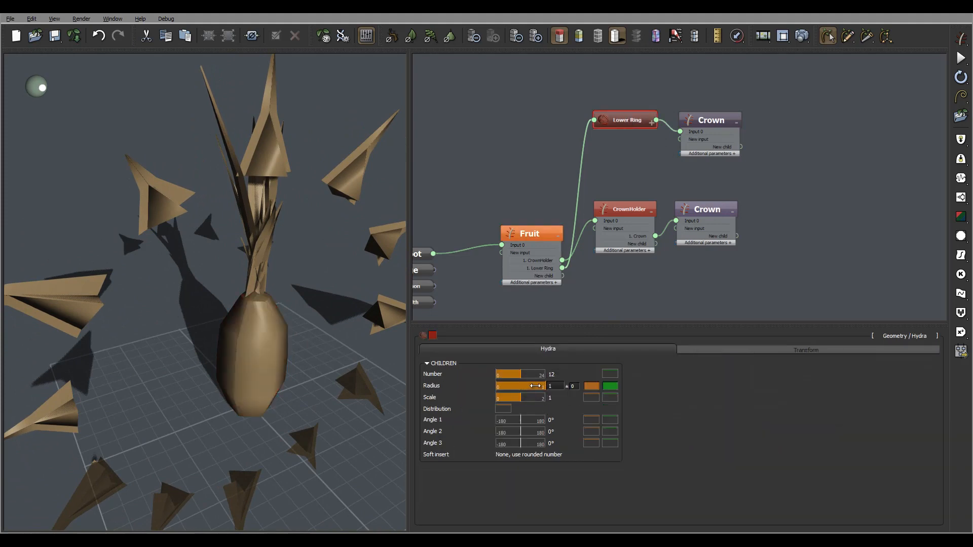
pyautogui.click(501, 386)
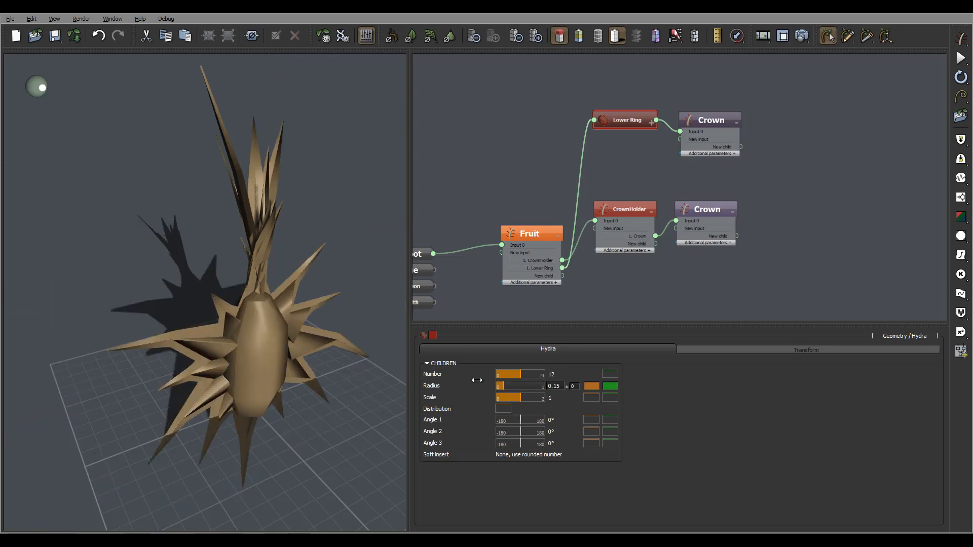
pyautogui.moveTo(206, 328)
pyautogui.mouseDown()
pyautogui.moveTo(322, 331)
pyautogui.moveTo(240, 322)
pyautogui.moveTo(255, 327)
pyautogui.mouseUp()
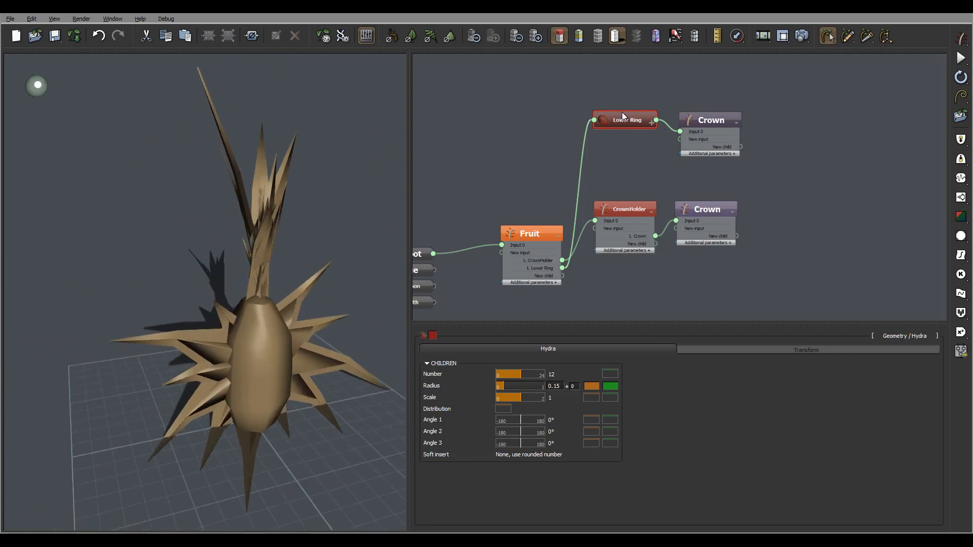
# Step: On the Fruit node, make the Lower Ring start from the tip of the segment and orbit to inspect its placement
pyautogui.click(547, 232)
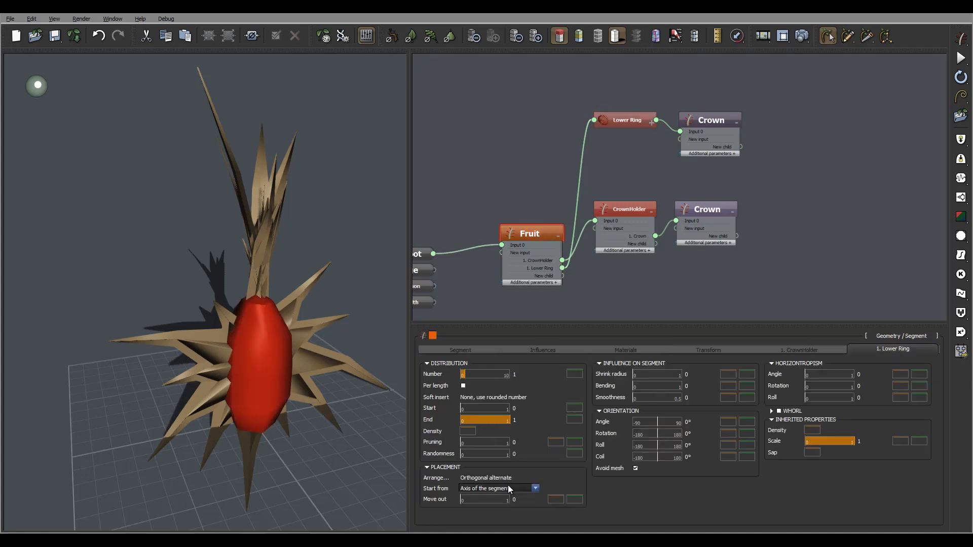
pyautogui.click(505, 488)
pyautogui.click(509, 512)
pyautogui.moveTo(354, 304); pyautogui.dragTo(332, 322, button='right')
pyautogui.moveTo(214, 303); pyautogui.dragTo(361, 254, button='right')
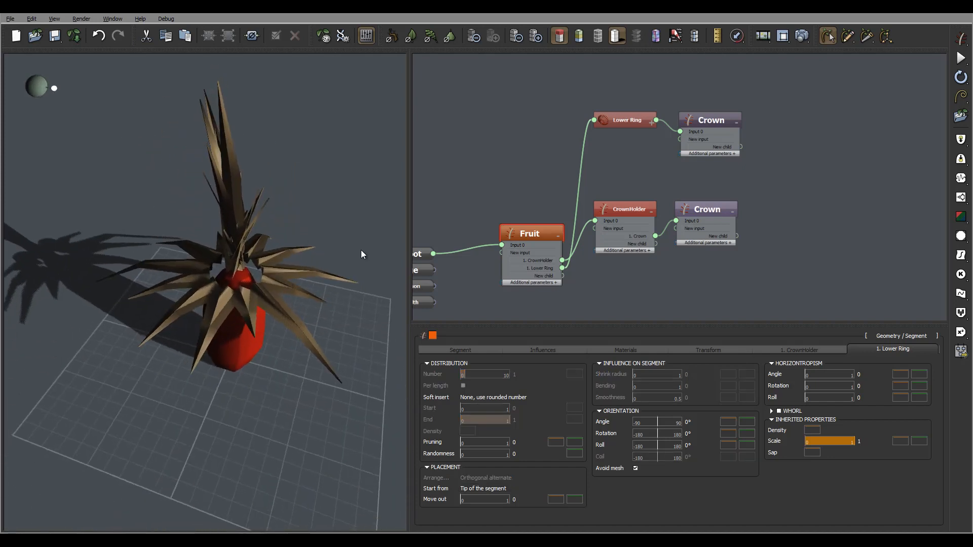
# Step: Set the Lower Ring's child radius to 0.06 and its Angle 1 to 55° with a variance of 5
pyautogui.click(637, 121)
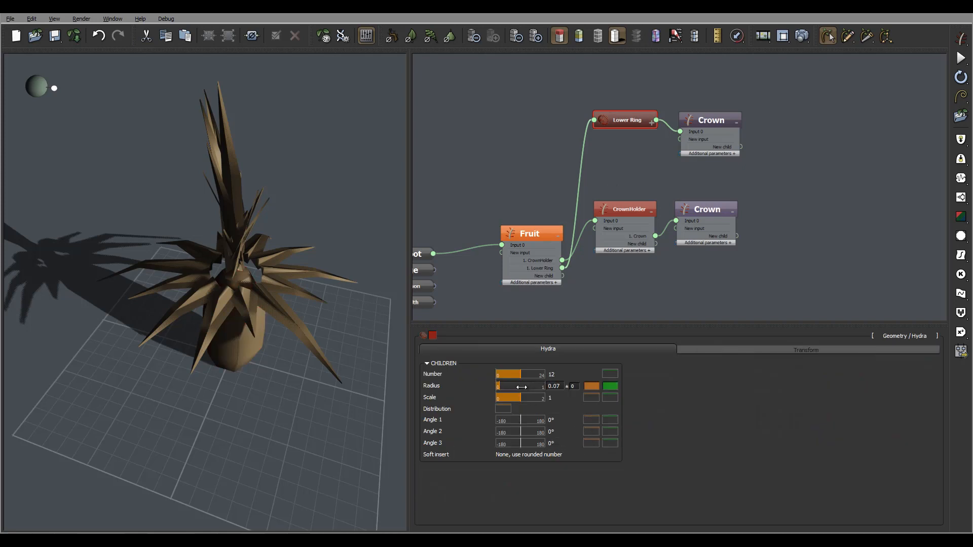
pyautogui.moveTo(249, 299); pyautogui.dragTo(263, 342, button='right')
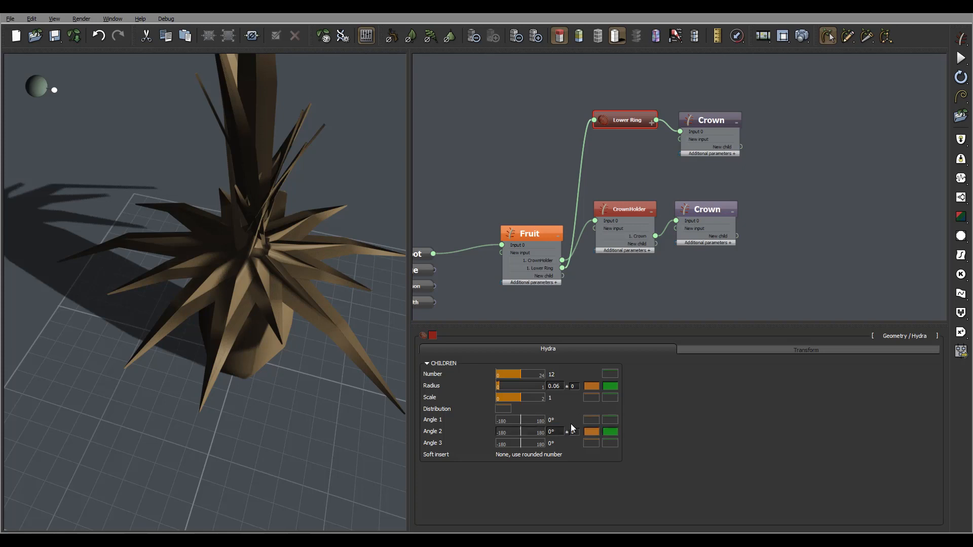
pyautogui.doubleClick(557, 420)
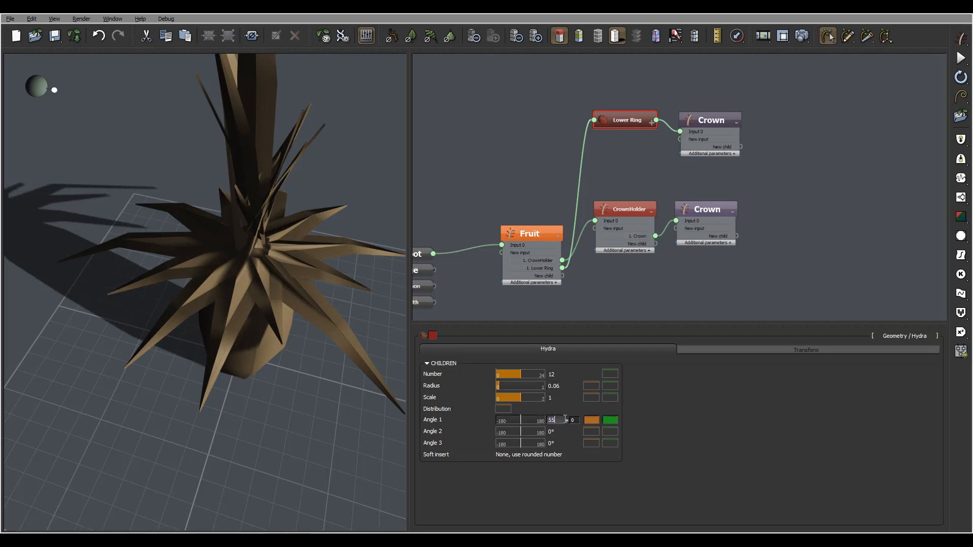
pyautogui.write('55')
pyautogui.click(574, 420)
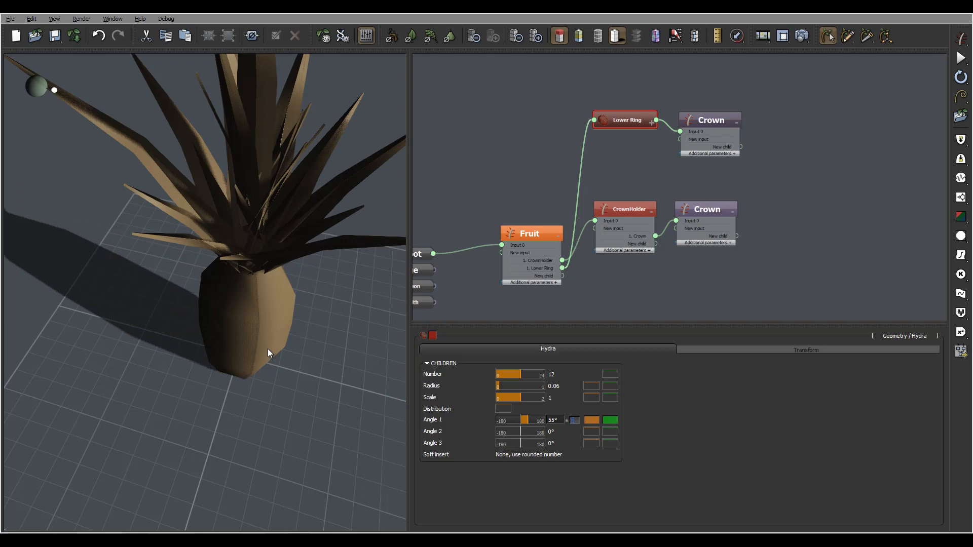
pyautogui.moveTo(268, 349); pyautogui.dragTo(273, 244)
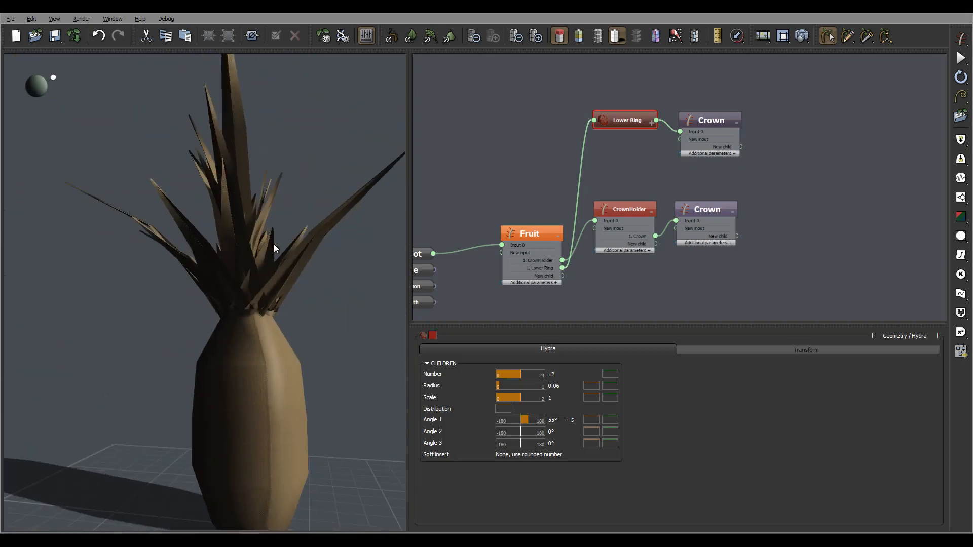
pyautogui.moveTo(275, 288); pyautogui.dragTo(309, 275)
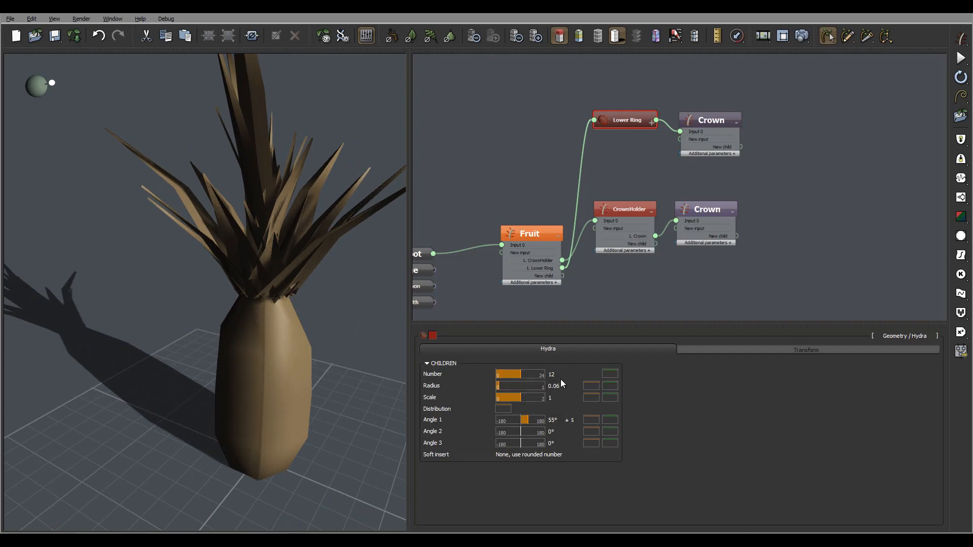
# Step: Give the Lower Ring's number of children a variance of 4
pyautogui.click(573, 375)
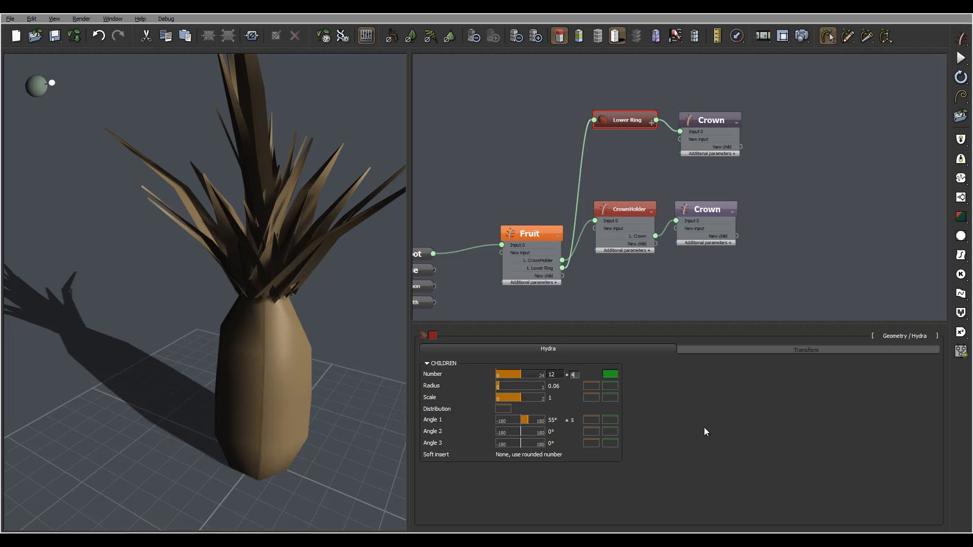
pyautogui.press('Return')
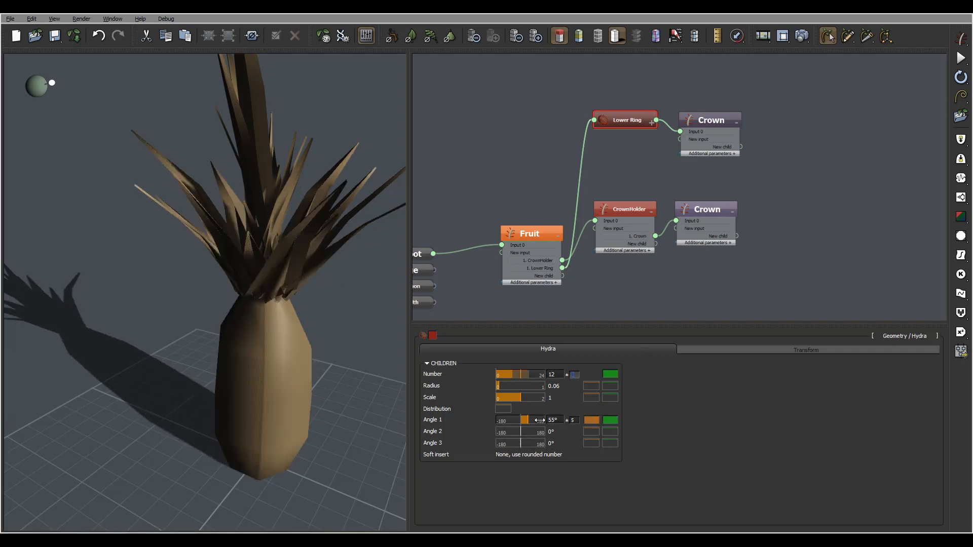
# Step: On the Lower Ring's Crown, set length to 0.4 with variance 0.1, and parent blending to upper width 1.26 and lower width 1.27
pyautogui.click(715, 120)
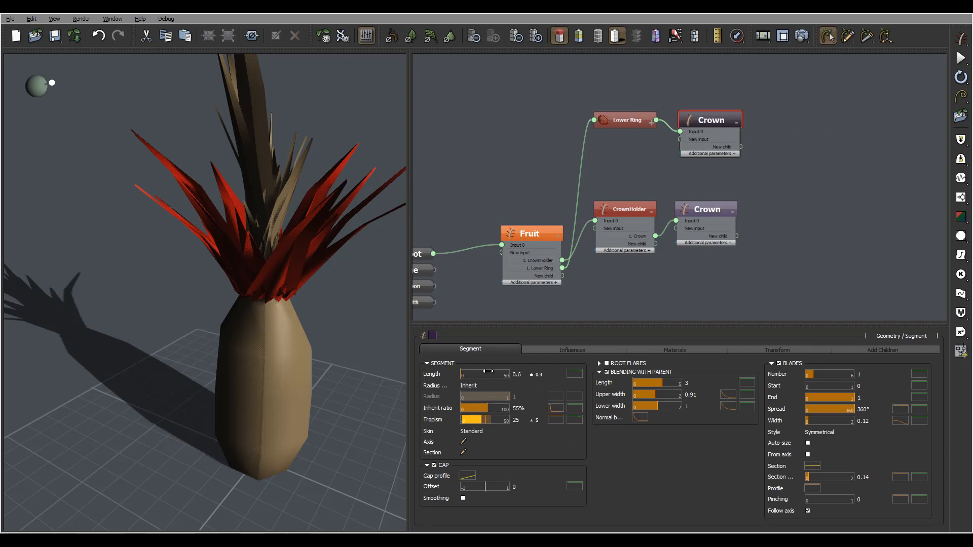
pyautogui.doubleClick(517, 374)
pyautogui.press('Tab')
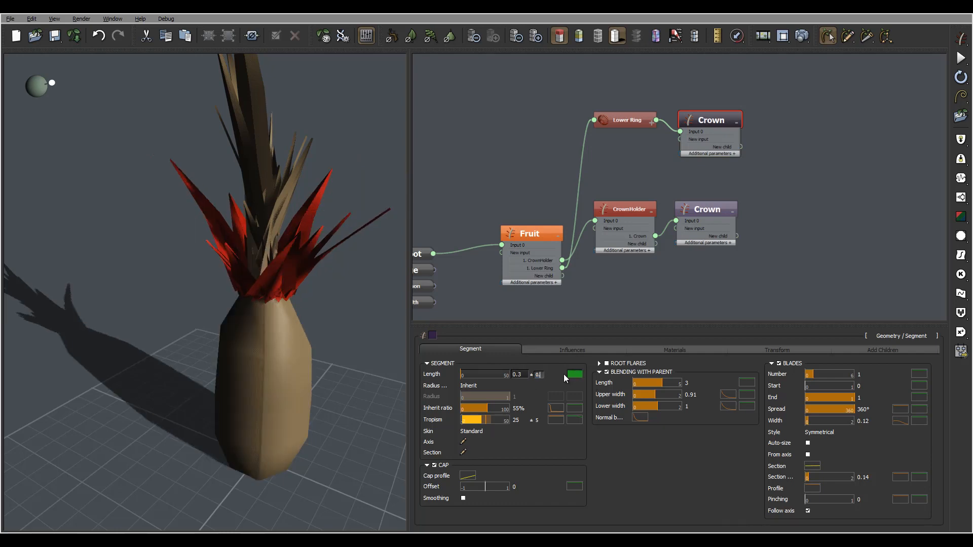
pyautogui.press('Return')
pyautogui.moveTo(309, 241); pyautogui.dragTo(341, 245, button='right')
pyautogui.doubleClick(518, 374)
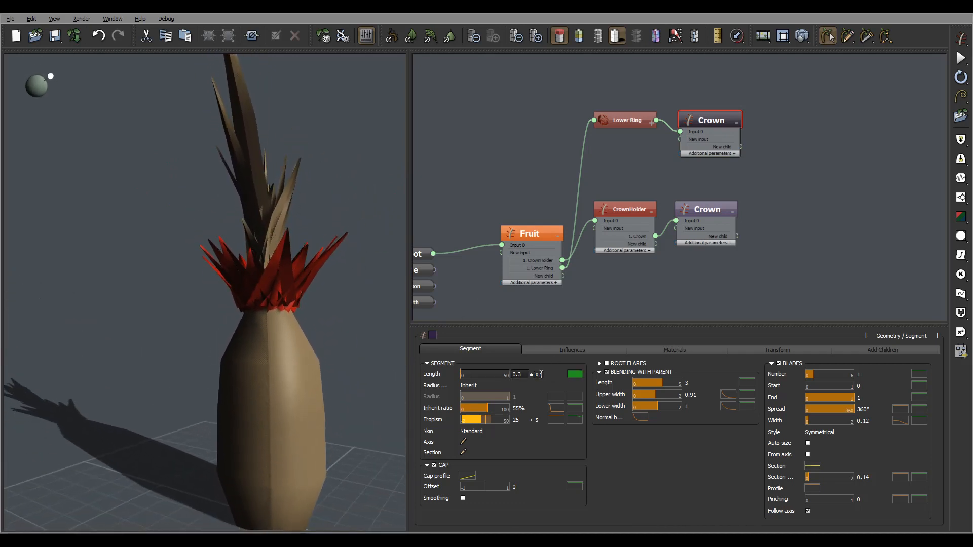
pyautogui.write('0.4')
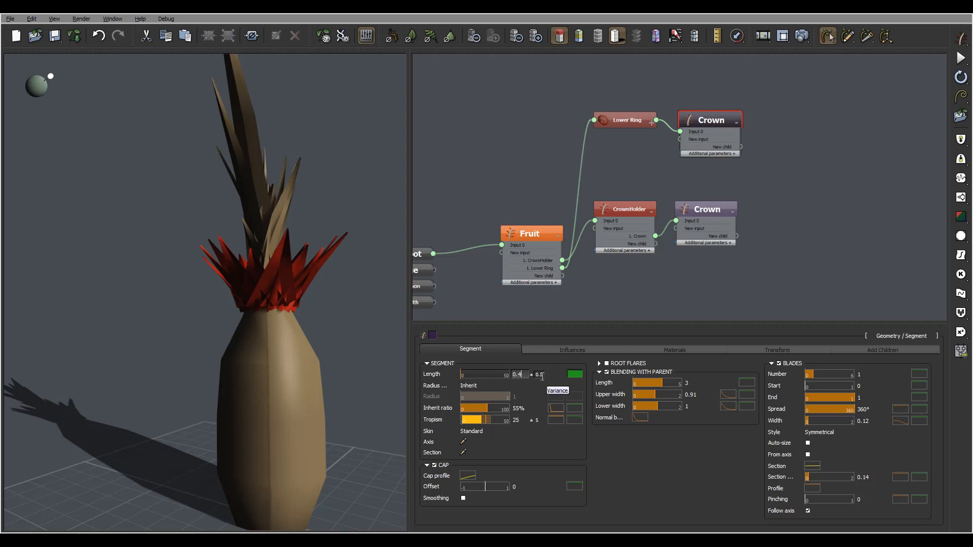
pyautogui.press('Return')
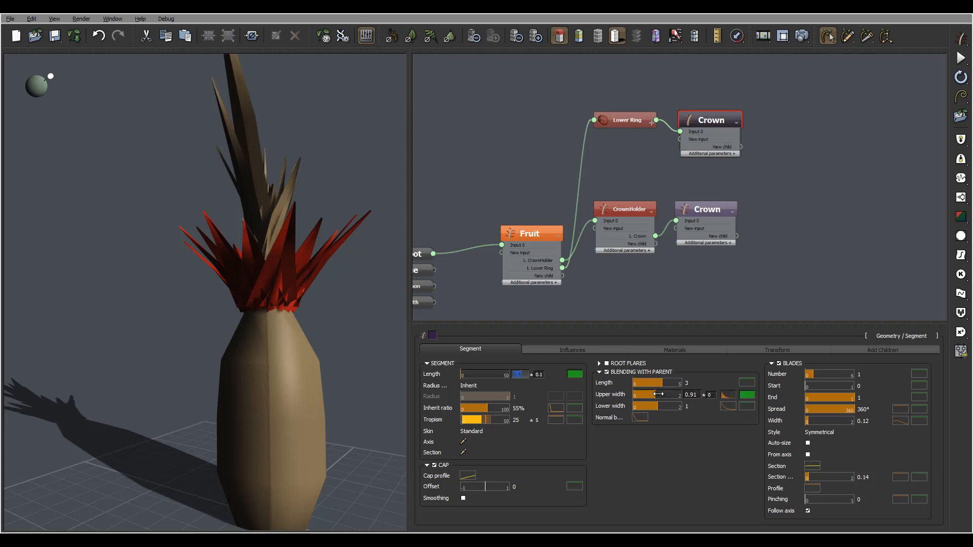
pyautogui.moveTo(657, 394); pyautogui.dragTo(670, 407)
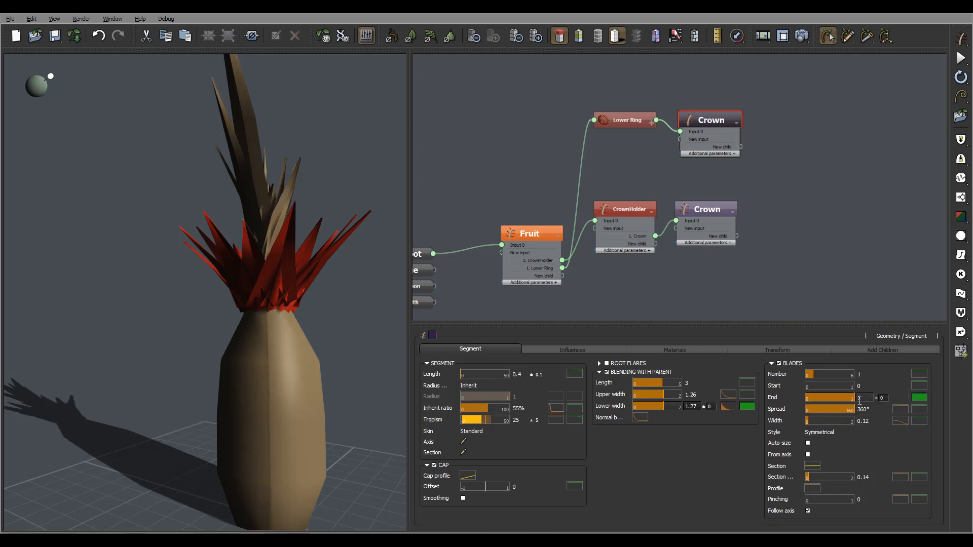
# Step: Reshape the Lower Ring Crown's blade profile curve so it rises steeply from zero to 1 just after the blade's base
pyautogui.click(813, 489)
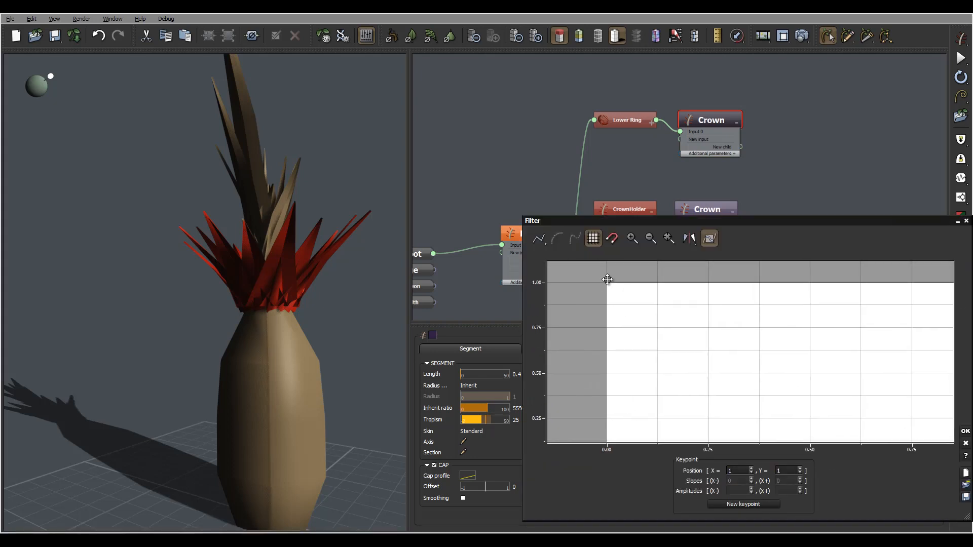
pyautogui.moveTo(607, 279); pyautogui.dragTo(636, 282)
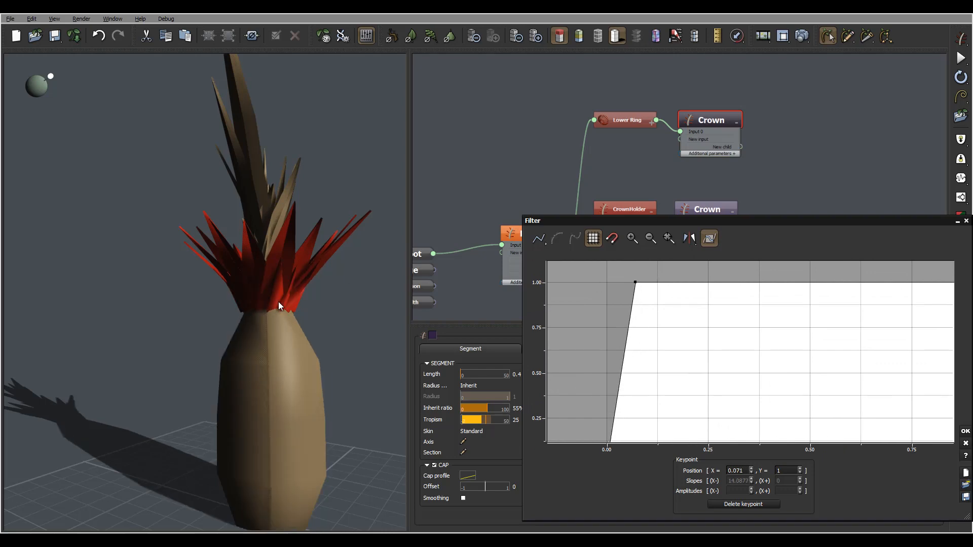
pyautogui.moveTo(278, 302); pyautogui.dragTo(340, 290)
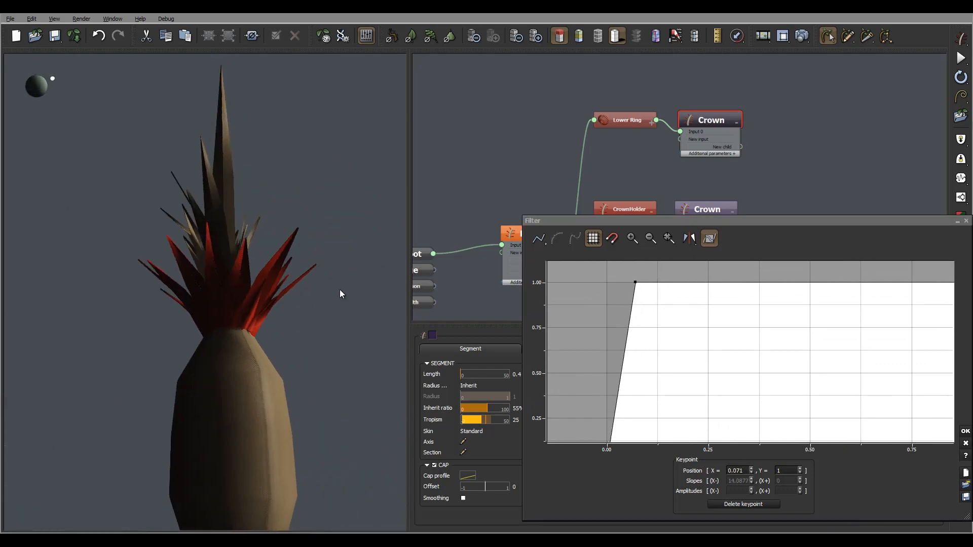
pyautogui.moveTo(339, 290); pyautogui.dragTo(265, 324, button='right')
pyautogui.scroll(4, 262, 315)
pyautogui.scroll(3, 292, 326)
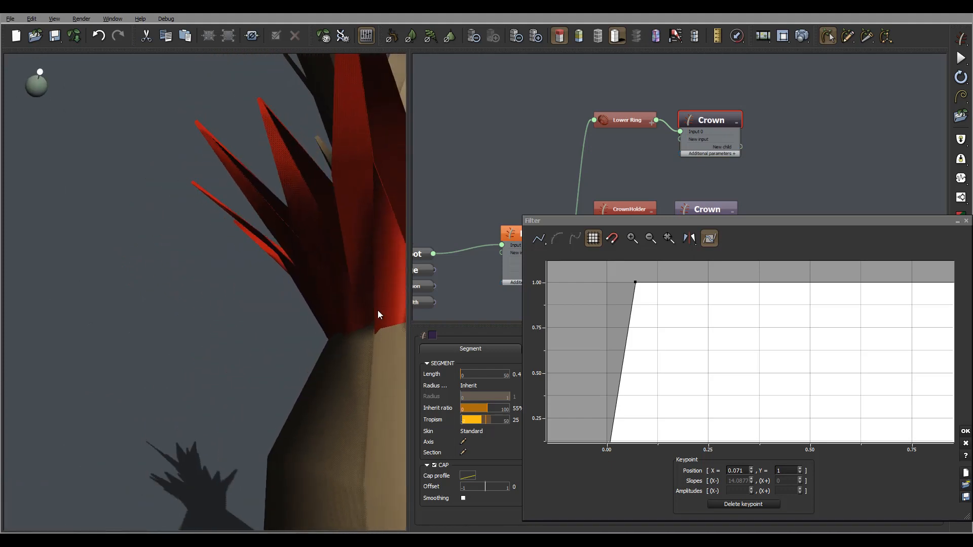
pyautogui.scroll(-3, 378, 310)
pyautogui.moveTo(378, 310)
pyautogui.mouseDown(button='right')
pyautogui.moveTo(413, 325)
pyautogui.moveTo(379, 316)
pyautogui.mouseUp(button='right')
pyautogui.moveTo(302, 316)
pyautogui.mouseDown(button='right')
pyautogui.moveTo(331, 347)
pyautogui.moveTo(296, 317)
pyautogui.mouseUp(button='right')
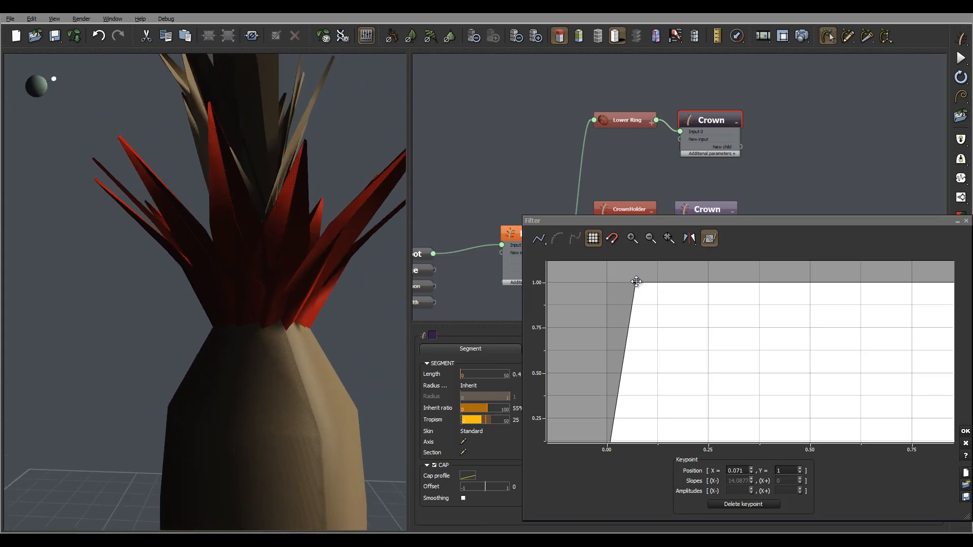
pyautogui.moveTo(635, 282)
pyautogui.mouseDown()
pyautogui.moveTo(668, 282)
pyautogui.moveTo(643, 281)
pyautogui.mouseUp()
pyautogui.click(965, 431)
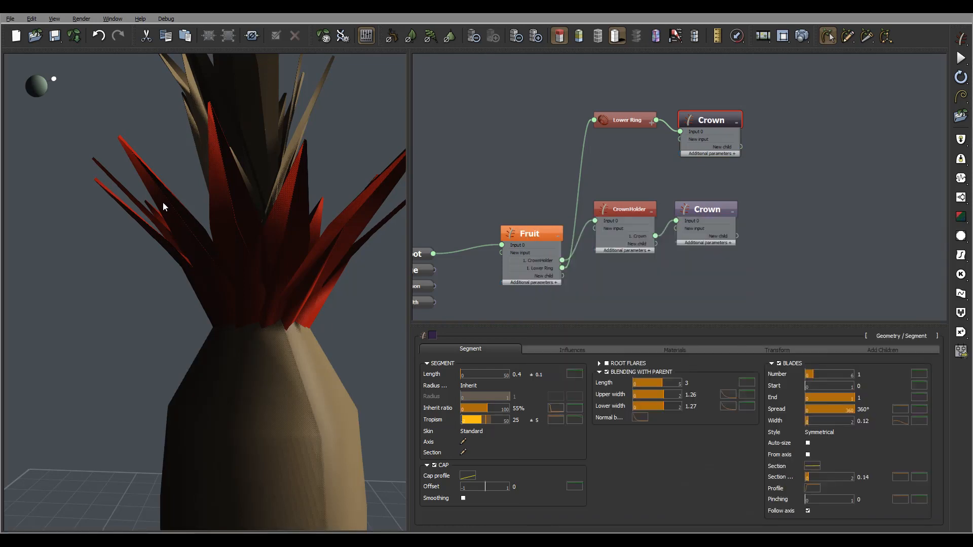
pyautogui.moveTo(281, 284); pyautogui.dragTo(196, 204, button='right')
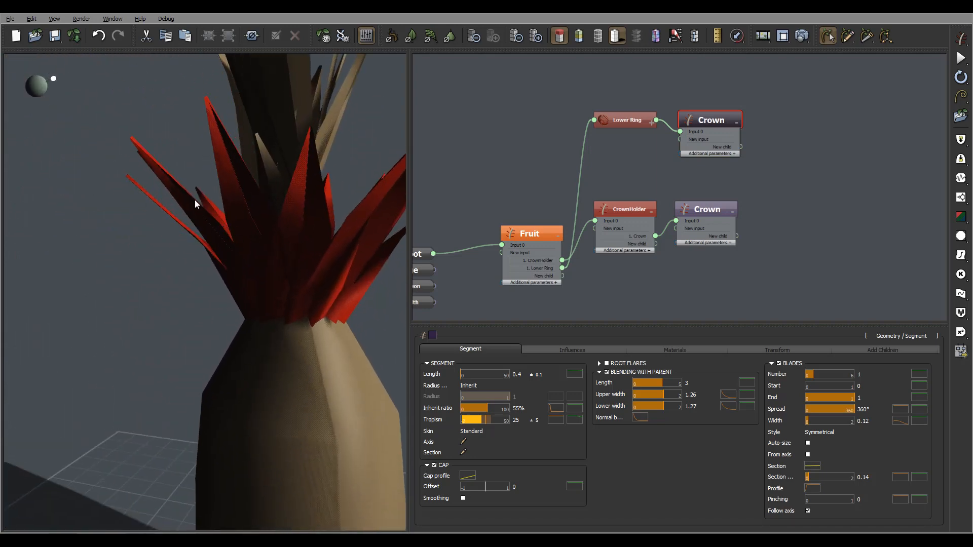
# Step: Adjust the Lower Ring Crown's blade section curve, placing its first keypoint at Y 0 and its last at Y -0.0391
pyautogui.click(900, 421)
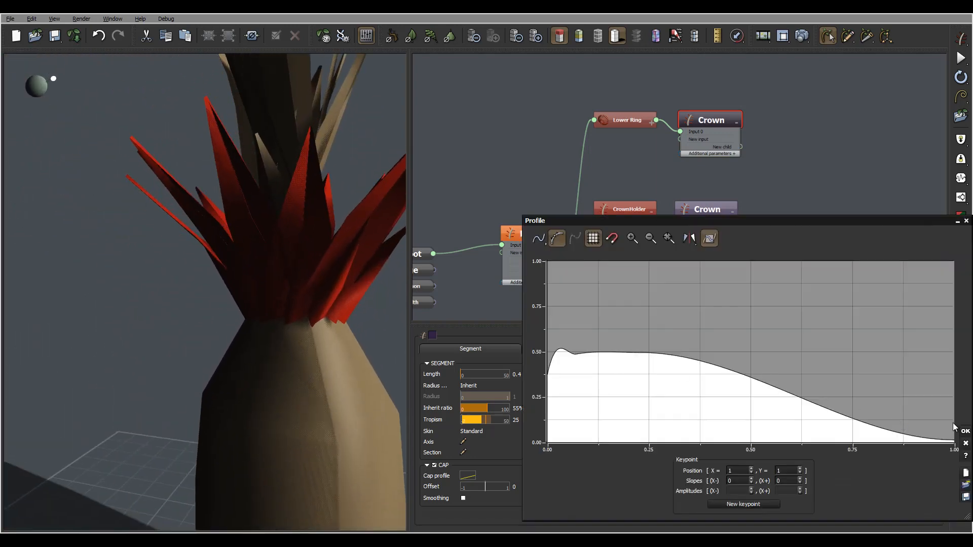
pyautogui.click(965, 443)
pyautogui.click(812, 466)
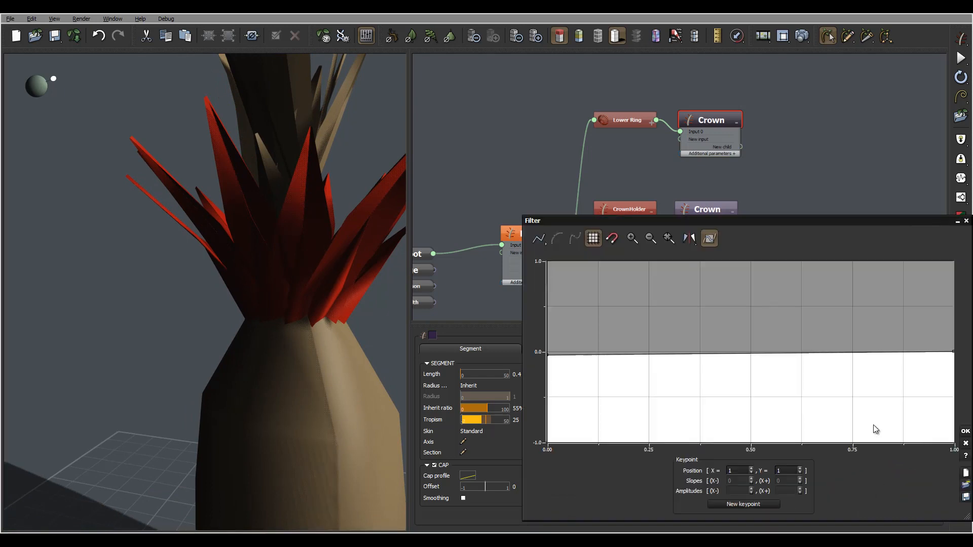
pyautogui.moveTo(704, 390); pyautogui.dragTo(731, 386, button='middle')
pyautogui.moveTo(574, 350); pyautogui.dragTo(574, 346)
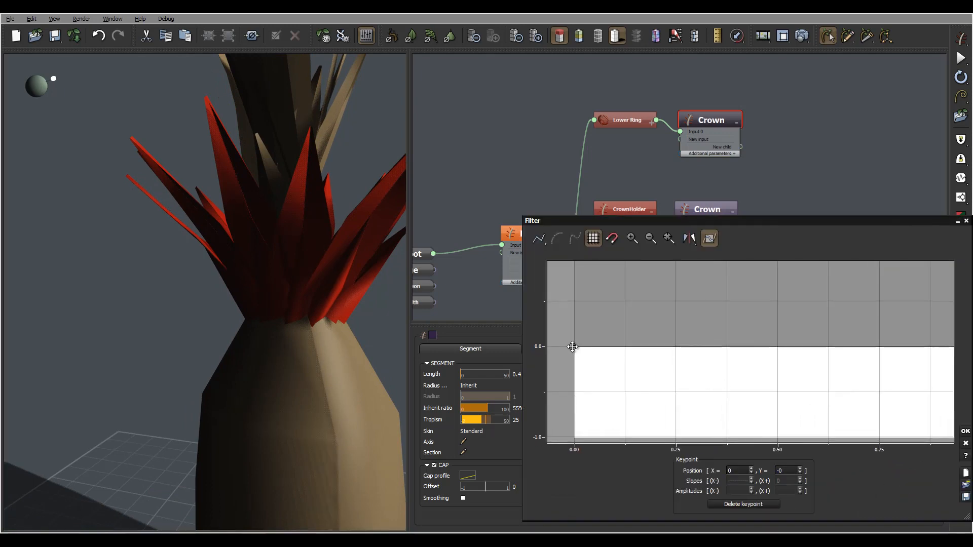
pyautogui.moveTo(813, 365); pyautogui.dragTo(581, 353)
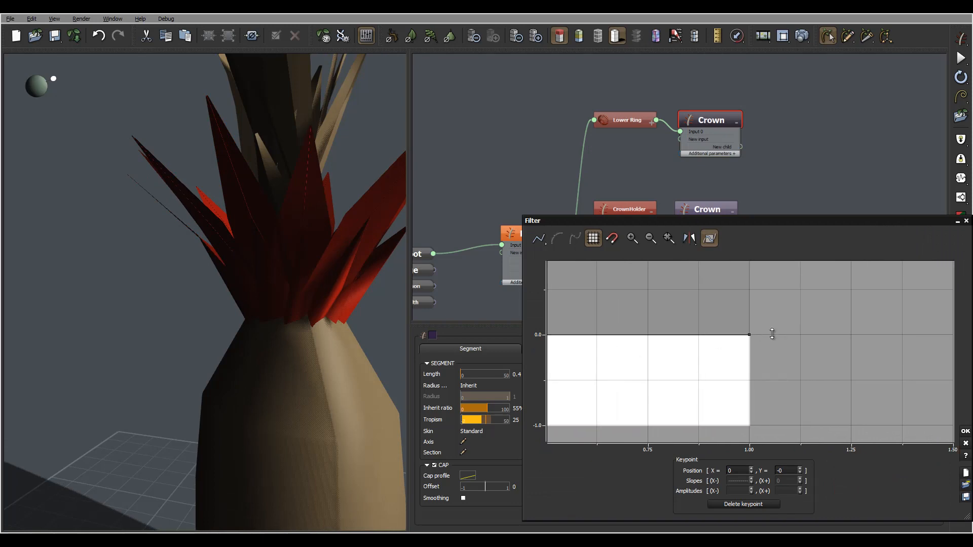
pyautogui.moveTo(749, 335); pyautogui.dragTo(749, 338)
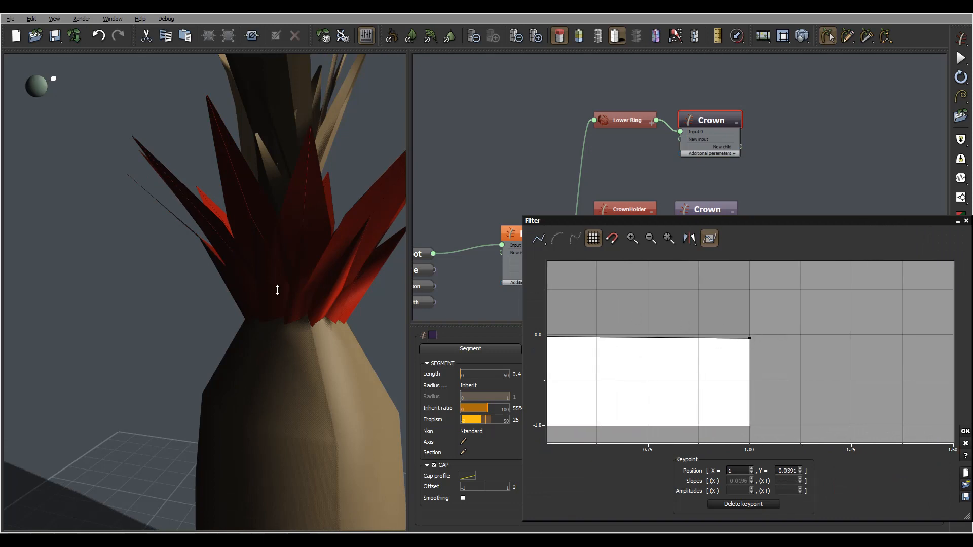
pyautogui.moveTo(256, 267); pyautogui.dragTo(246, 235)
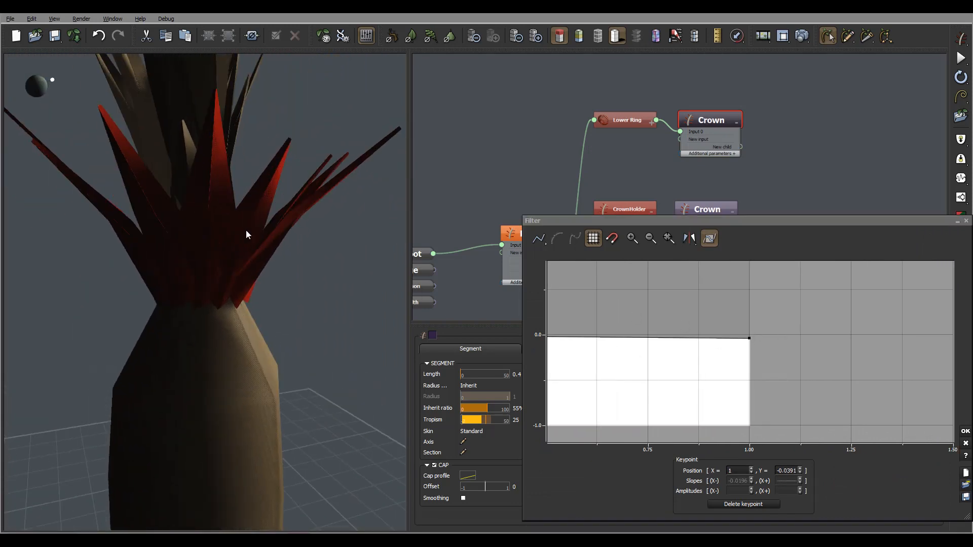
pyautogui.moveTo(325, 252); pyautogui.dragTo(238, 222)
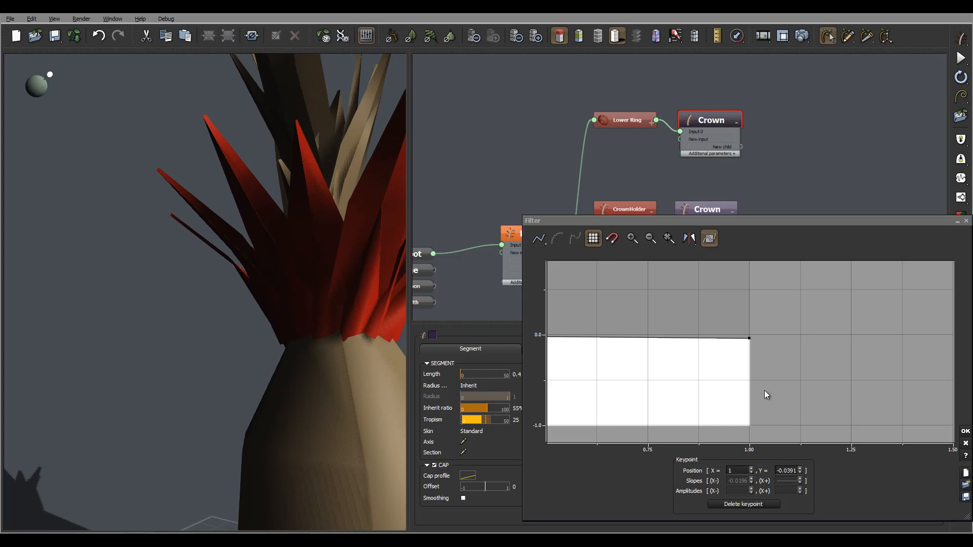
pyautogui.click(965, 431)
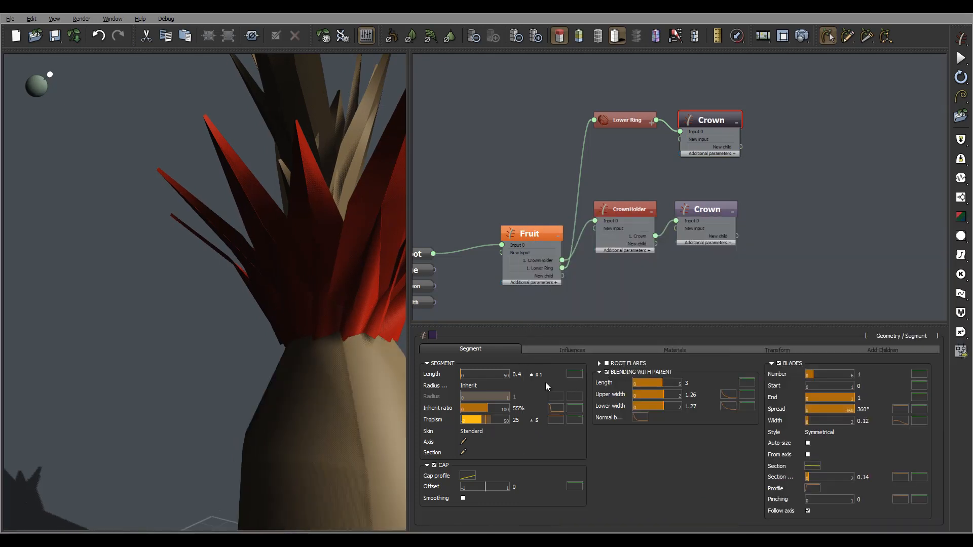
pyautogui.moveTo(263, 277); pyautogui.dragTo(342, 301)
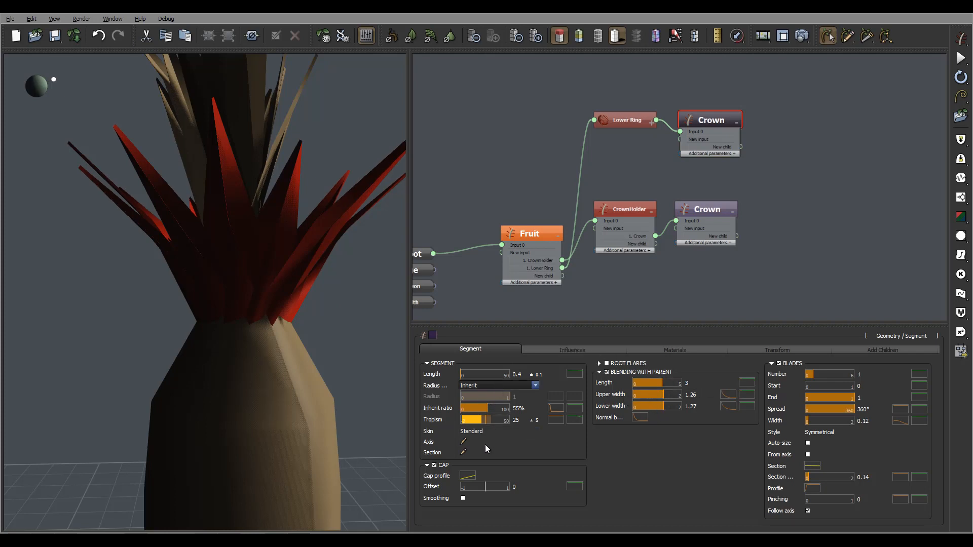
# Step: Give the Lower Ring's child Angle 2 and Angle 3 a variance of 5 each
pyautogui.click(563, 352)
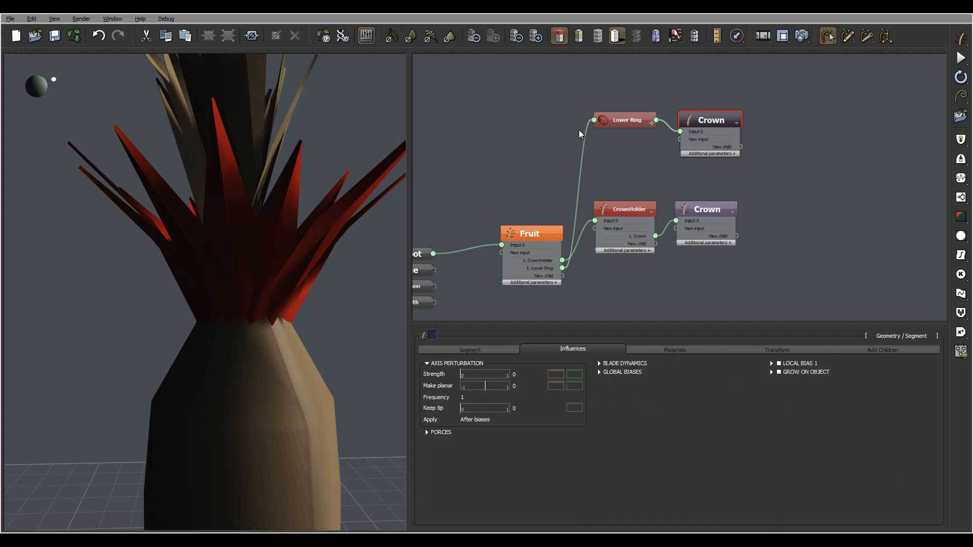
pyautogui.moveTo(349, 235); pyautogui.dragTo(253, 260)
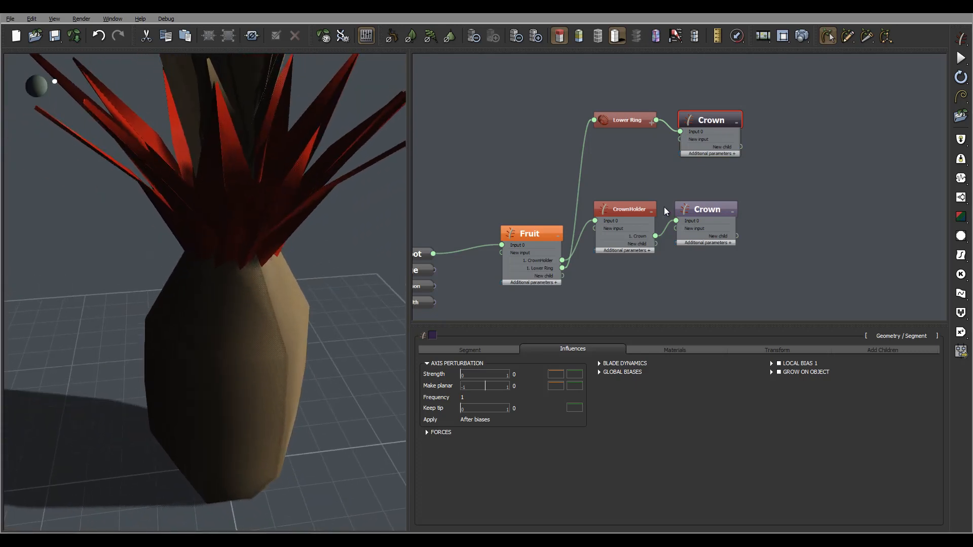
pyautogui.click(614, 118)
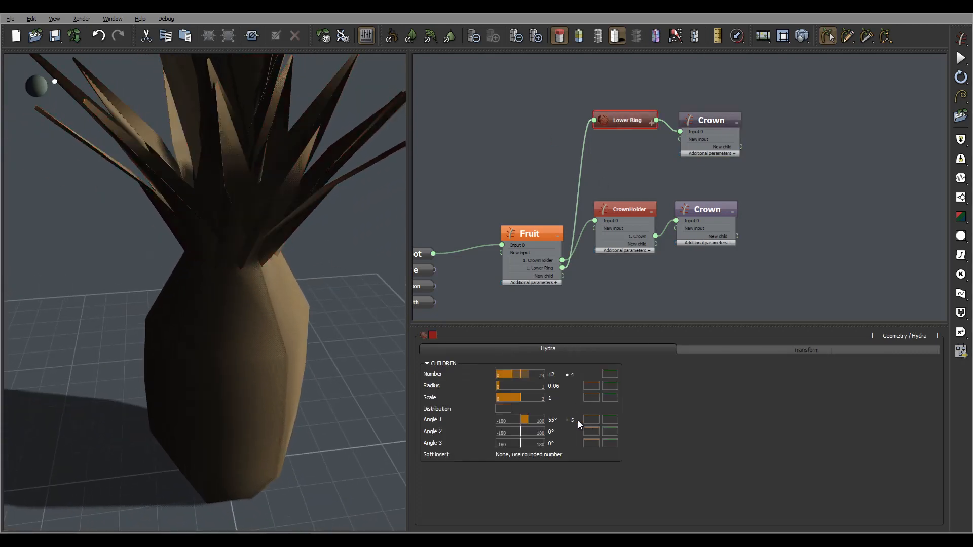
pyautogui.click(557, 431)
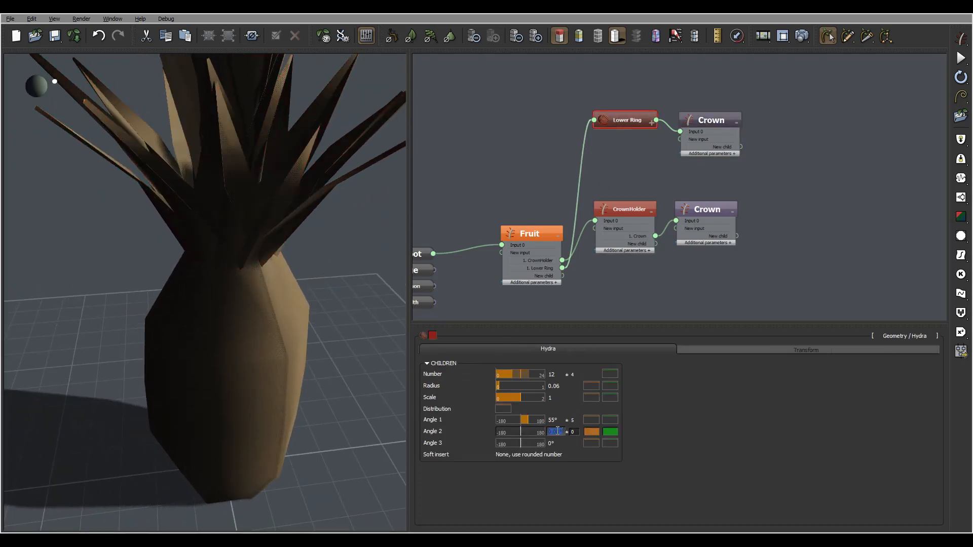
pyautogui.click(572, 431)
pyautogui.write('5')
pyautogui.click(575, 445)
pyautogui.write('5')
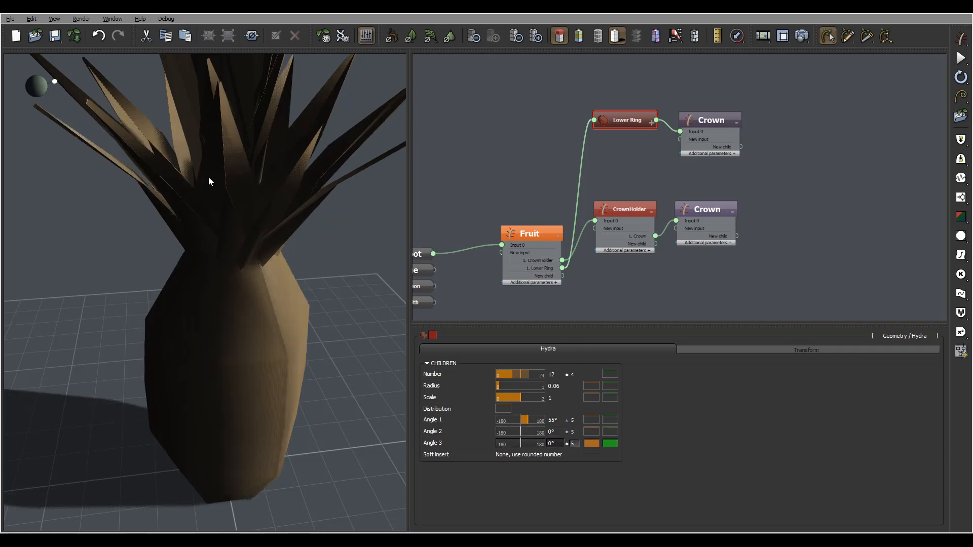
# Step: Reduce the Lower Ring's radius to 0.04 so its leaves sit closer around the fruit's tip
pyautogui.moveTo(305, 189); pyautogui.dragTo(182, 144, button='right')
pyautogui.moveTo(235, 254); pyautogui.dragTo(175, 380, button='right')
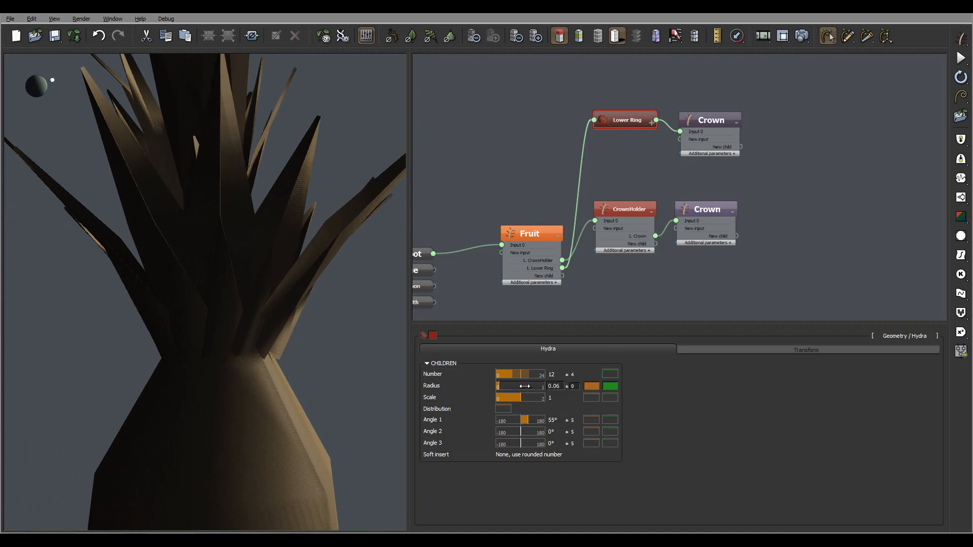
pyautogui.moveTo(516, 387); pyautogui.dragTo(516, 387)
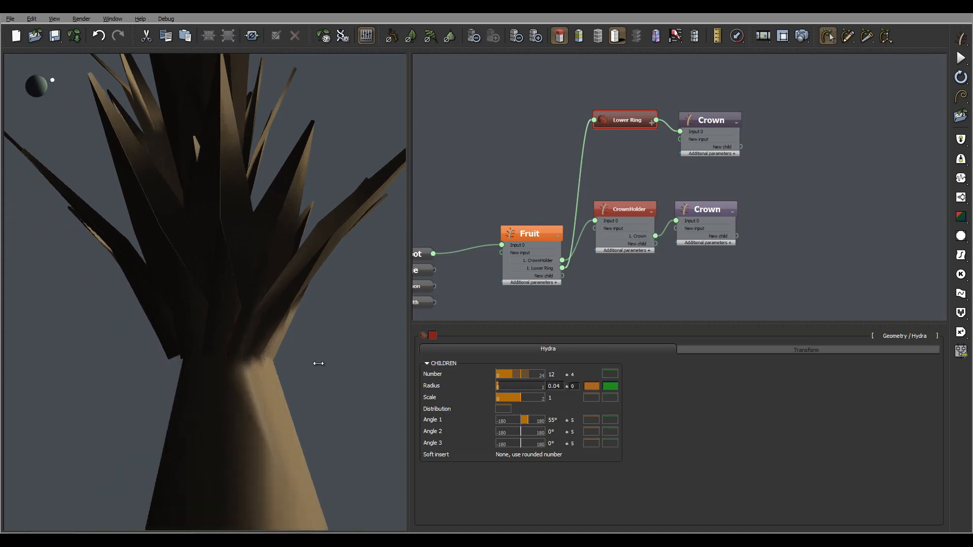
pyautogui.moveTo(246, 351); pyautogui.dragTo(184, 387, button='right')
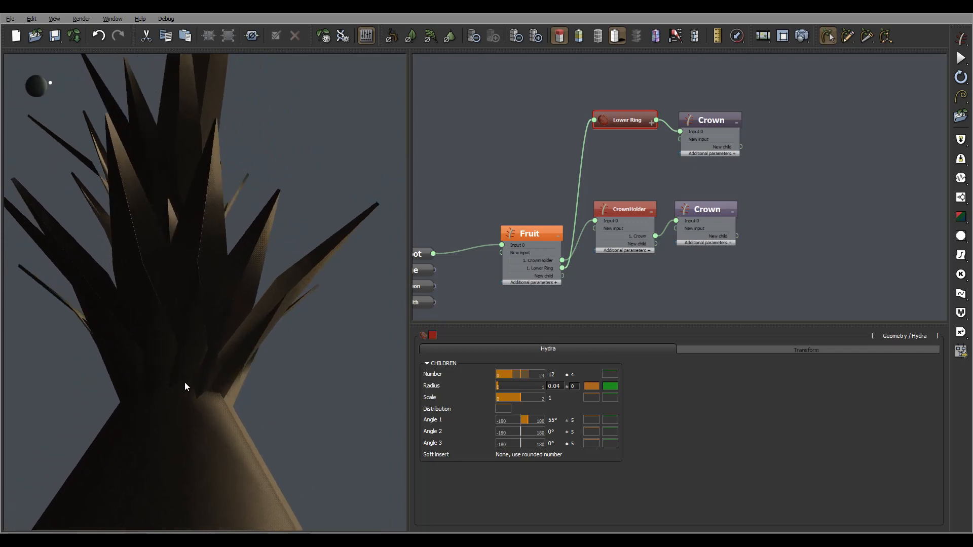
pyautogui.moveTo(280, 380); pyautogui.dragTo(218, 287, button='right')
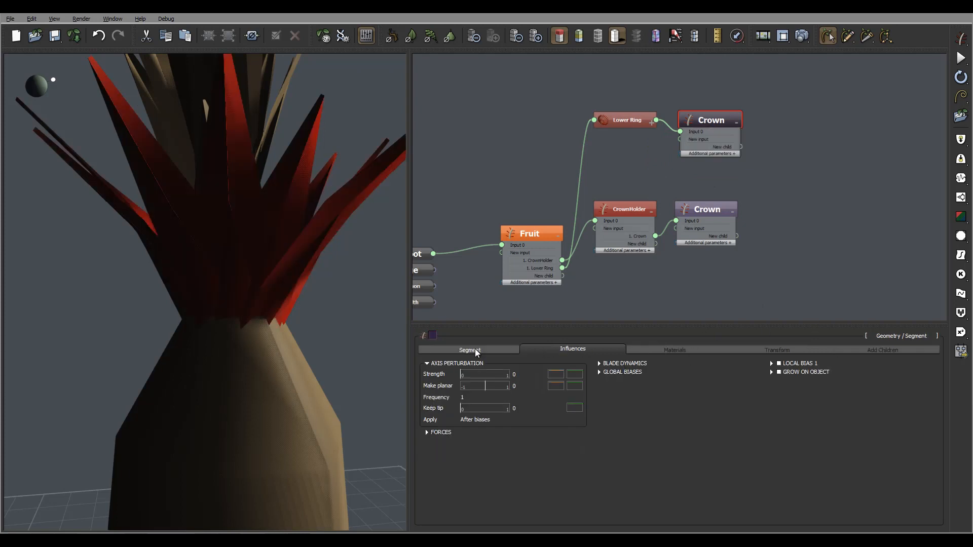
# Step: Try enabling root flares on the Lower Ring's Crown segment
pyautogui.click(476, 351)
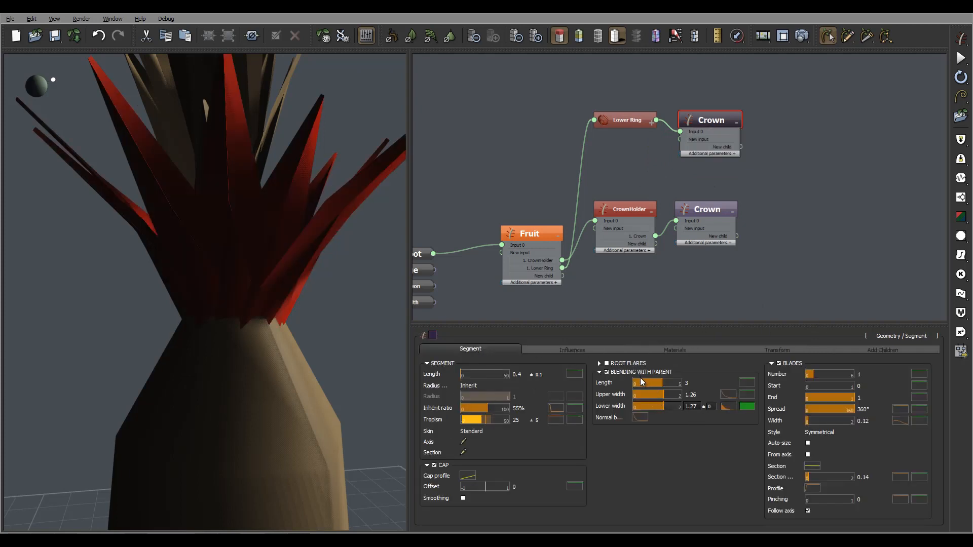
pyautogui.click(600, 364)
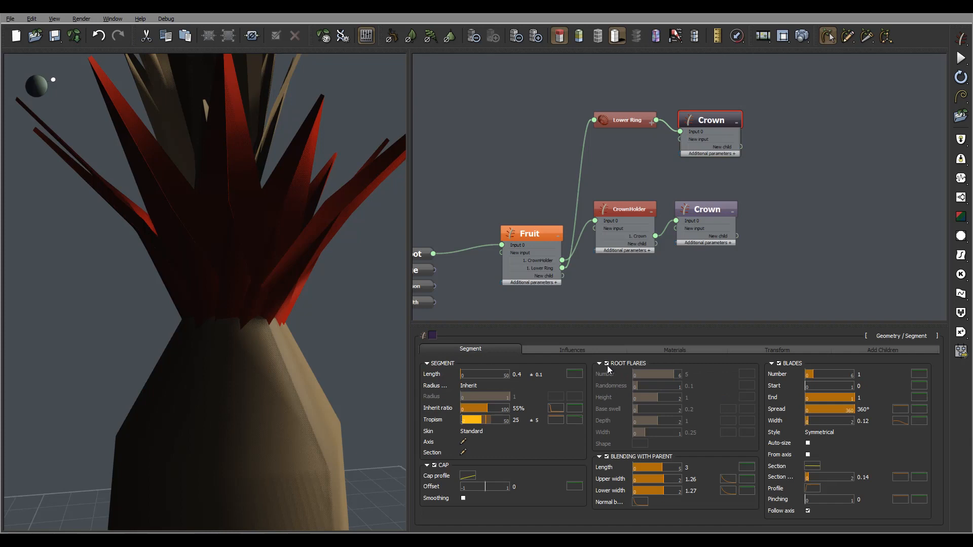
pyautogui.click(607, 364)
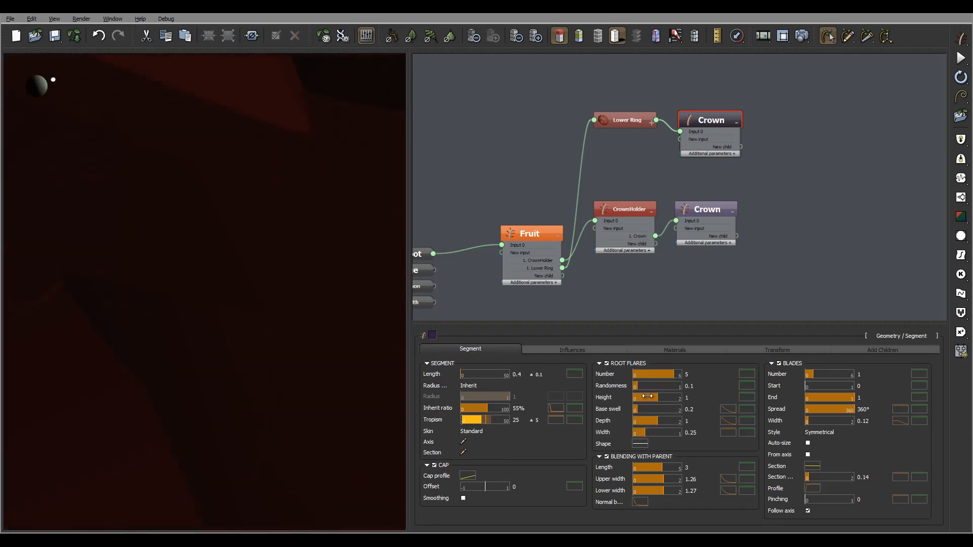
pyautogui.click(607, 364)
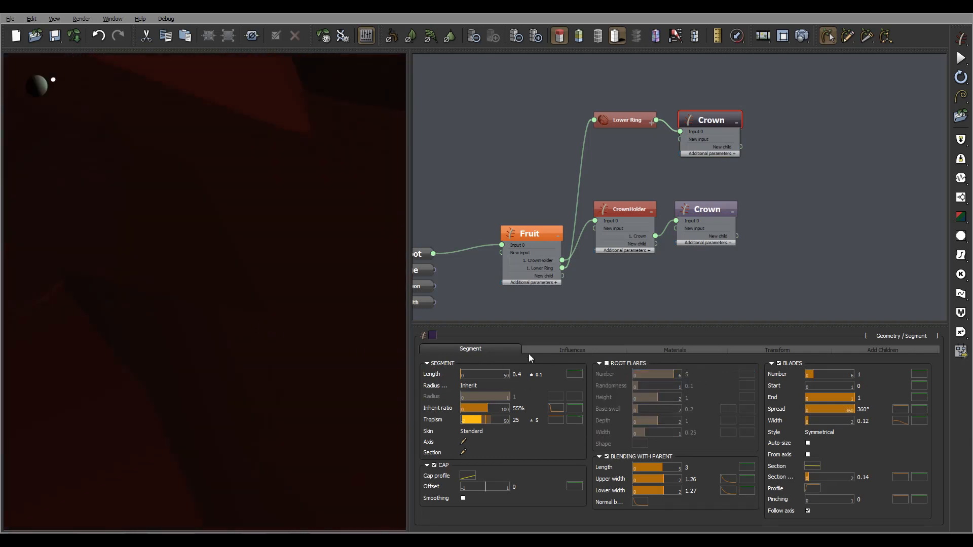
pyautogui.click(600, 363)
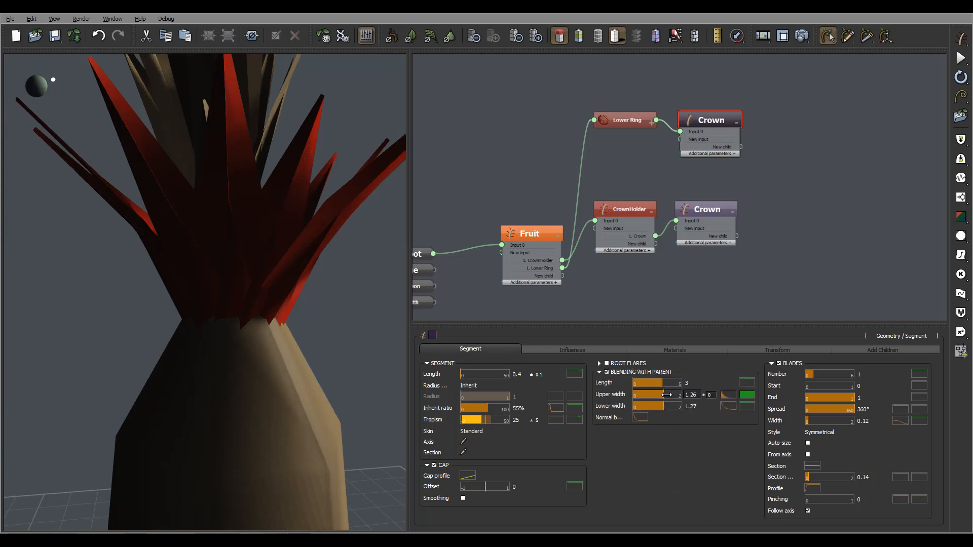
# Step: Set the Lower Ring Crown's parent blending to upper width 0.83 and lower width 0.73, and inspect the leaf bases
pyautogui.moveTo(667, 395); pyautogui.dragTo(651, 405)
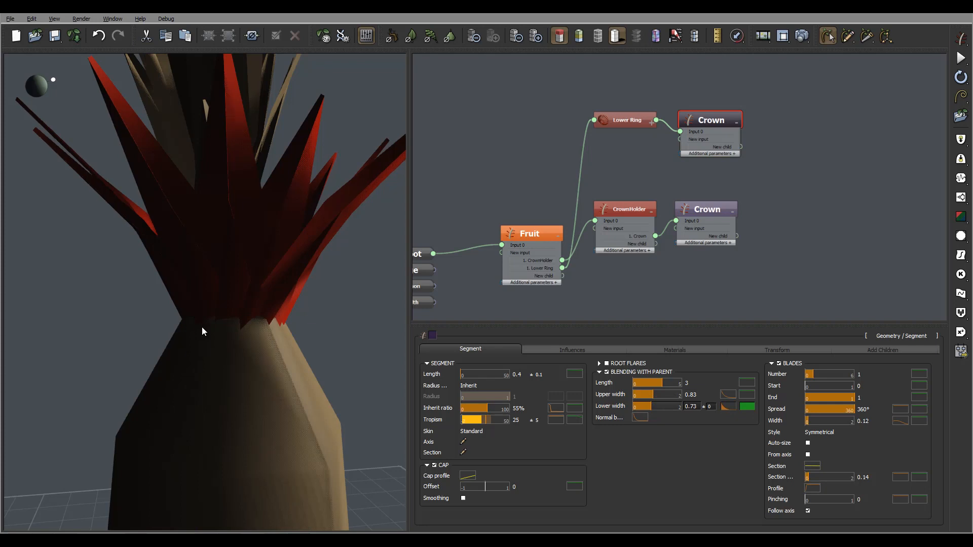
pyautogui.moveTo(202, 327); pyautogui.dragTo(213, 344, button='right')
pyautogui.scroll(-7, 213, 340)
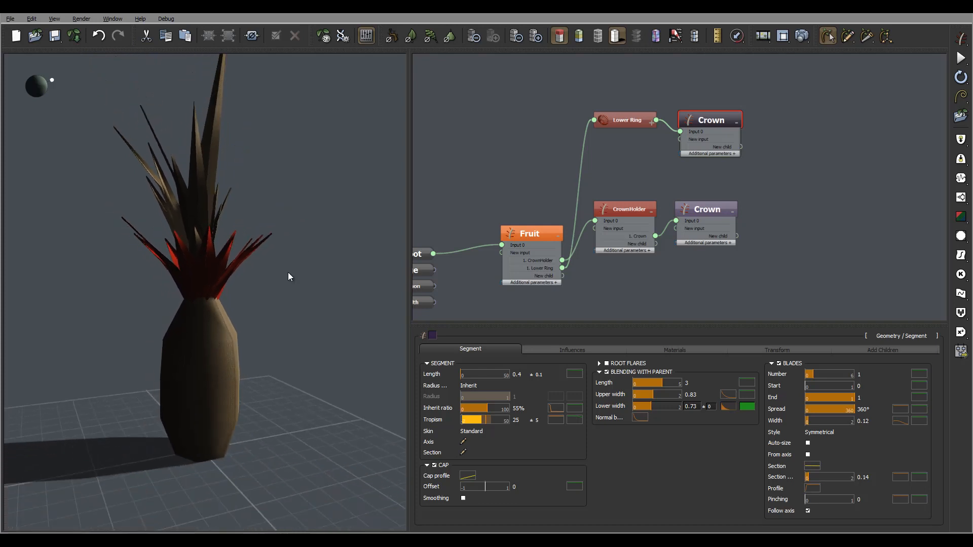
pyautogui.moveTo(288, 273); pyautogui.dragTo(268, 280, button='right')
pyautogui.scroll(5, 245, 250)
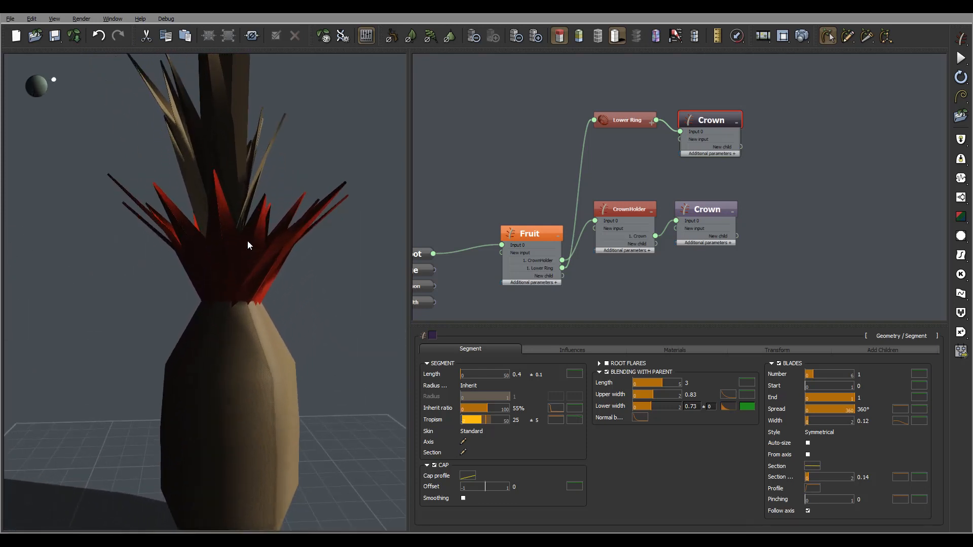
pyautogui.moveTo(248, 240); pyautogui.dragTo(269, 189, button='right')
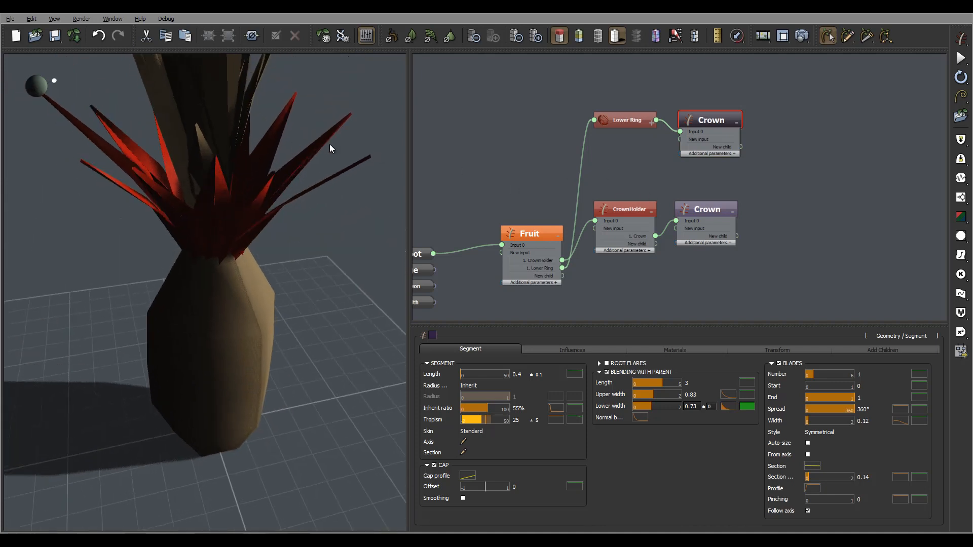
# Step: Shorten the CrownHolder to a length of 0.3 with a variance of 0.1
pyautogui.click(629, 209)
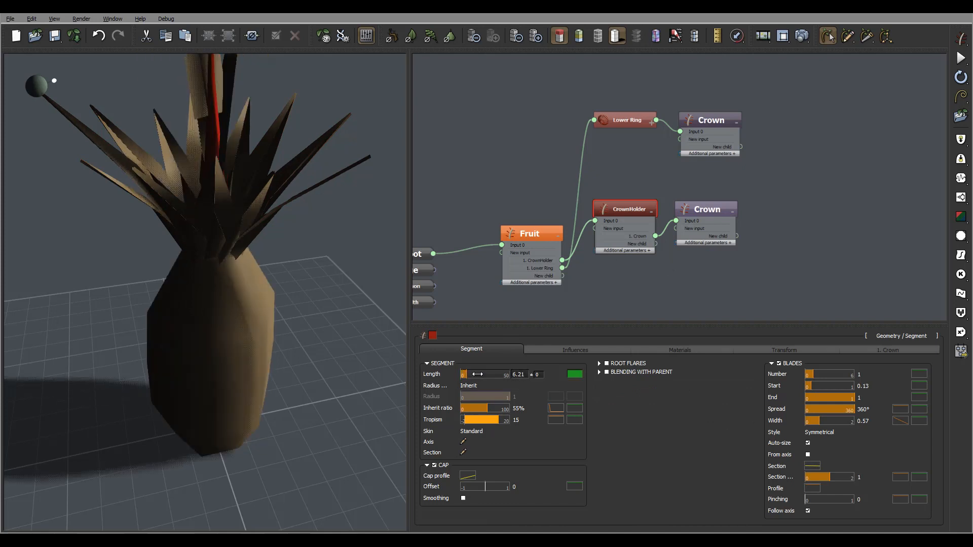
pyautogui.moveTo(251, 208); pyautogui.dragTo(220, 164, button='right')
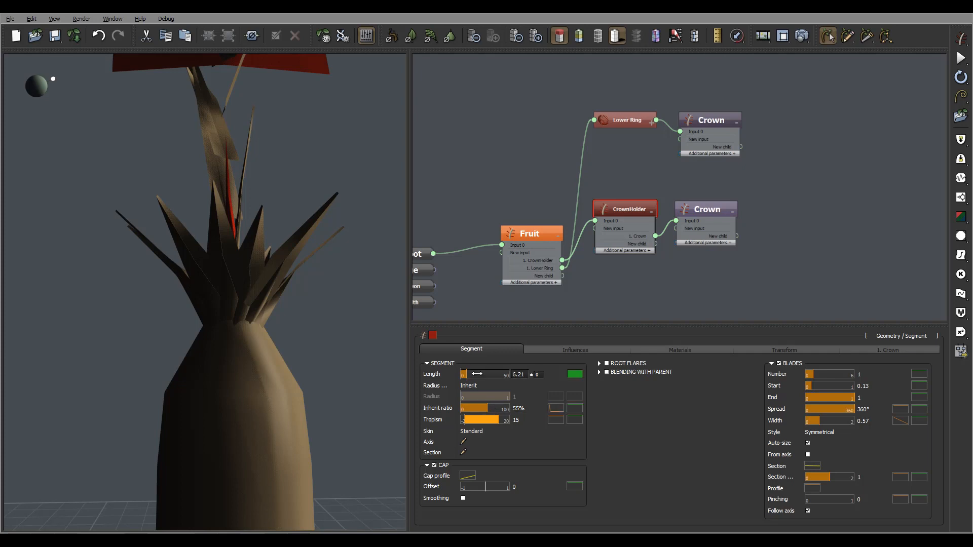
pyautogui.moveTo(476, 373); pyautogui.dragTo(474, 374)
pyautogui.doubleClick(527, 374)
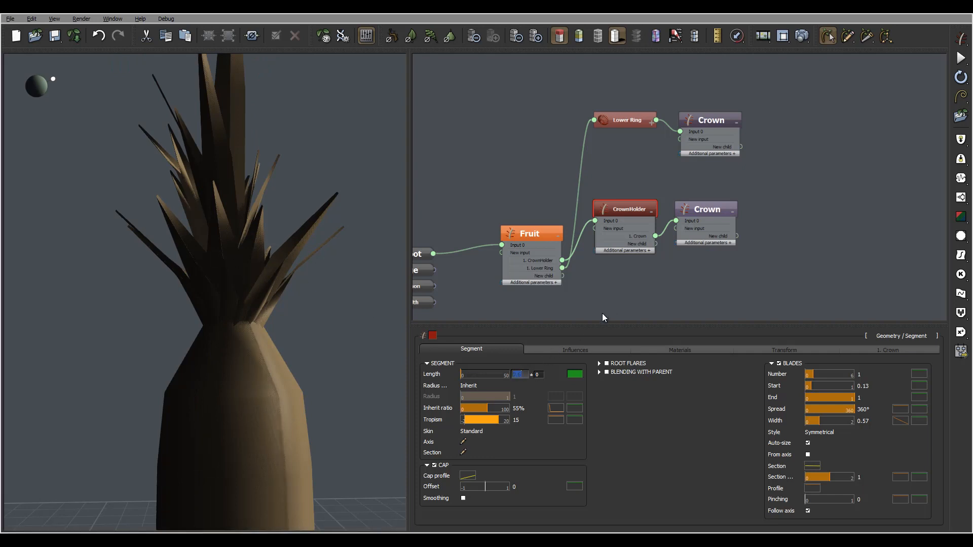
pyautogui.write('0.')
pyautogui.write('2')
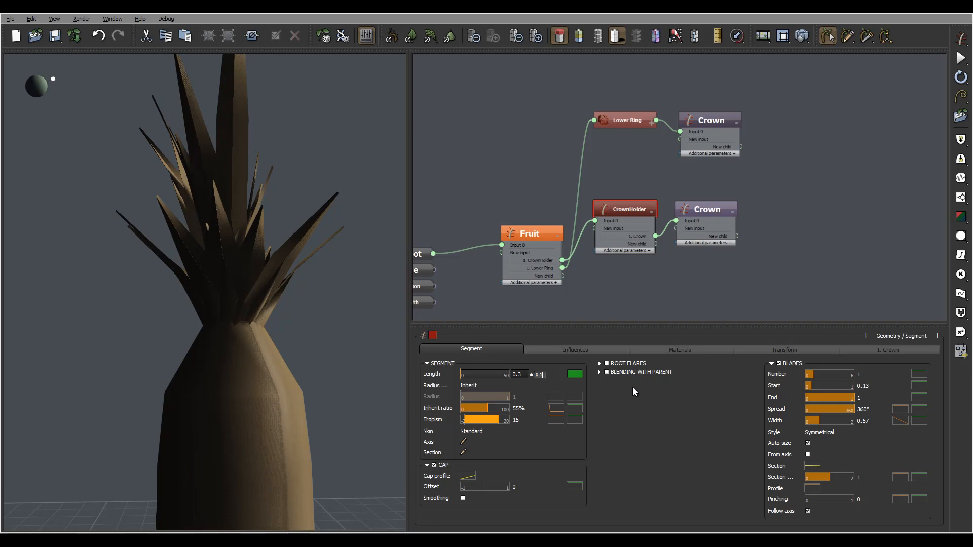
pyautogui.press('Return')
pyautogui.moveTo(222, 162); pyautogui.dragTo(225, 276)
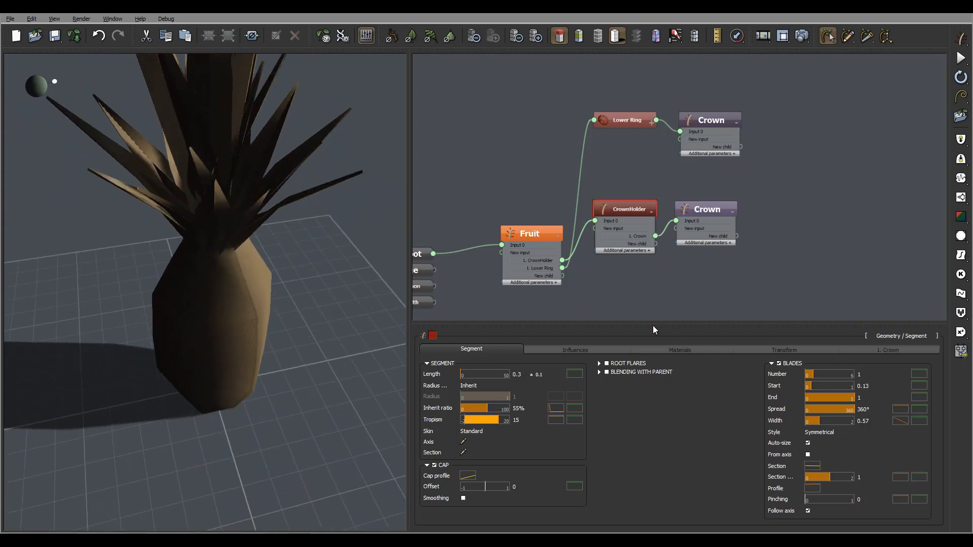
# Step: Raise the orientation angle variance of the CrownHolder's Crown children to 10
pyautogui.click(894, 349)
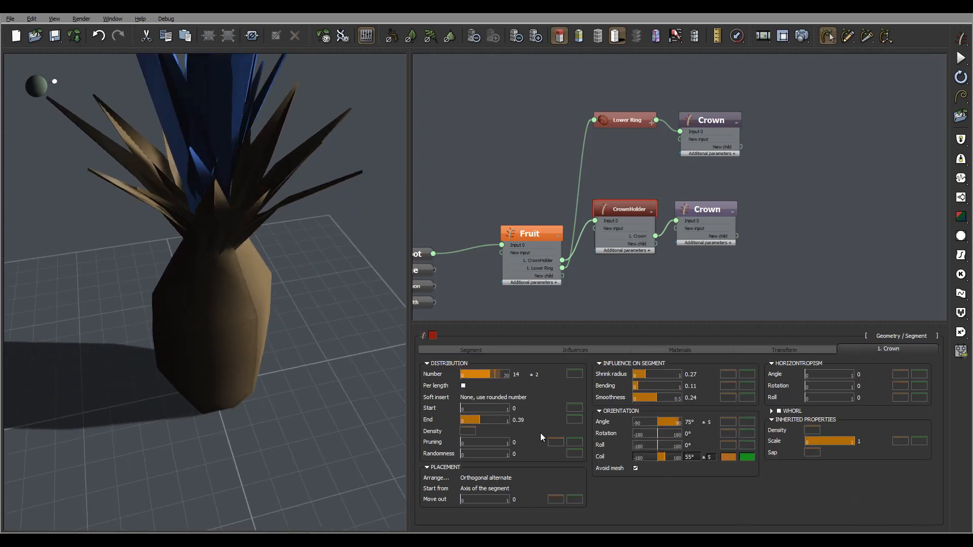
pyautogui.click(715, 422)
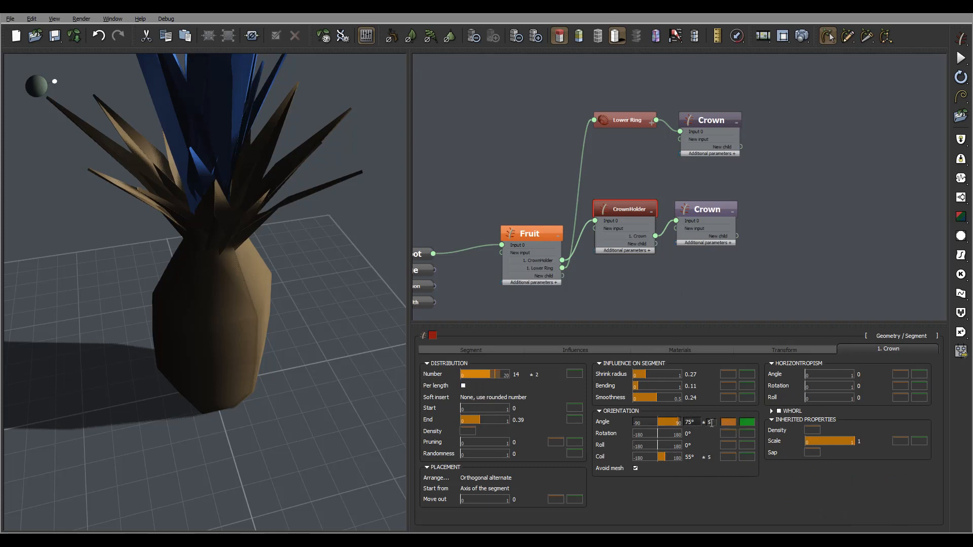
pyautogui.write('10')
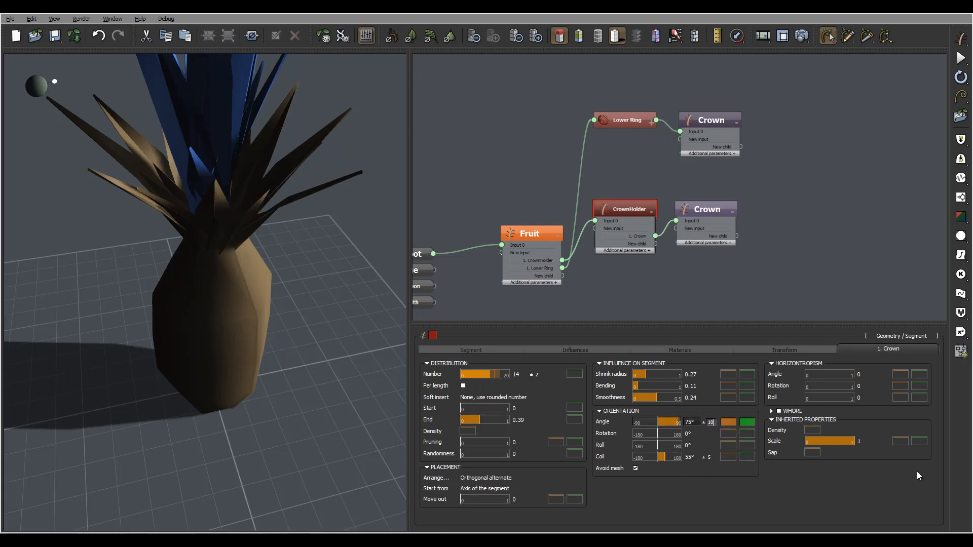
pyautogui.moveTo(297, 260); pyautogui.dragTo(232, 136)
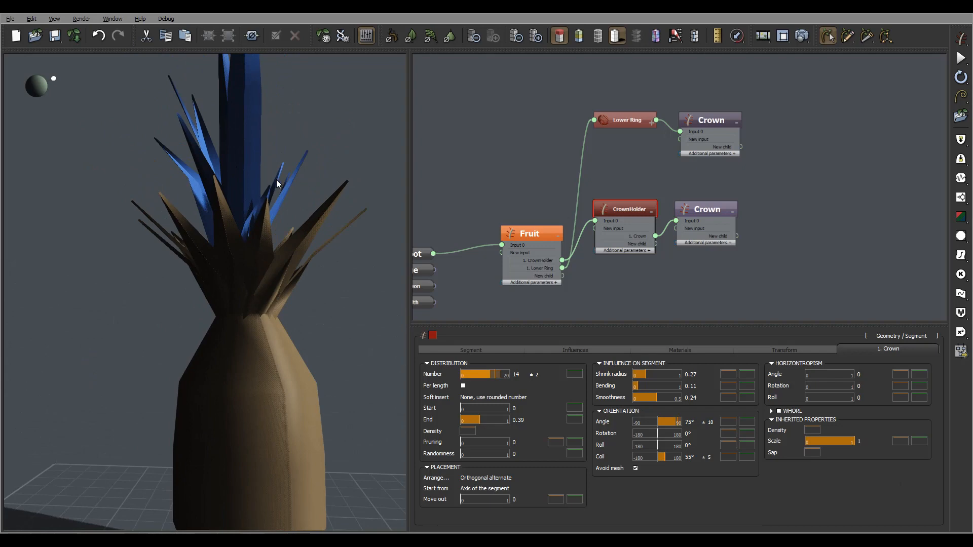
pyautogui.moveTo(207, 194); pyautogui.dragTo(261, 223)
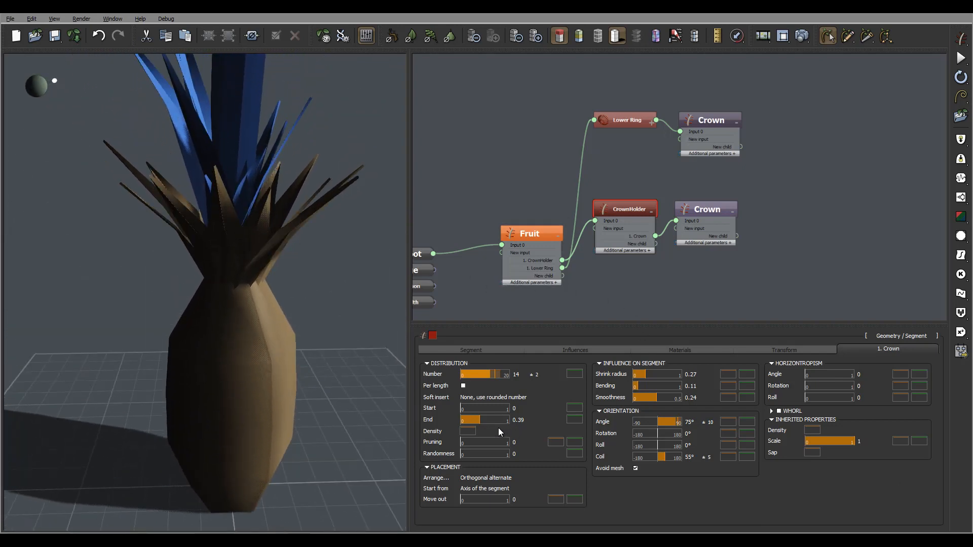
# Step: Extend the end of the Crown's distribution slightly further along the CrownHolder, and deselect all nodes to review the whole pineapple
pyautogui.moveTo(486, 419); pyautogui.dragTo(491, 420)
pyautogui.moveTo(244, 211); pyautogui.dragTo(284, 286)
pyautogui.scroll(-3, 275, 245)
pyautogui.scroll(-3, 275, 247)
pyautogui.click(843, 304)
pyautogui.moveTo(252, 298); pyautogui.dragTo(256, 318, button='middle')
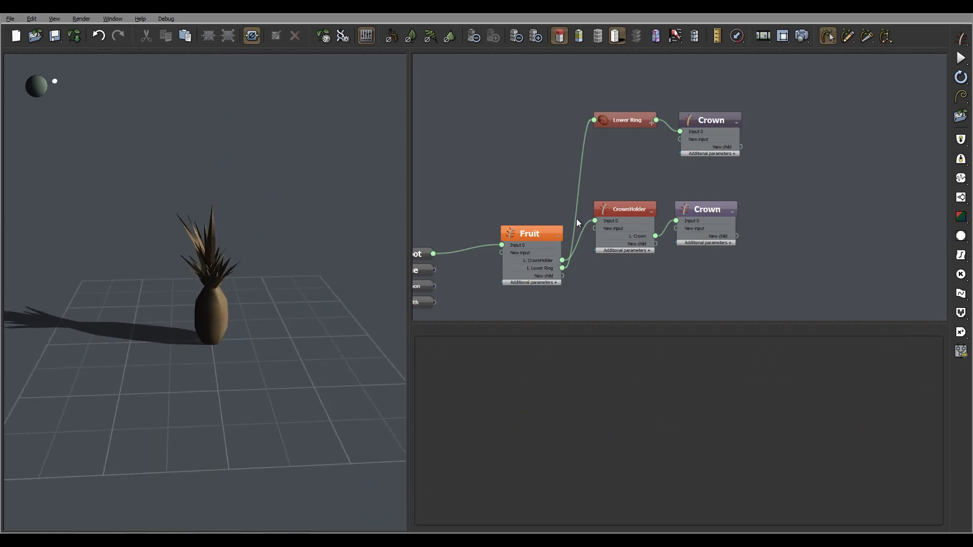